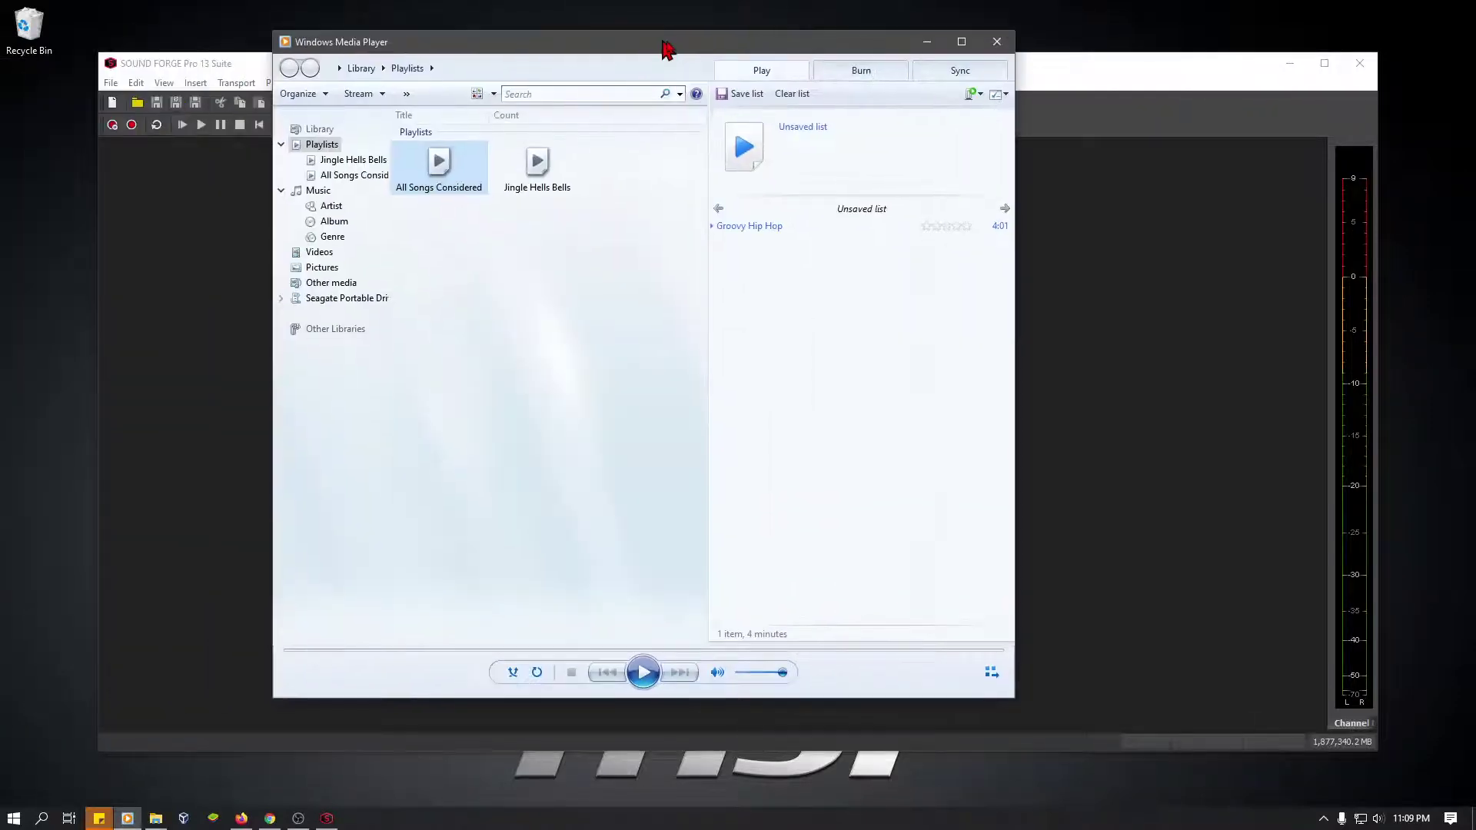
- Move the Windows Media Player window out of the way and open the Groovy Hip Hop track in Sound Forge Pro
{"action": "left_click_drag", "start_coordinate": [659, 42], "coordinate": [713, 68]}
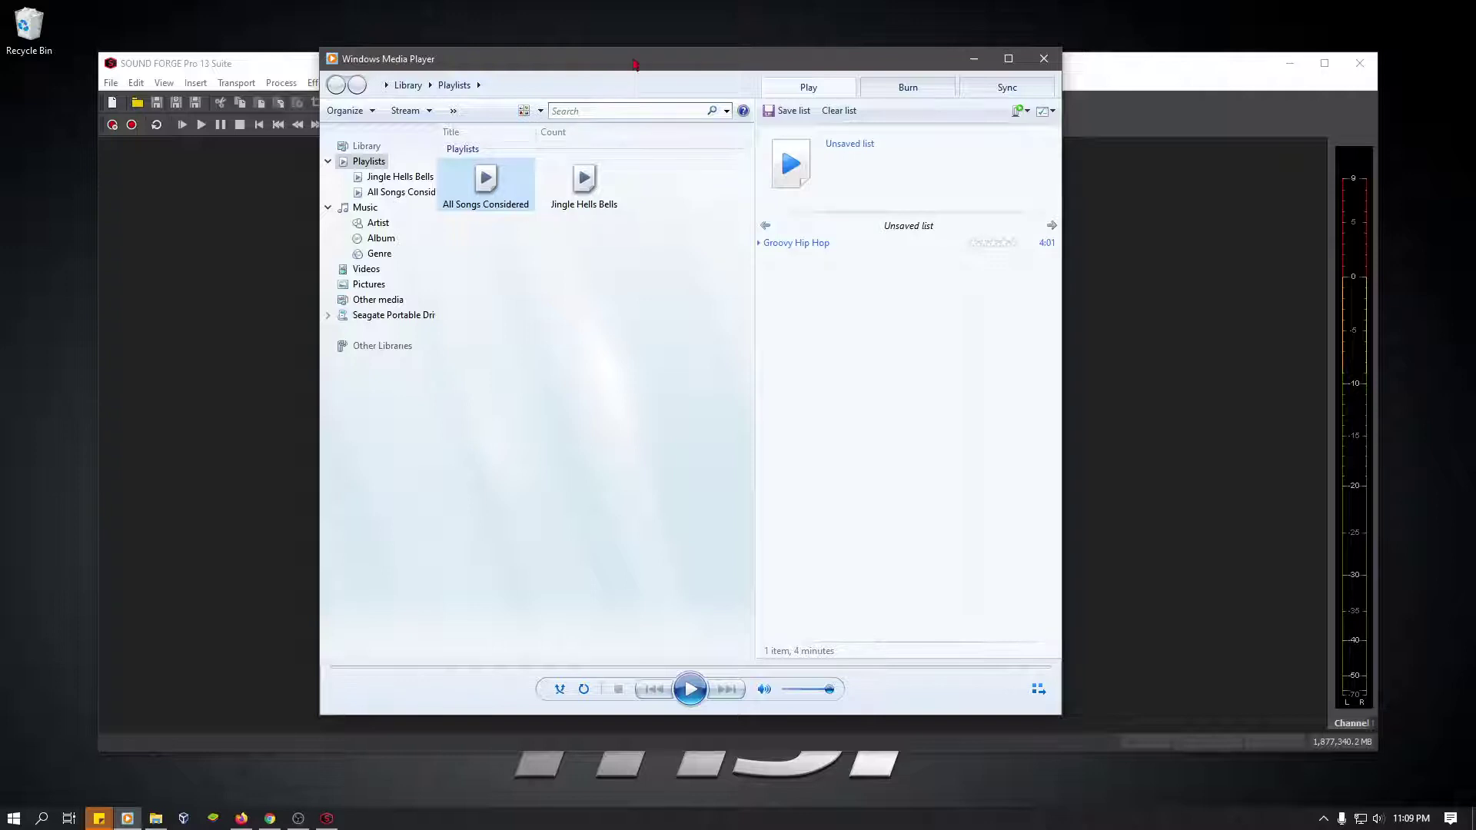
{"action": "left_click_drag", "start_coordinate": [633, 61], "coordinate": [191, 56]}
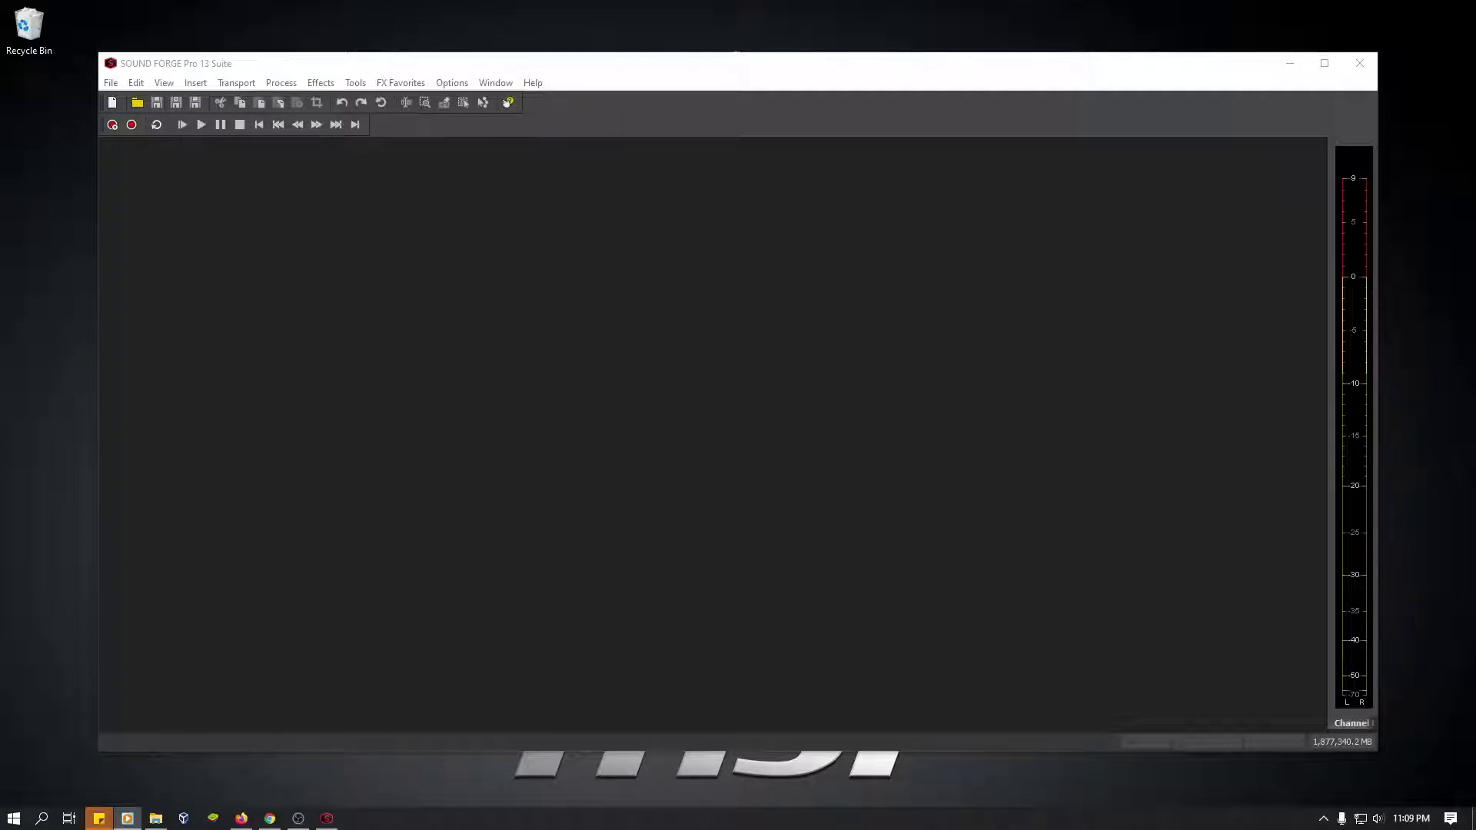
{"action": "left_click_drag", "start_coordinate": [0, 115], "coordinate": [740, 103]}
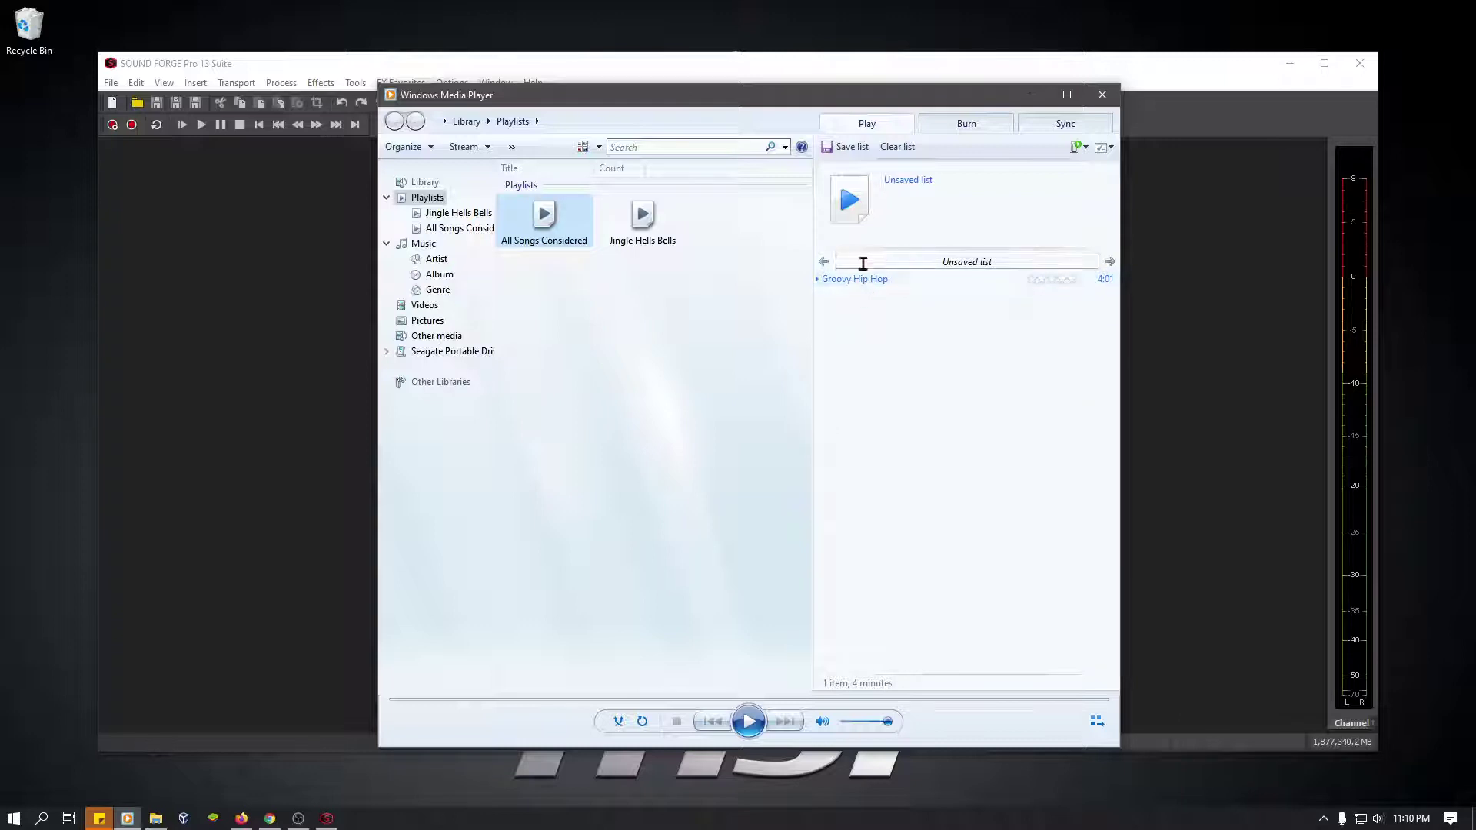
{"action": "left_click_drag", "start_coordinate": [732, 106], "coordinate": [0, 127]}
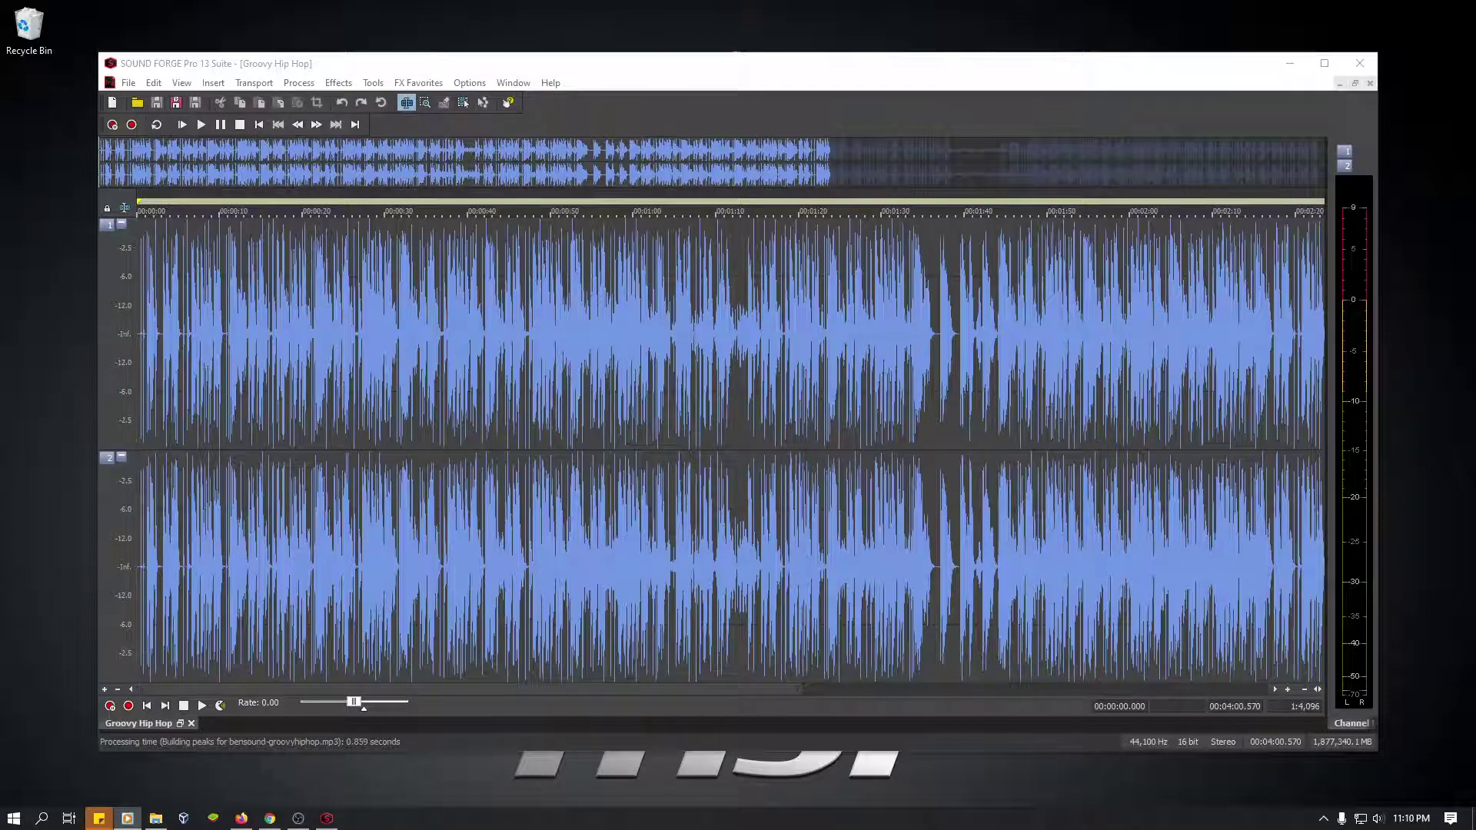
- Select about 8.5 s near the start of the Groovy Hip Hop track, from 2.690 s to 11.206 s, and play it
{"action": "scroll", "coordinate": [824, 369], "scroll_direction": "up", "scroll_amount": 7}
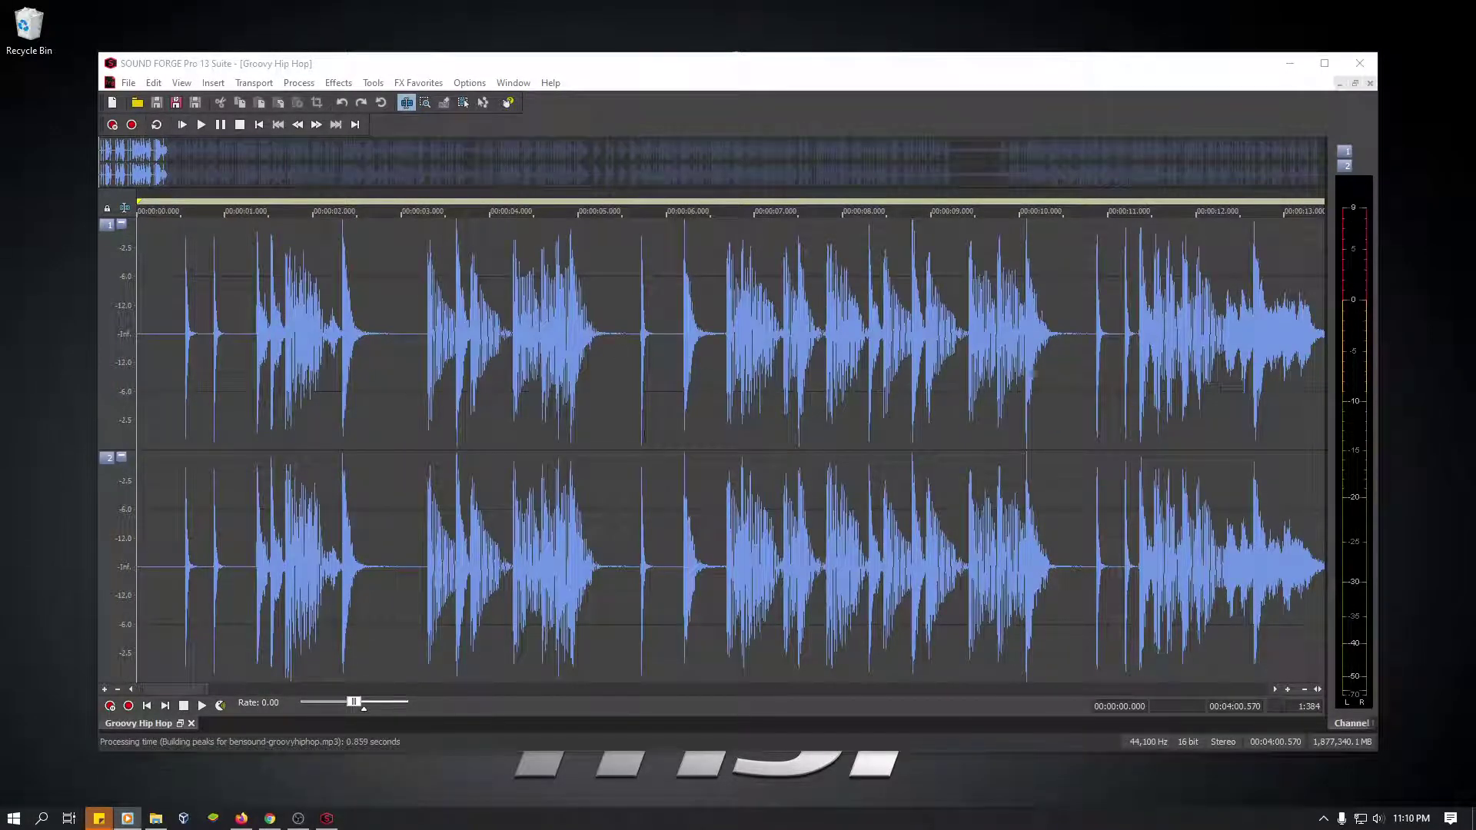
{"action": "left_click_drag", "start_coordinate": [376, 398], "coordinate": [1126, 431]}
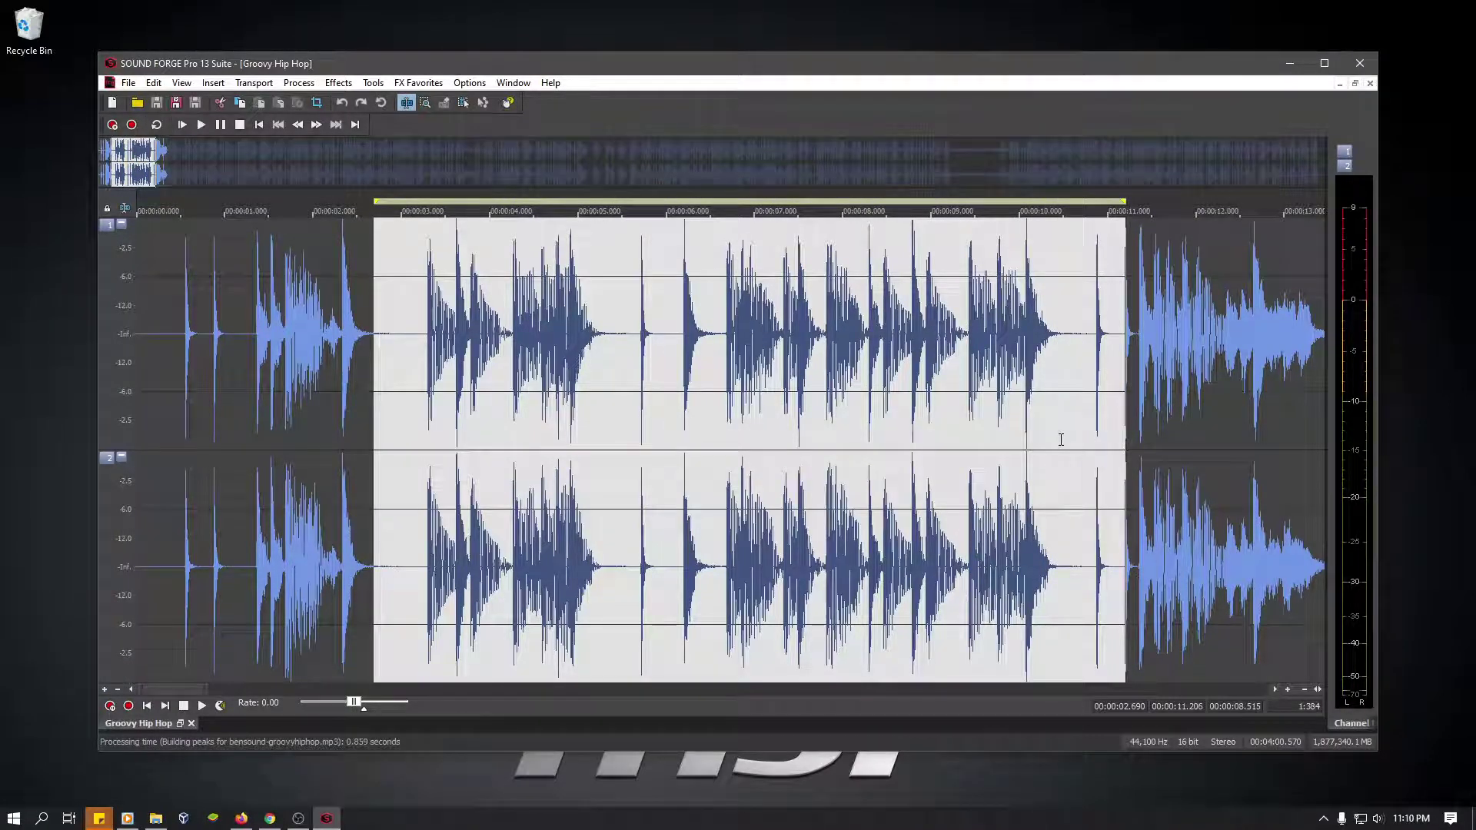
{"action": "key", "text": "space"}
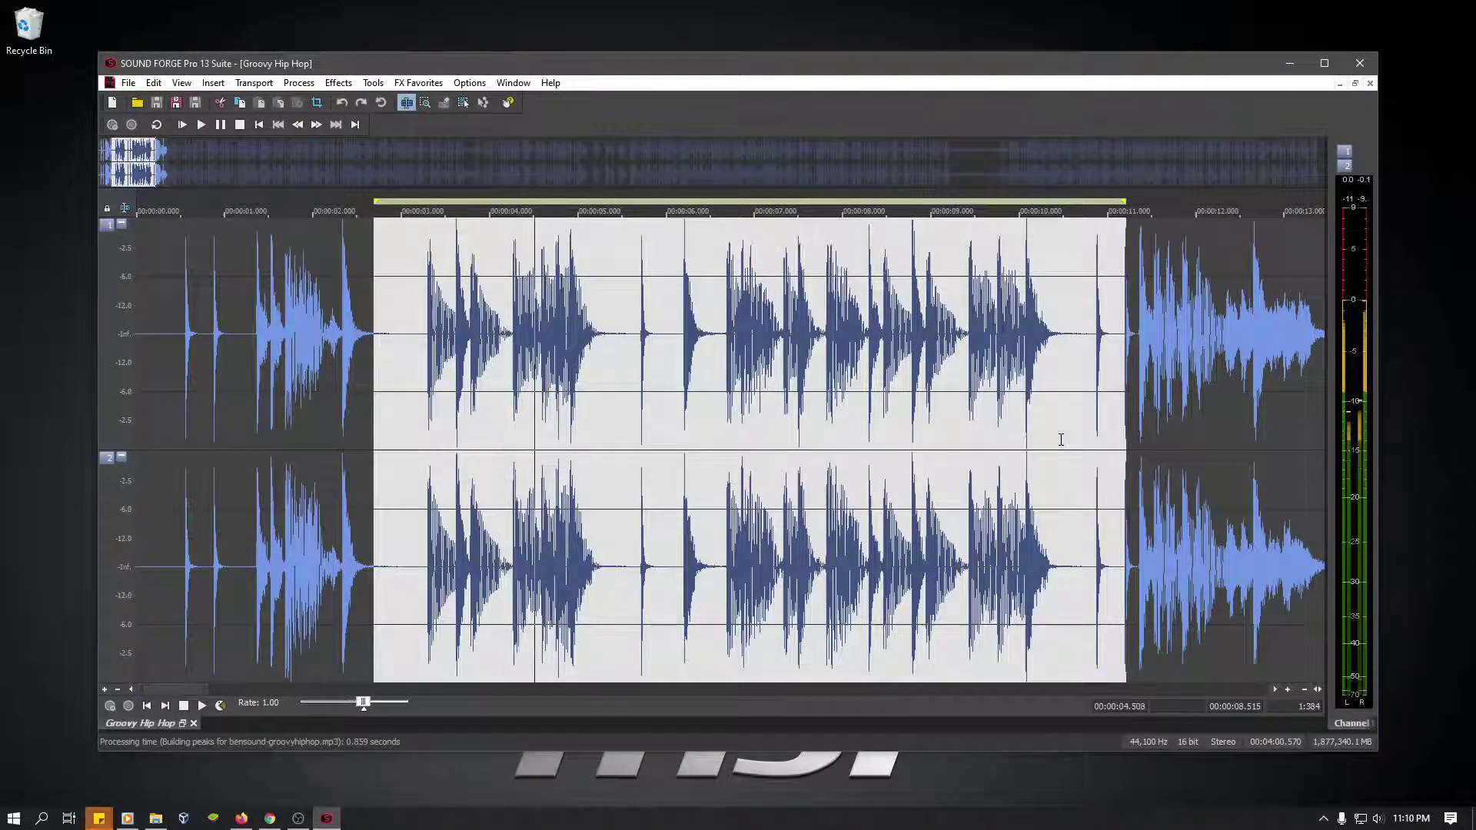
{"action": "key", "text": "space"}
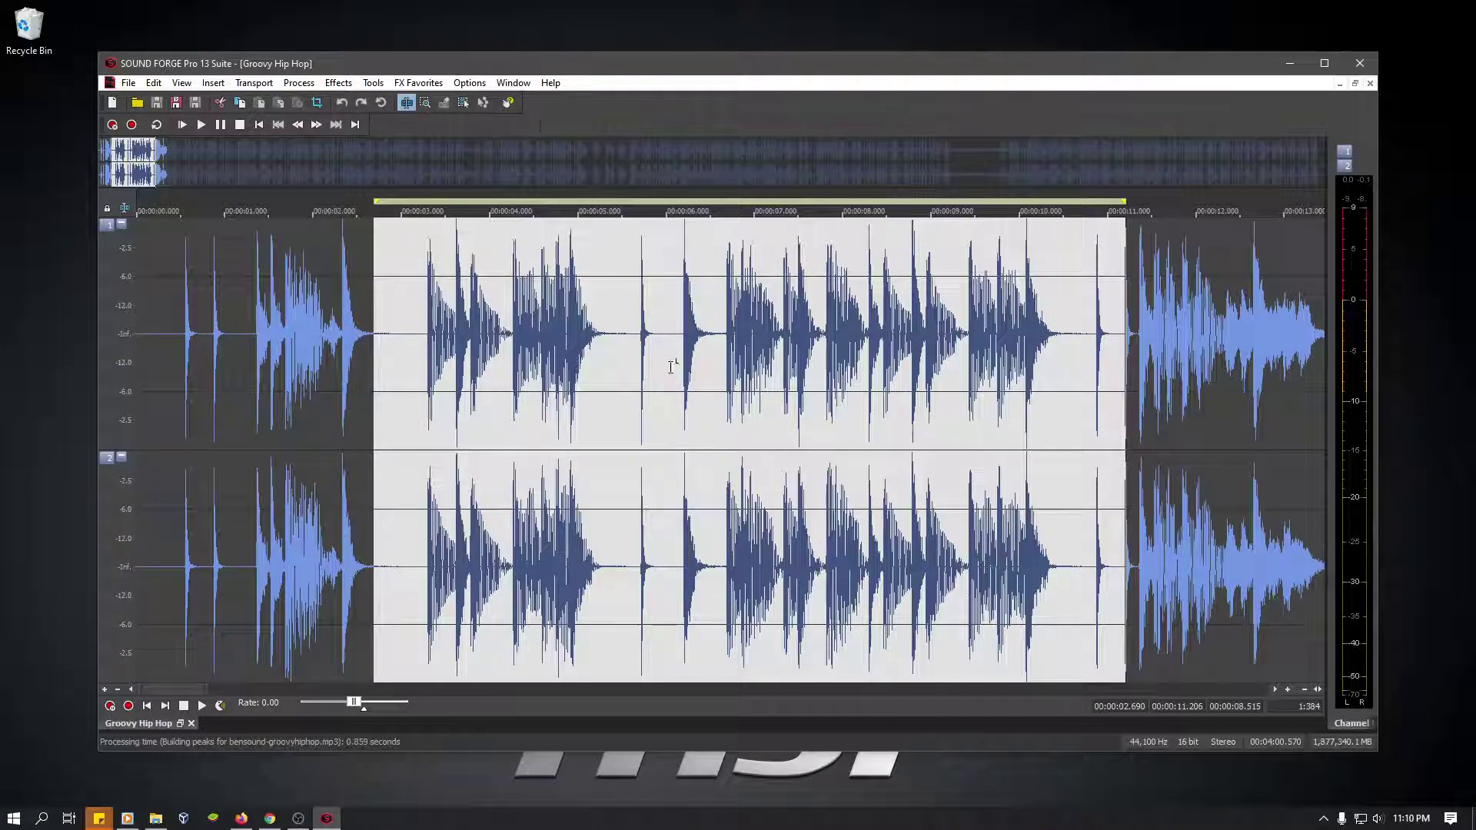
{"action": "left_click", "coordinate": [348, 83]}
{"action": "mouse_move", "coordinate": [370, 305]}
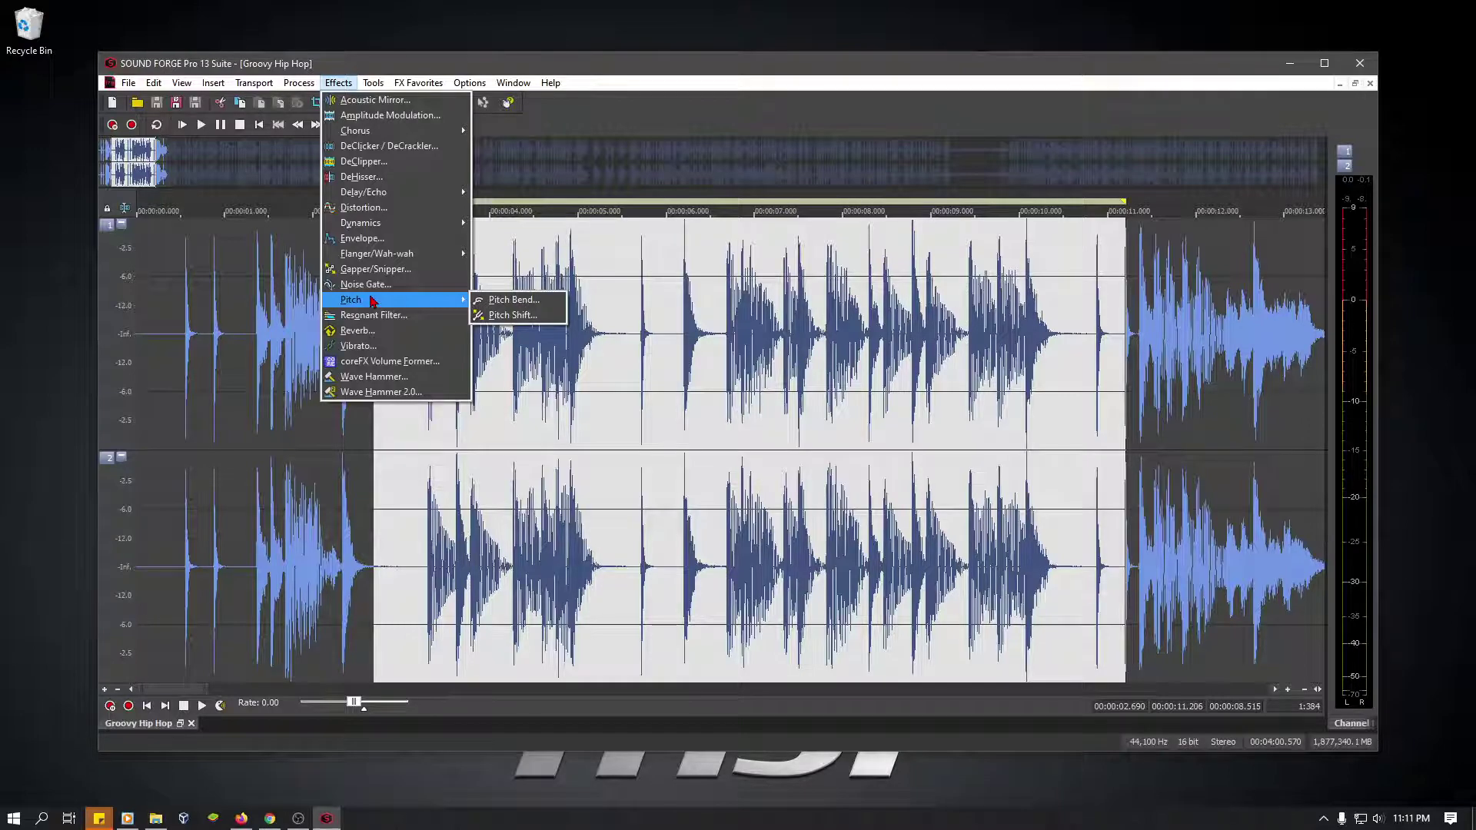
{"action": "left_click", "coordinate": [560, 62]}
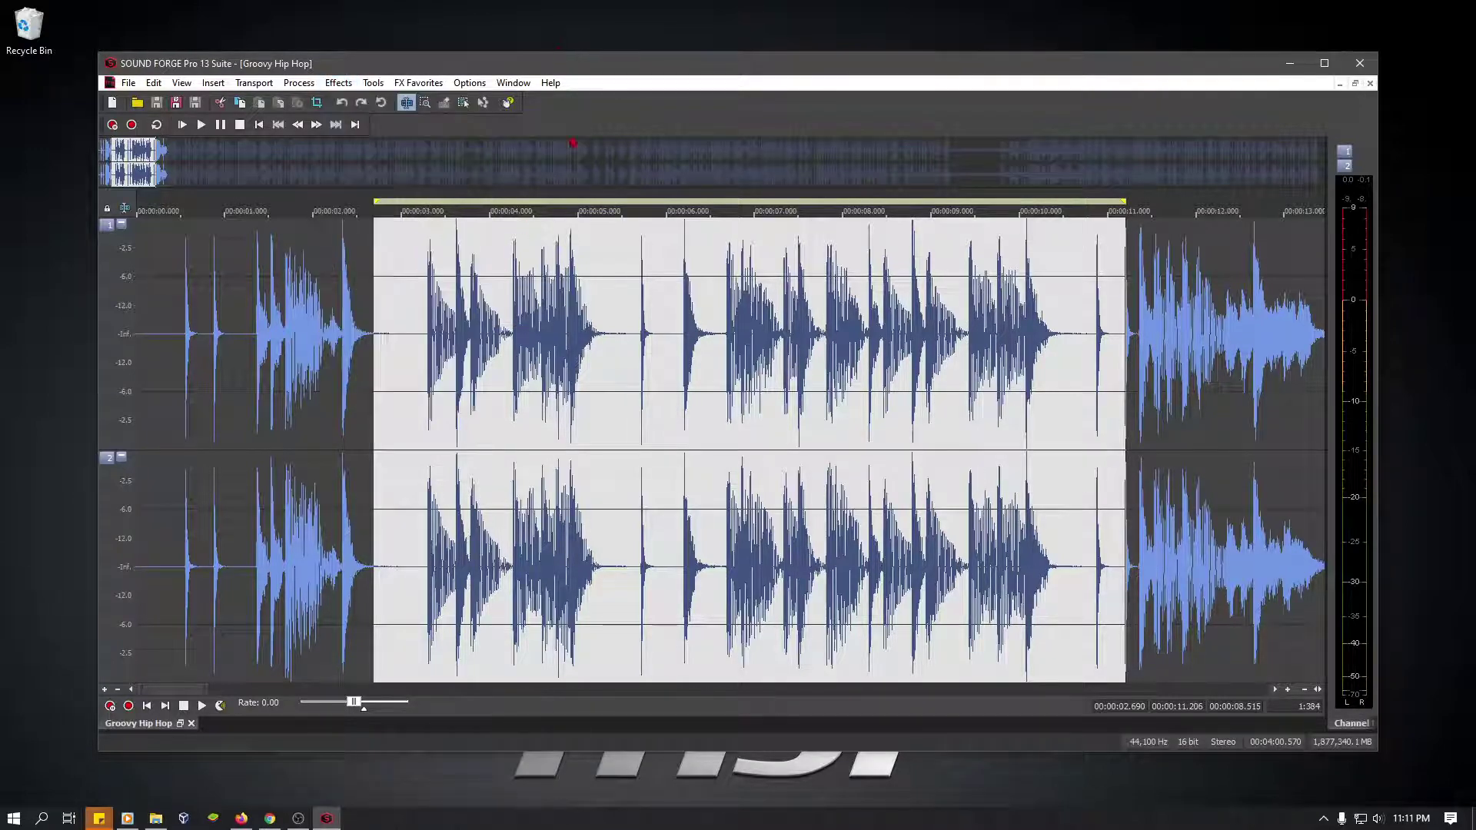
- Delete about 0.7 s of silence at the very end of the Groovy Hip Hop track
{"action": "scroll", "coordinate": [625, 365], "scroll_direction": "down", "scroll_amount": 1}
{"action": "left_click", "coordinate": [886, 451]}
{"action": "scroll", "coordinate": [807, 434], "scroll_direction": "down", "scroll_amount": 4}
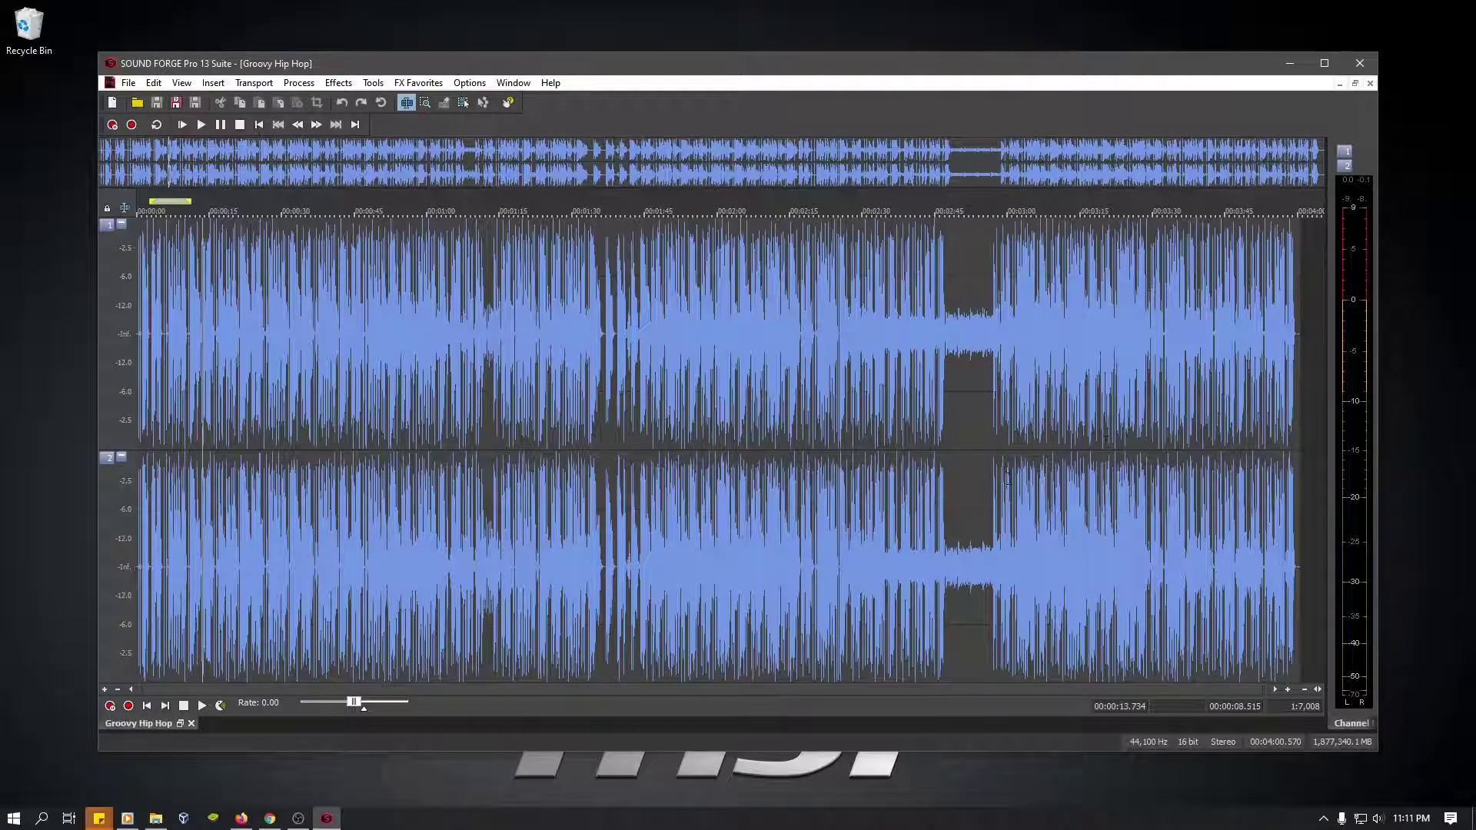
{"action": "scroll", "coordinate": [1184, 478], "scroll_direction": "up", "scroll_amount": 3}
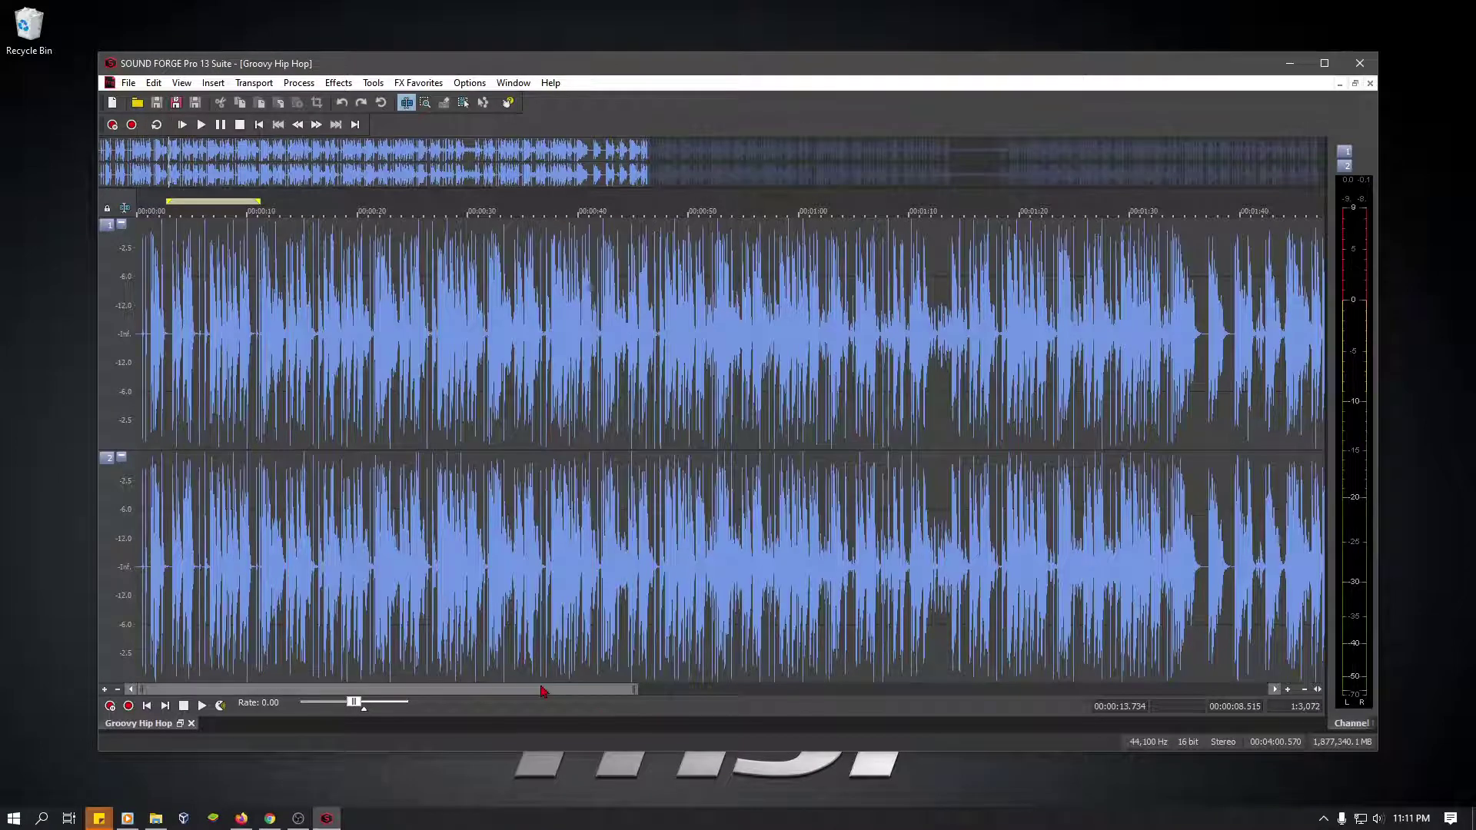
{"action": "left_click_drag", "start_coordinate": [541, 695], "coordinate": [1171, 690]}
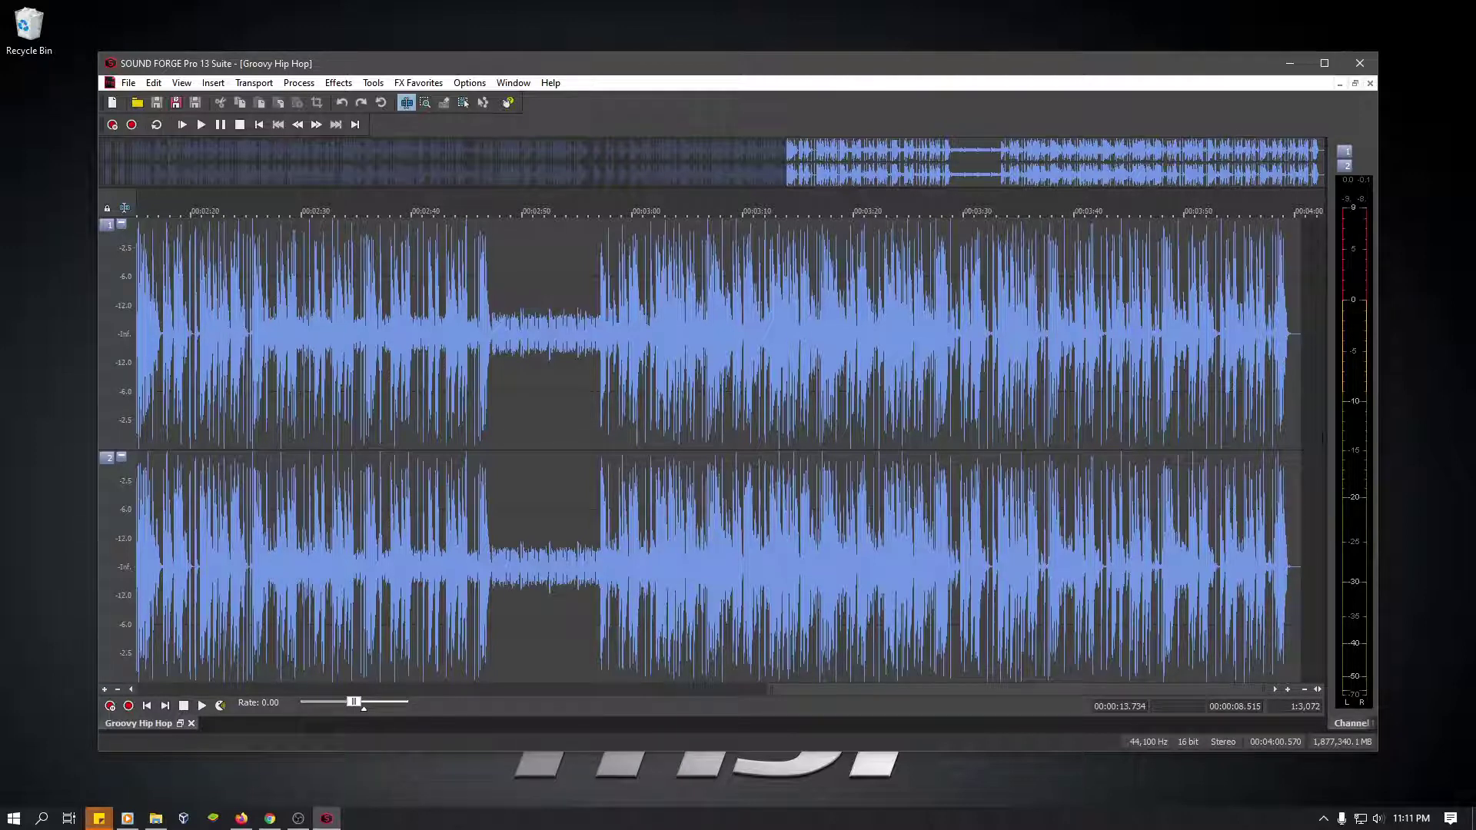
{"action": "key", "text": "ctrl+End"}
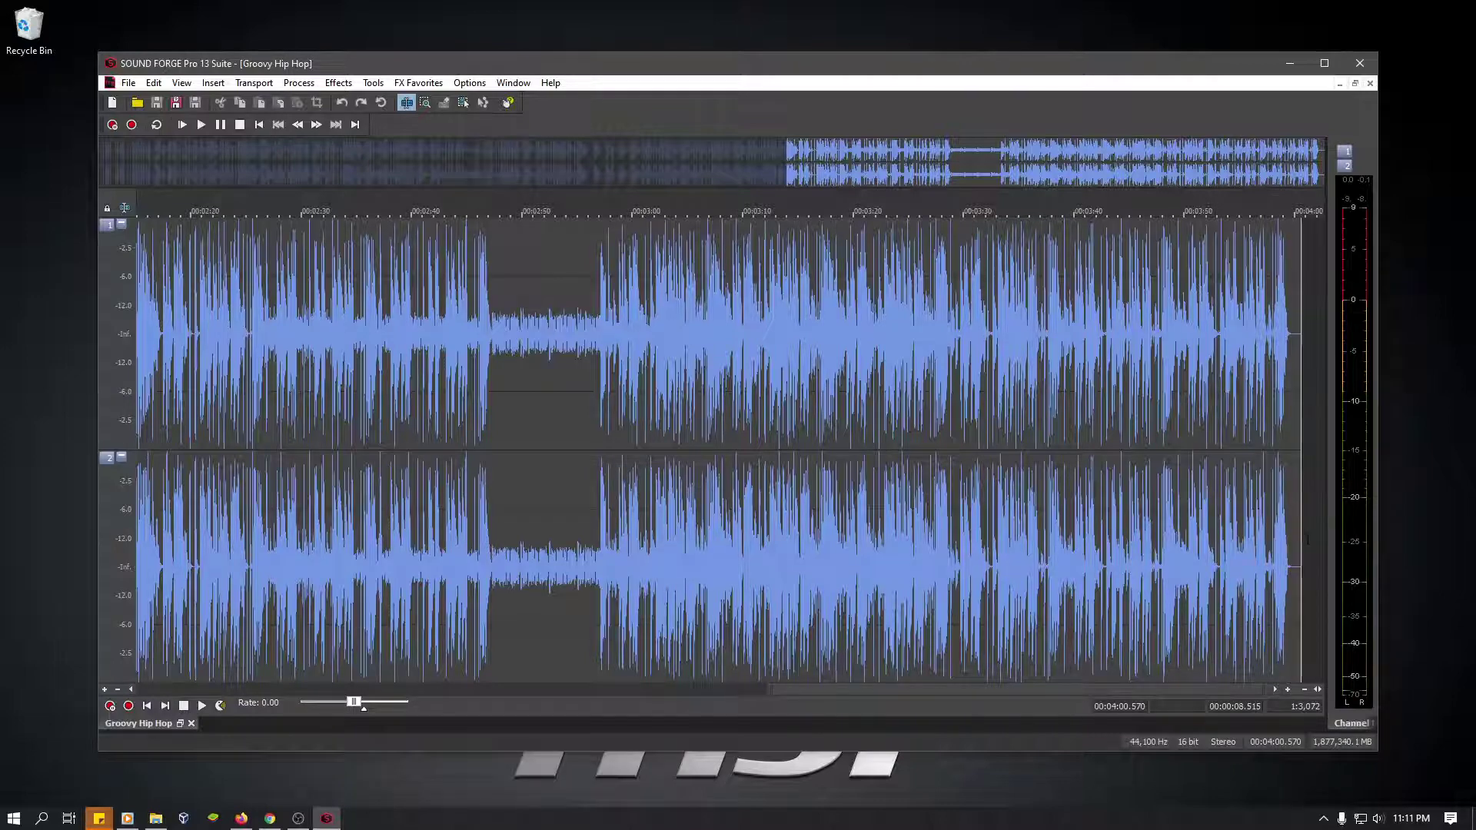
{"action": "scroll", "coordinate": [1286, 379], "scroll_direction": "up", "scroll_amount": 2}
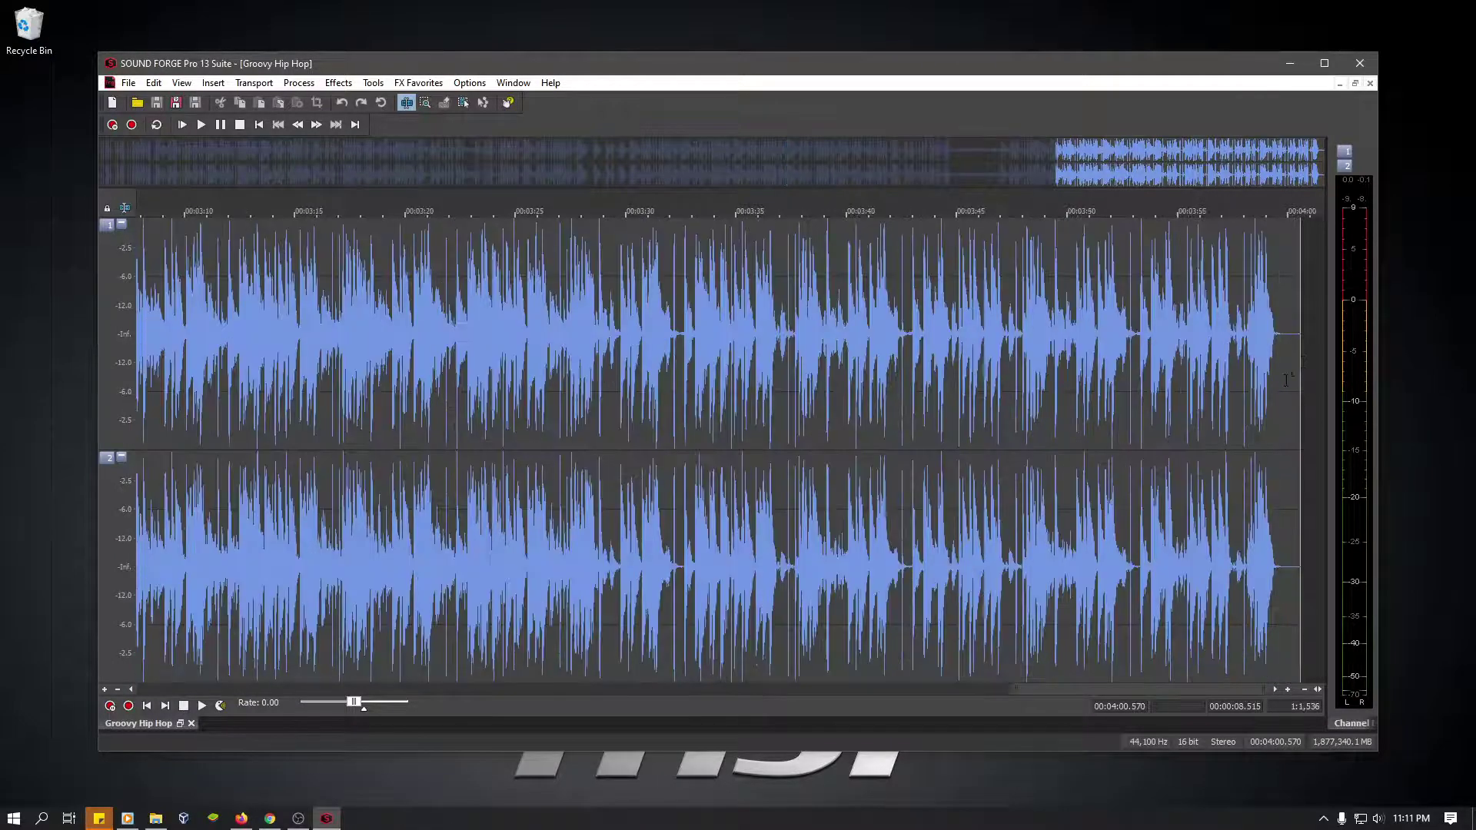
{"action": "scroll", "coordinate": [1280, 392], "scroll_direction": "up", "scroll_amount": 1}
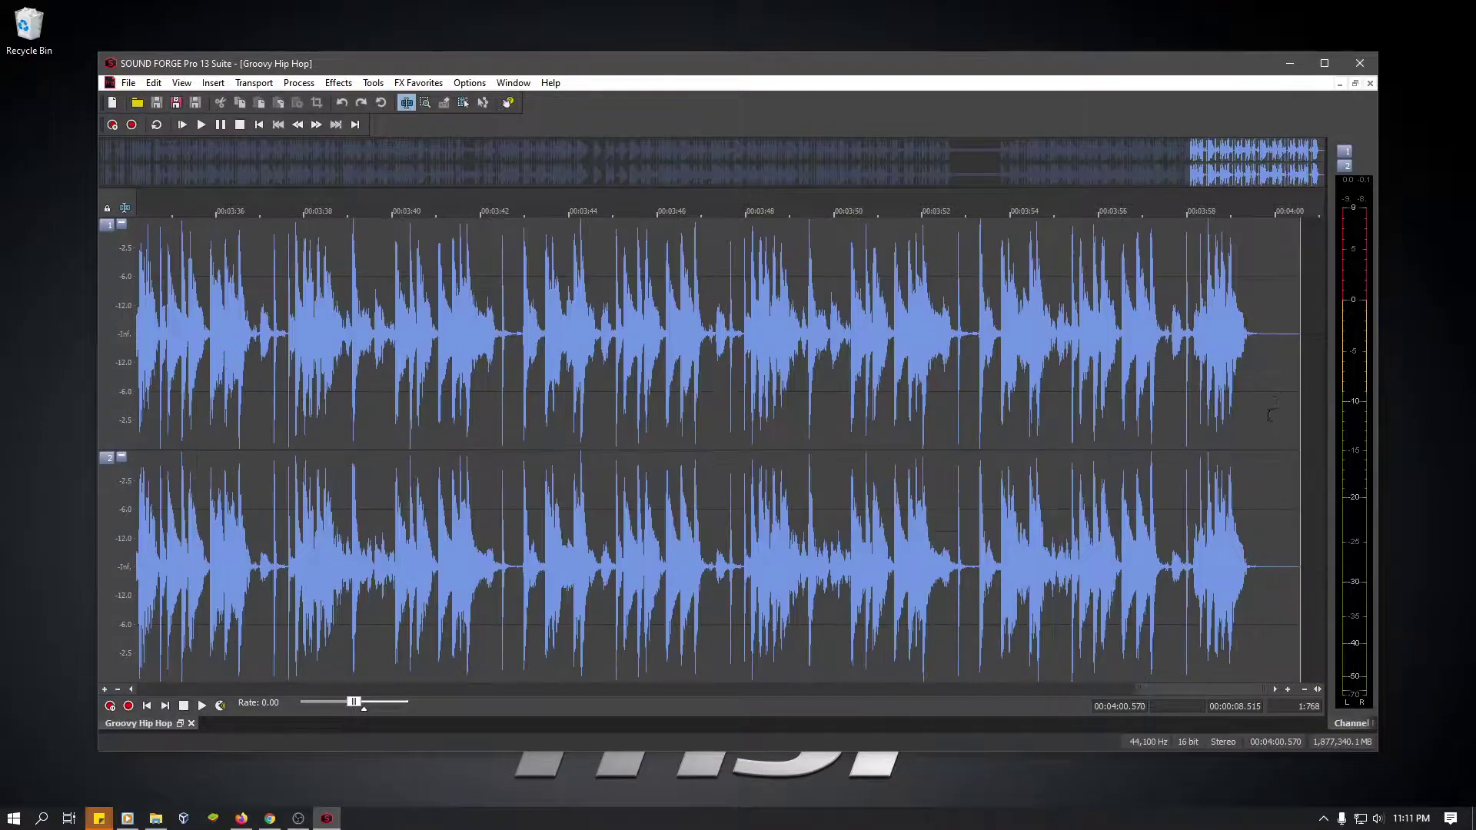
{"action": "scroll", "coordinate": [1270, 415], "scroll_direction": "down", "scroll_amount": 3}
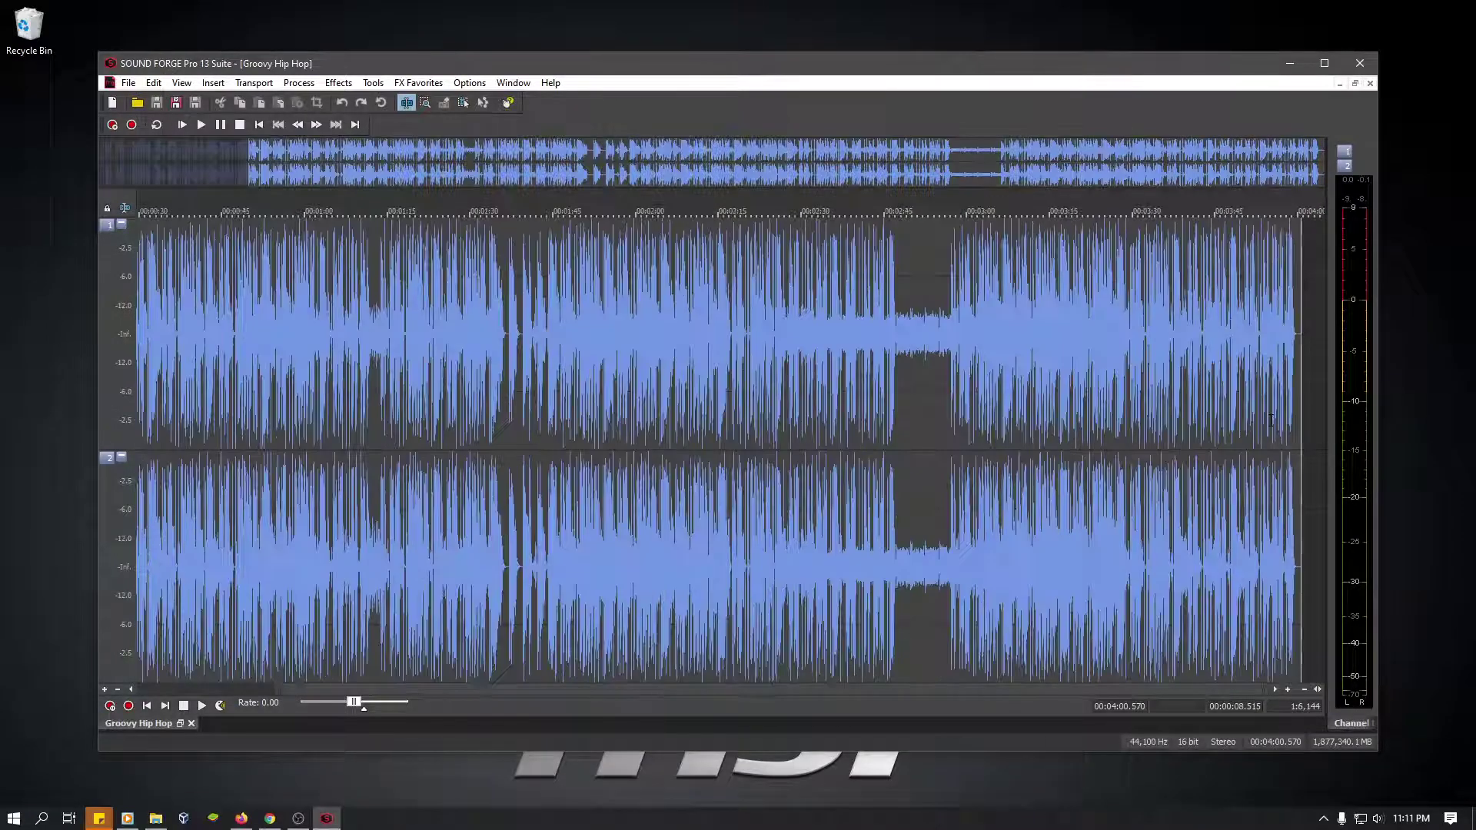
{"action": "scroll", "coordinate": [1270, 420], "scroll_direction": "up", "scroll_amount": 4}
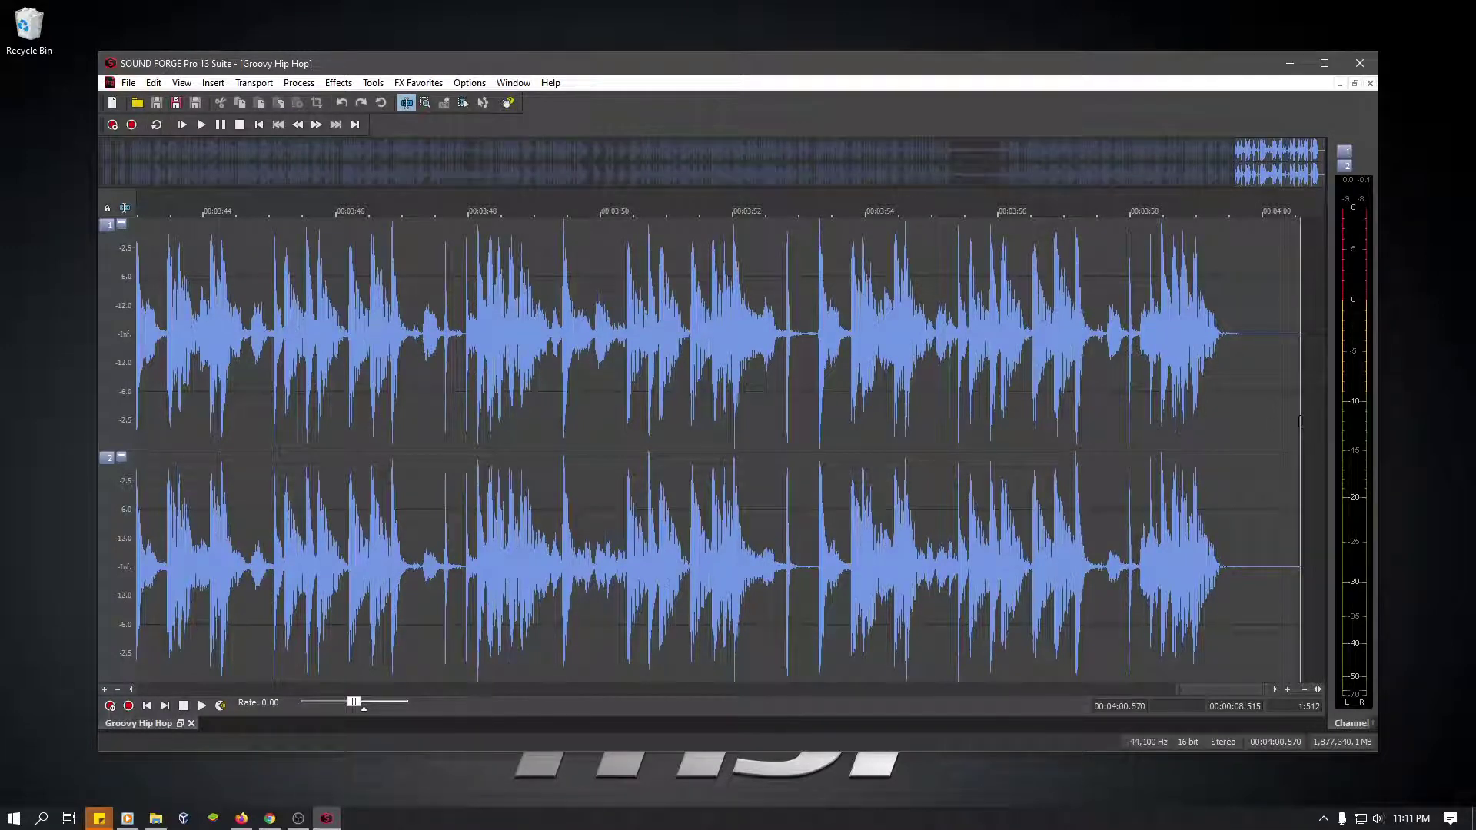
{"action": "left_click_drag", "start_coordinate": [1299, 421], "coordinate": [1253, 423]}
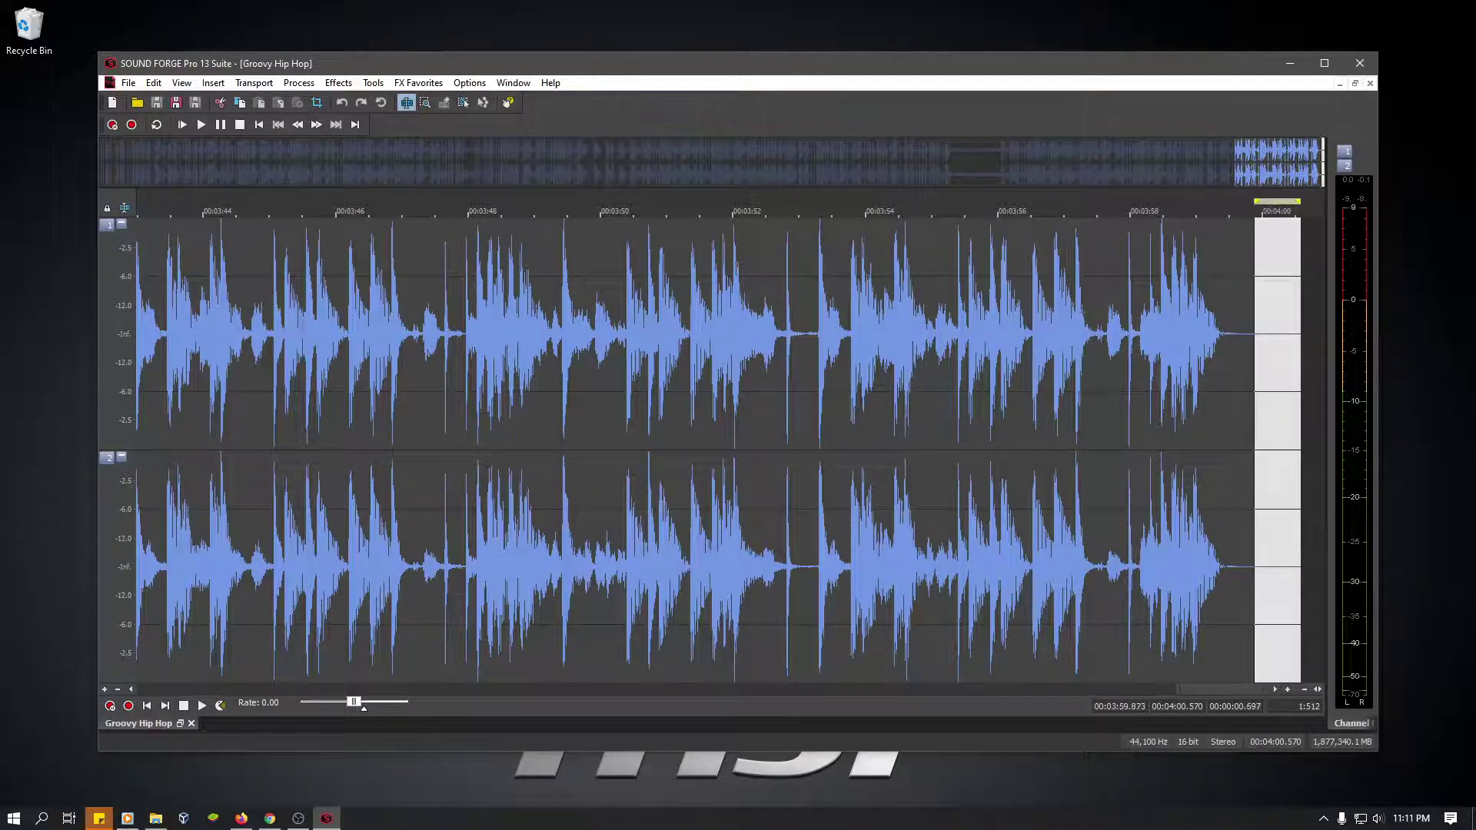
{"action": "key", "text": "Delete"}
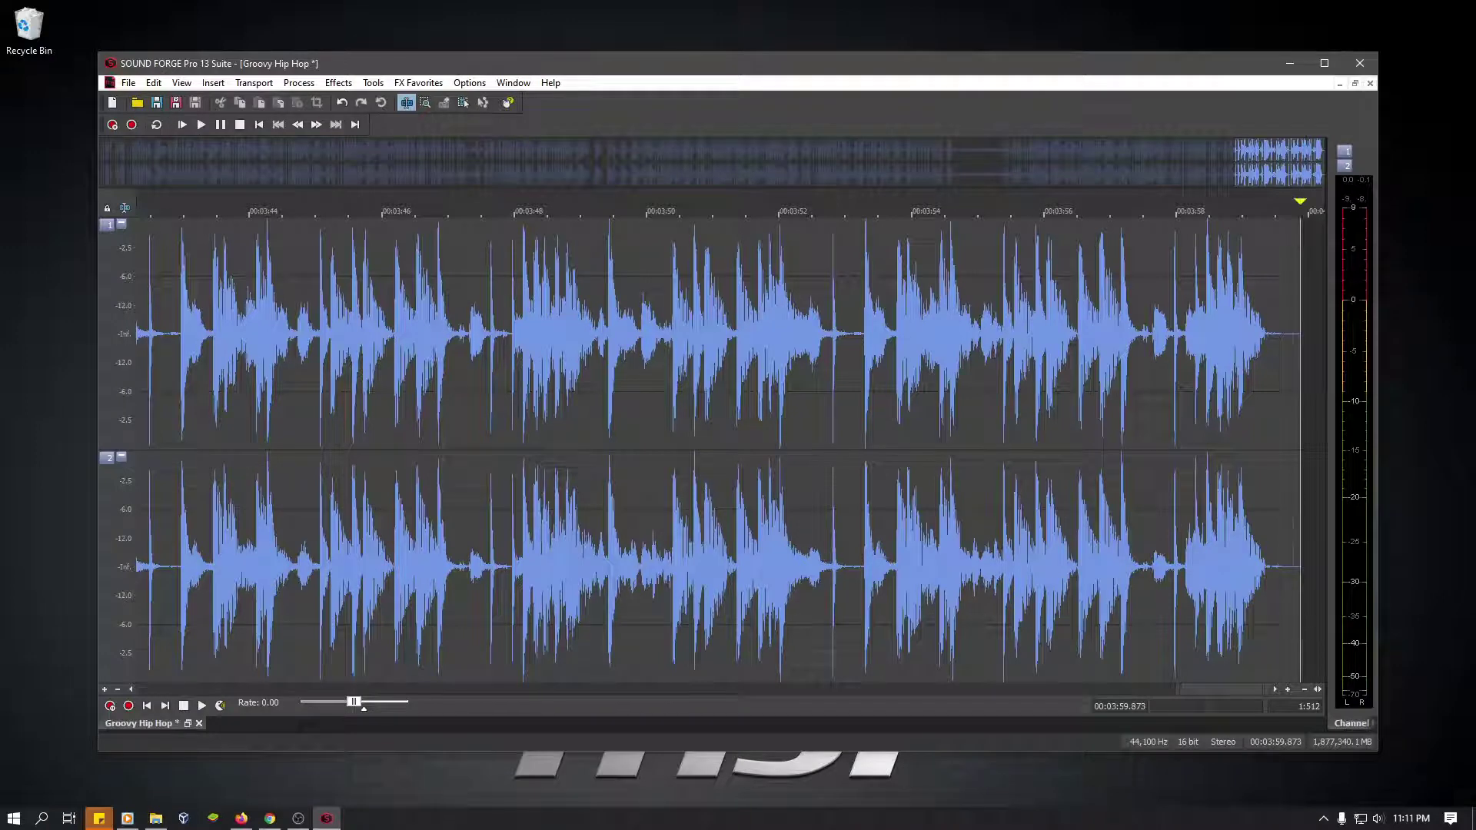
- Switch to Windows Media Player, add bensound-dubstep to the unsaved play list, and put the player window away
{"action": "left_click", "coordinate": [407, 102]}
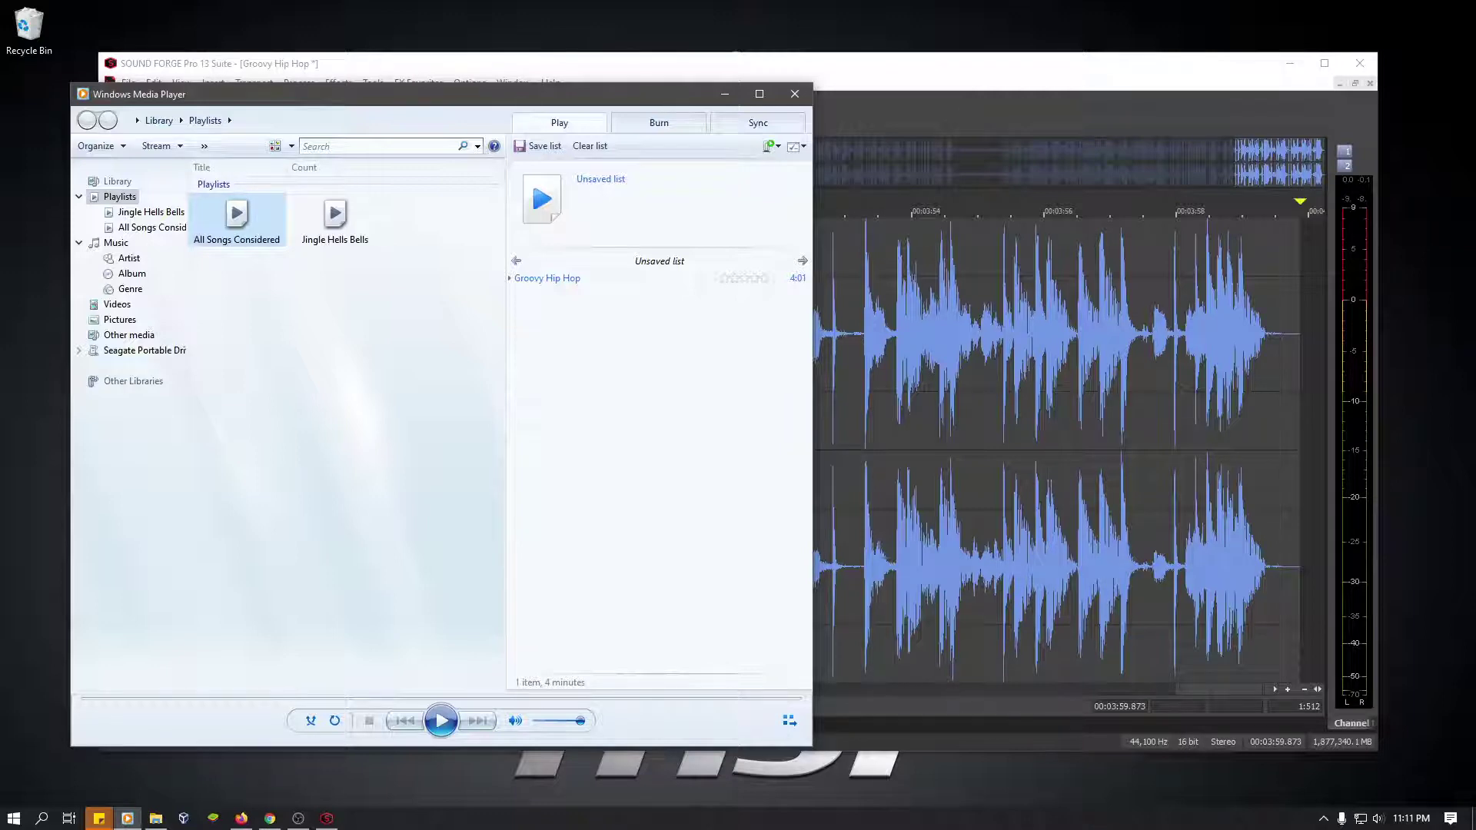
{"action": "left_click_drag", "start_coordinate": [584, 372], "coordinate": [596, 376]}
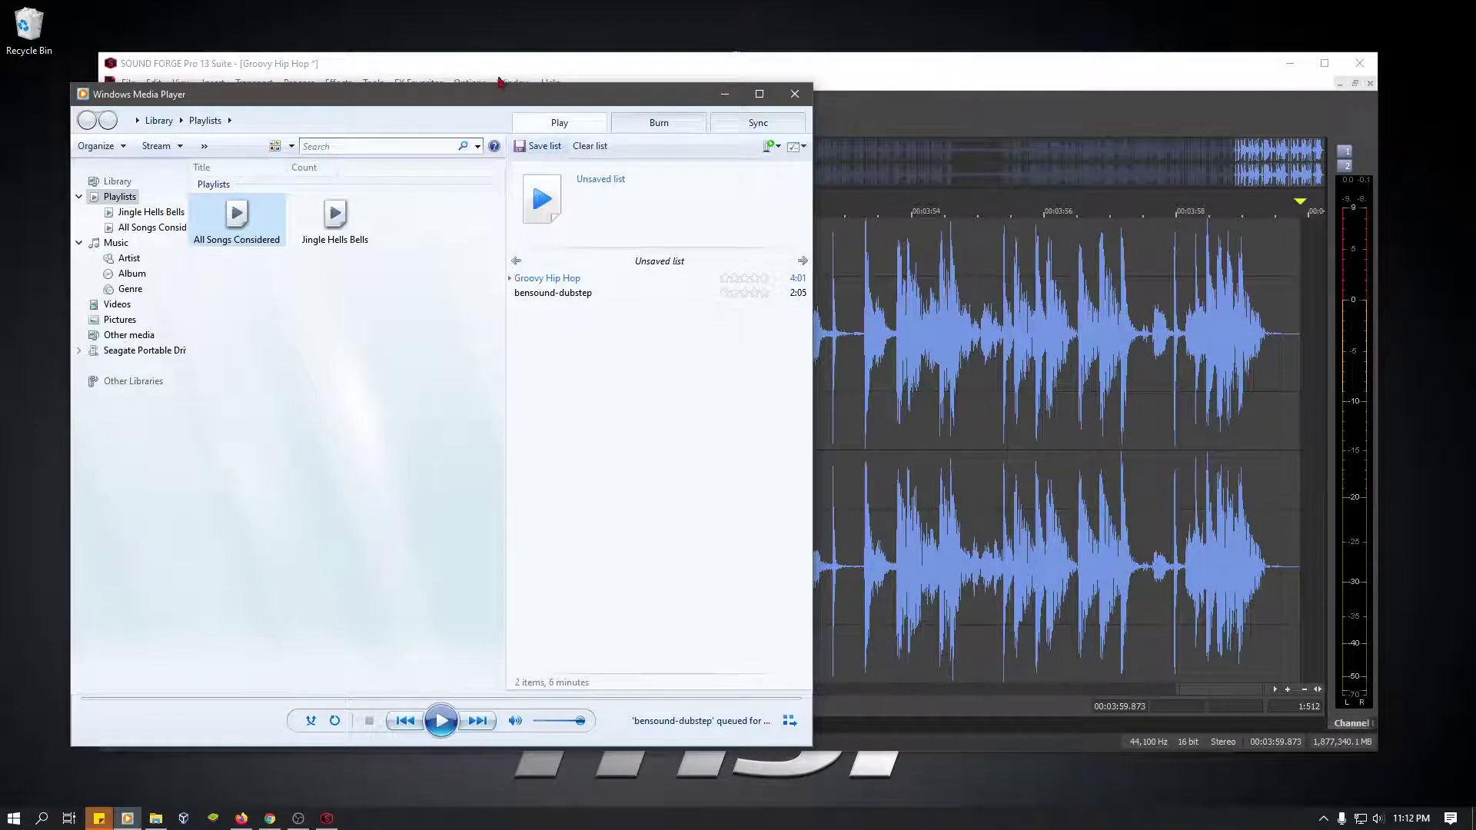
{"action": "key", "text": "super+Down"}
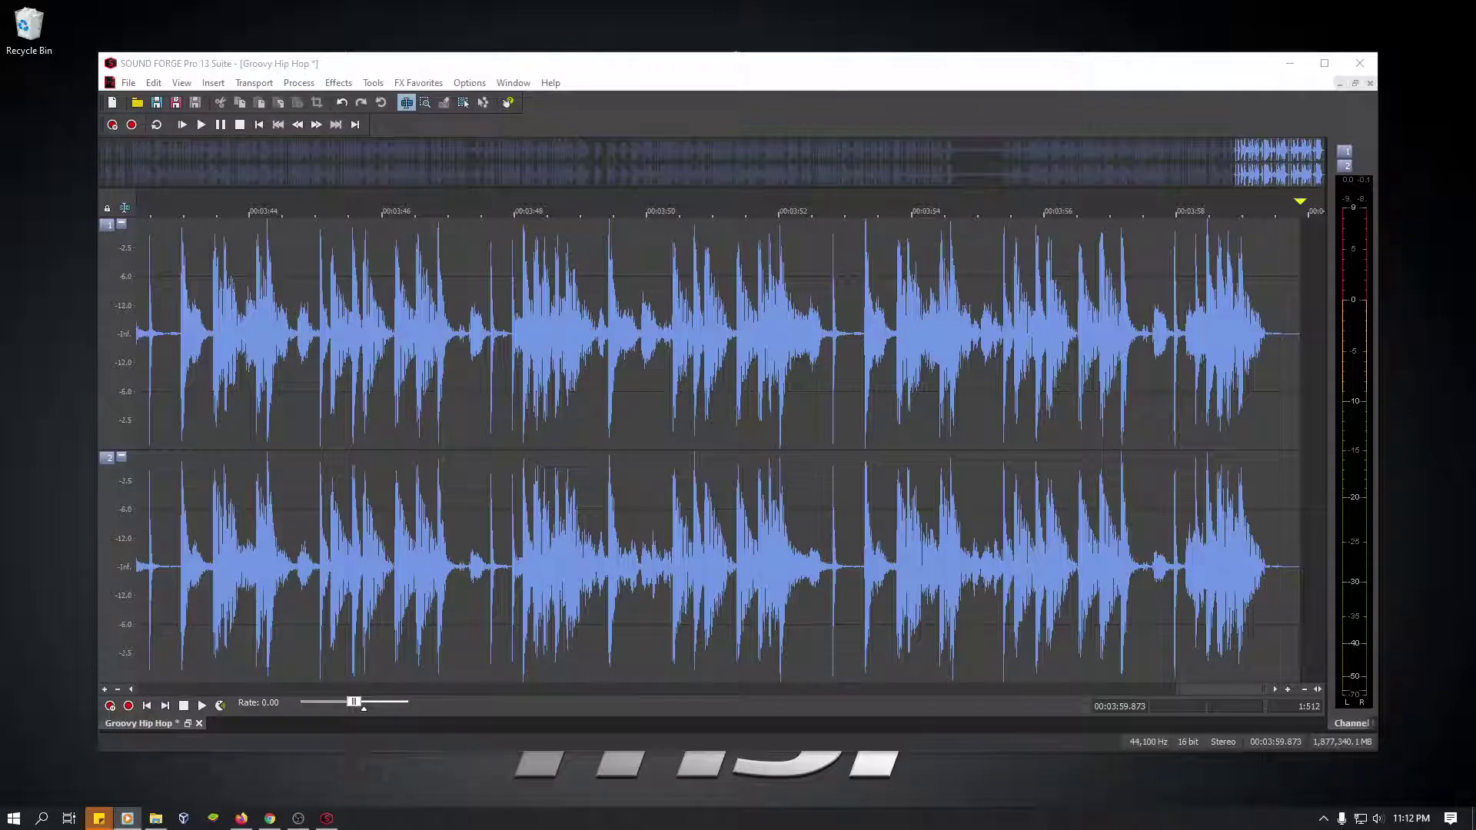
- Mix bensound-dubstep.mp3 onto the end of the Groovy Hip Hop track with both volumes at 0 dB and no fades
{"action": "left_click_drag", "start_coordinate": [1077, 455], "coordinate": [1300, 437]}
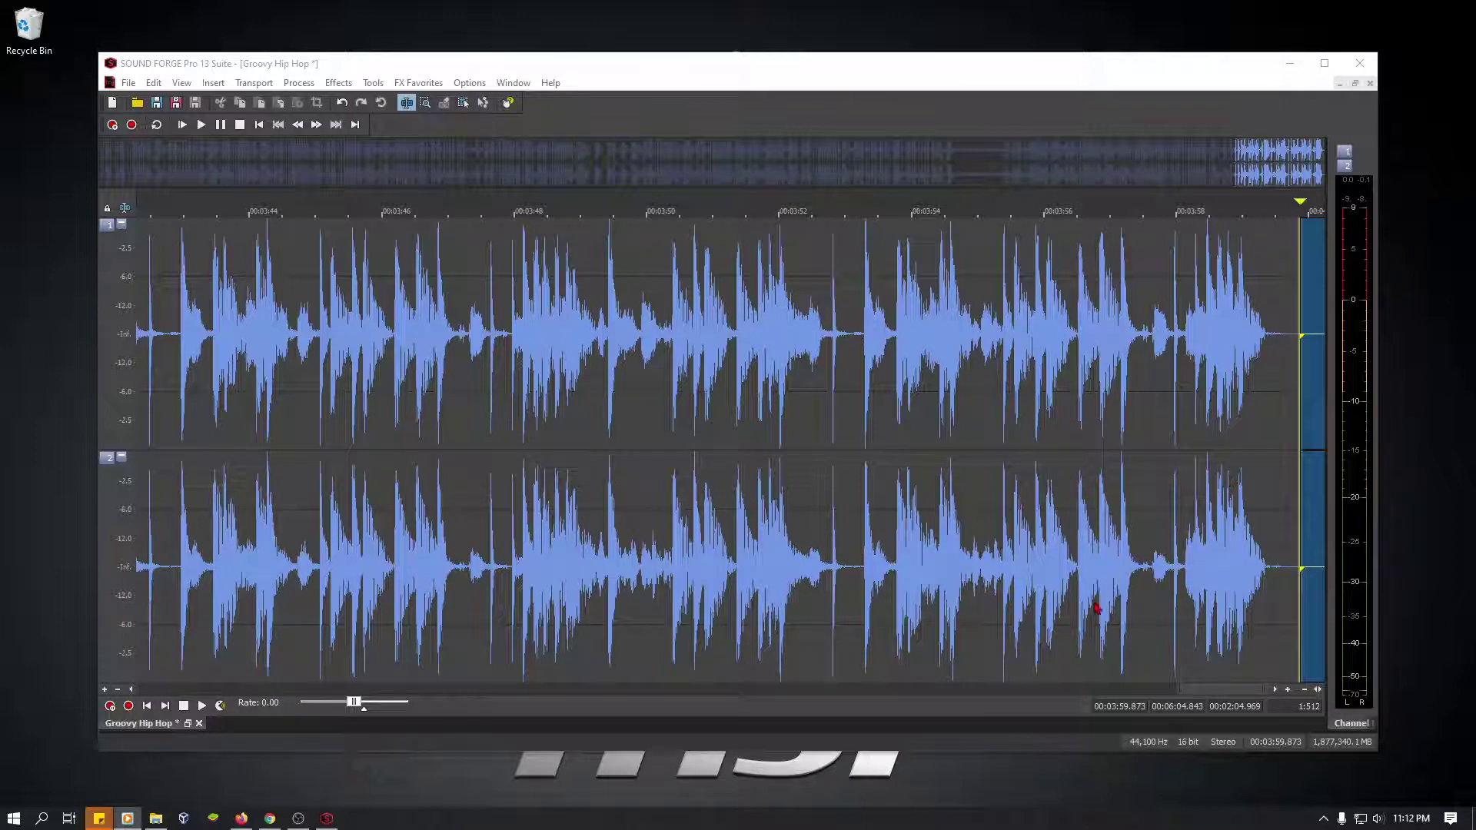
{"action": "key", "text": "ctrl+m"}
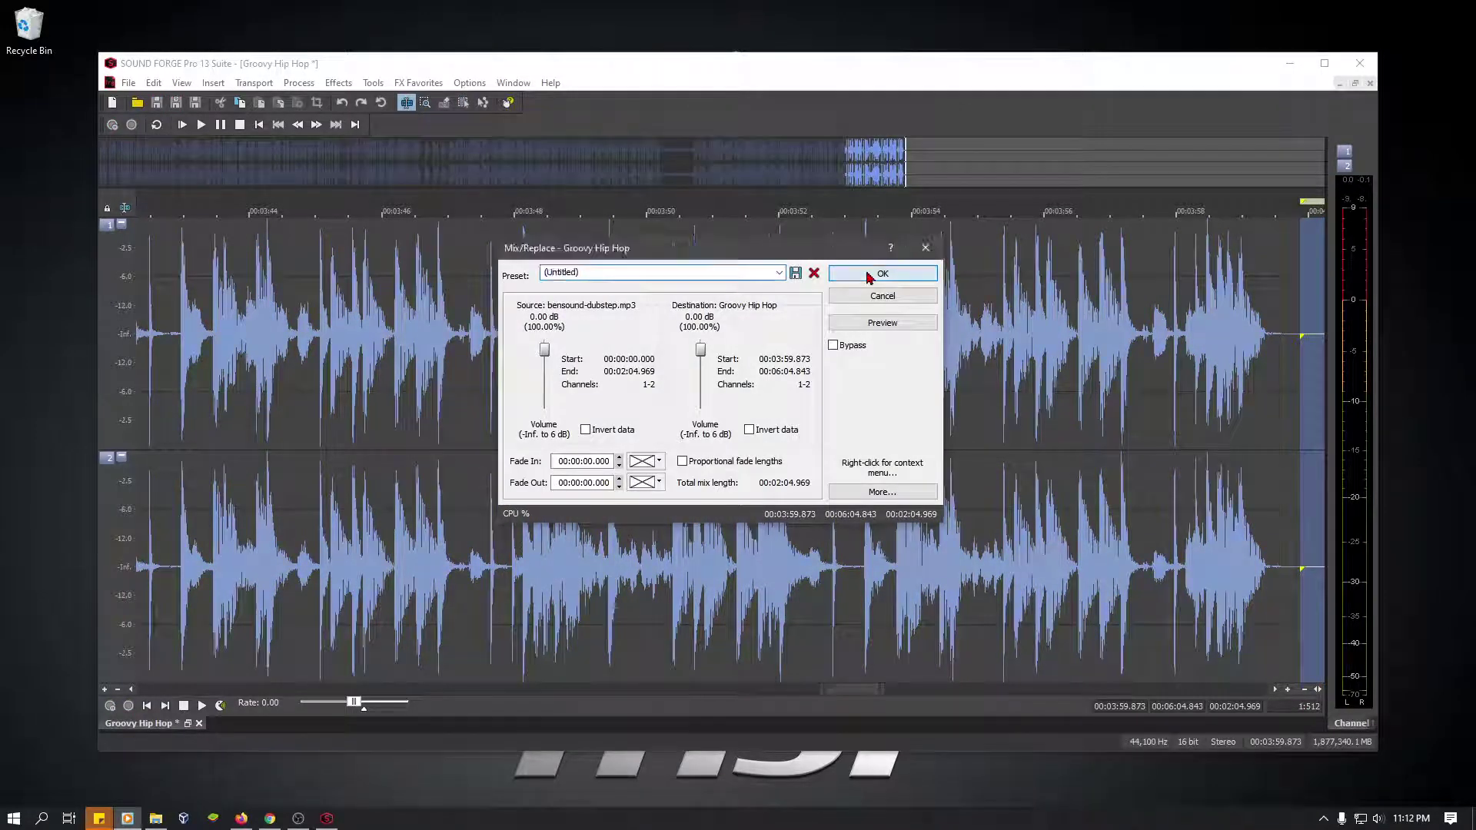
{"action": "left_click", "coordinate": [869, 275]}
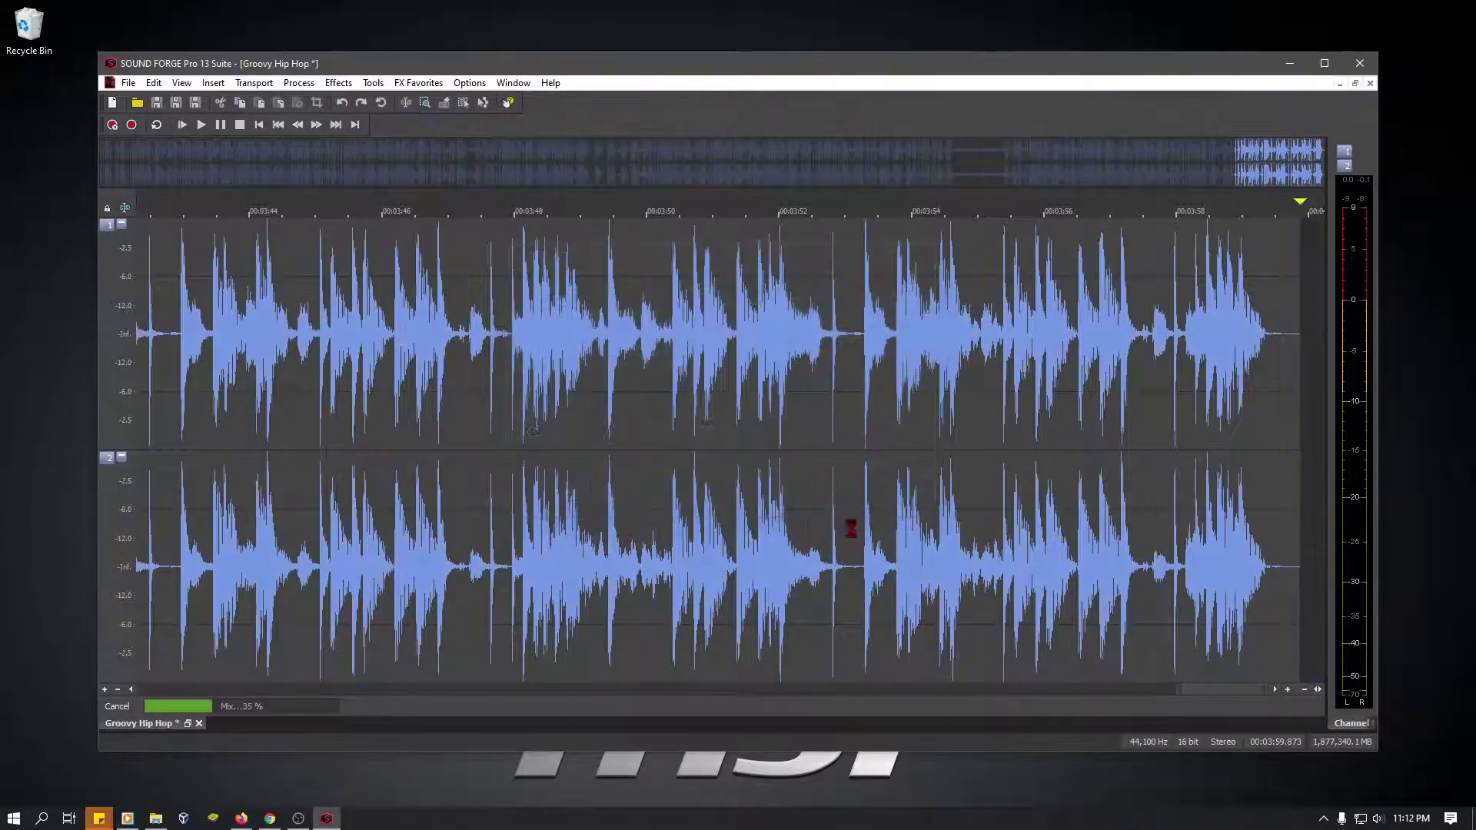
- Select about 0.87 s of the quiet gap between the two songs, from 3:59.780 to 4:00.651, and play it
{"action": "left_click", "coordinate": [1274, 689]}
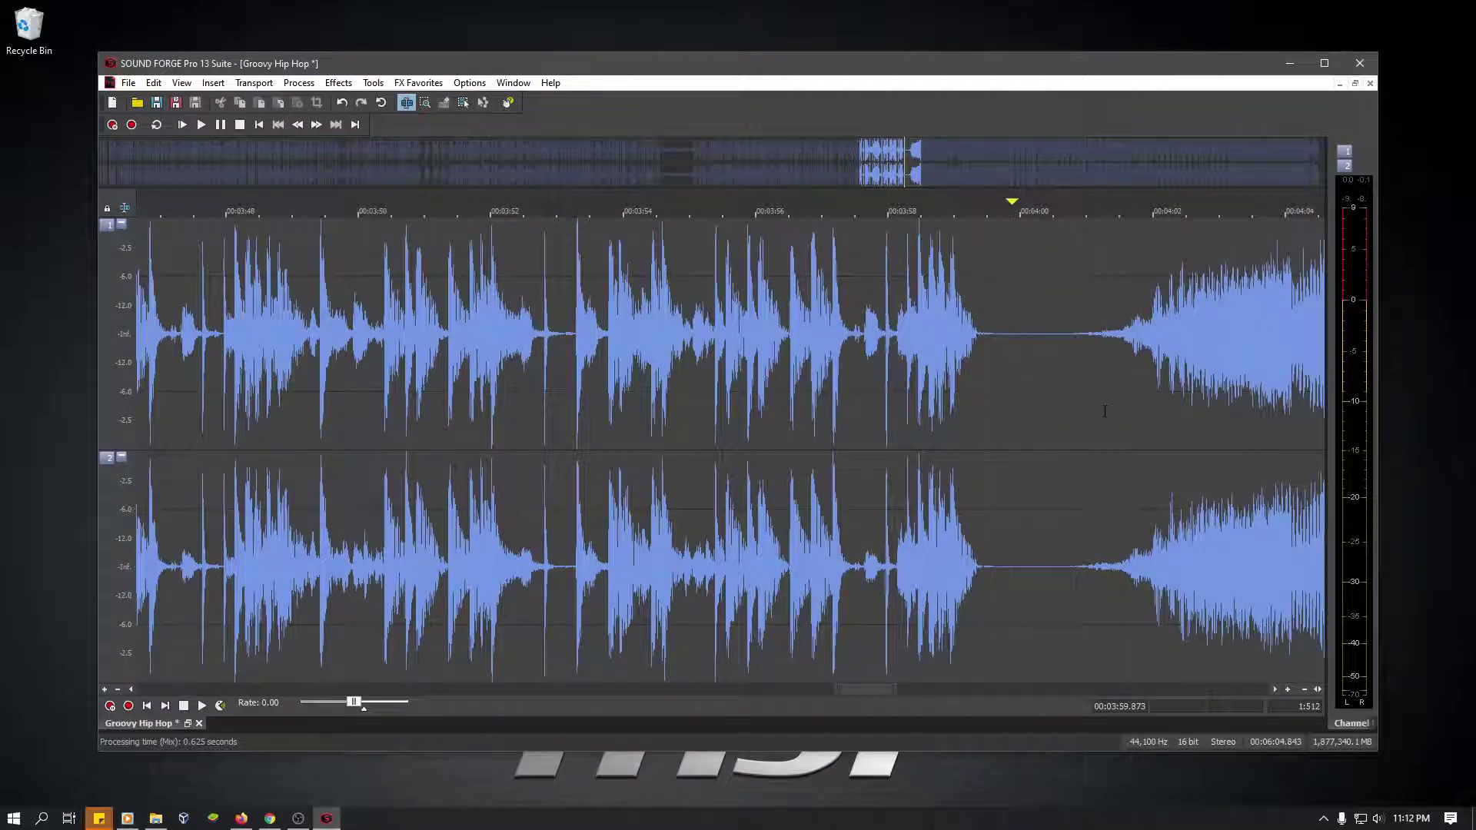
{"action": "left_click_drag", "start_coordinate": [1105, 411], "coordinate": [1002, 426]}
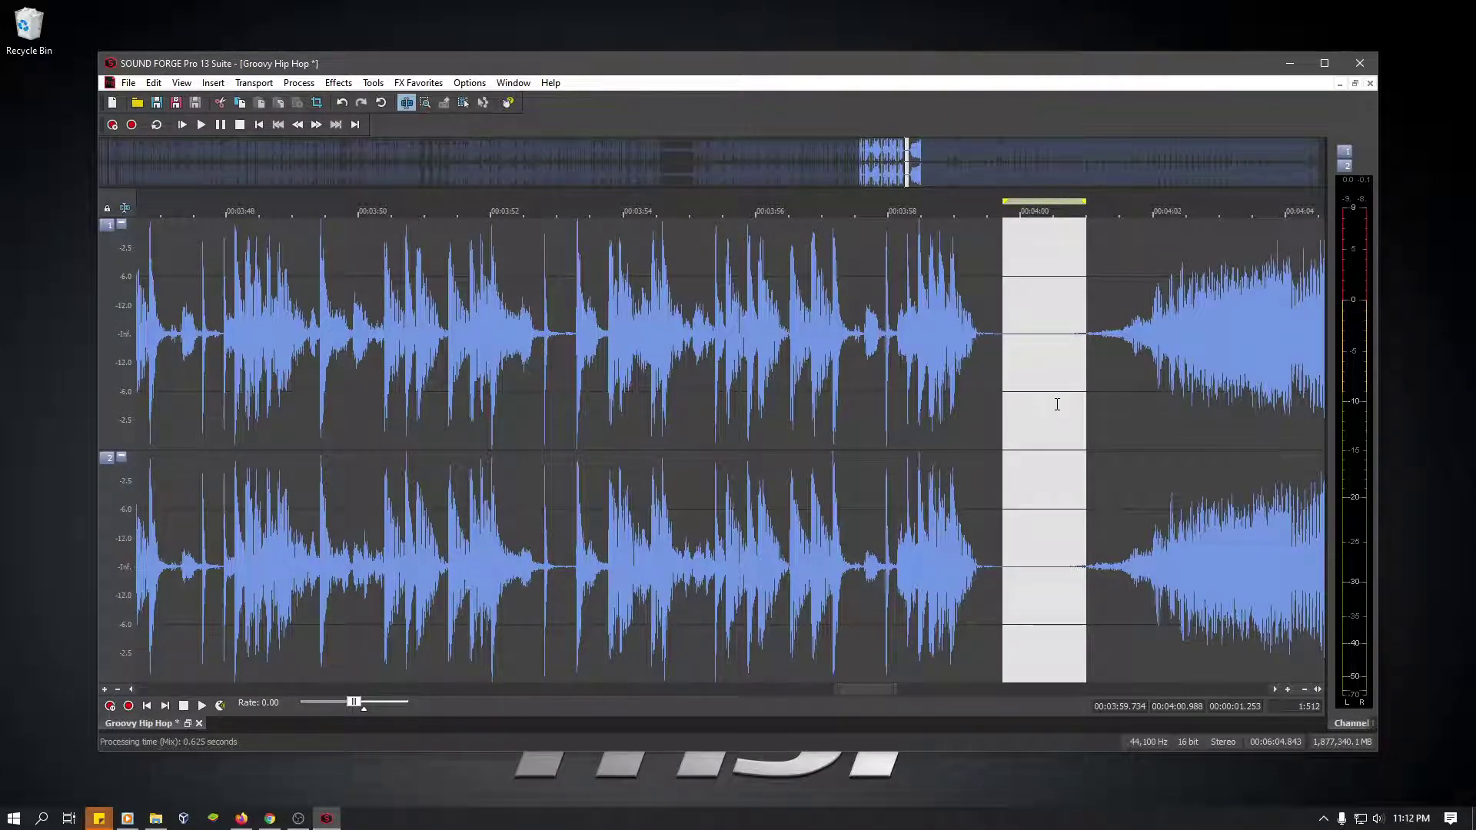
{"action": "key", "text": "space"}
{"action": "mouse_move", "coordinate": [1003, 423]}
{"action": "left_mouse_down"}
{"action": "mouse_move", "coordinate": [1018, 432]}
{"action": "mouse_move", "coordinate": [1005, 448]}
{"action": "left_mouse_up"}
{"action": "left_click_drag", "start_coordinate": [1086, 419], "coordinate": [1063, 420]}
{"action": "key", "text": "space"}
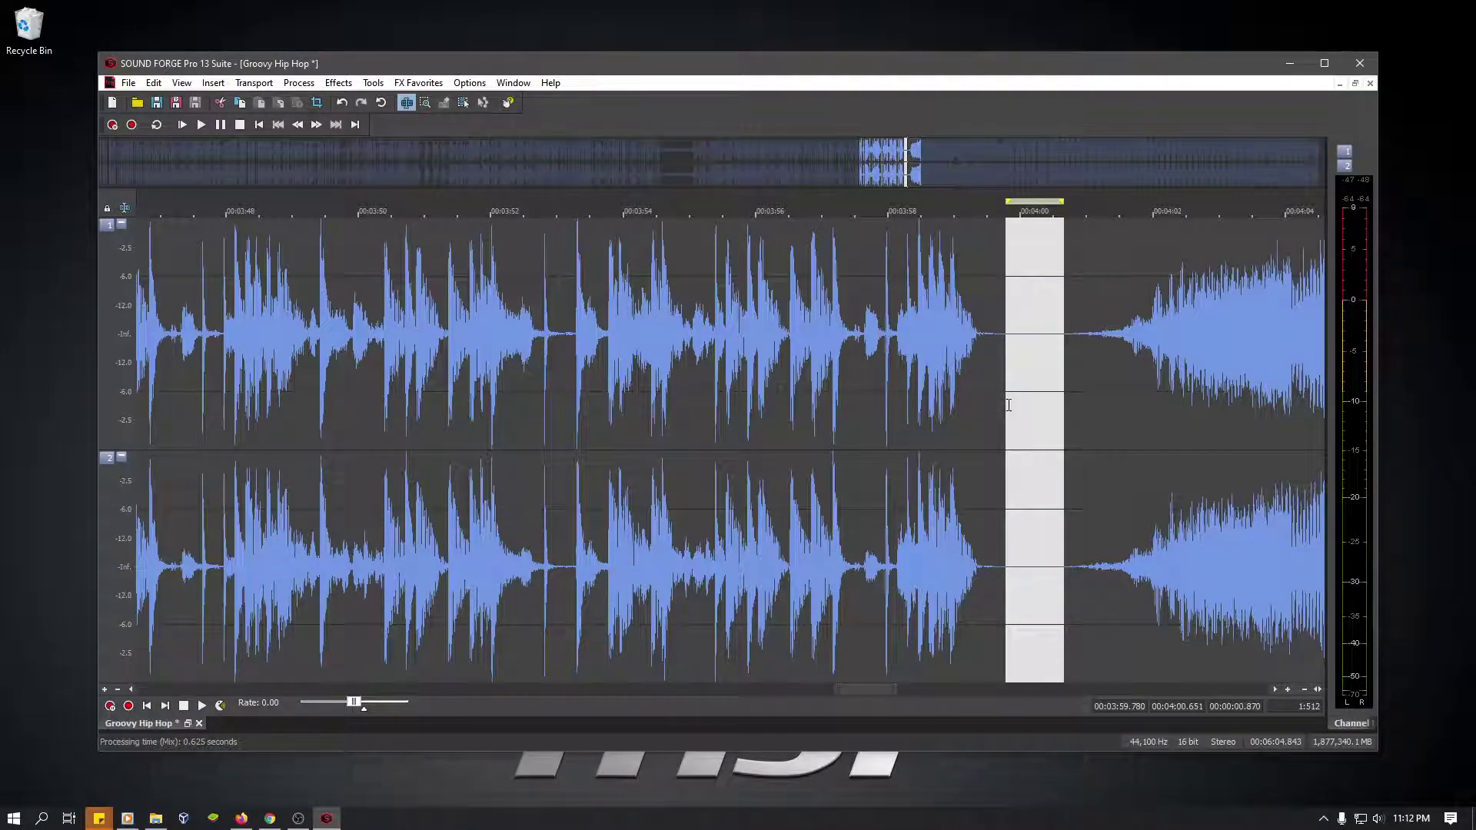
- Narrow the selection in the gap between the two songs to 3:59.850–4:00.454, delete it, and play the transition
{"action": "key", "text": "ctrl+m"}
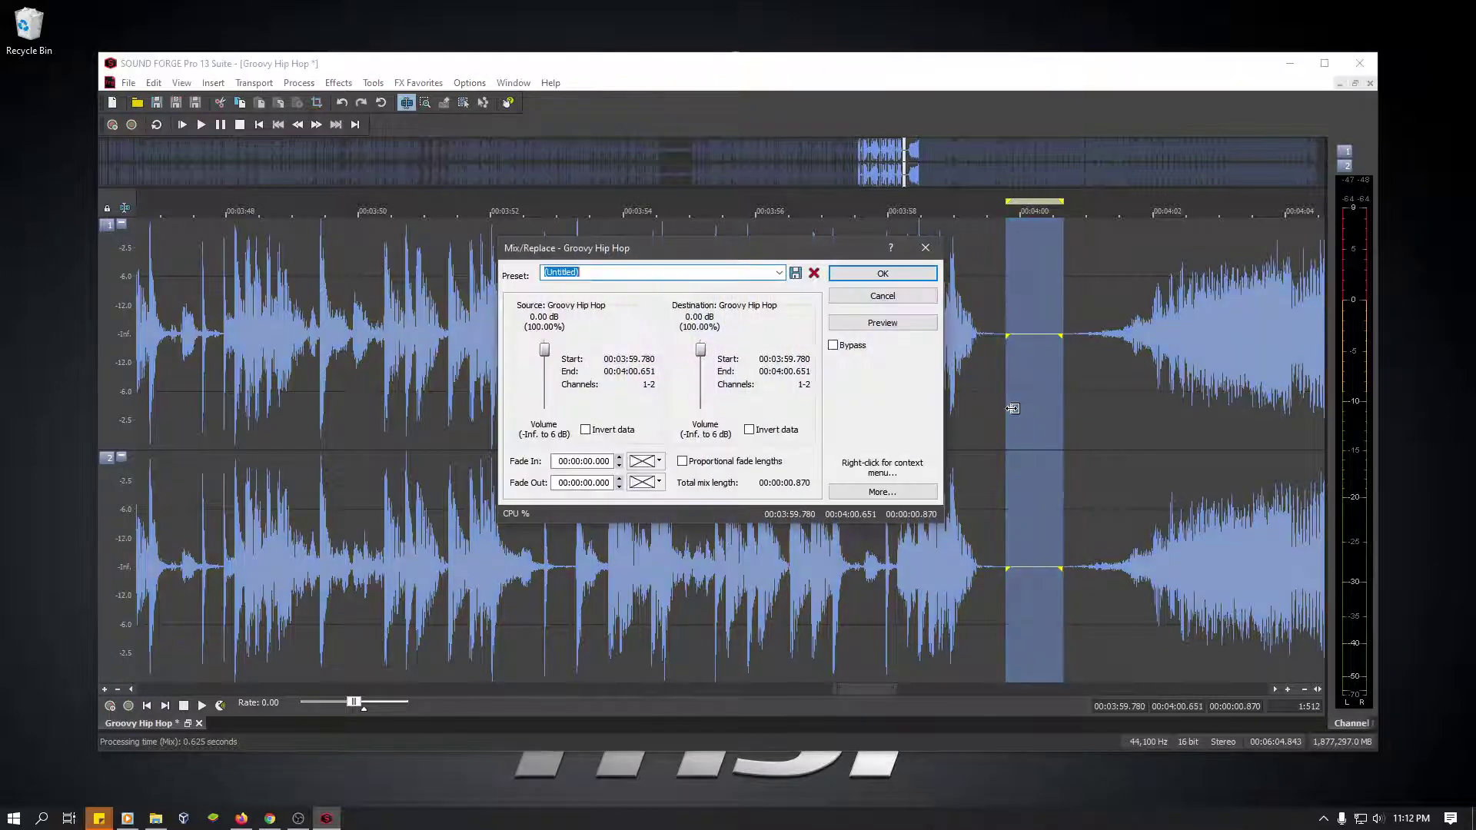
{"action": "key", "text": "Return"}
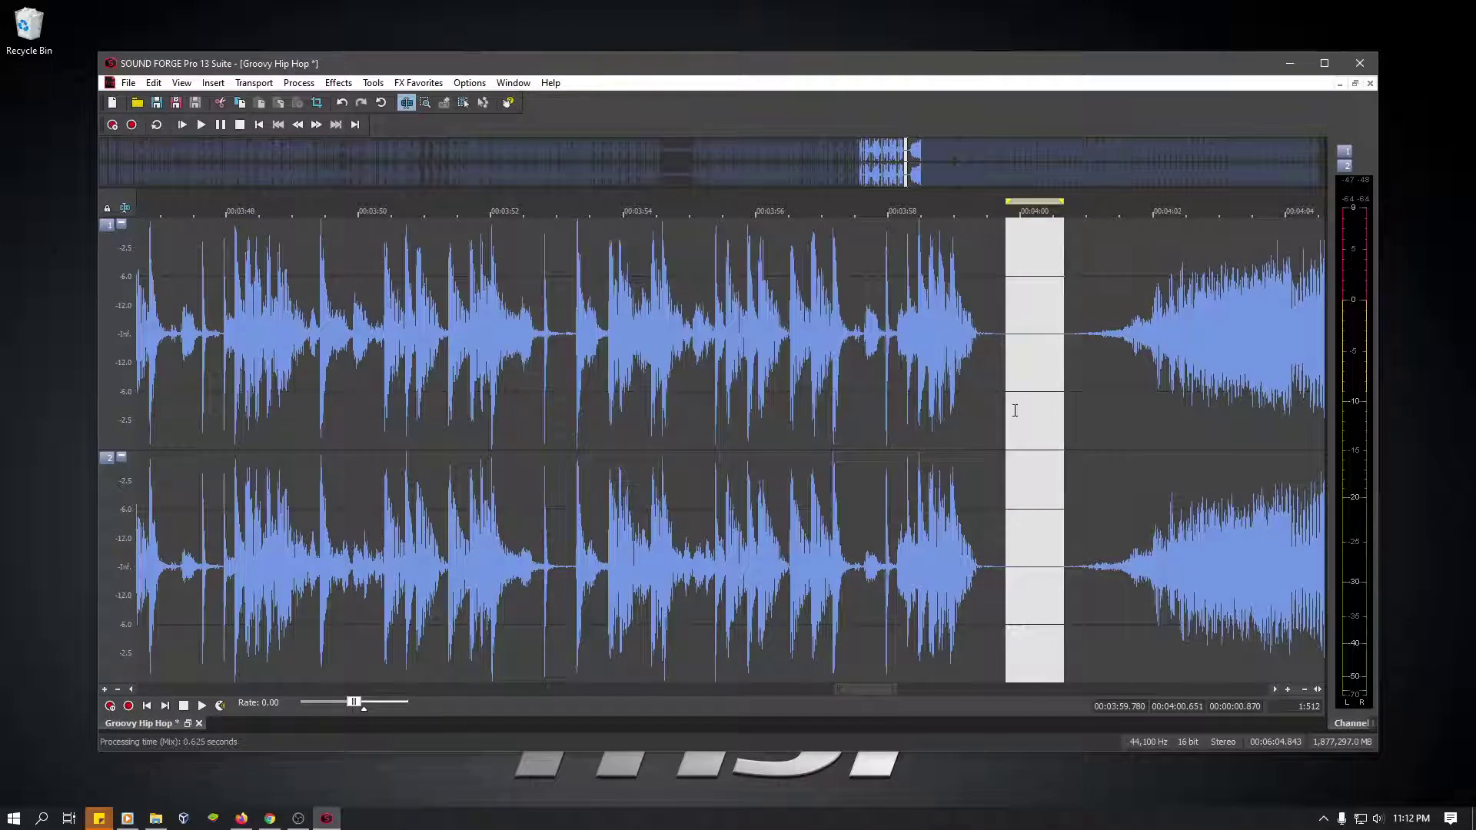
{"action": "left_click_drag", "start_coordinate": [1005, 404], "coordinate": [1009, 402]}
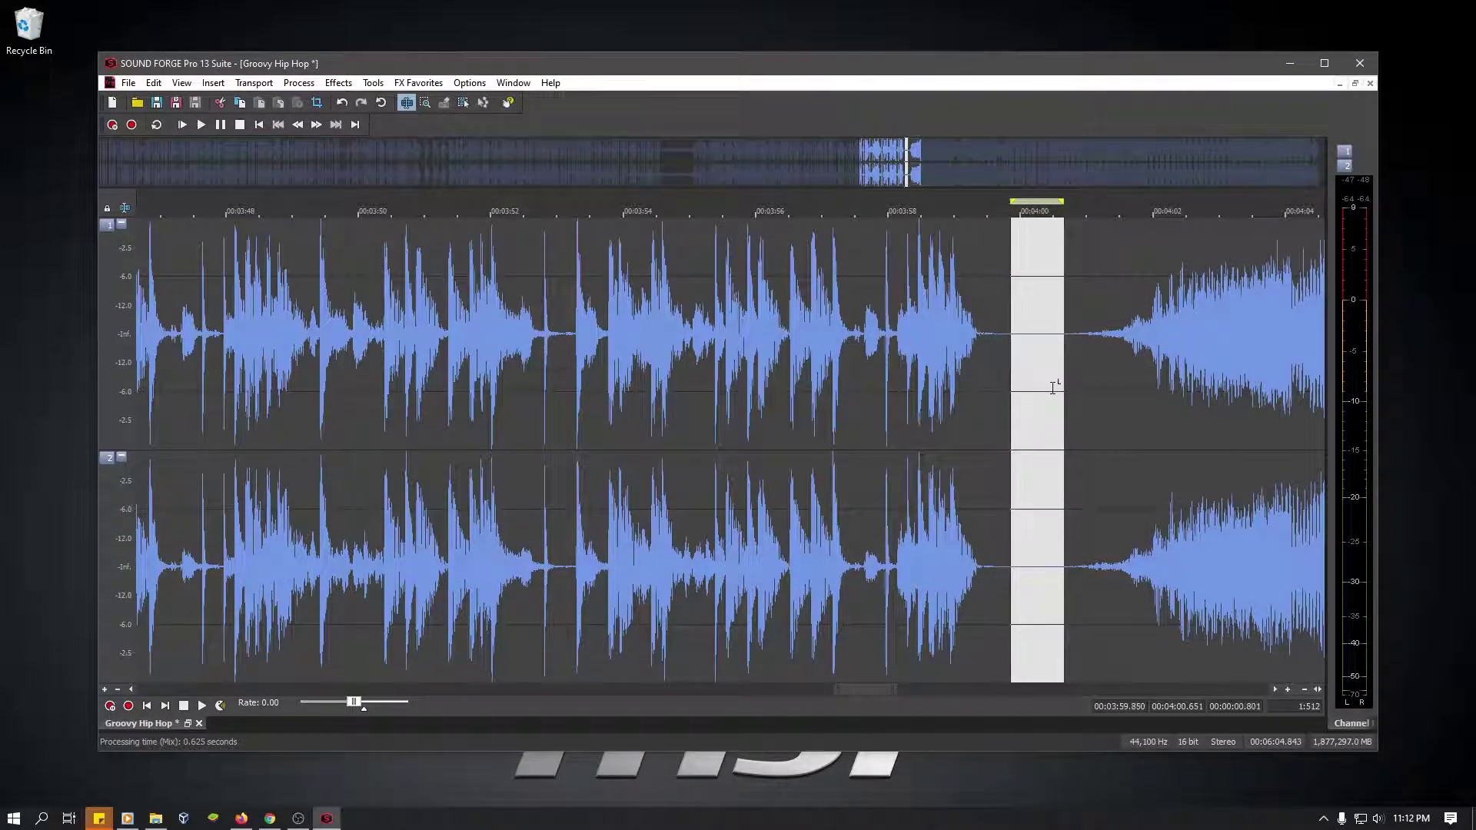
{"action": "left_click_drag", "start_coordinate": [1061, 384], "coordinate": [1050, 390]}
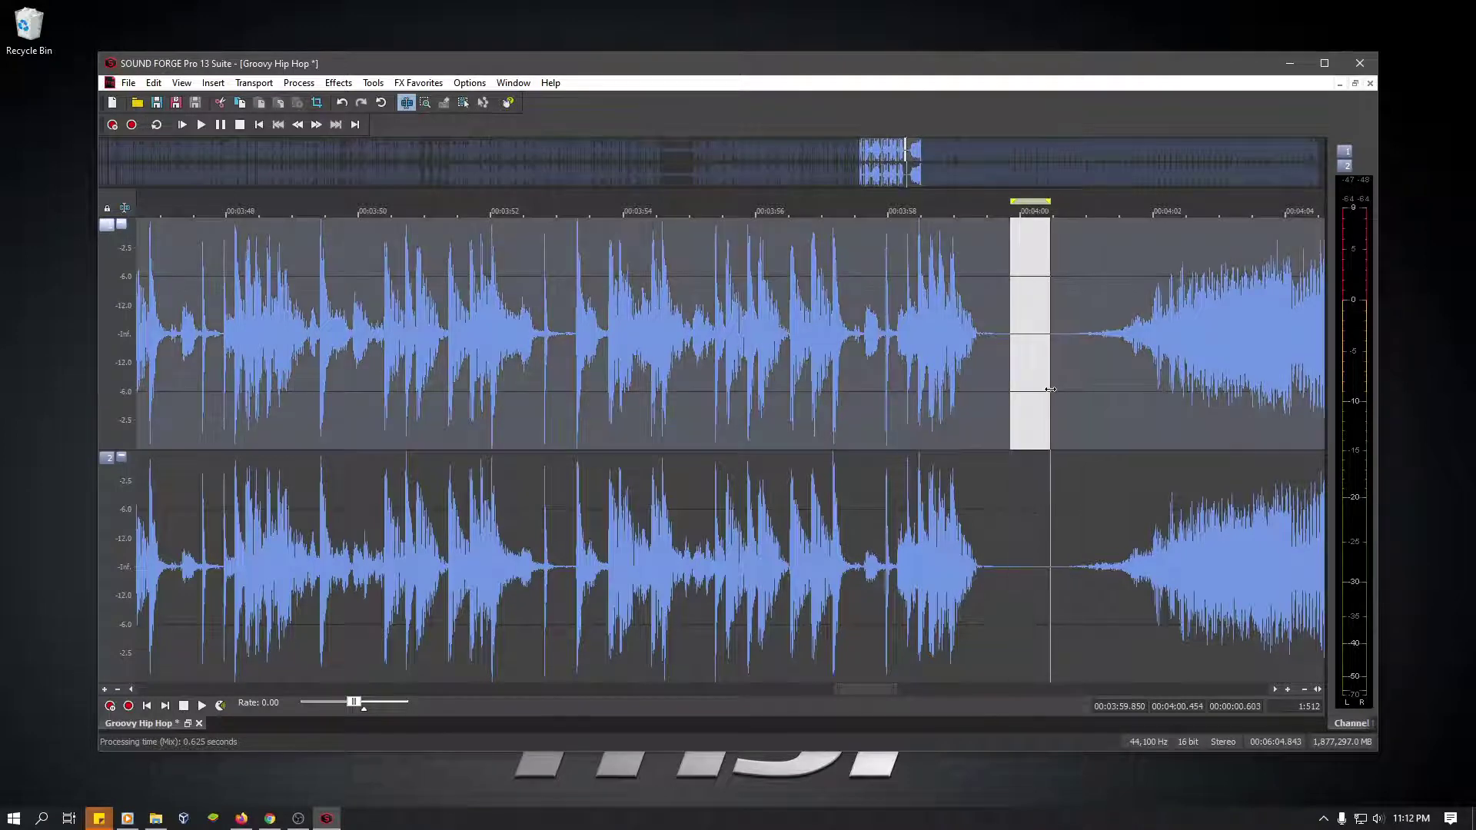
{"action": "left_click", "coordinate": [1050, 448]}
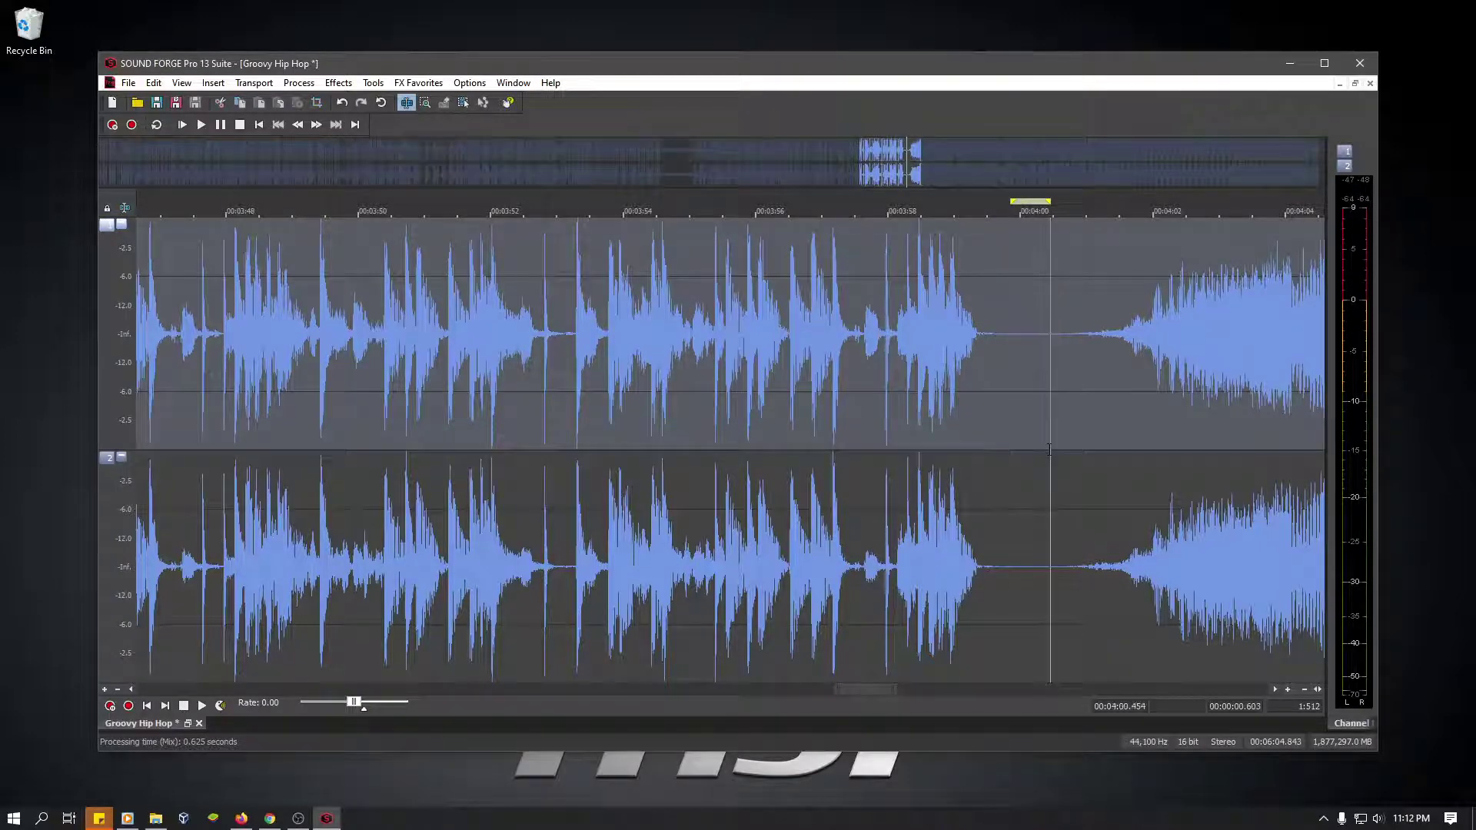
{"action": "left_click_drag", "start_coordinate": [1049, 447], "coordinate": [1010, 458]}
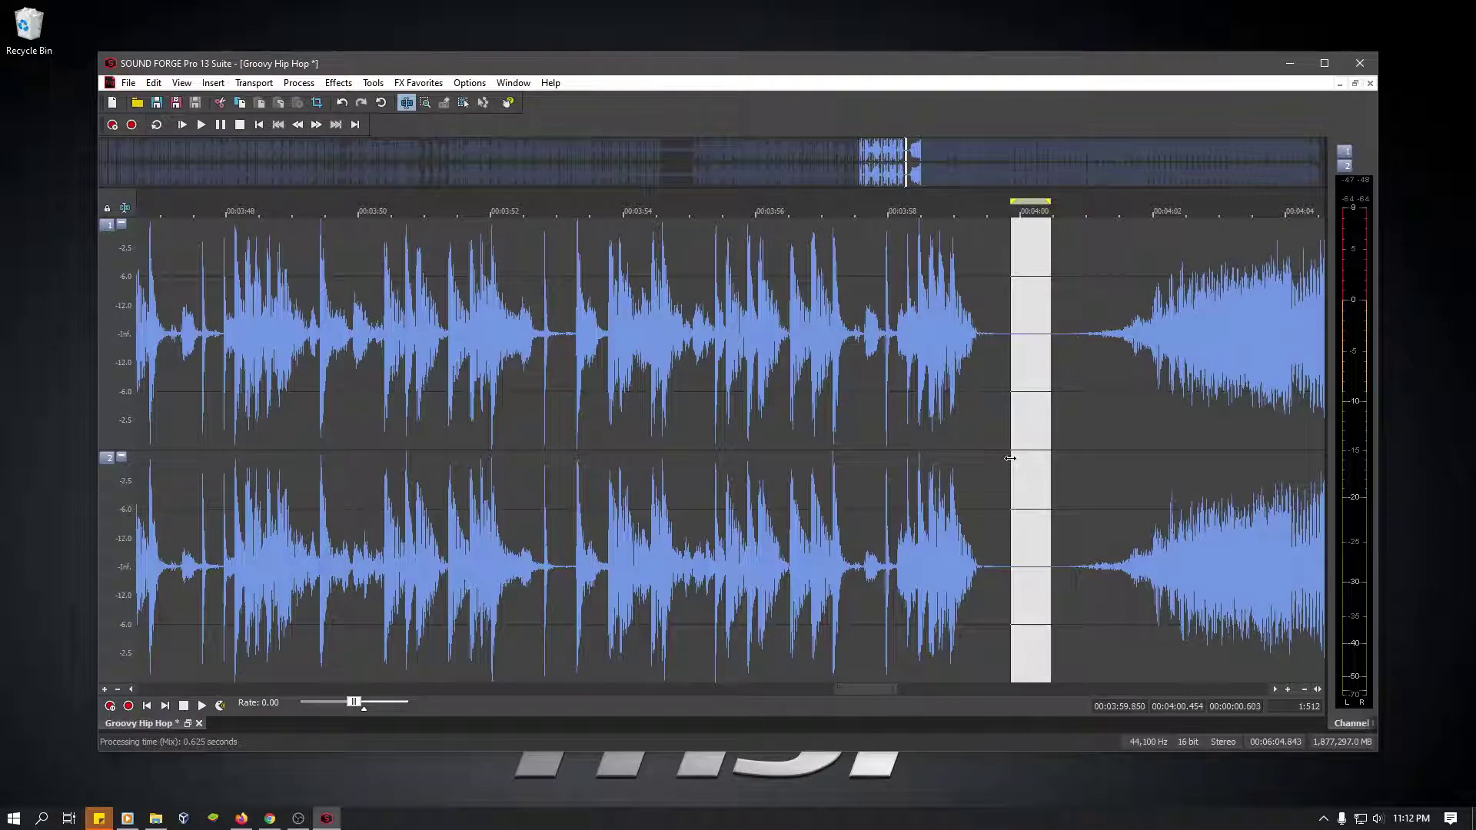
{"action": "key", "text": "space"}
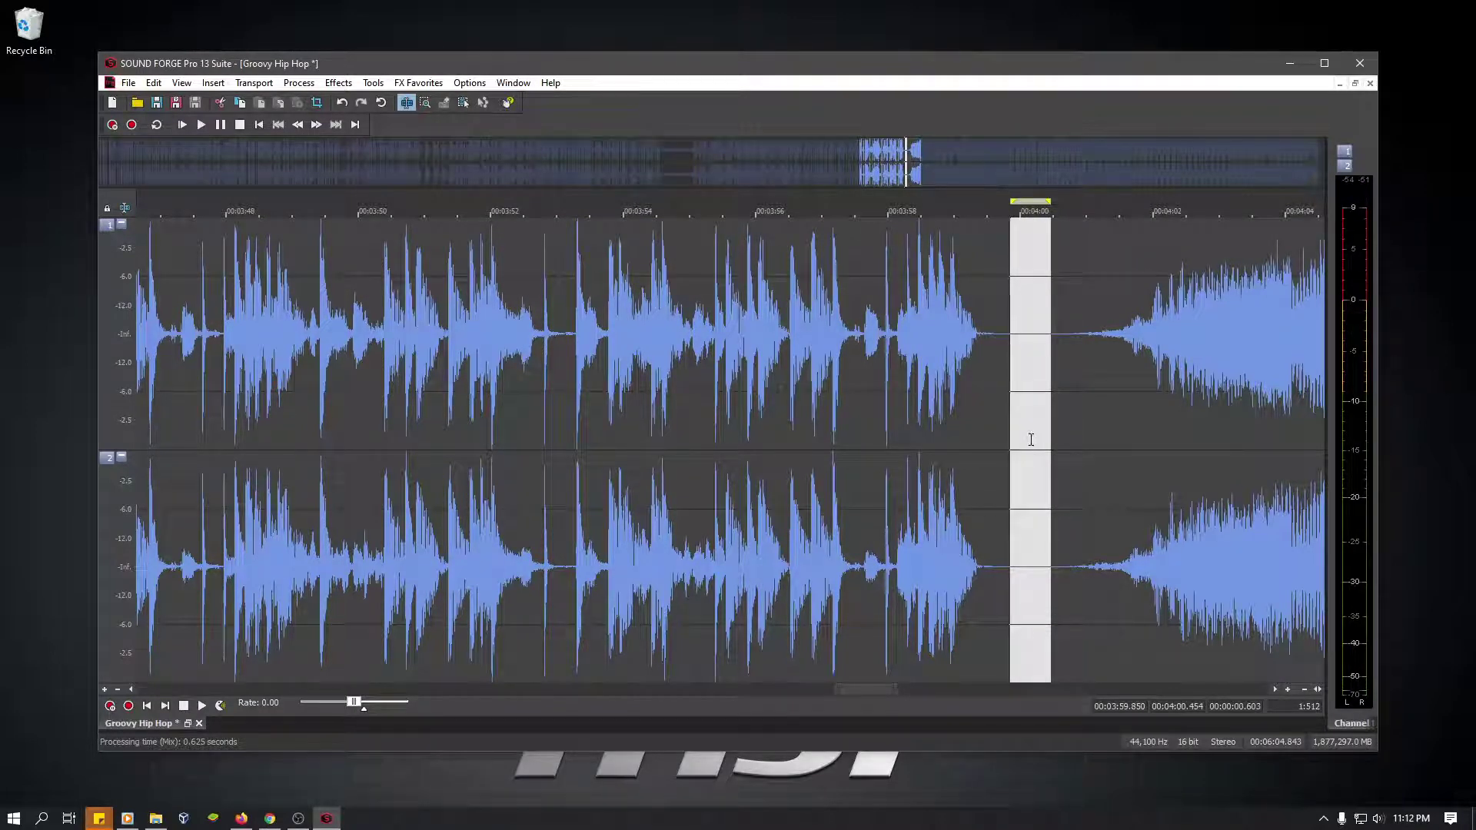
{"action": "key", "text": "Delete"}
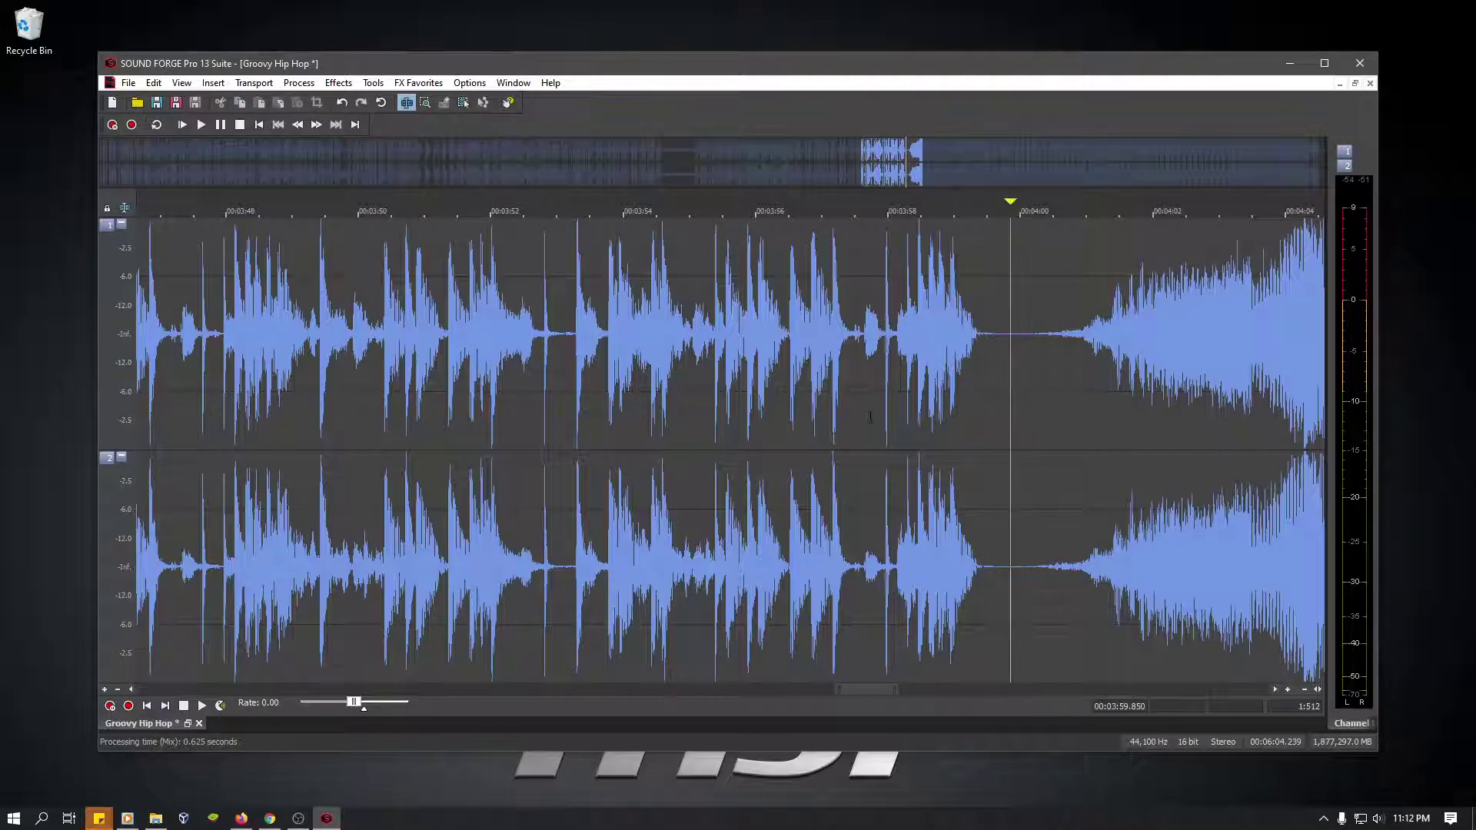
{"action": "key", "text": "space"}
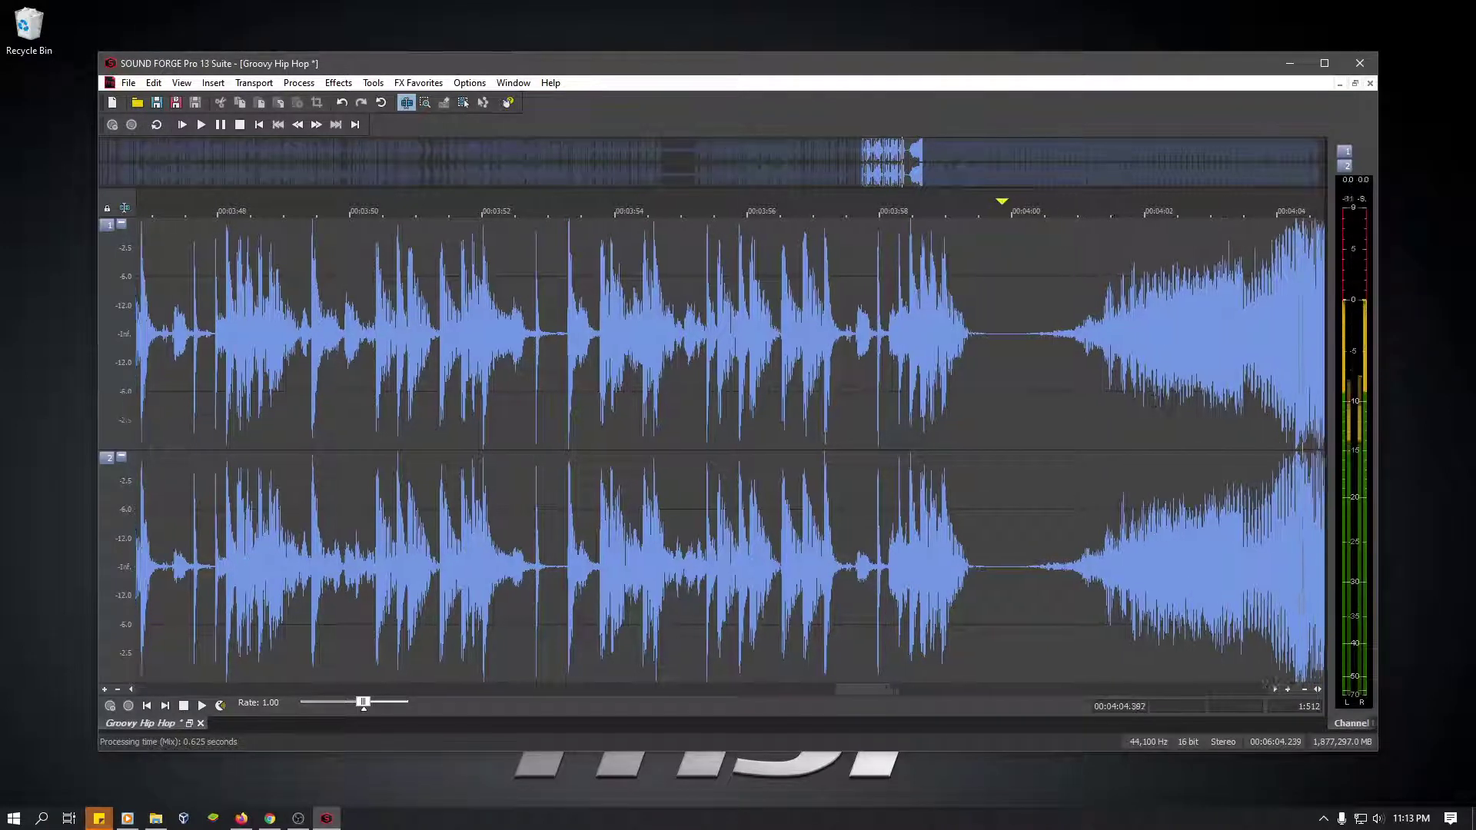
{"action": "key", "text": "space"}
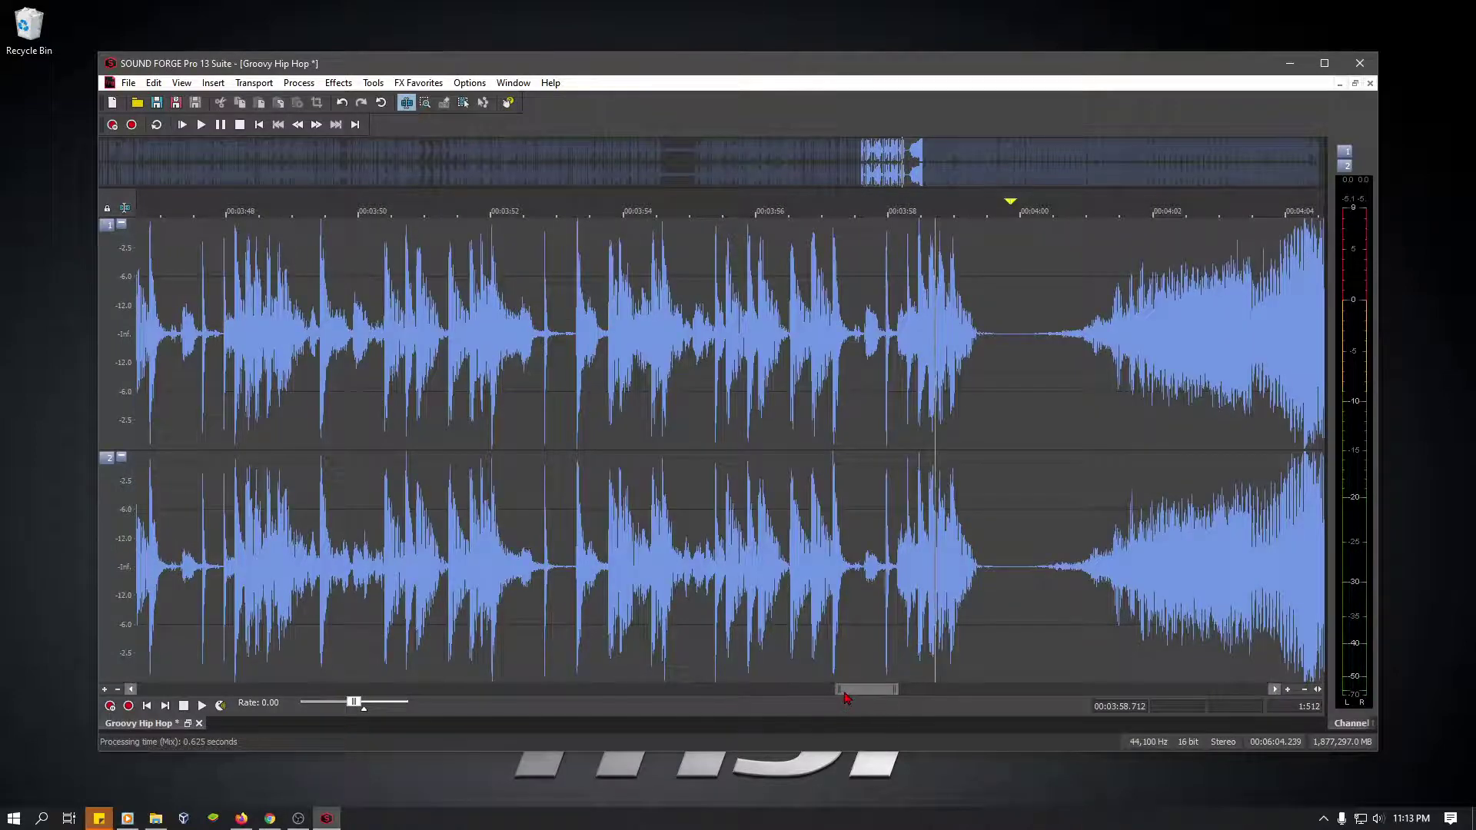
- Delete about 0.8 s of silence at the very end of the dubstep song
{"action": "left_click_drag", "start_coordinate": [848, 698], "coordinate": [975, 706]}
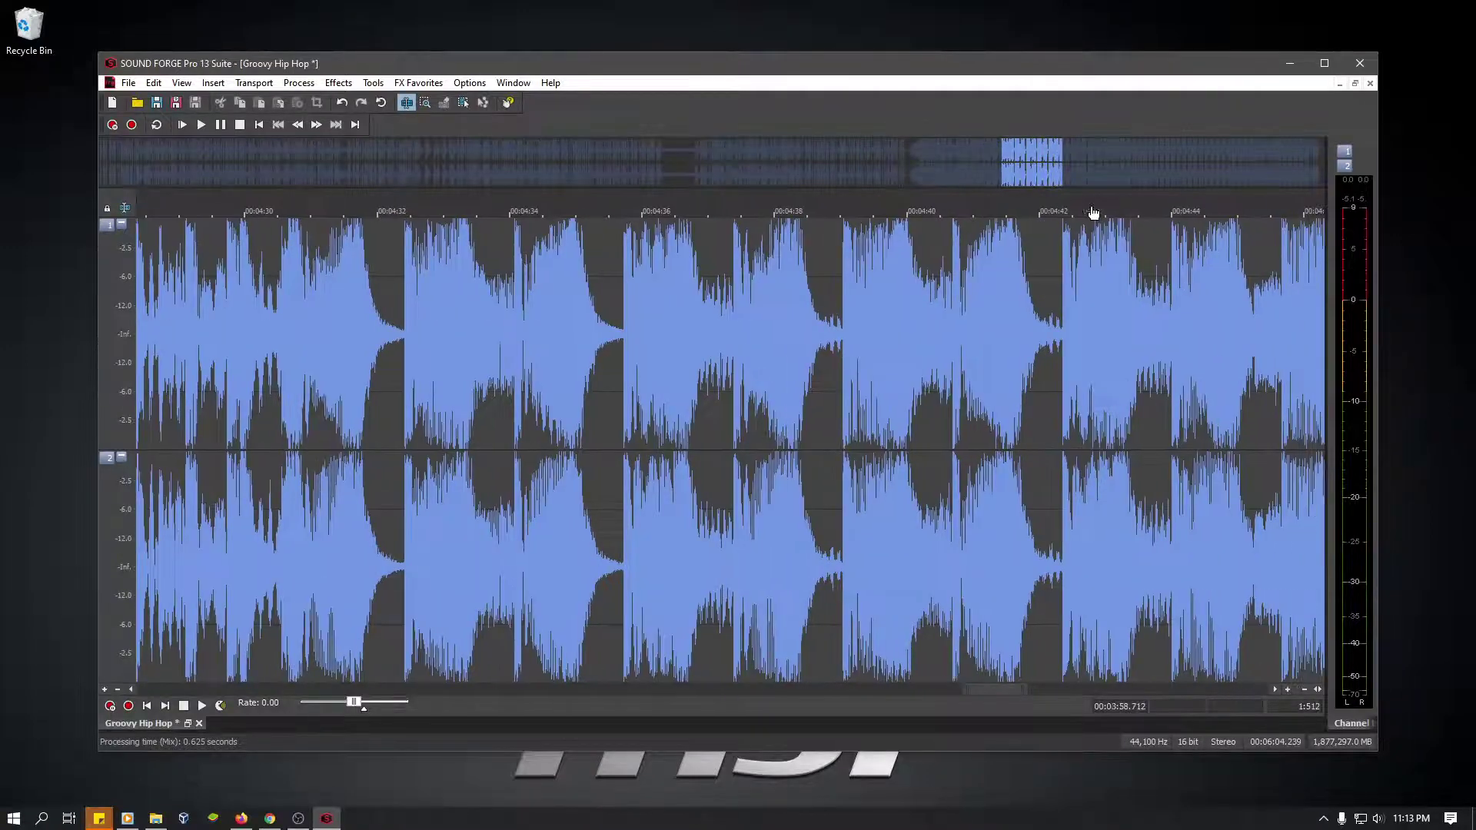
{"action": "scroll", "coordinate": [1233, 167], "scroll_direction": "down", "scroll_amount": 2}
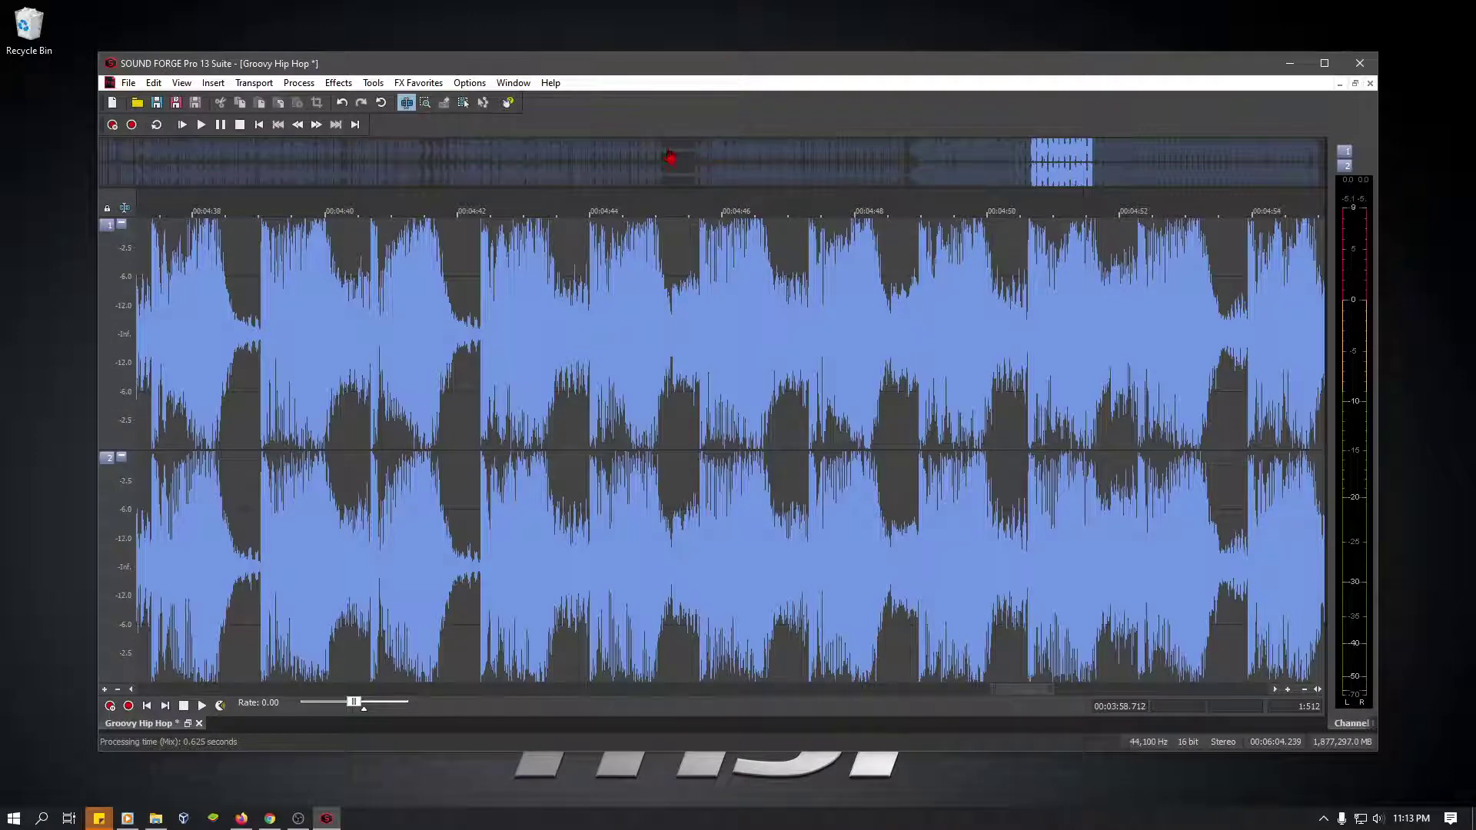
{"action": "scroll", "coordinate": [679, 161], "scroll_direction": "up", "scroll_amount": 2}
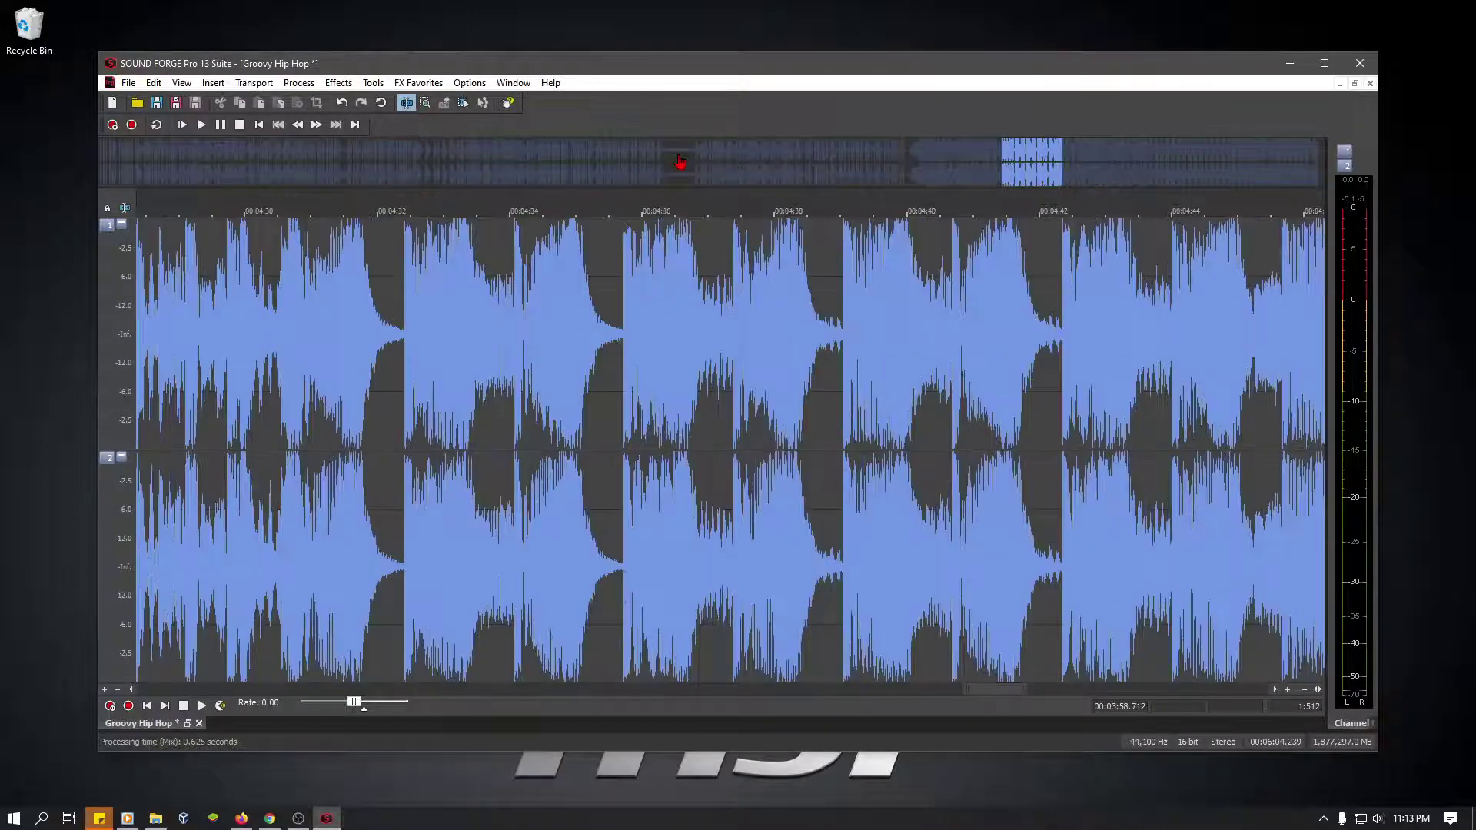
{"action": "scroll", "coordinate": [680, 161], "scroll_direction": "up", "scroll_amount": 2}
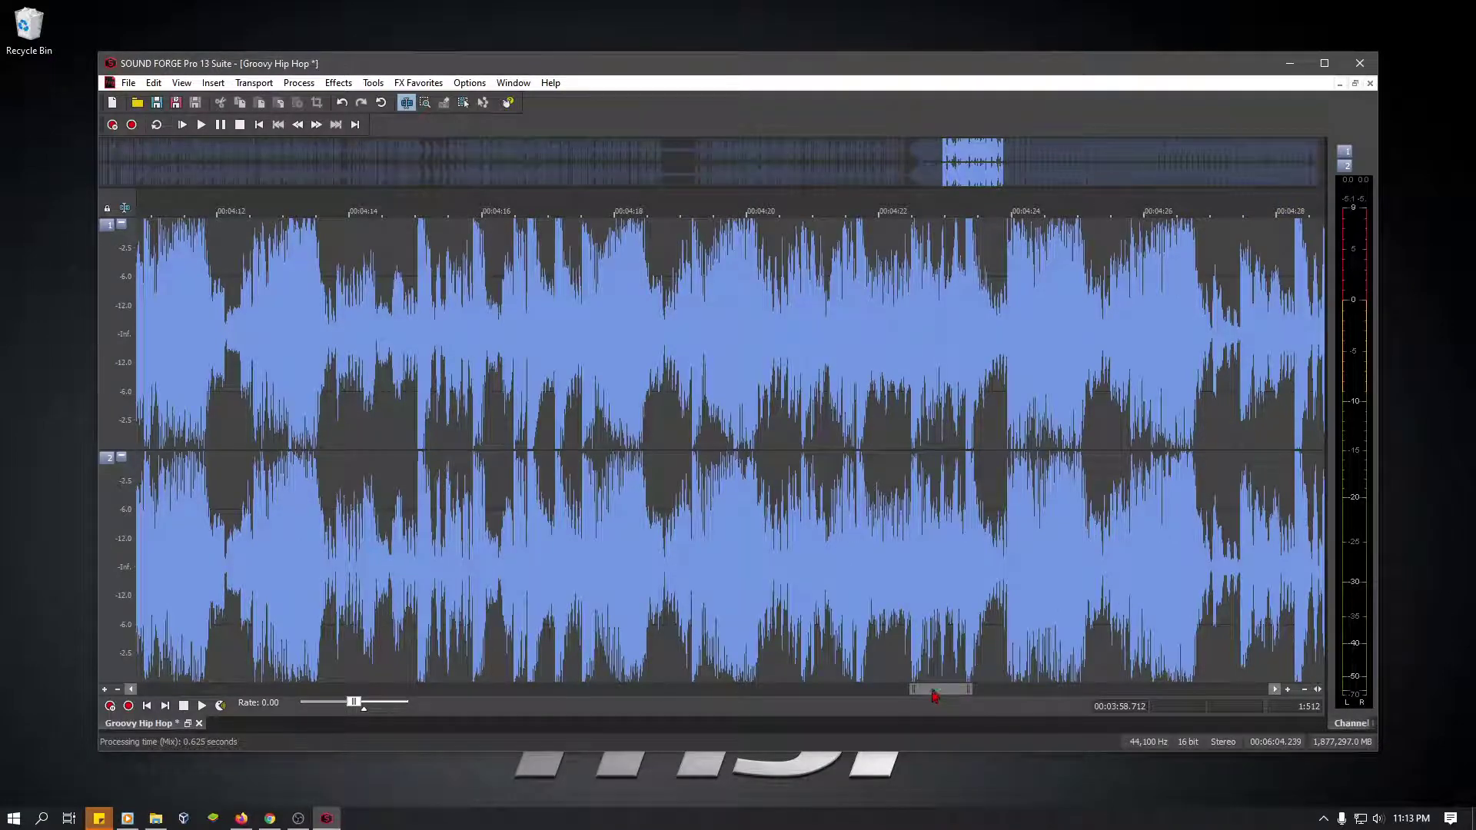
{"action": "left_click_drag", "start_coordinate": [936, 695], "coordinate": [1241, 690]}
{"action": "left_click_drag", "start_coordinate": [1305, 458], "coordinate": [1247, 458]}
{"action": "key", "text": "Delete"}
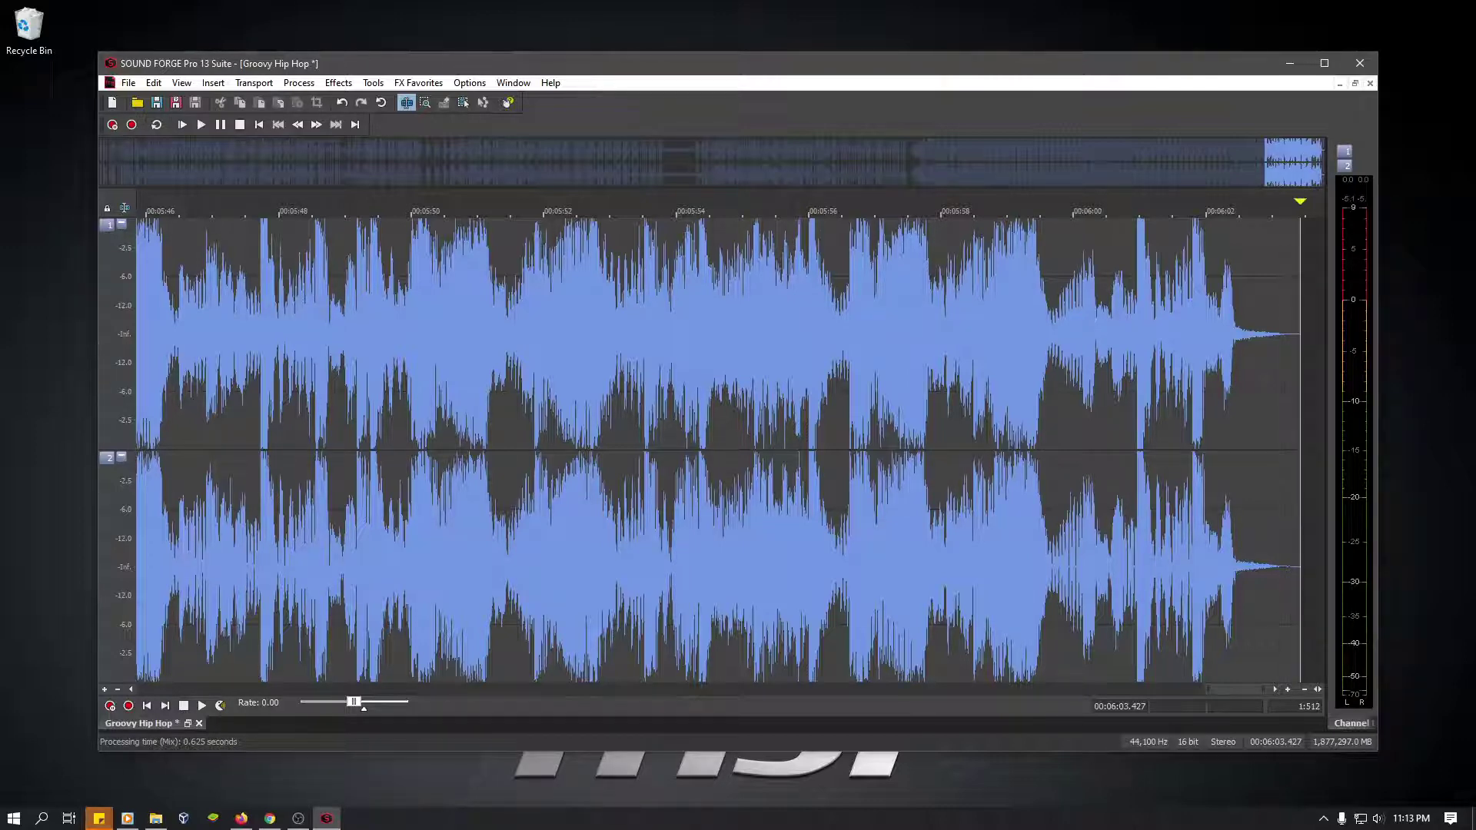
- Switch to Windows Media Player, add bensound-allthat to the unsaved play list, and put the player window away
{"action": "key", "text": "alt+Tab"}
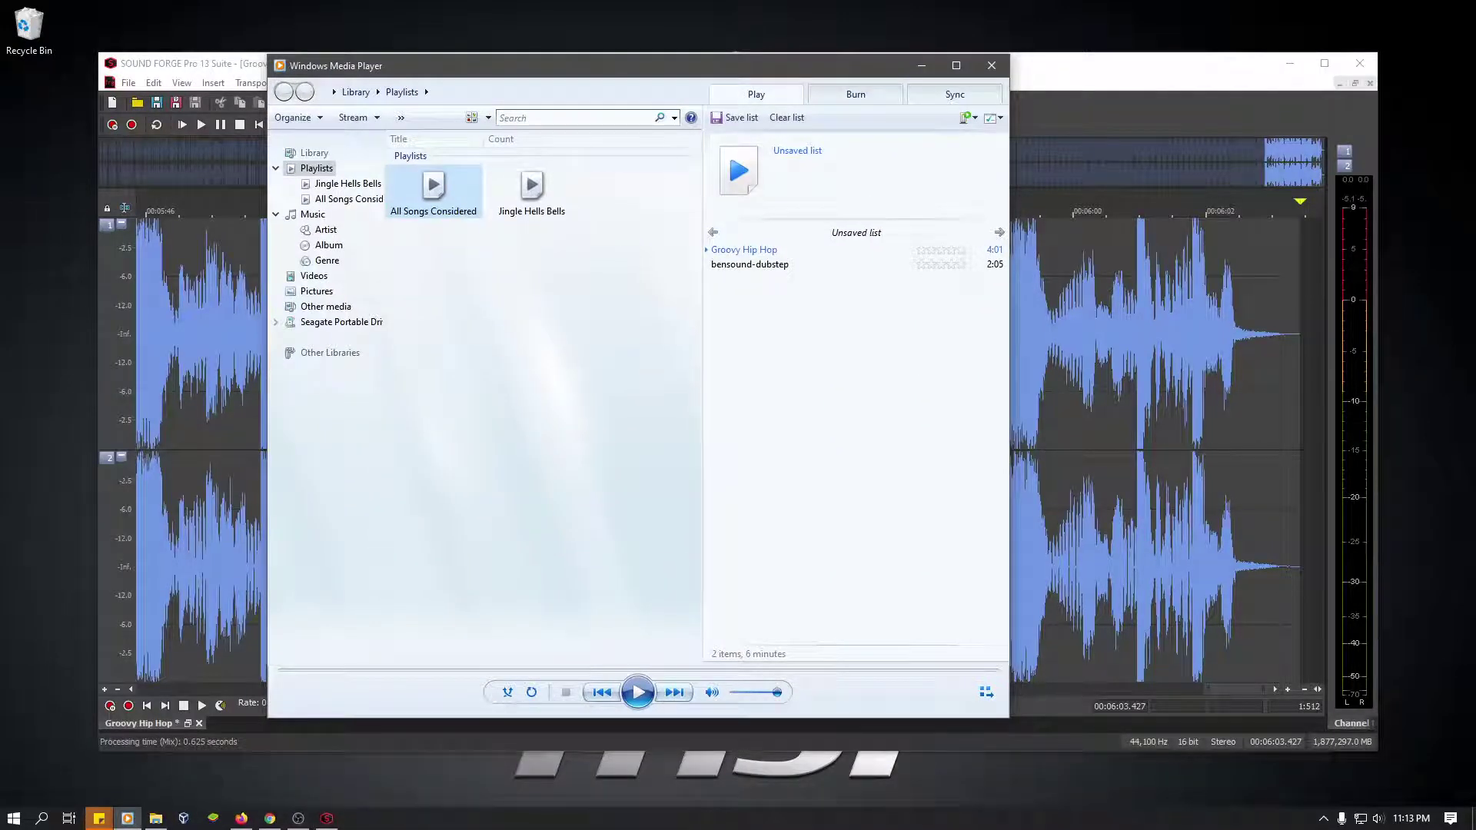
{"action": "left_click_drag", "start_coordinate": [510, 372], "coordinate": [800, 385]}
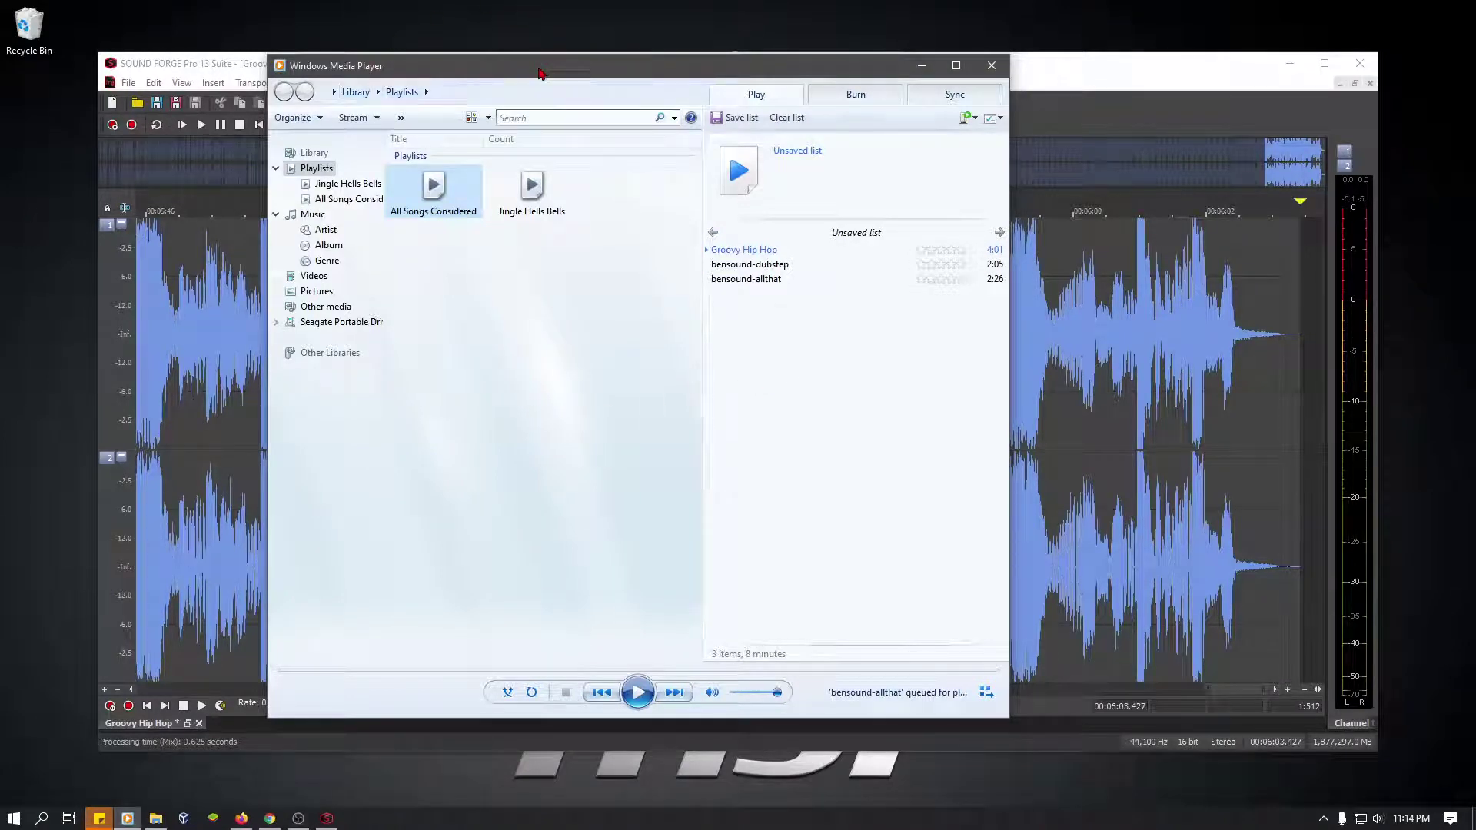
{"action": "left_click_drag", "start_coordinate": [539, 69], "coordinate": [1, 81]}
{"action": "key", "text": "super+Down"}
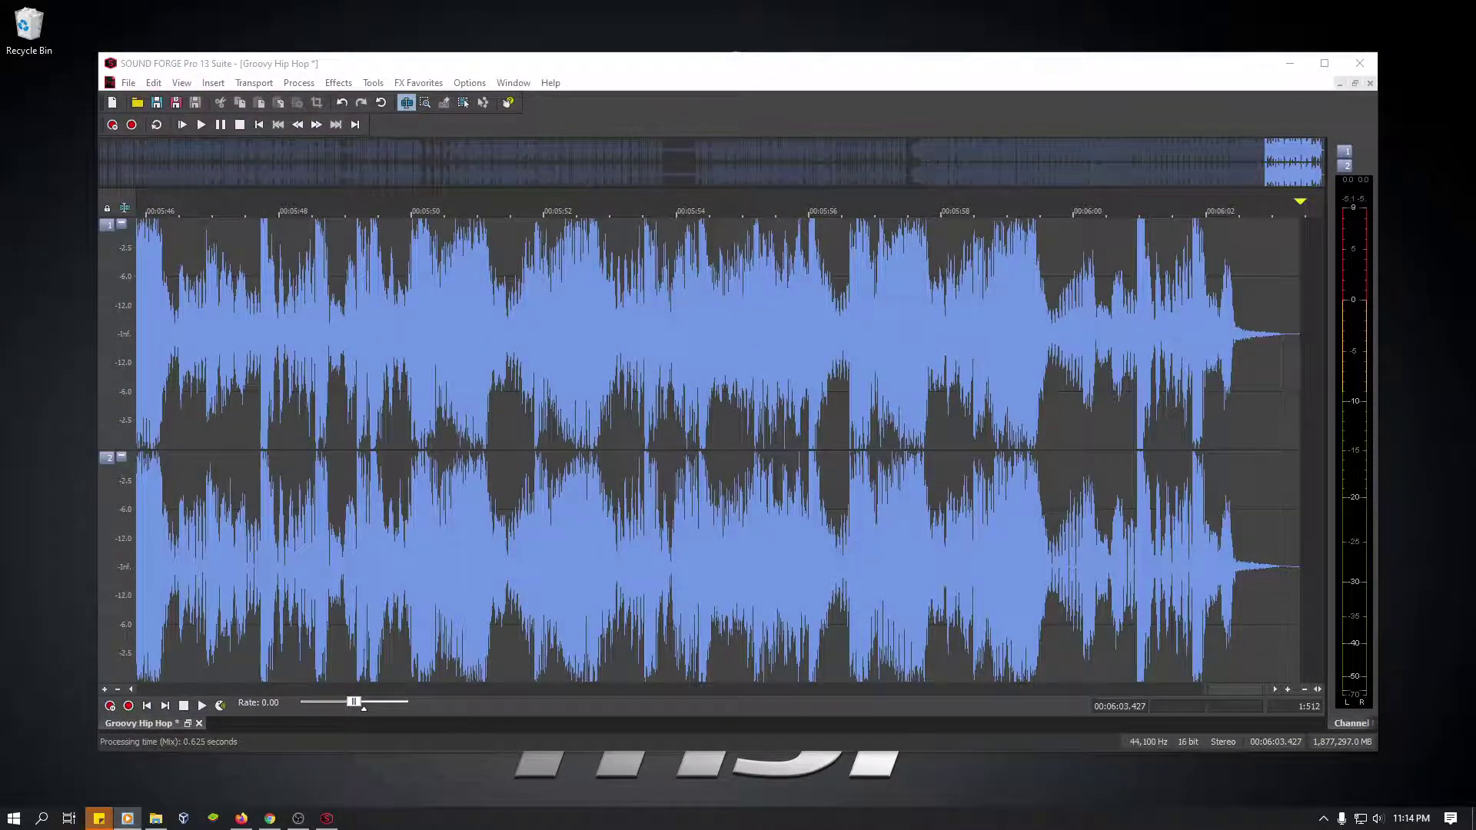
- Mix bensound-allthat.mp3 onto the end of the track with both volumes at 0 dB and no fades, and play the transition
{"action": "mouse_move", "coordinate": [1315, 352]}
{"action": "left_mouse_down"}
{"action": "mouse_move", "coordinate": [989, 352]}
{"action": "mouse_move", "coordinate": [1301, 366]}
{"action": "left_mouse_up"}
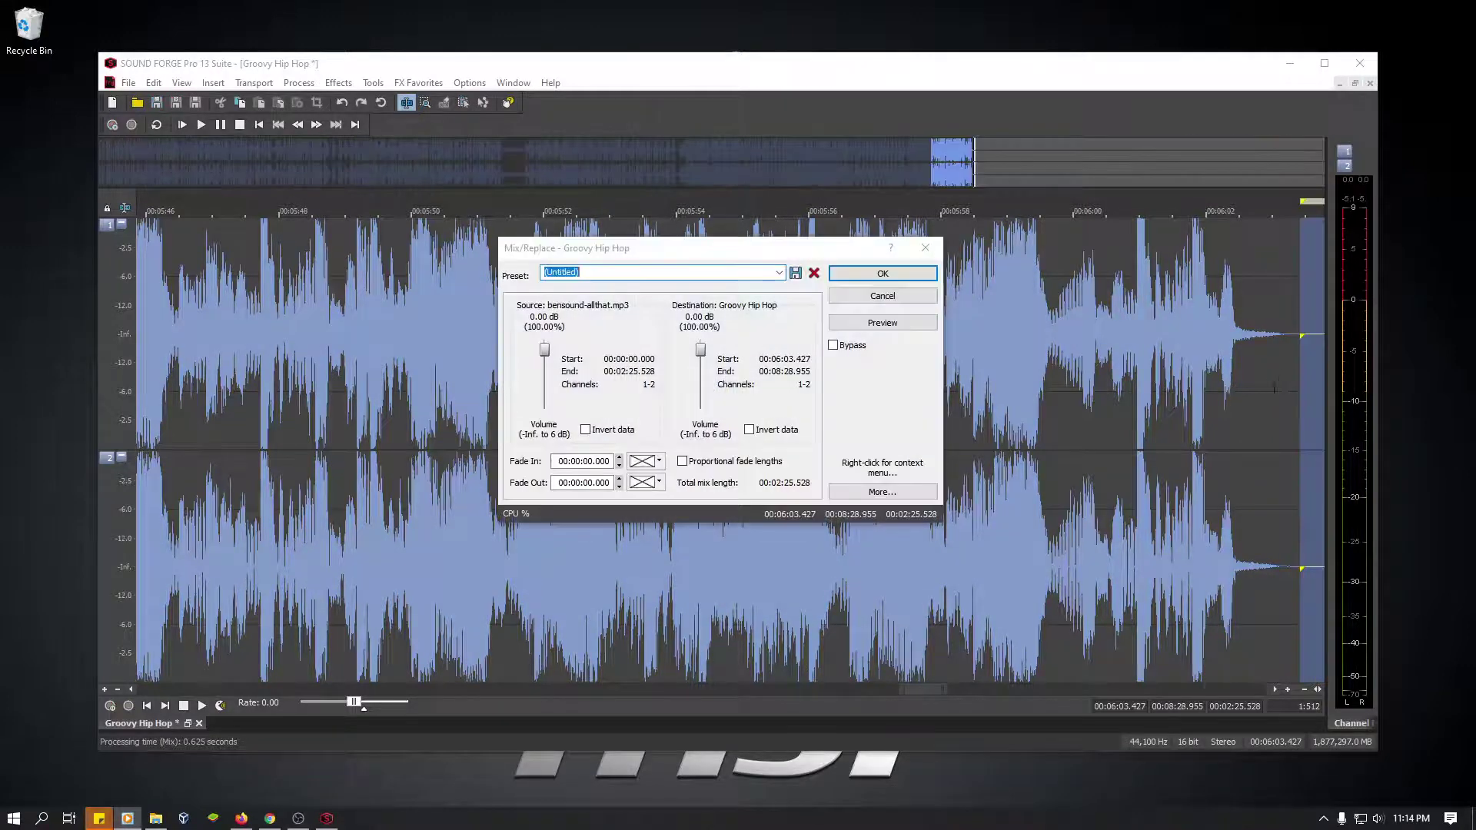
{"action": "left_click", "coordinate": [883, 274]}
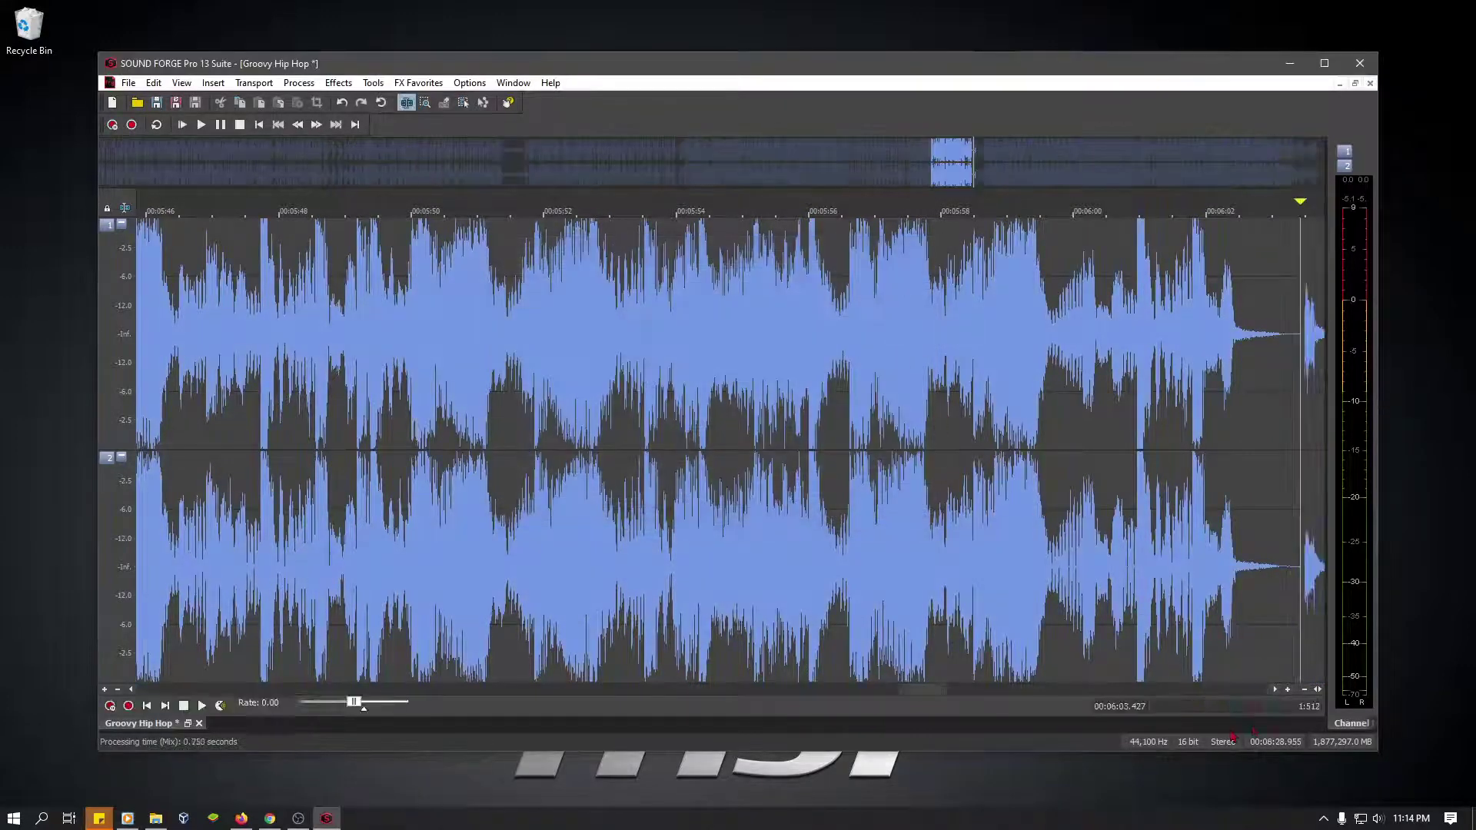
{"action": "left_click_drag", "start_coordinate": [933, 697], "coordinate": [956, 697]}
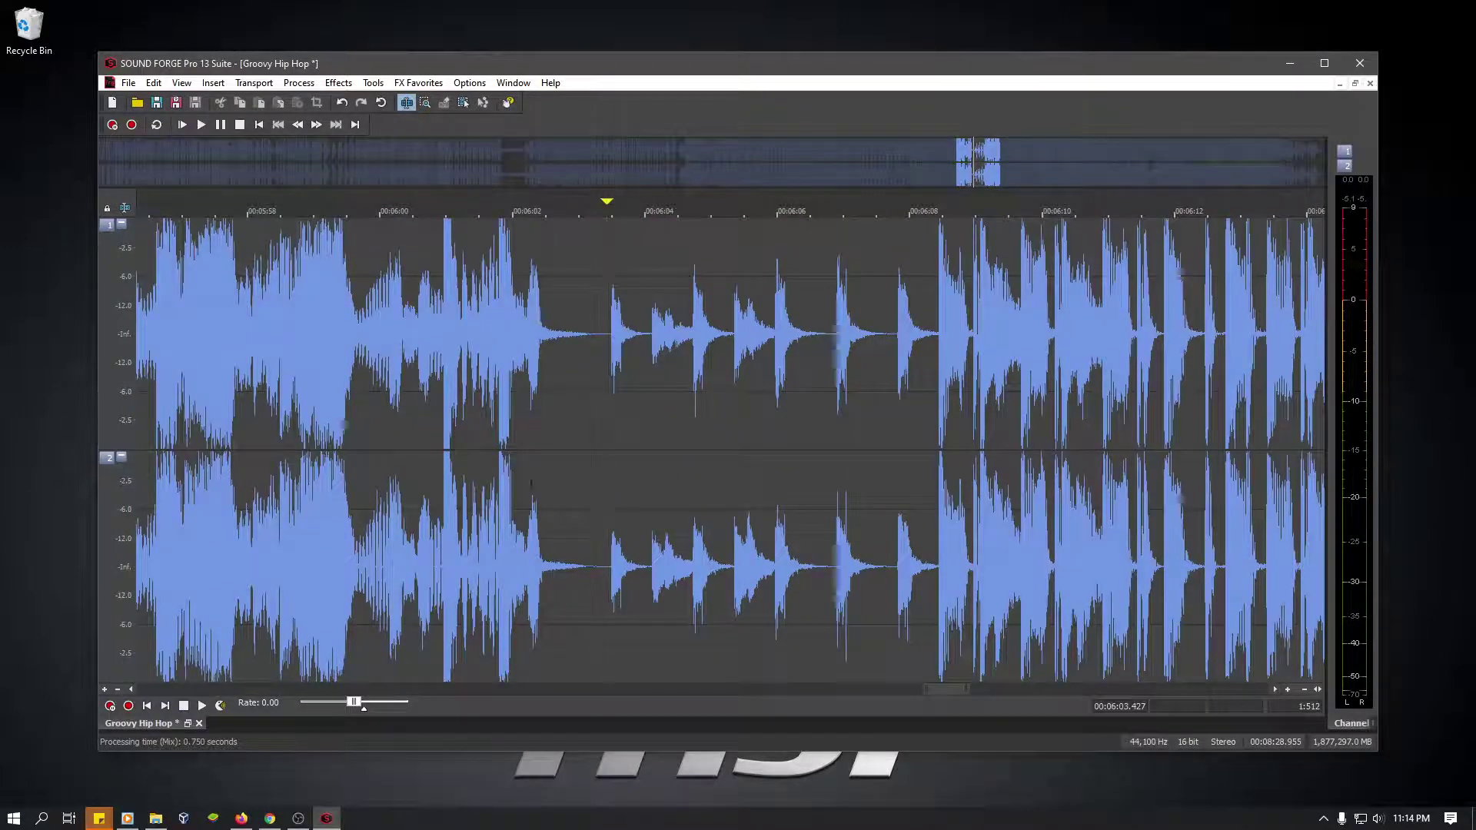
{"action": "left_click", "coordinate": [530, 406]}
{"action": "key", "text": "space"}
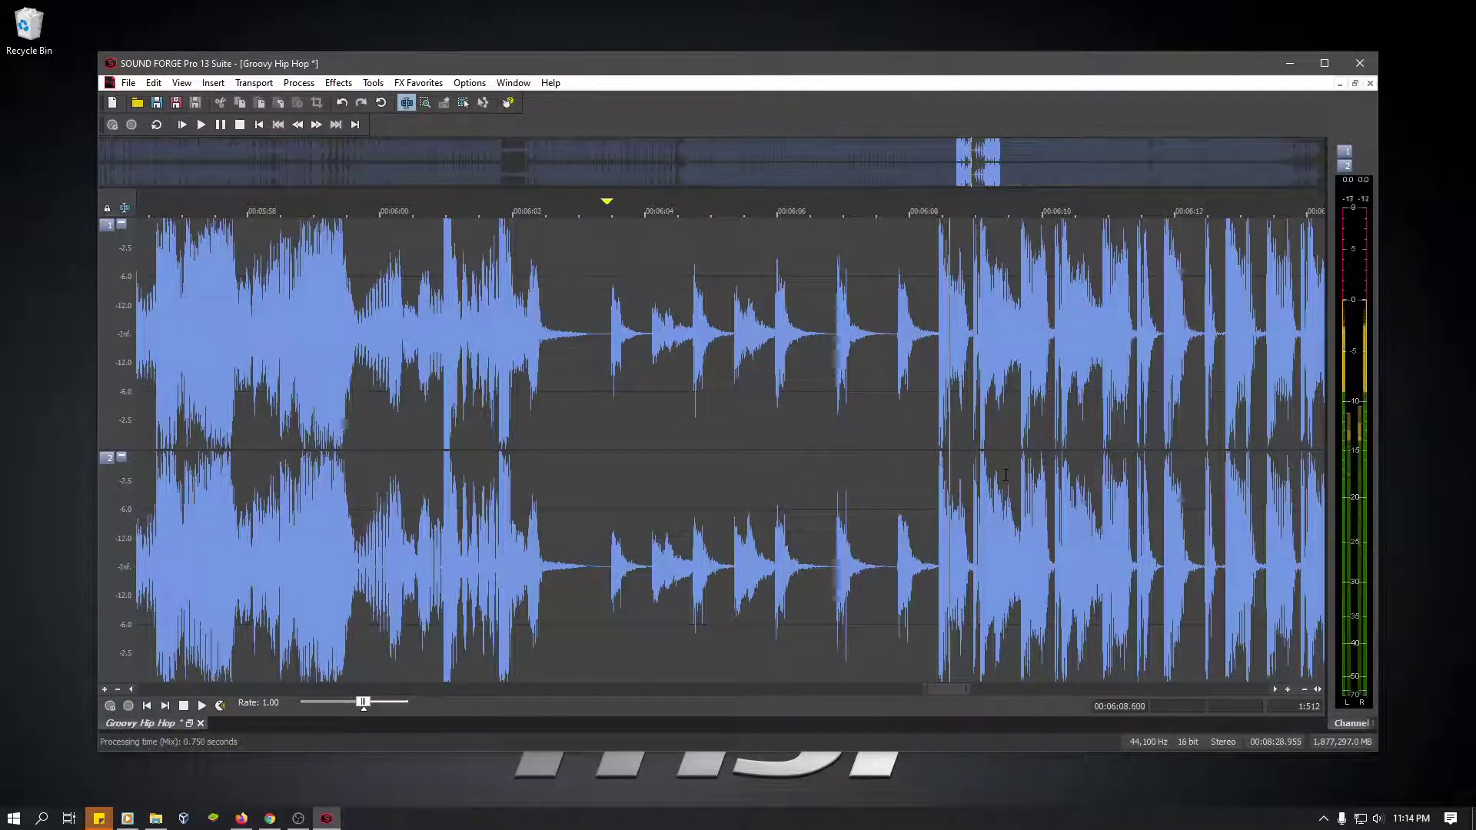
{"action": "key", "text": "space"}
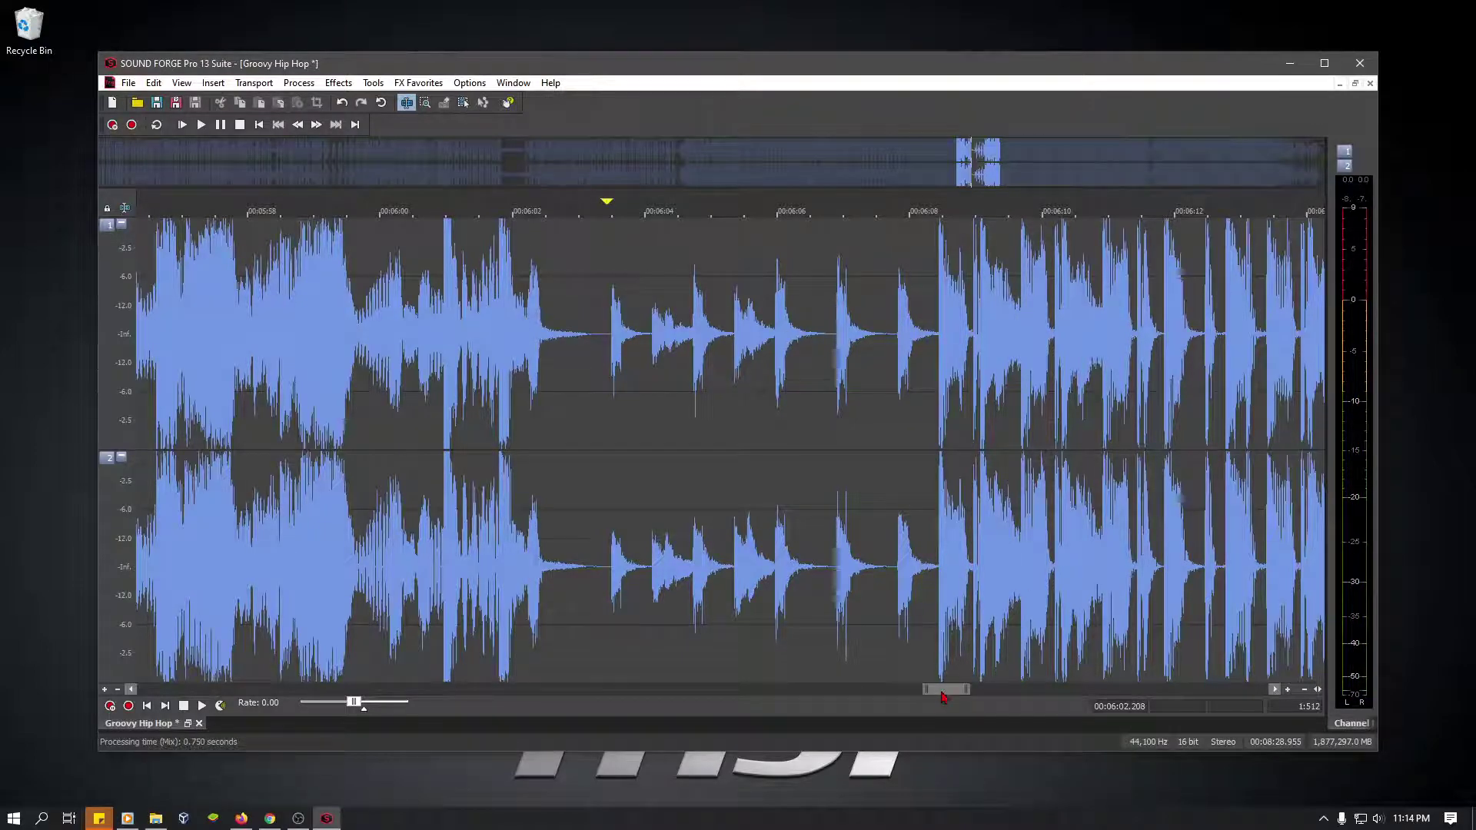
- Select the silence from 8:28.400 to the end of the track, about 0.55 s, and delete it
{"action": "left_click_drag", "start_coordinate": [944, 689], "coordinate": [1241, 695]}
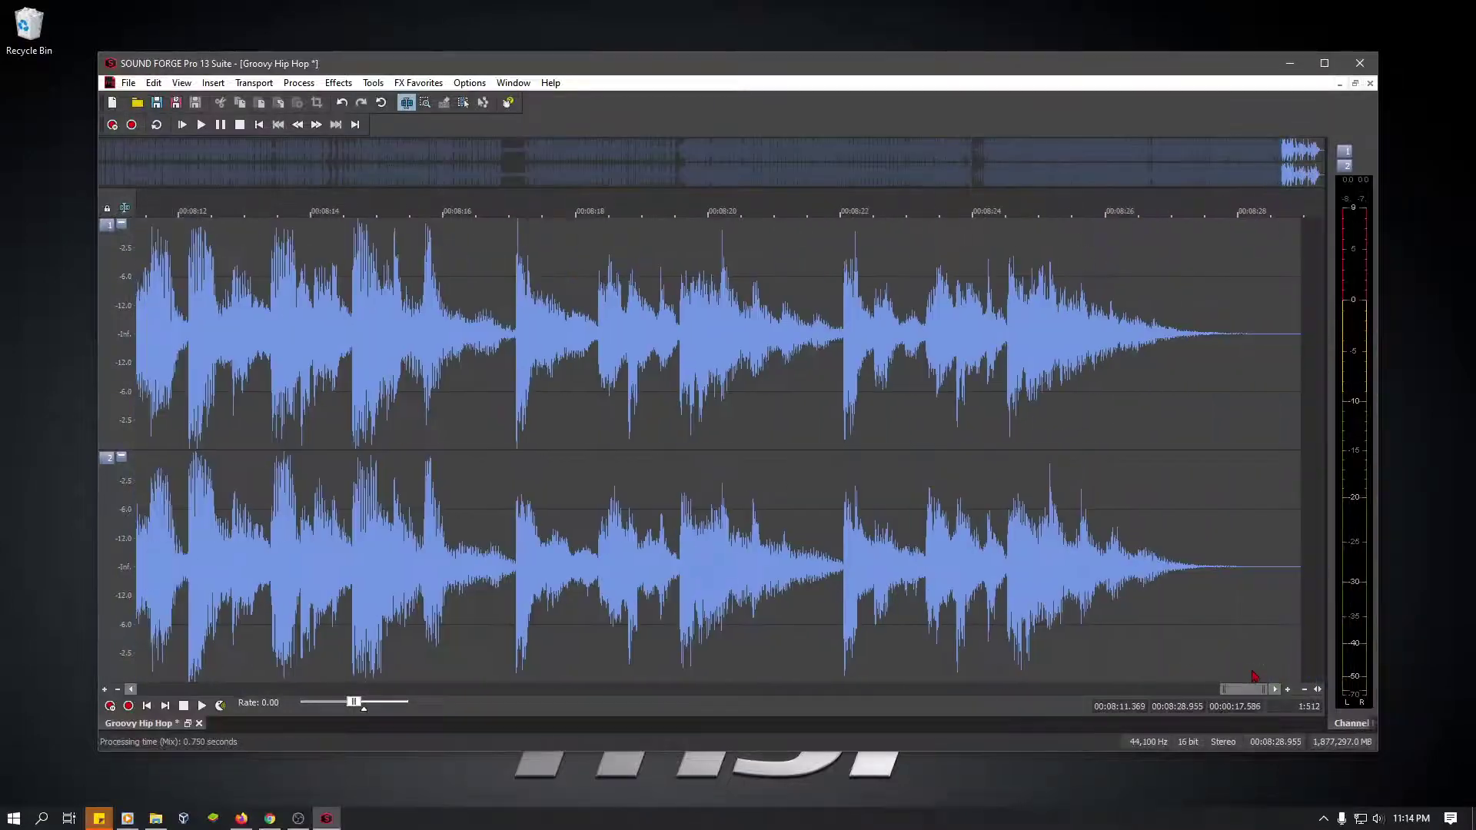
{"action": "key", "text": "ctrl+a"}
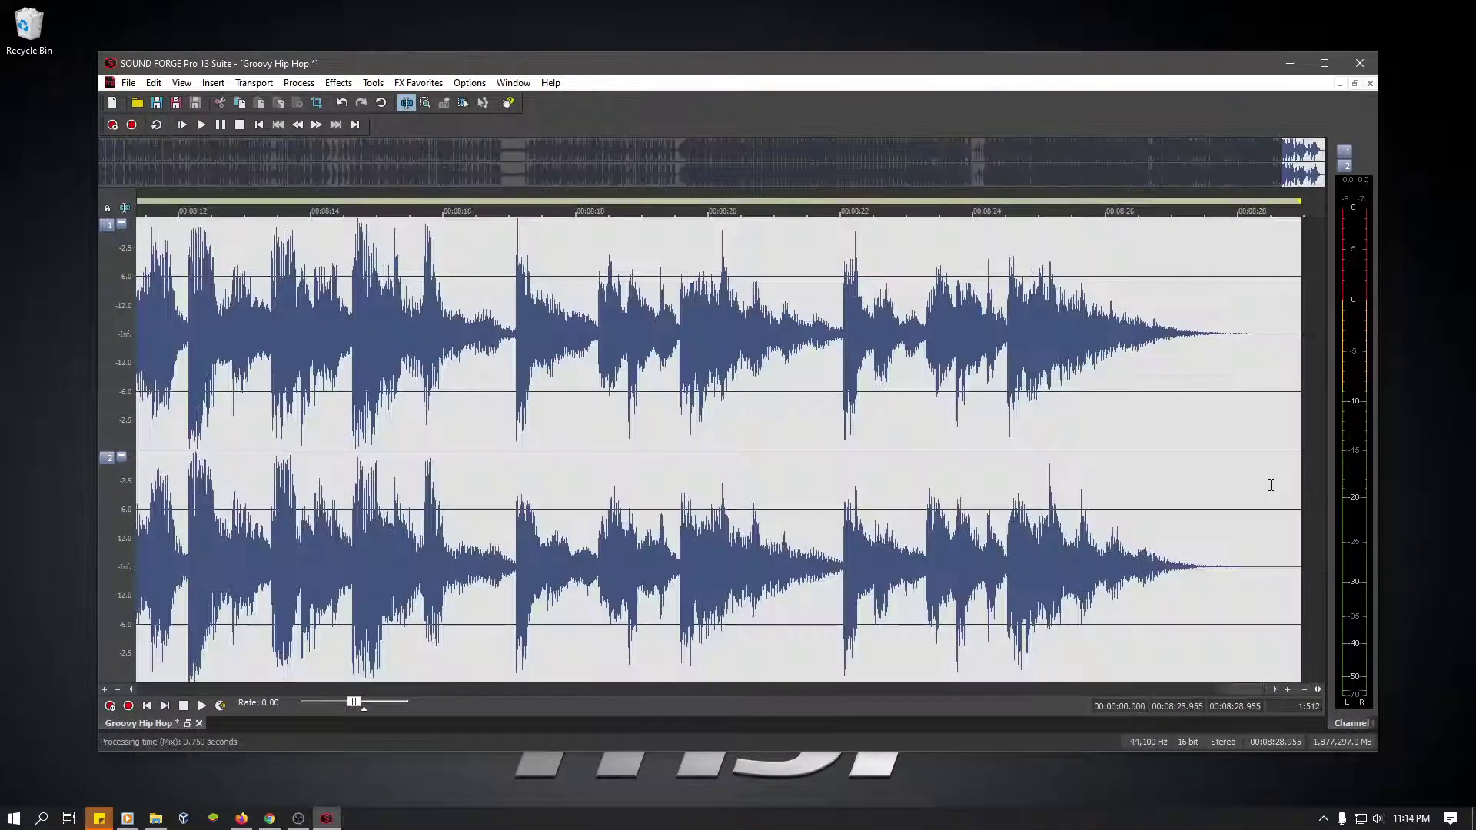
{"action": "left_click_drag", "start_coordinate": [1306, 455], "coordinate": [1252, 462]}
{"action": "key", "text": "space"}
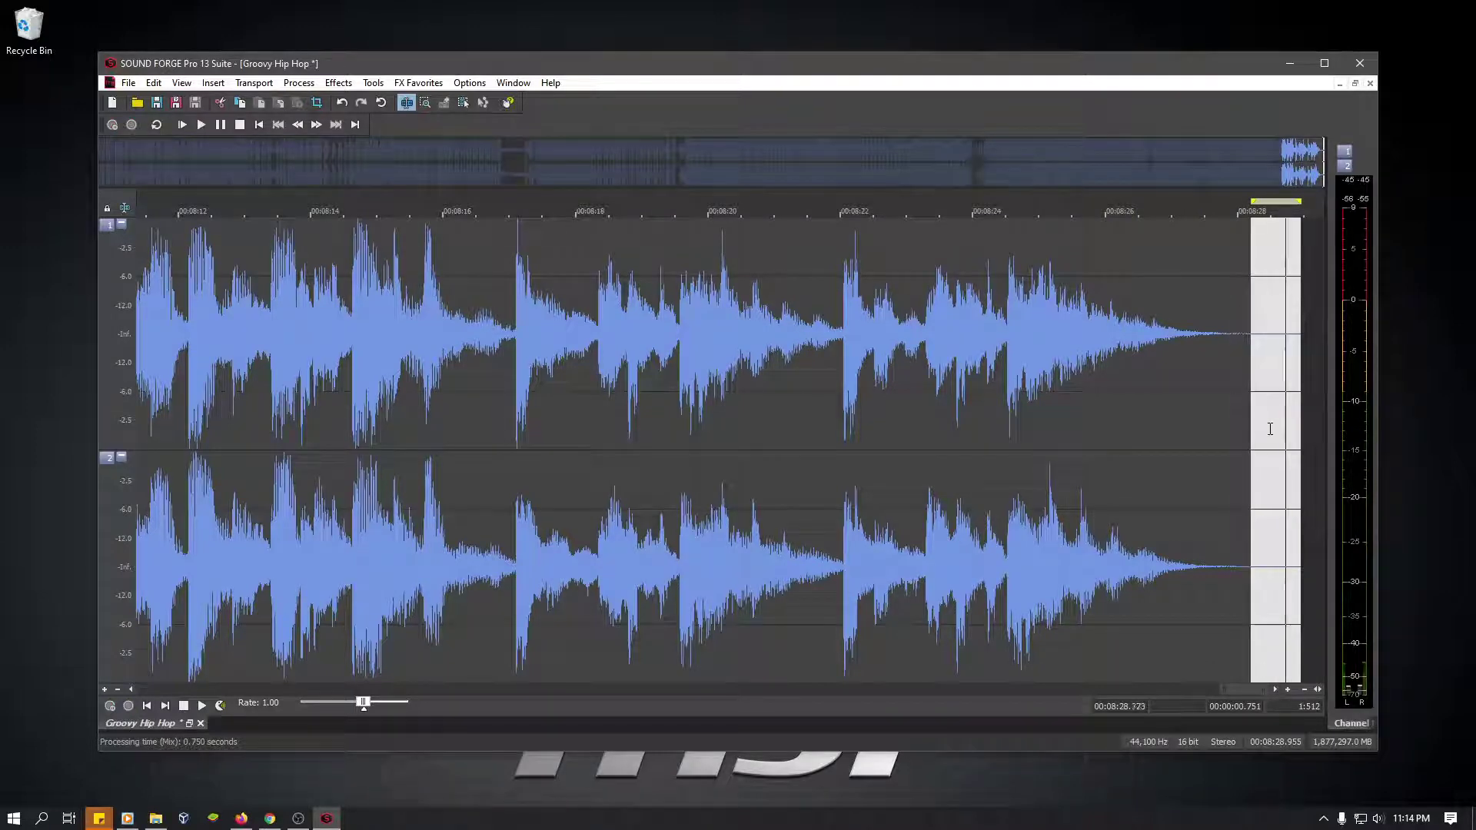
{"action": "left_click_drag", "start_coordinate": [1253, 428], "coordinate": [1264, 424]}
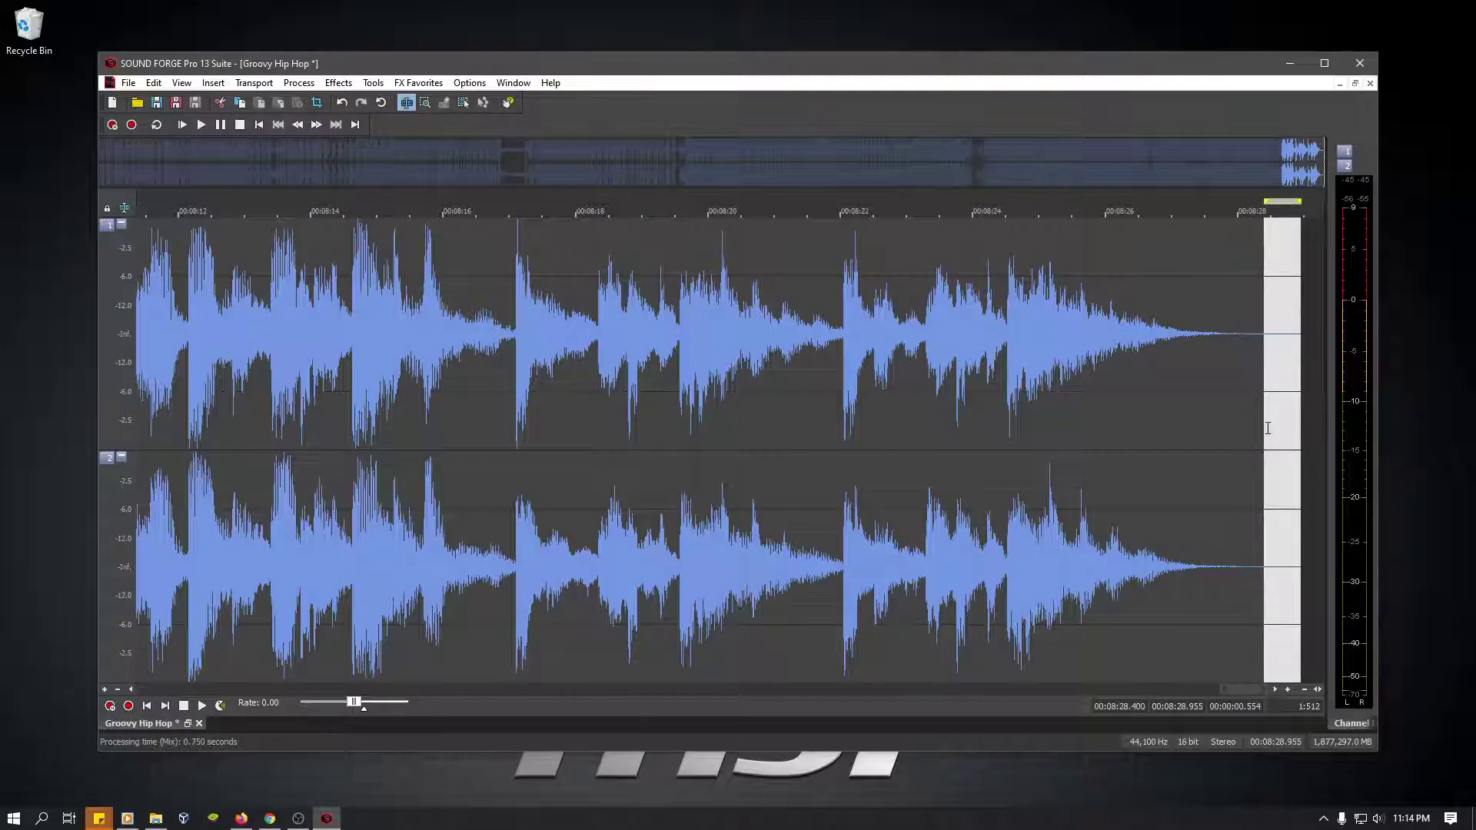
{"action": "key", "text": "Delete"}
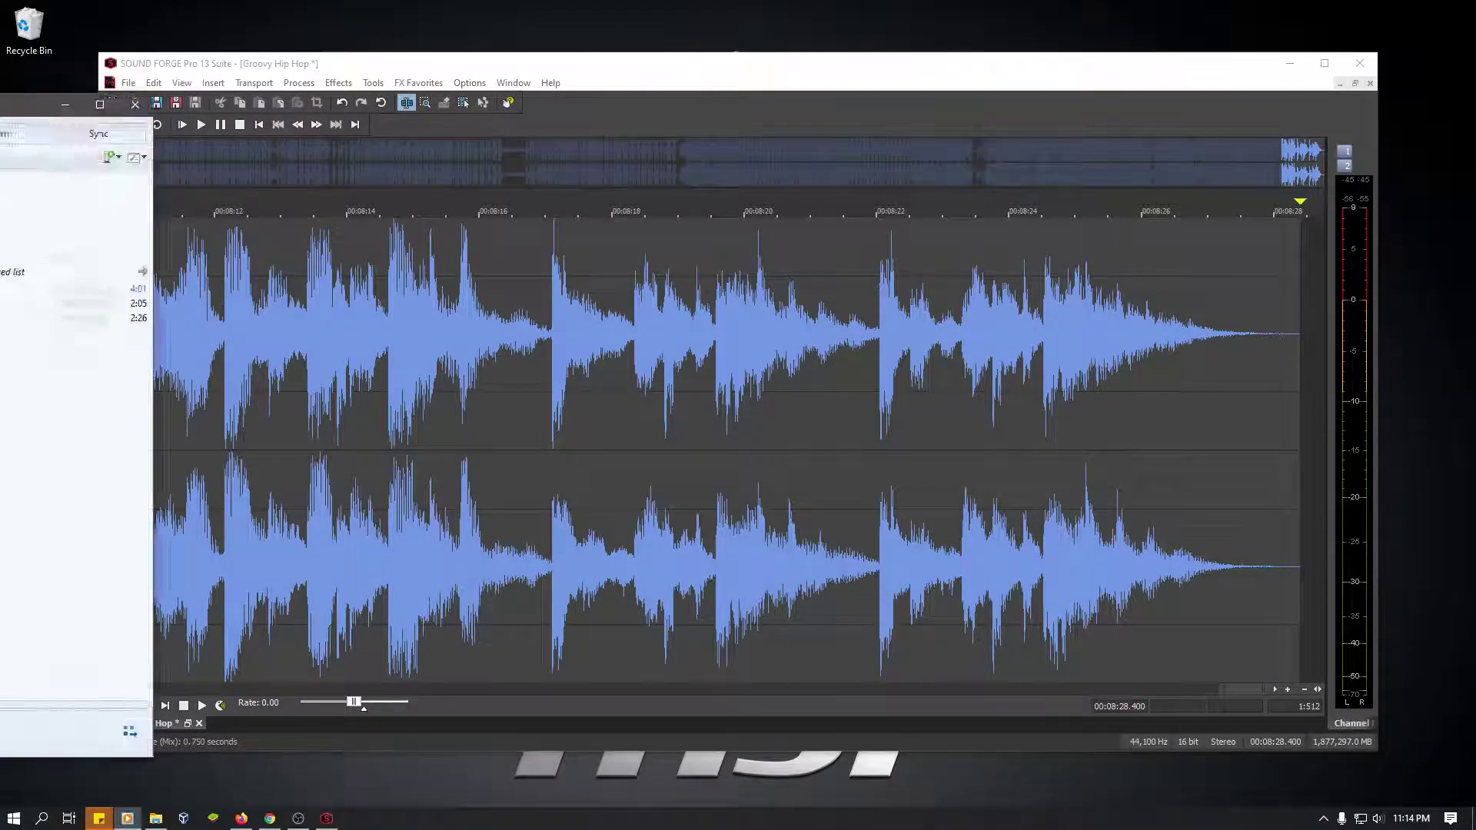
- Check the unsaved play list in Windows Media Player, switch to New folder in File Explorer, and move both windows out of the way
{"action": "left_click_drag", "start_coordinate": [0, 134], "coordinate": [494, 91]}
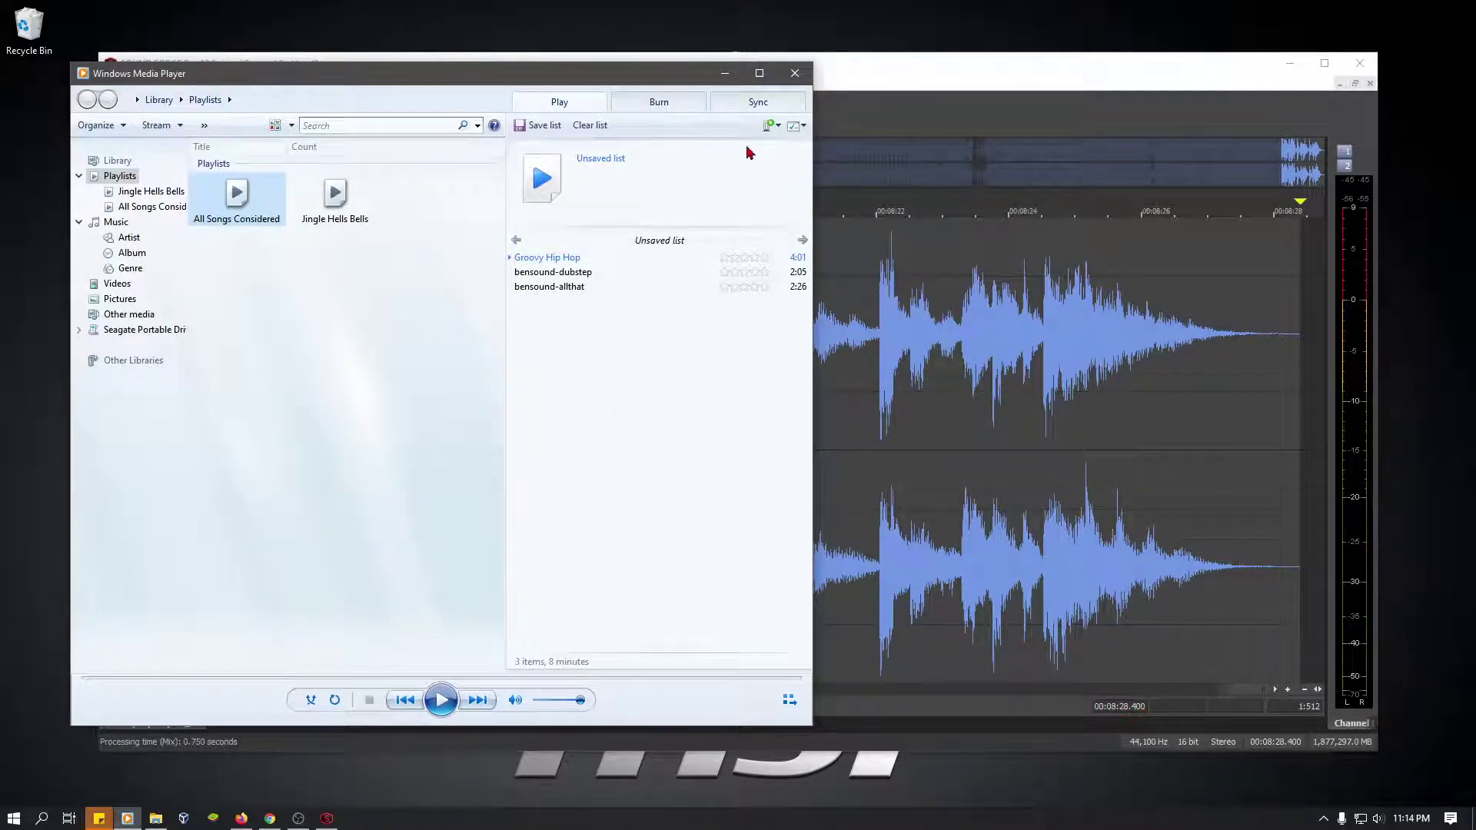
{"action": "left_click_drag", "start_coordinate": [577, 77], "coordinate": [0, 54]}
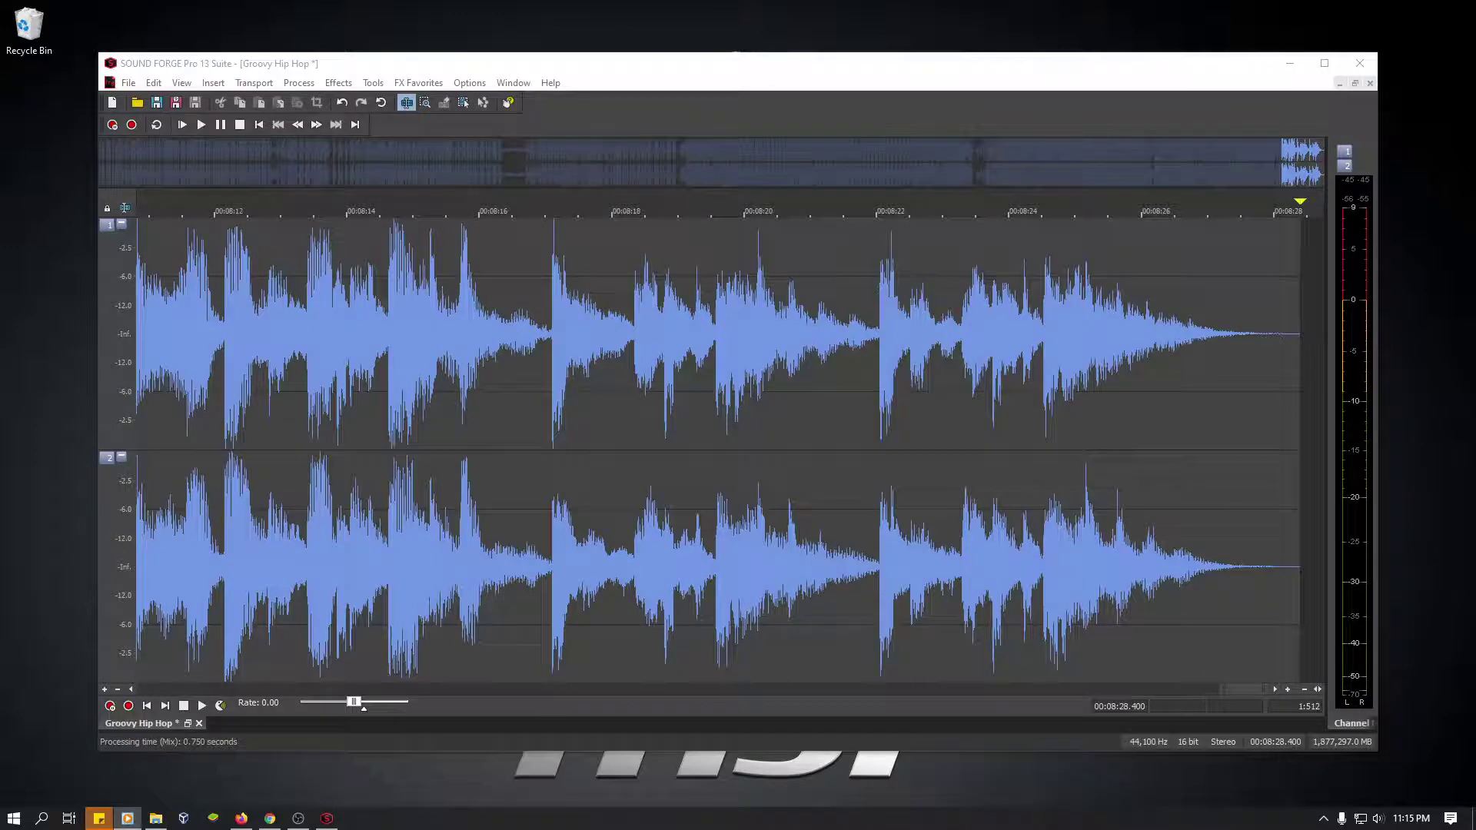
{"action": "left_click", "coordinate": [155, 818]}
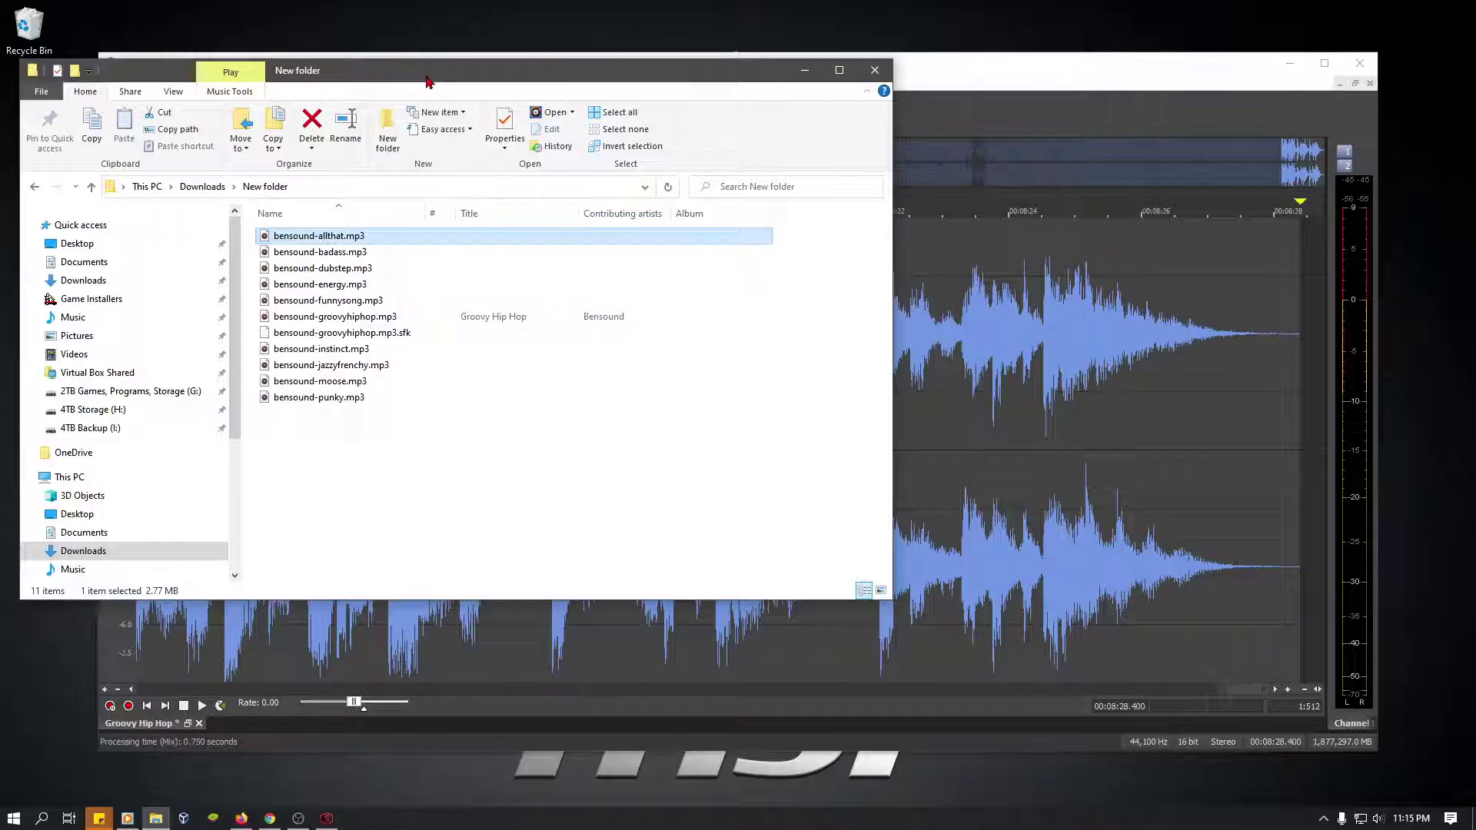
{"action": "left_click_drag", "start_coordinate": [429, 77], "coordinate": [3, 116]}
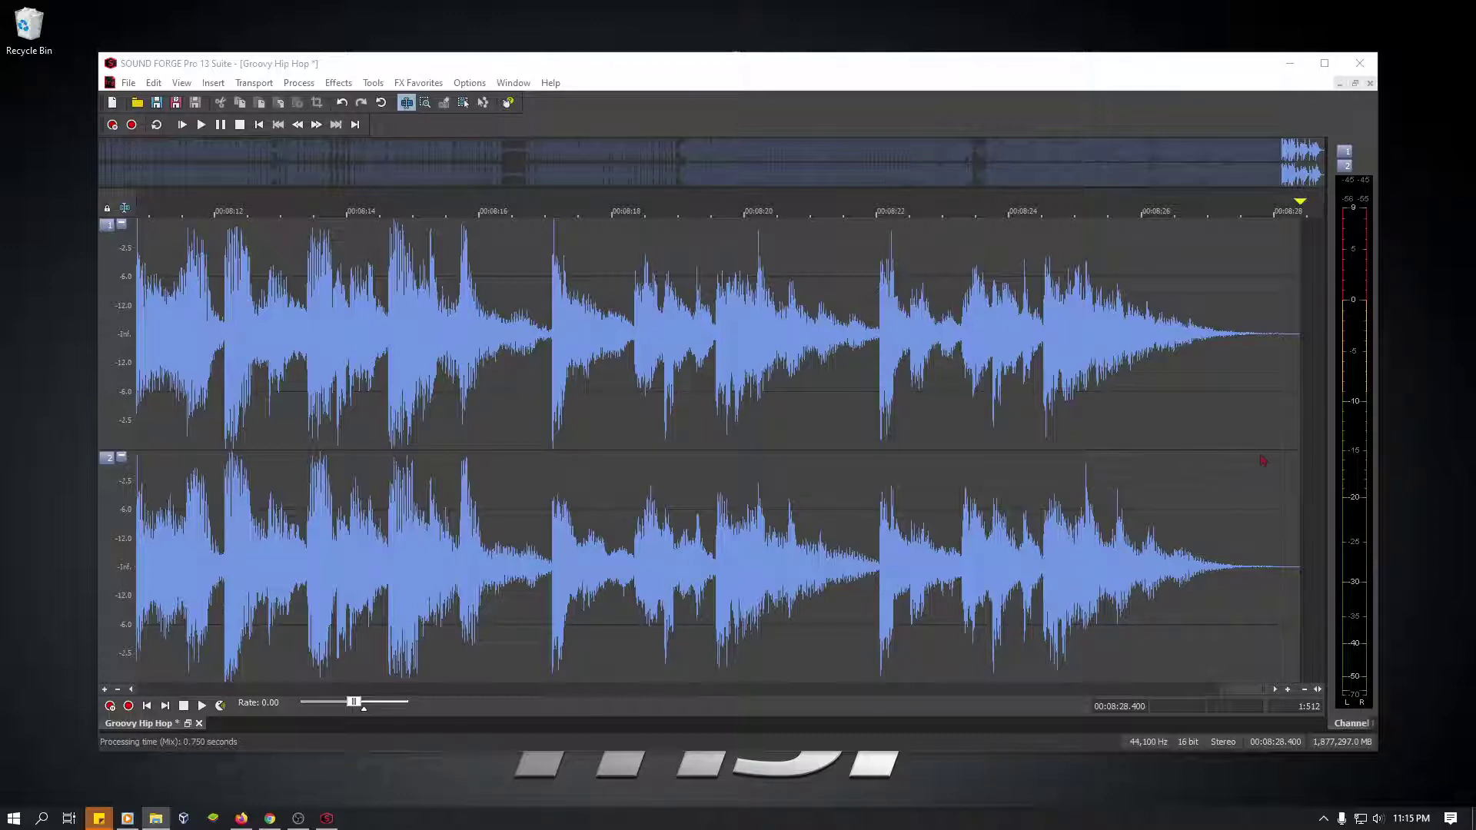
- Mix bensound-badass.mp3 onto the end of the track at 8:28.400 with both volumes at 0 dB and no fades
{"action": "double_click", "coordinate": [1305, 452]}
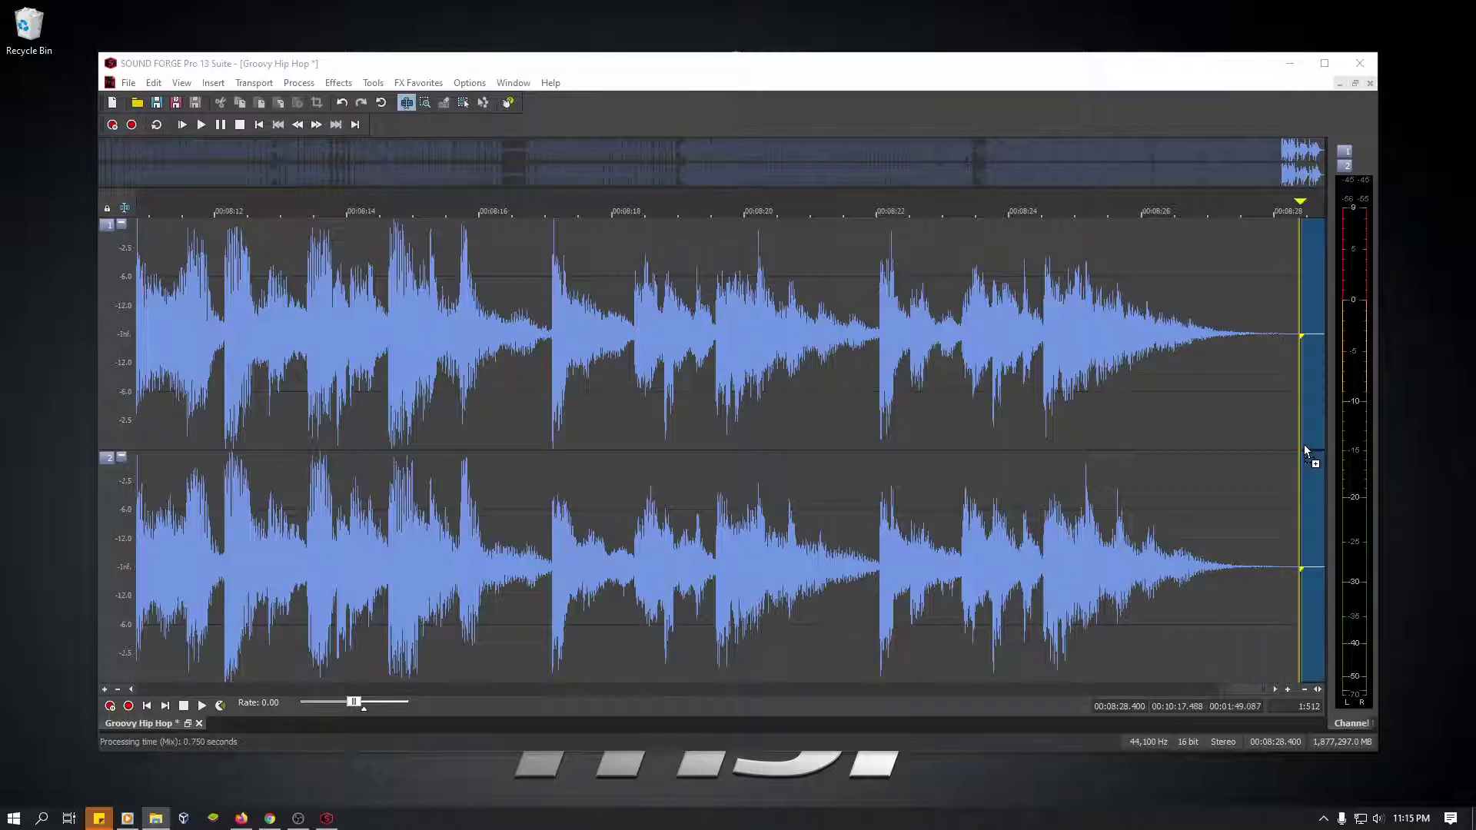
{"action": "key", "text": "ctrl+m"}
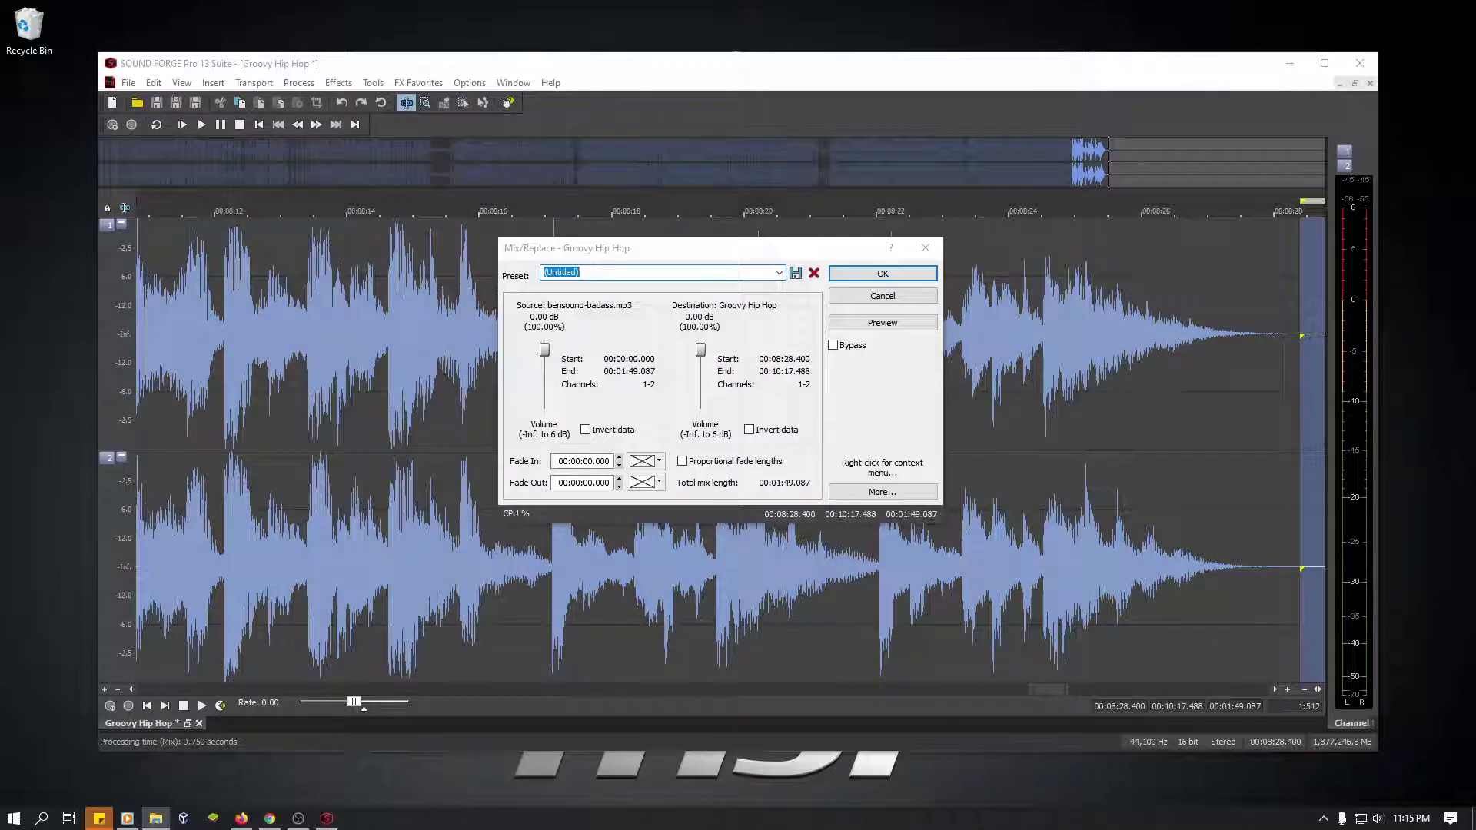
{"action": "left_click", "coordinate": [883, 274]}
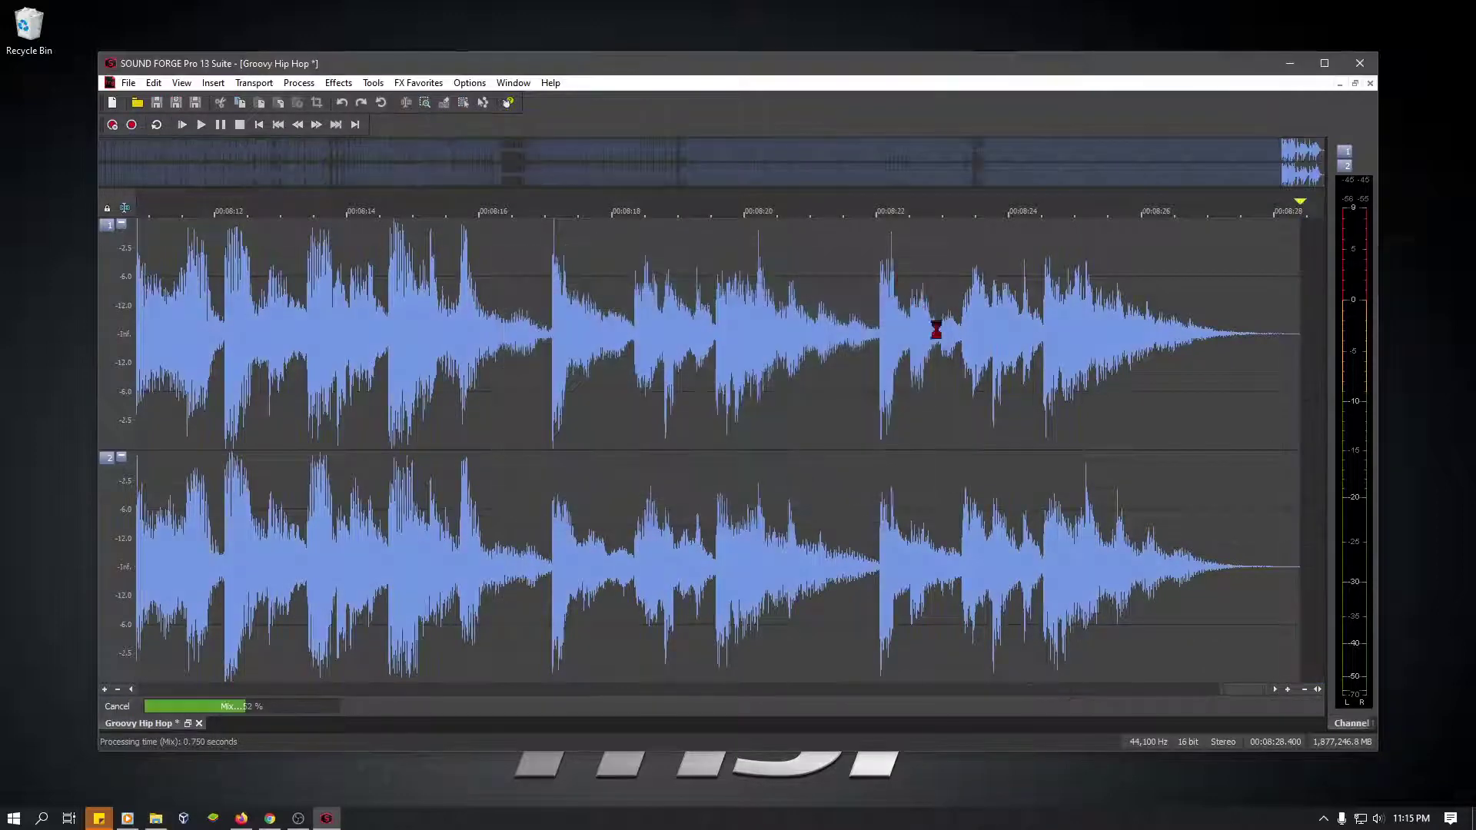
- Play the join at 8:28.400, and delete the silence from 10:16.629 to the end of the track, about 0.86 s
{"action": "key", "text": "space"}
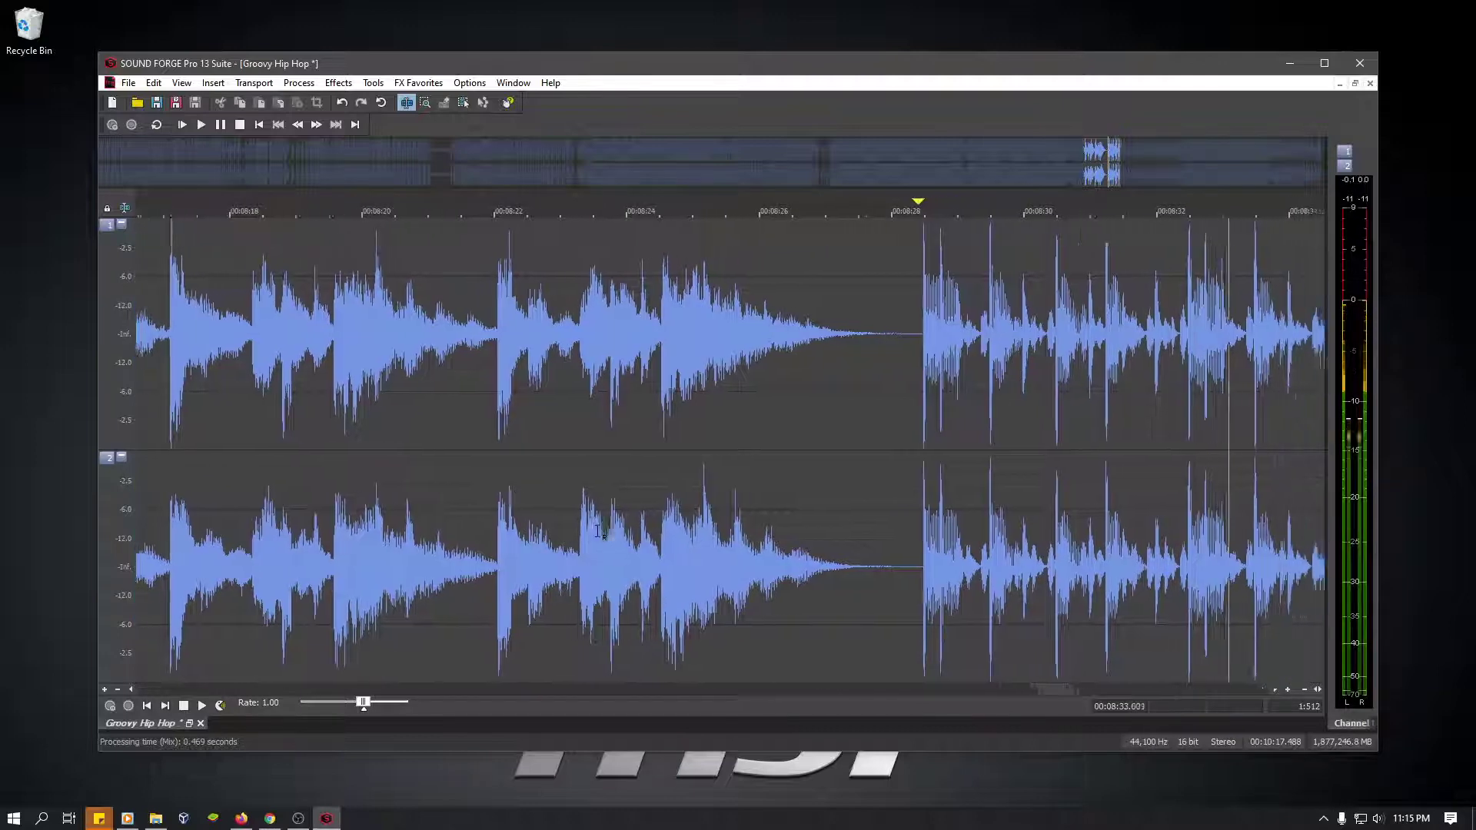
{"action": "key", "text": "space"}
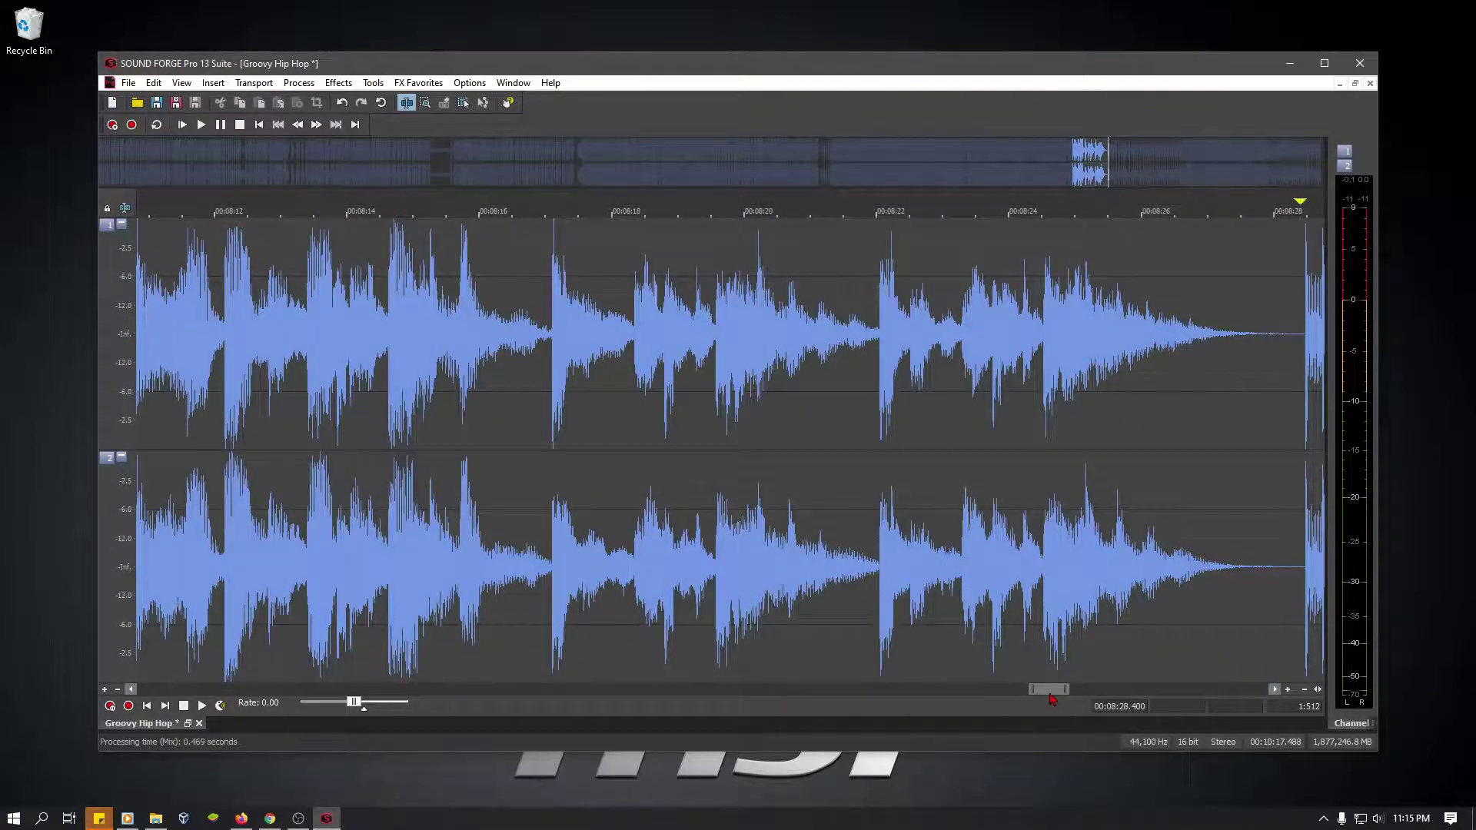
{"action": "left_click_drag", "start_coordinate": [1045, 694], "coordinate": [1245, 691]}
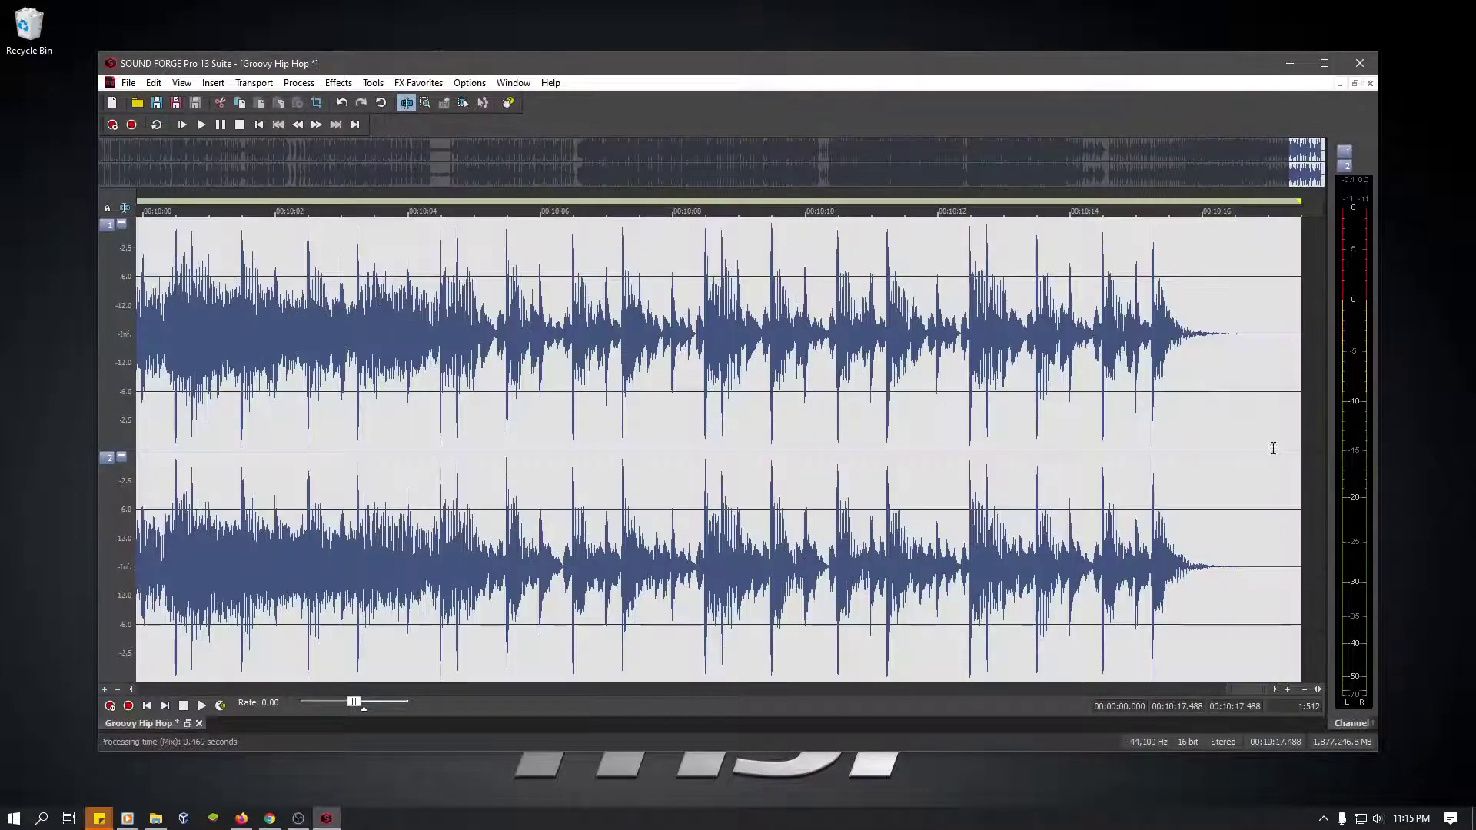
{"action": "key", "text": "ctrl+a"}
{"action": "left_click", "coordinate": [1298, 442]}
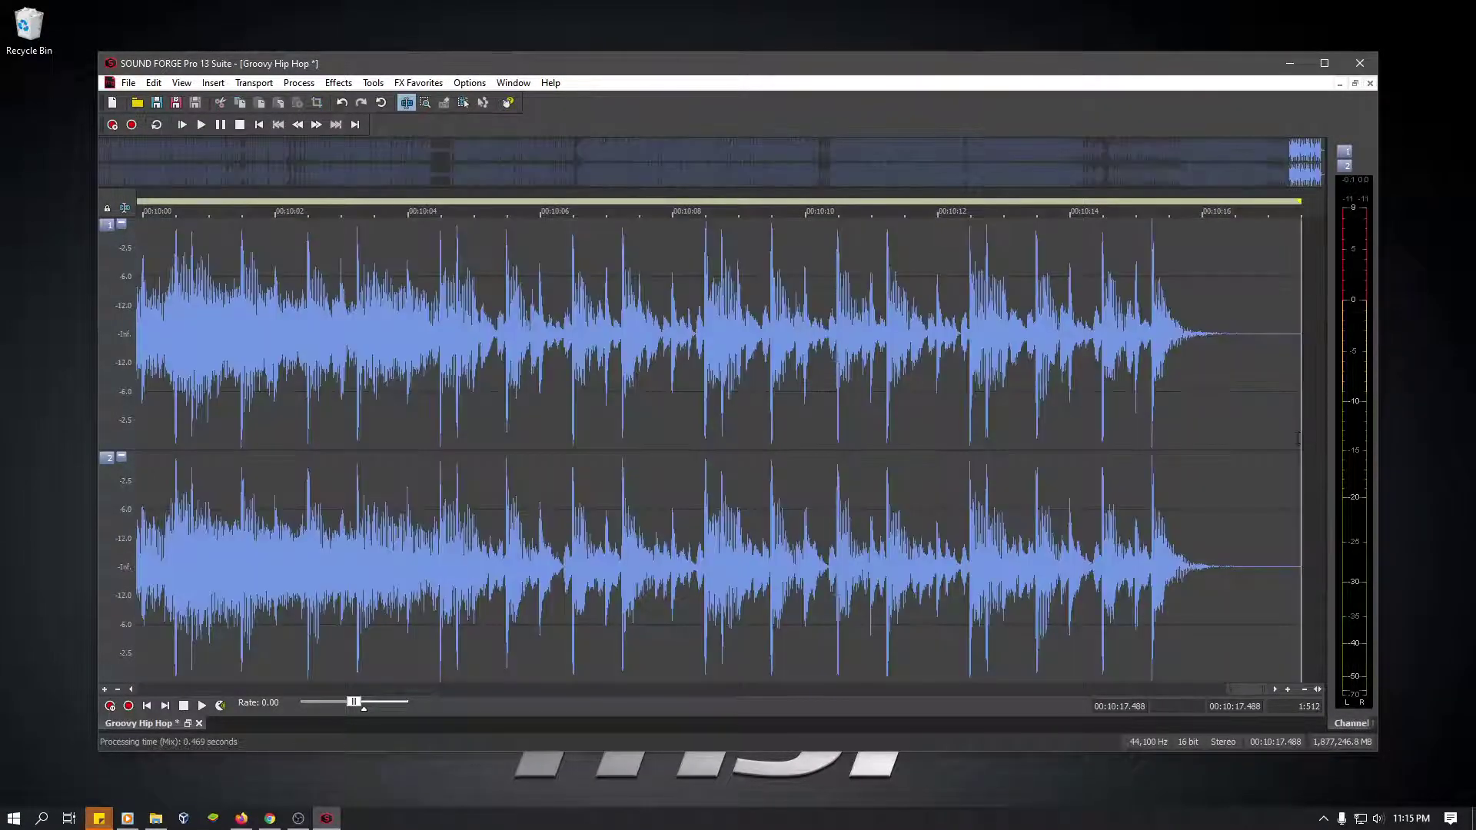
{"action": "left_click_drag", "start_coordinate": [1300, 437], "coordinate": [1244, 452]}
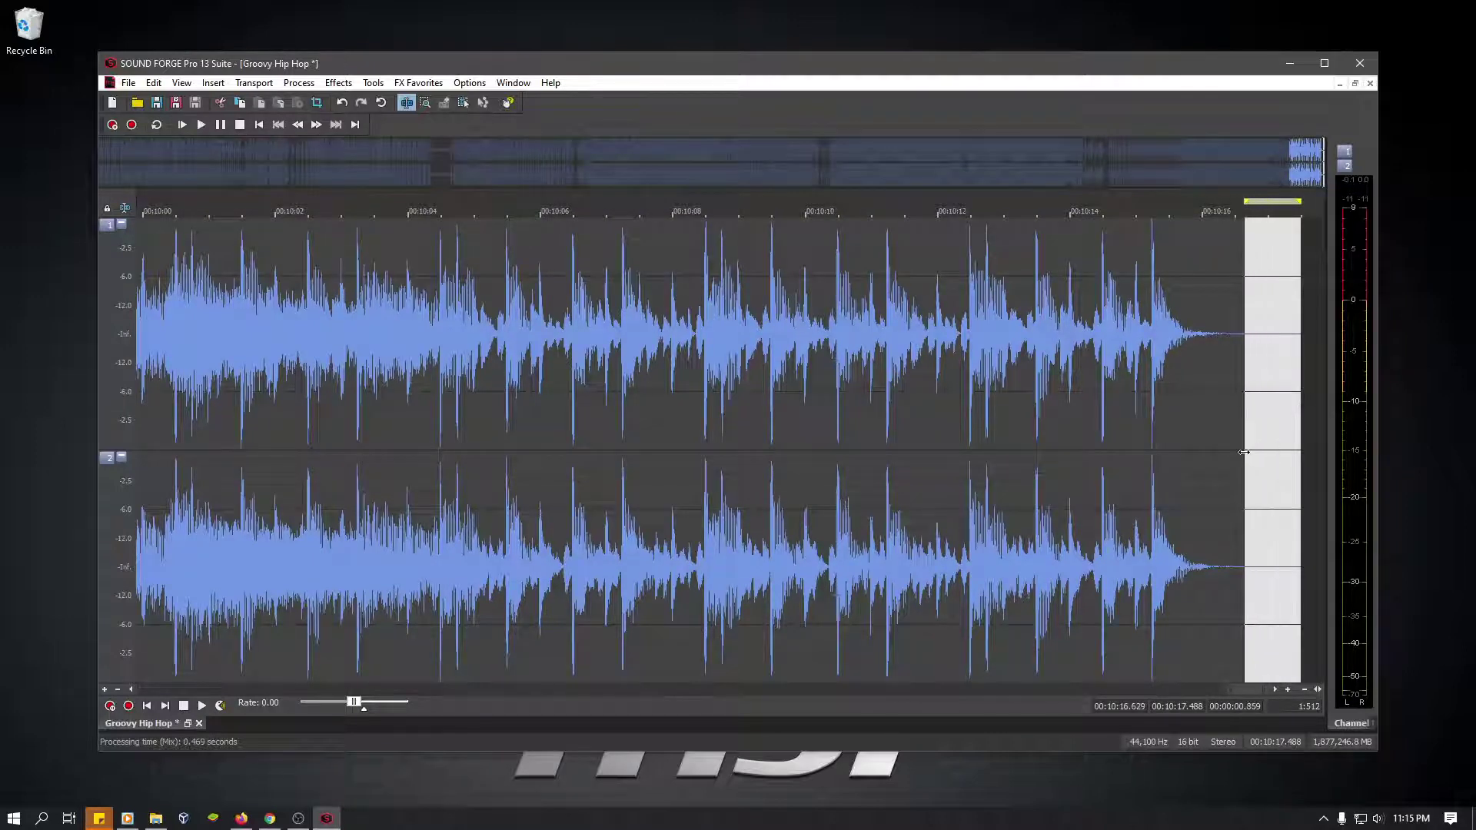
{"action": "key", "text": "space"}
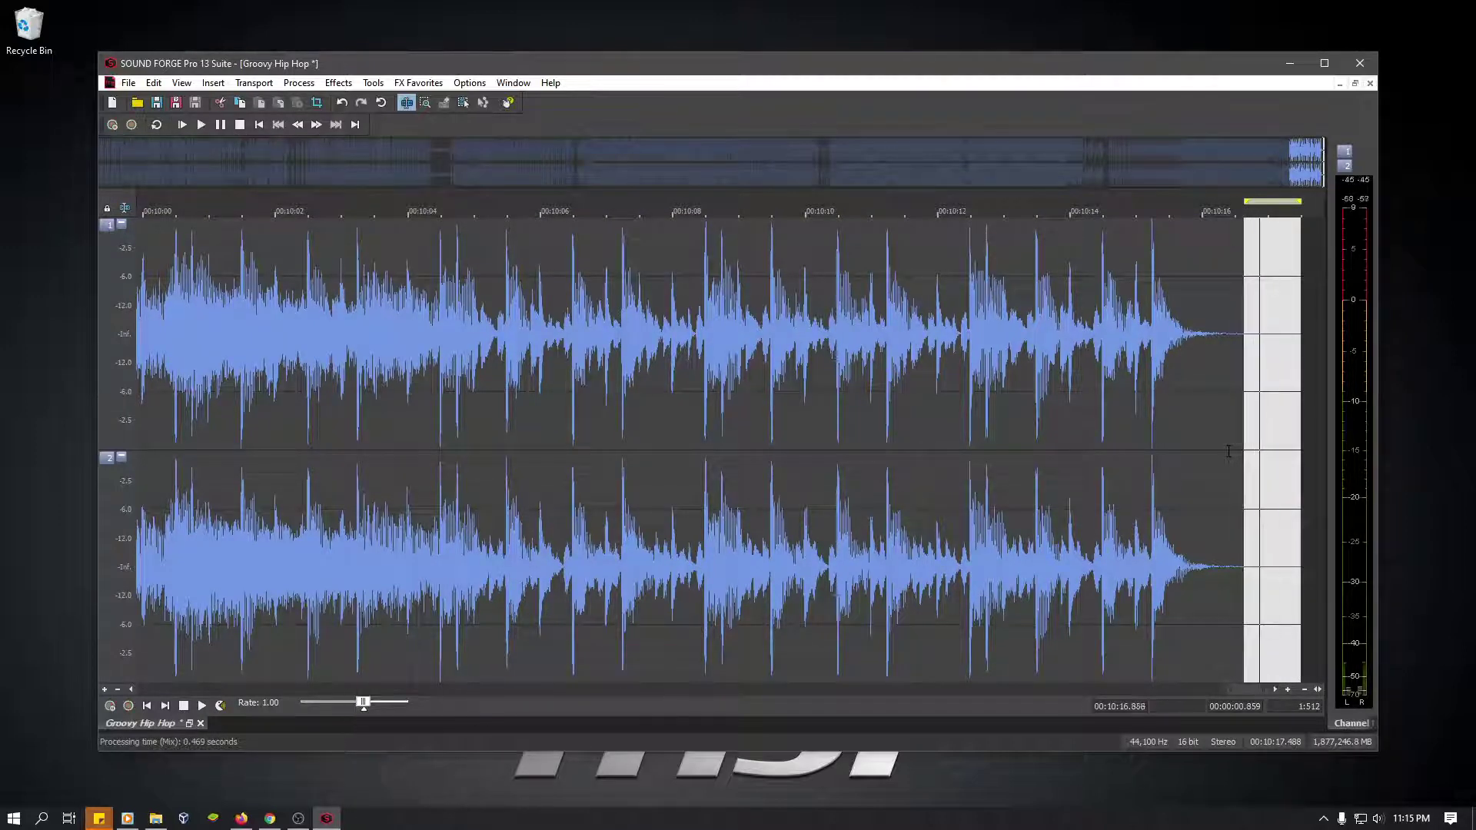
{"action": "key", "text": "Delete"}
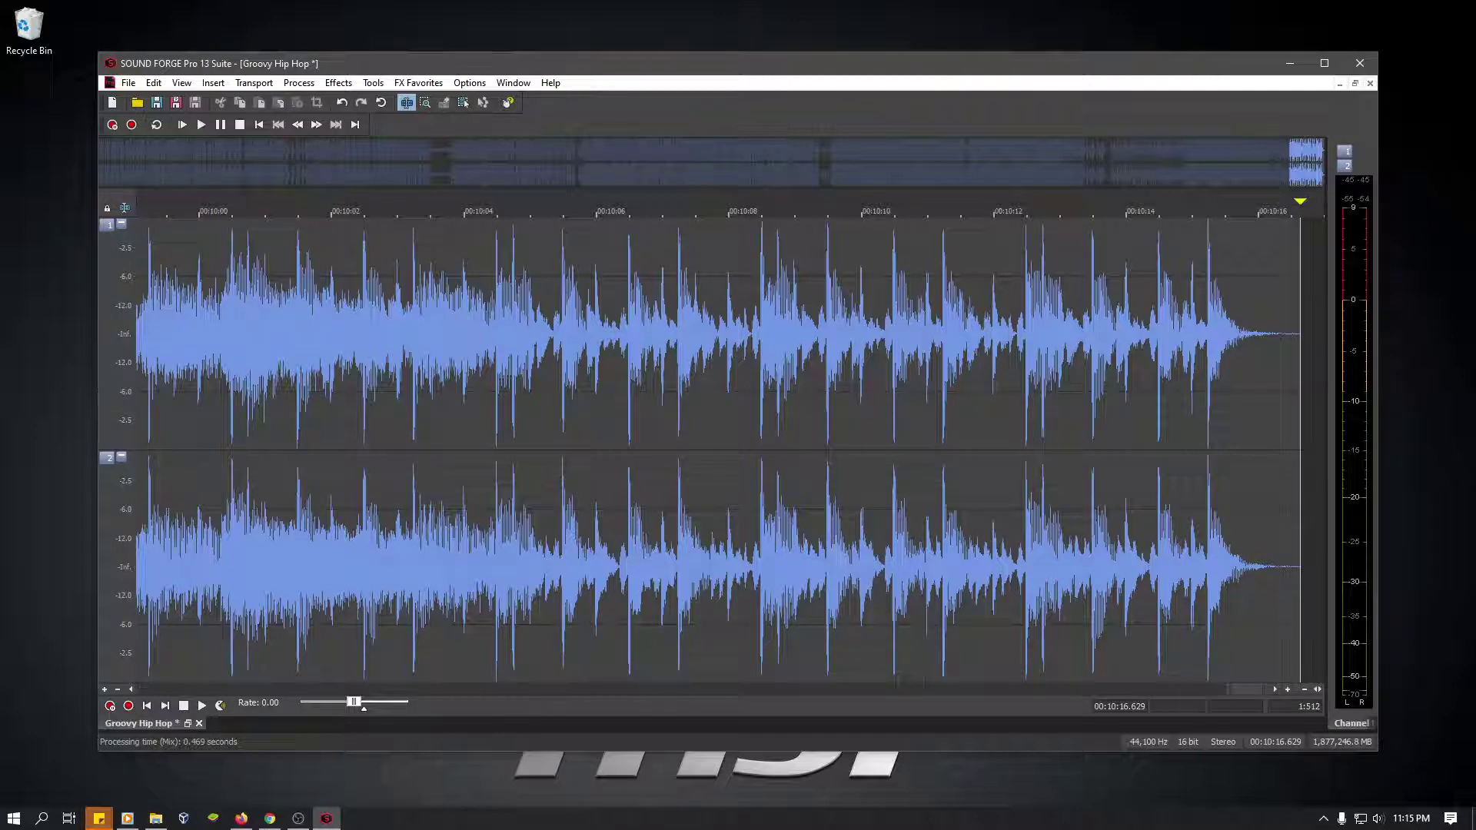
- Mix bensound-energy.mp3 onto the end of the track at 10:16.629 with both volumes at 0 dB and no fades, and play the transition
{"action": "key", "text": "super+e"}
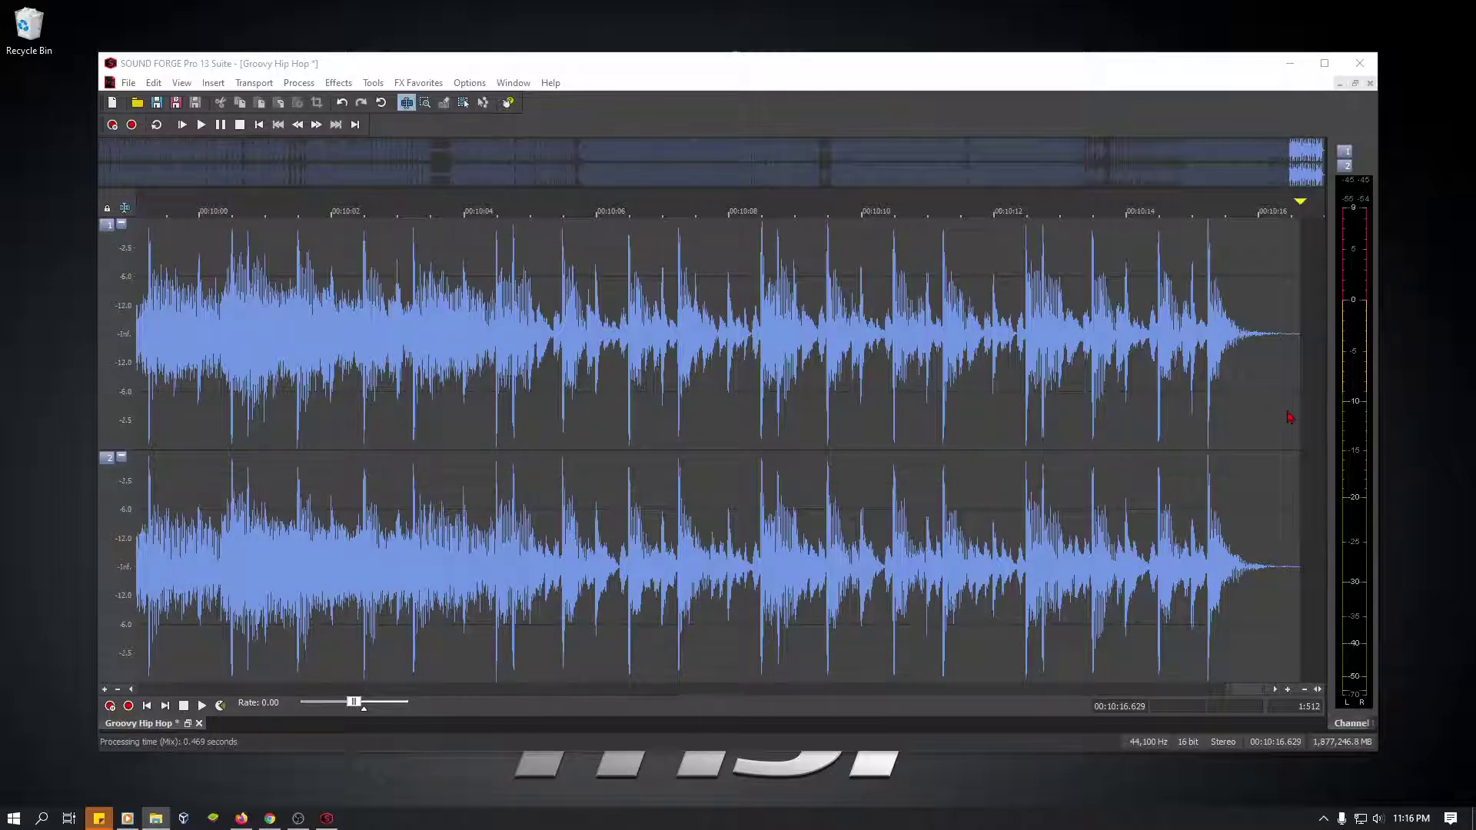
{"action": "left_click_drag", "start_coordinate": [1303, 425], "coordinate": [1303, 437]}
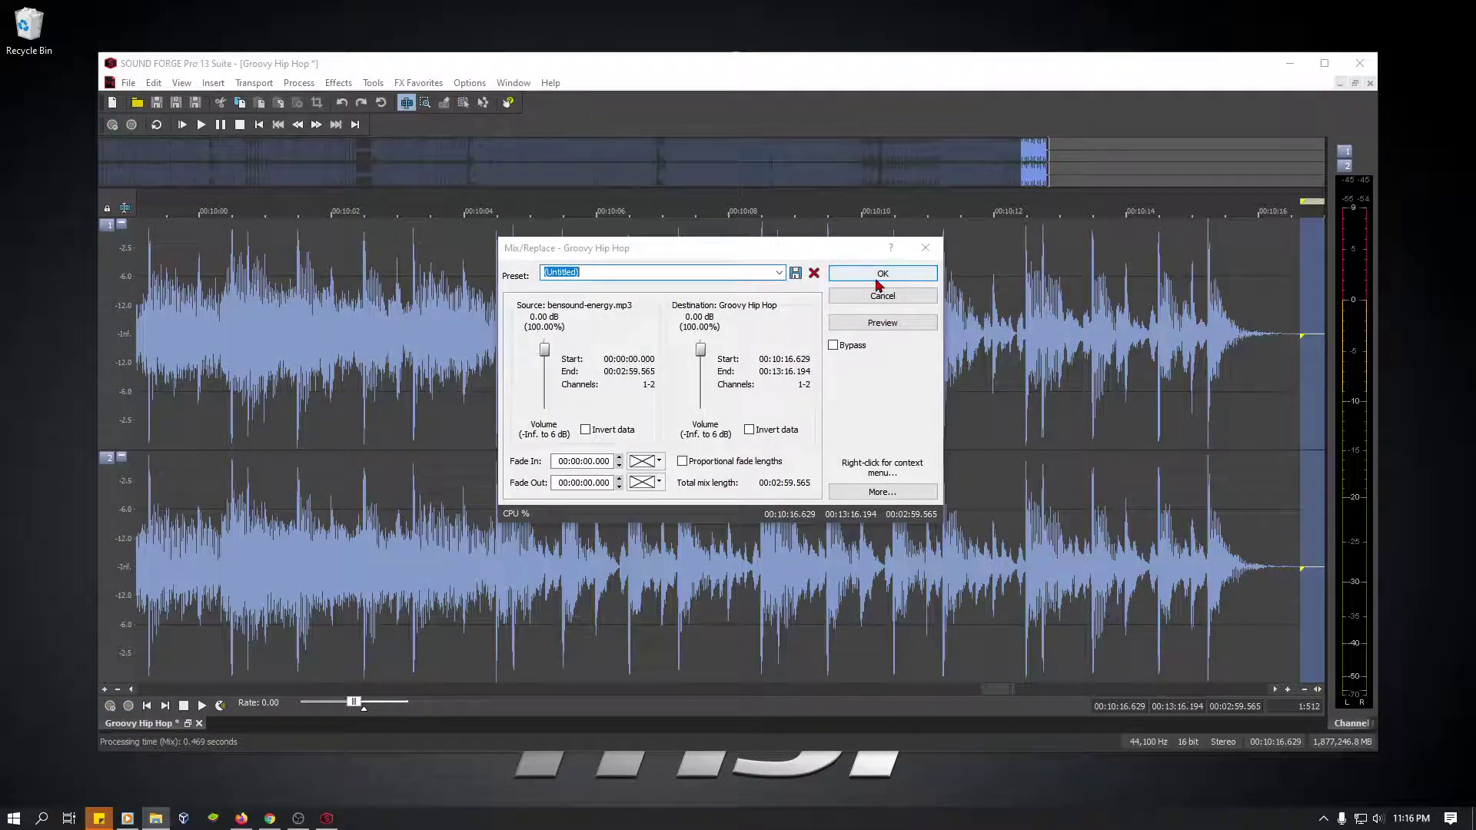
{"action": "left_click", "coordinate": [879, 274]}
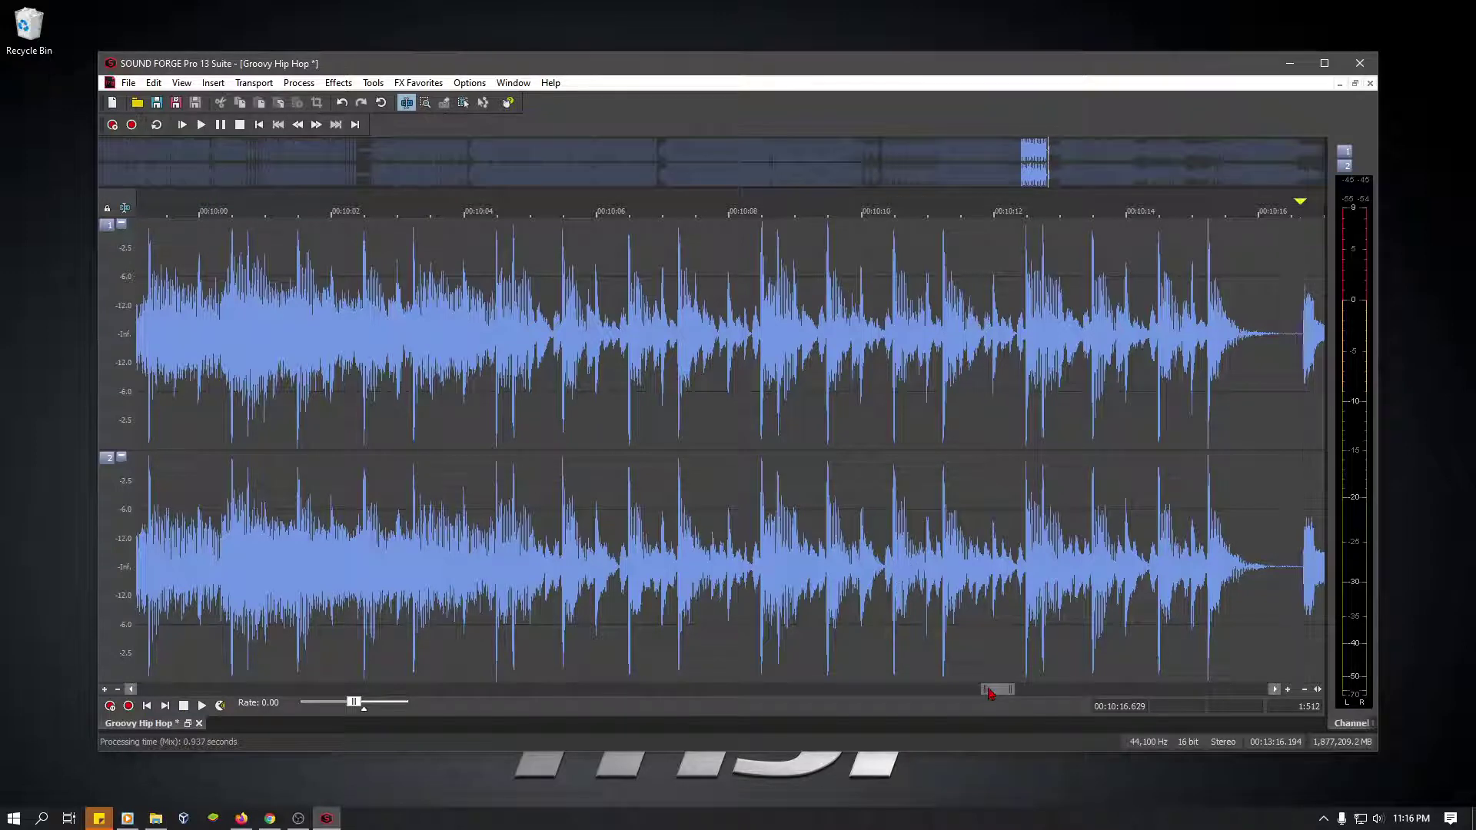
{"action": "key", "text": "space"}
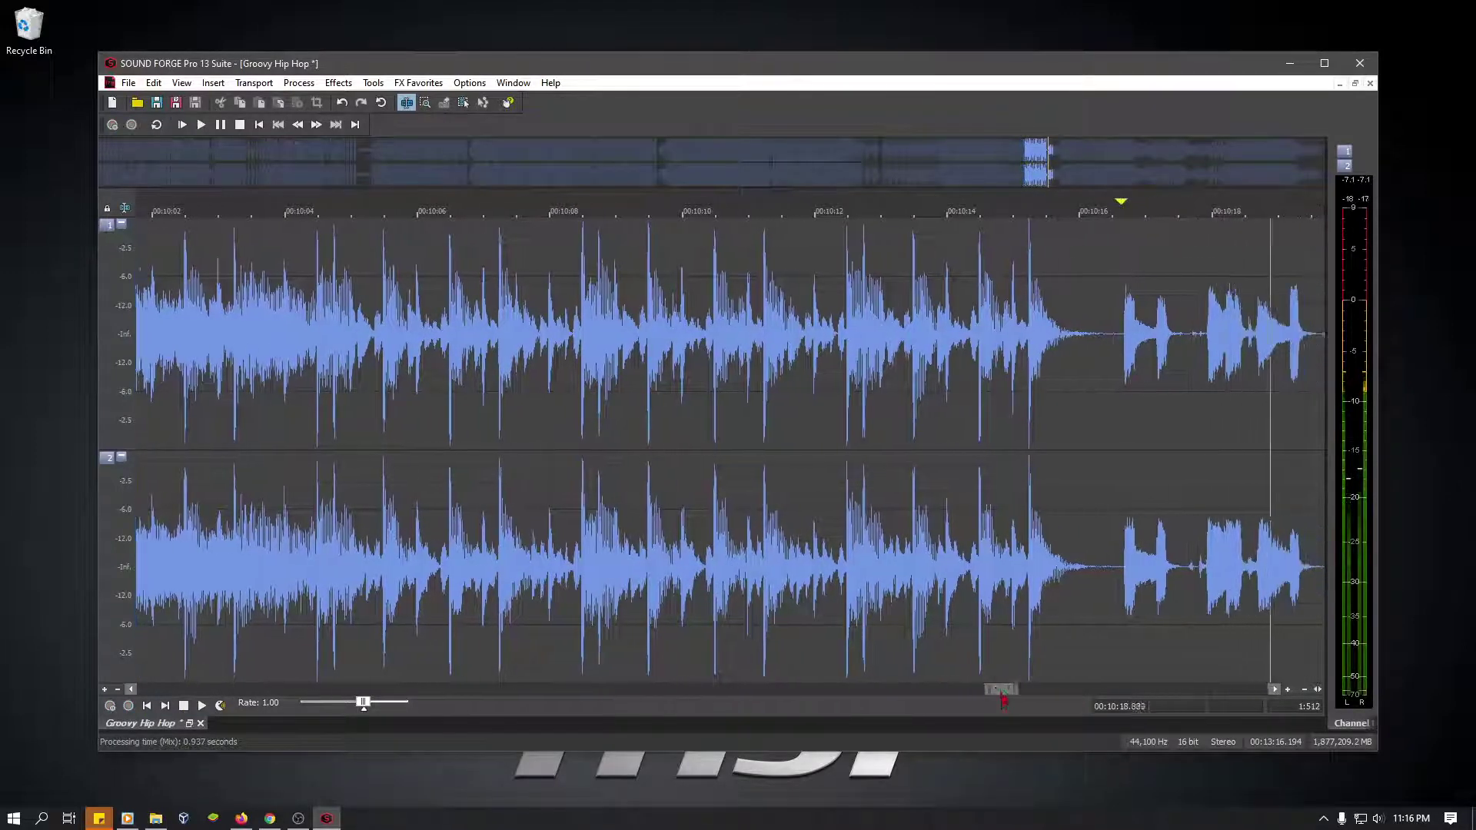
- Stop playback and delete the silence from 13:15.120 to the end of the track, about 1.07 s
{"action": "left_click_drag", "start_coordinate": [1004, 692], "coordinate": [1238, 661]}
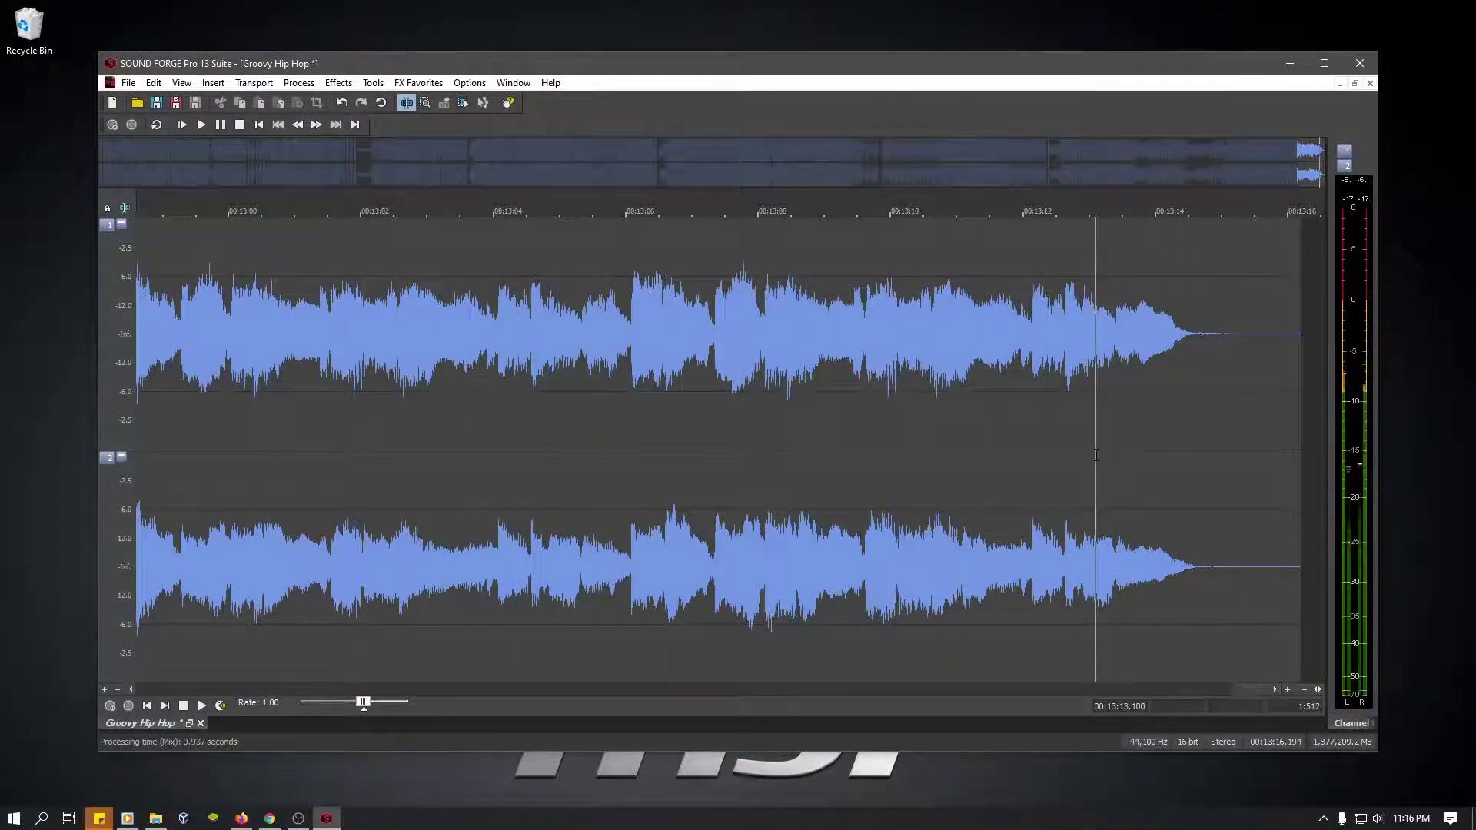
{"action": "key", "text": "space"}
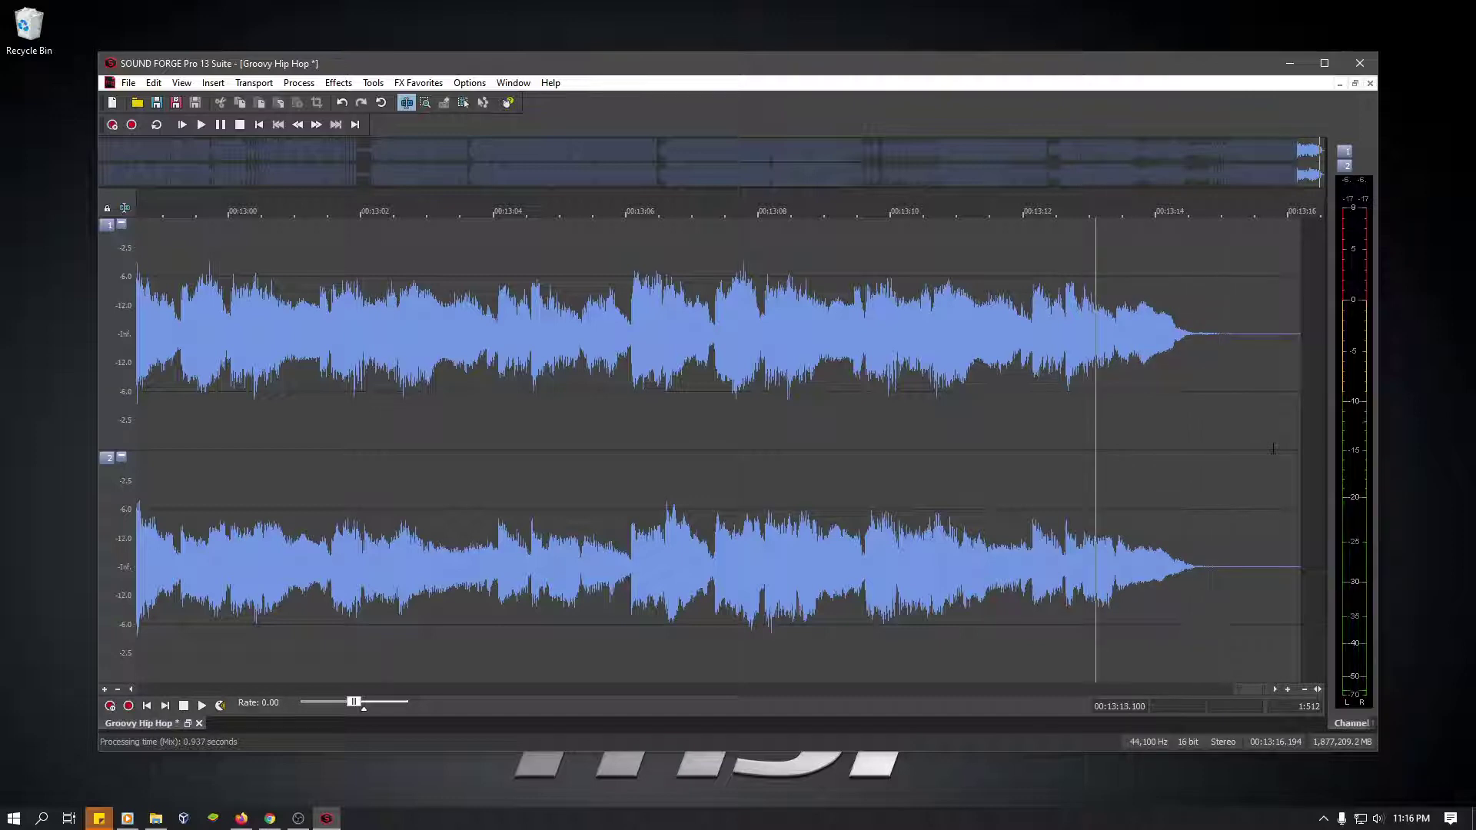
{"action": "left_click_drag", "start_coordinate": [1298, 439], "coordinate": [1230, 449]}
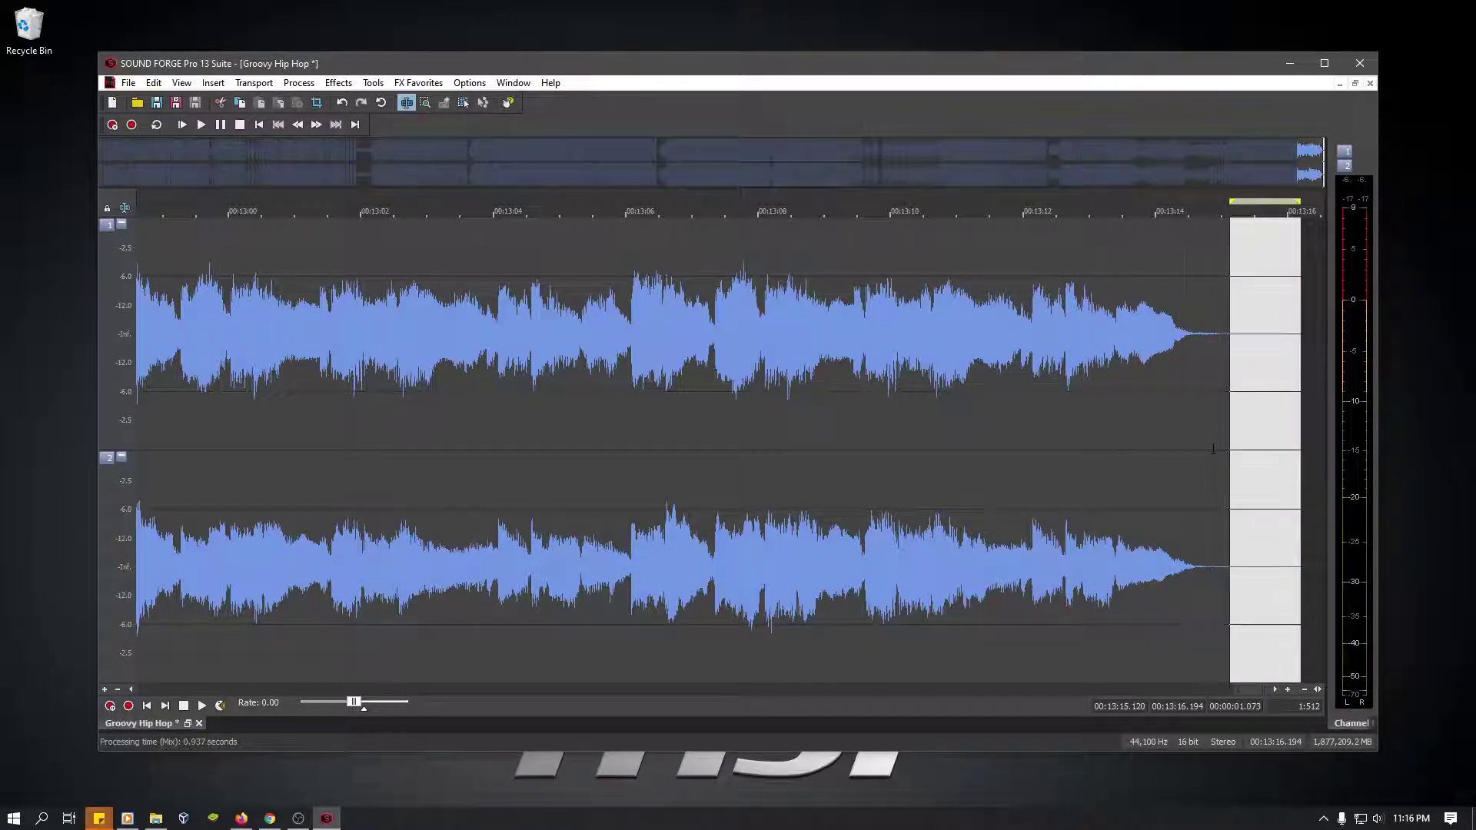
{"action": "key", "text": "Delete"}
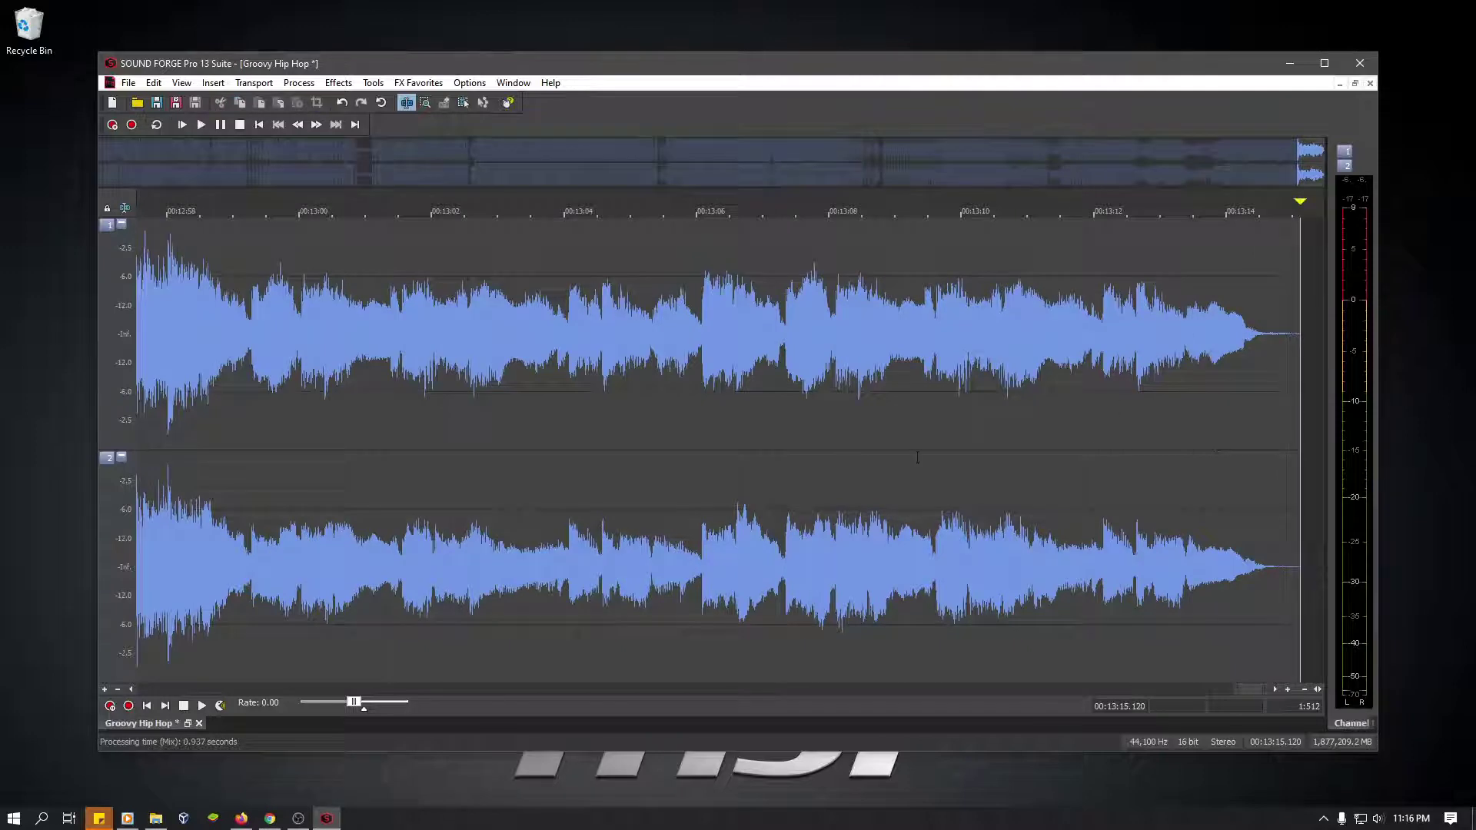
- Select about 0.034 s in the second channel only, starting at 11:58.775, and play it
{"action": "scroll", "coordinate": [898, 465], "scroll_direction": "up", "scroll_amount": 6}
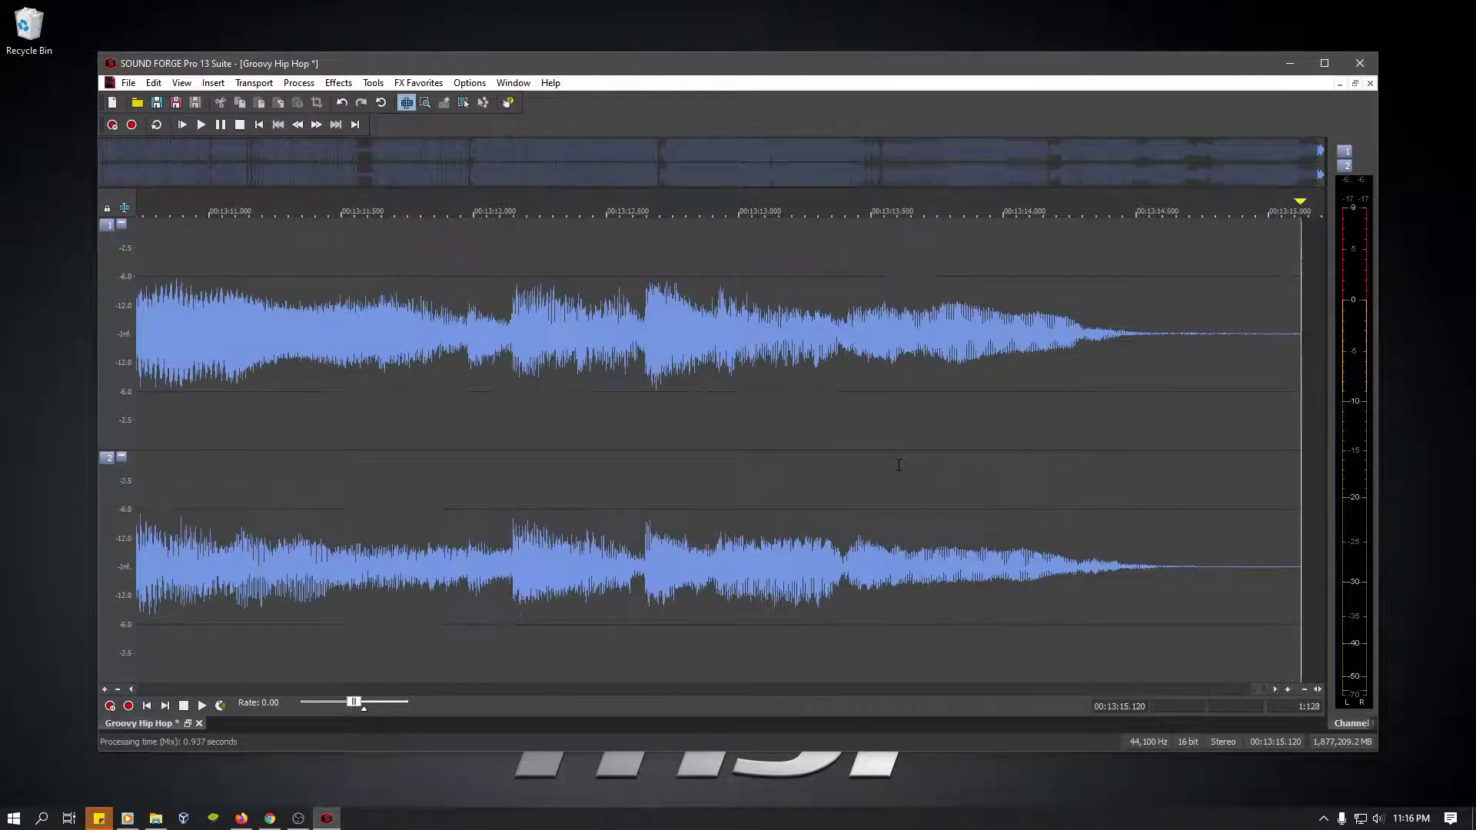
{"action": "scroll", "coordinate": [768, 459], "scroll_direction": "up", "scroll_amount": 4}
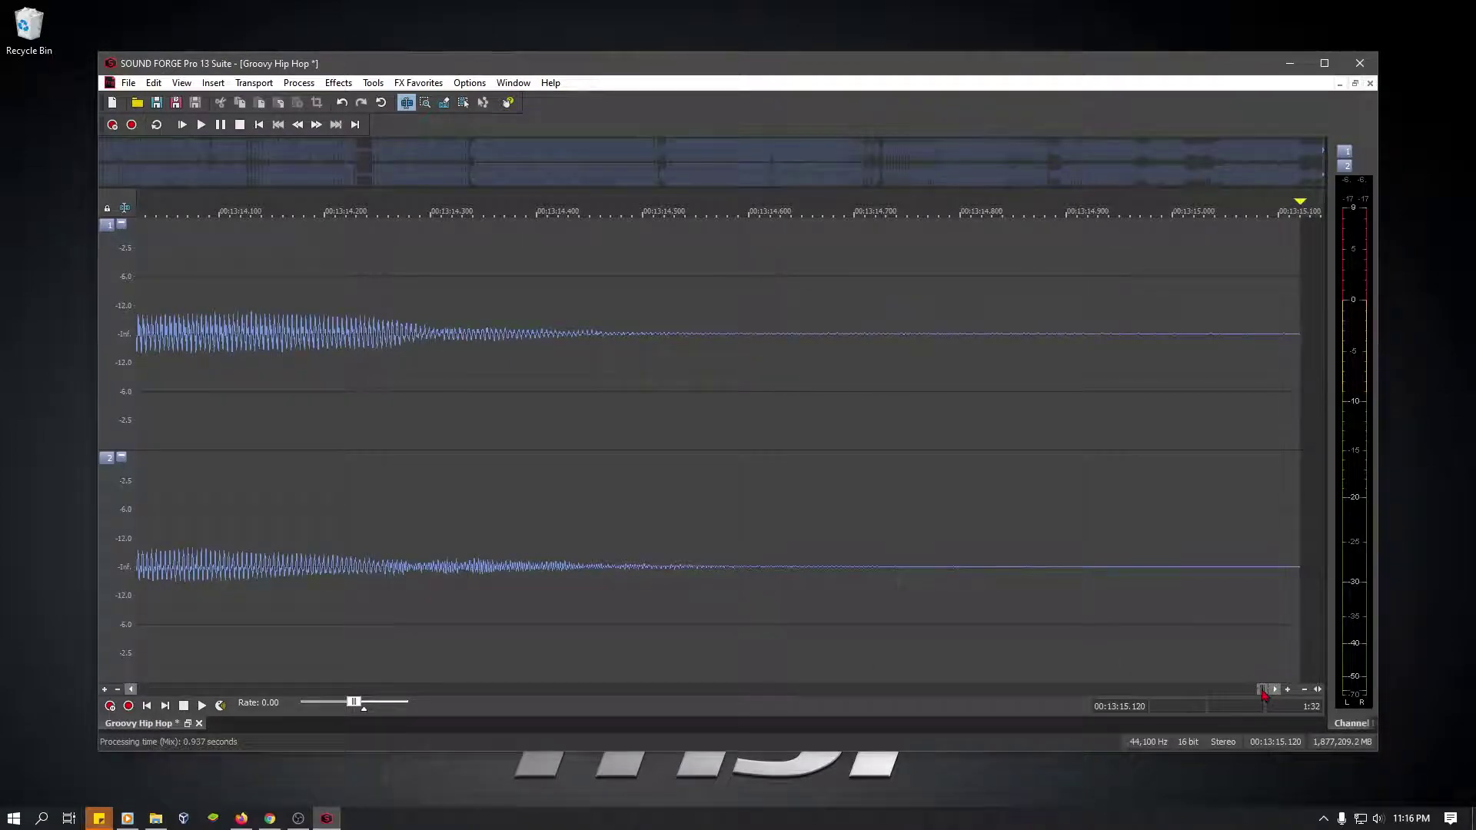
{"action": "left_click_drag", "start_coordinate": [1264, 694], "coordinate": [1154, 692]}
{"action": "scroll", "coordinate": [934, 581], "scroll_direction": "up", "scroll_amount": 2}
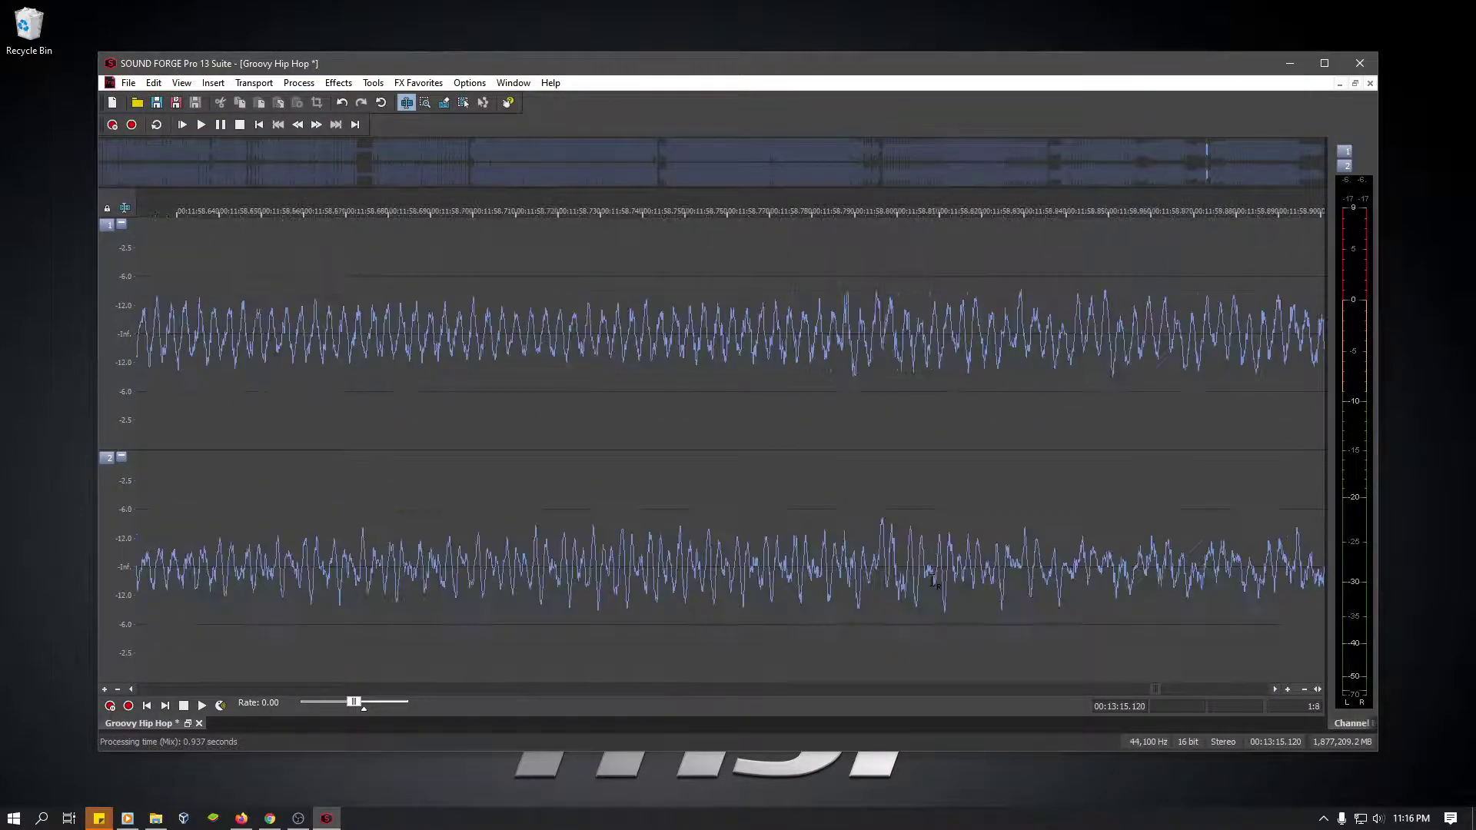
{"action": "scroll", "coordinate": [933, 581], "scroll_direction": "up", "scroll_amount": 2}
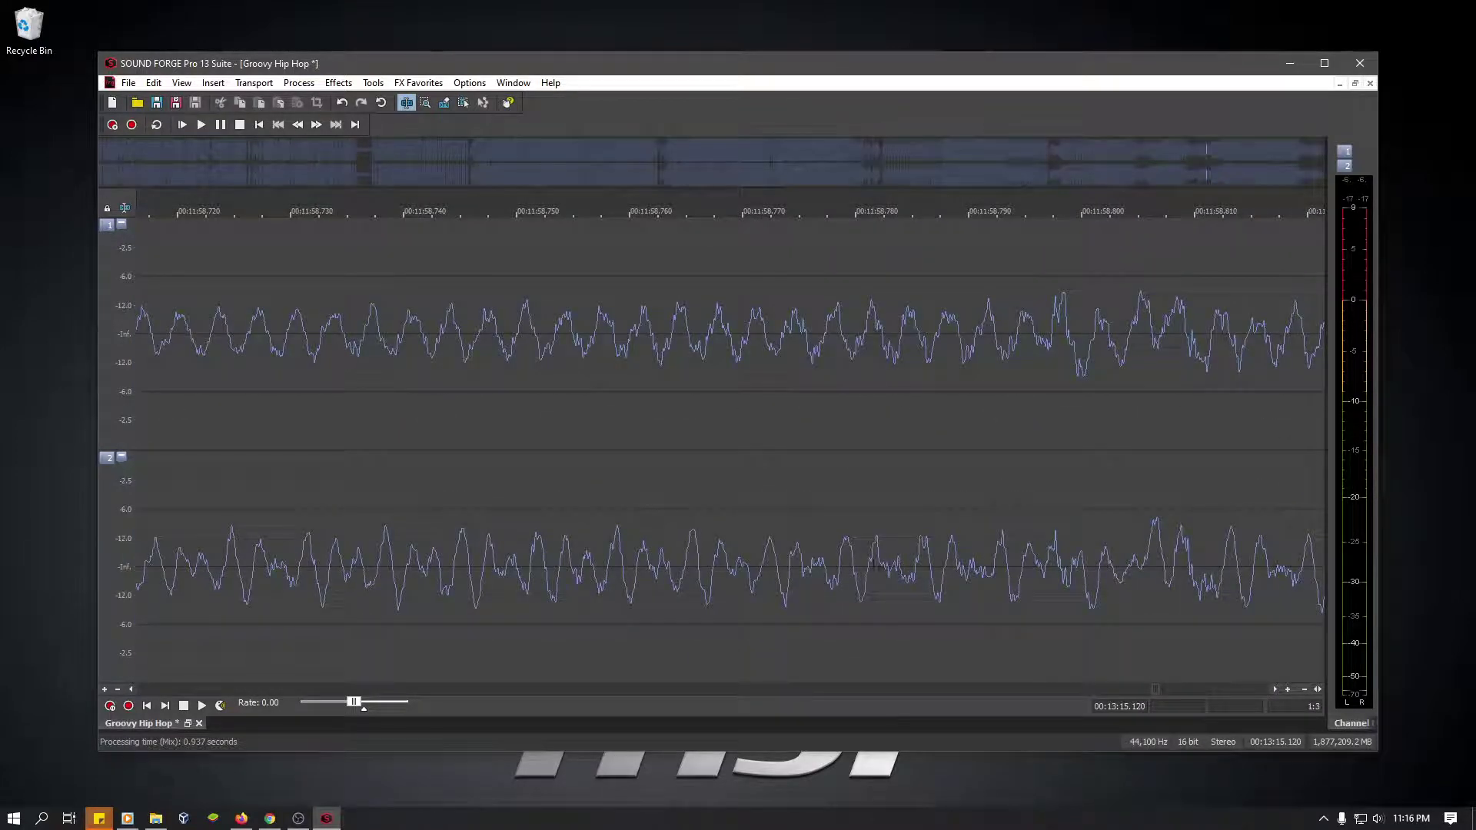
{"action": "left_click_drag", "start_coordinate": [806, 562], "coordinate": [1193, 551]}
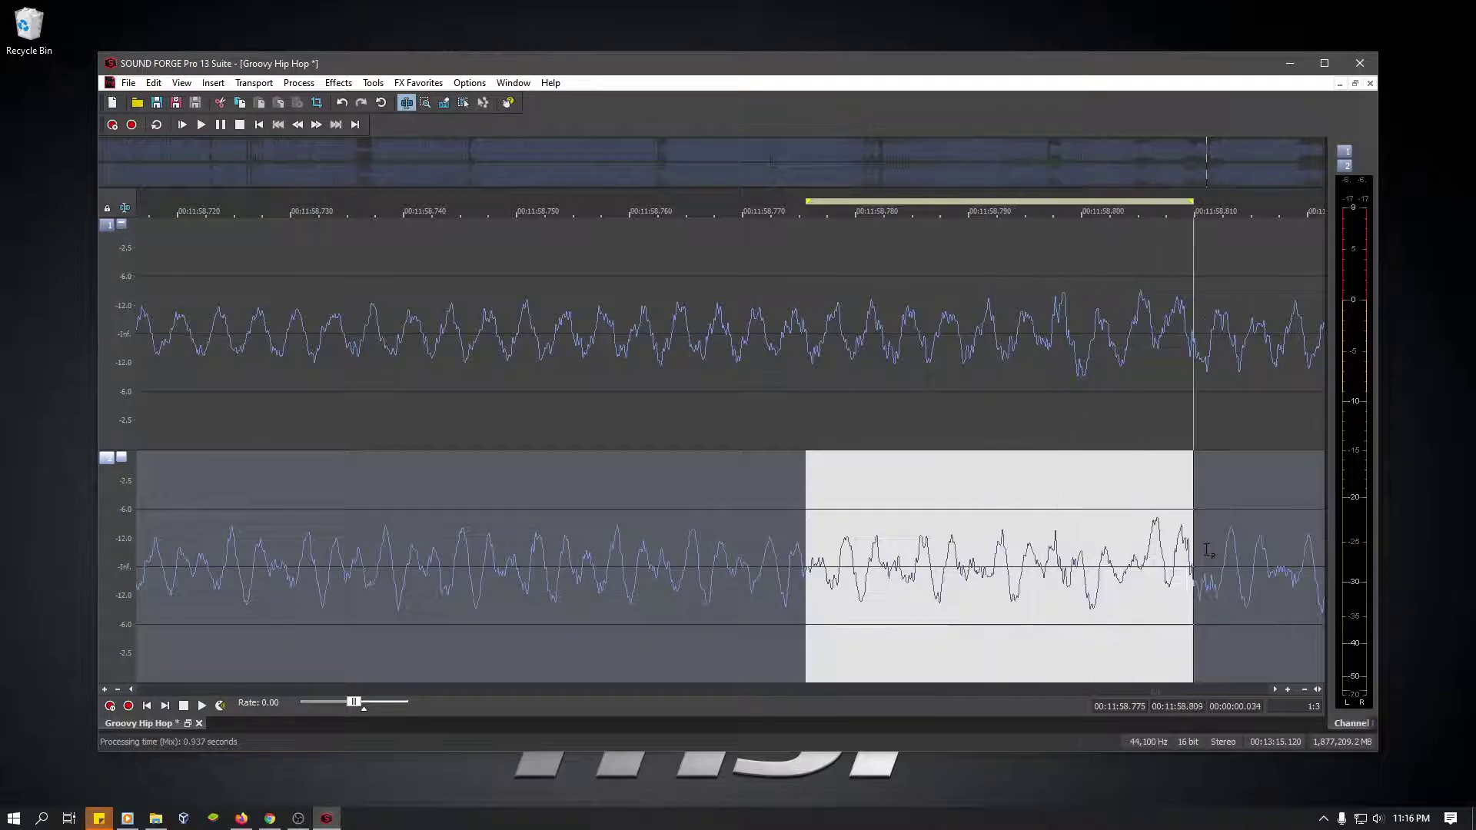
{"action": "key", "text": "space"}
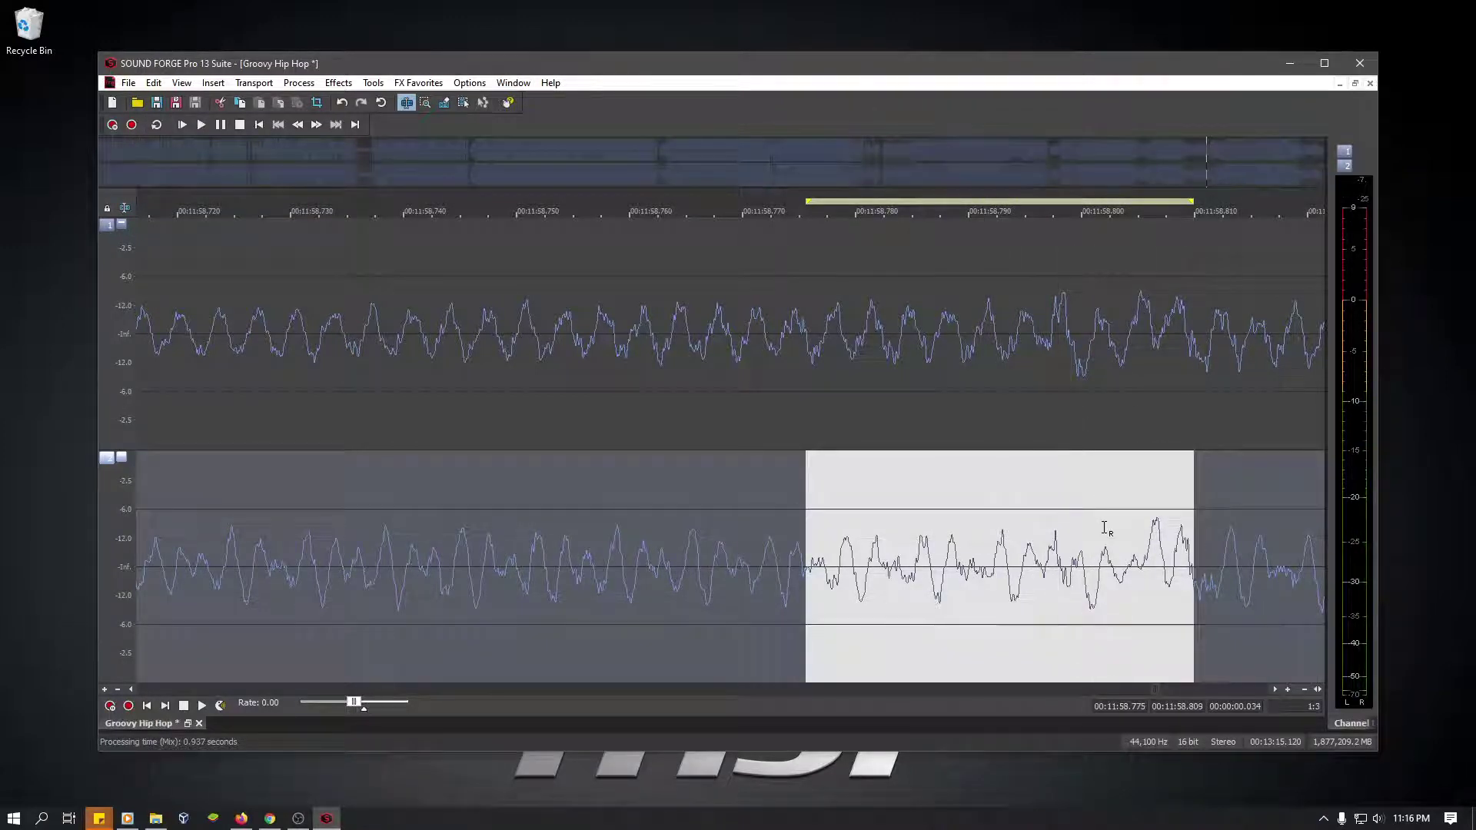
- Select about 0.033 s near 11:58.77 in each single channel in turn, select about 0.048 s across both channels, and clear the selection
{"action": "left_click", "coordinate": [863, 383]}
{"action": "left_click_drag", "start_coordinate": [781, 323], "coordinate": [1160, 308]}
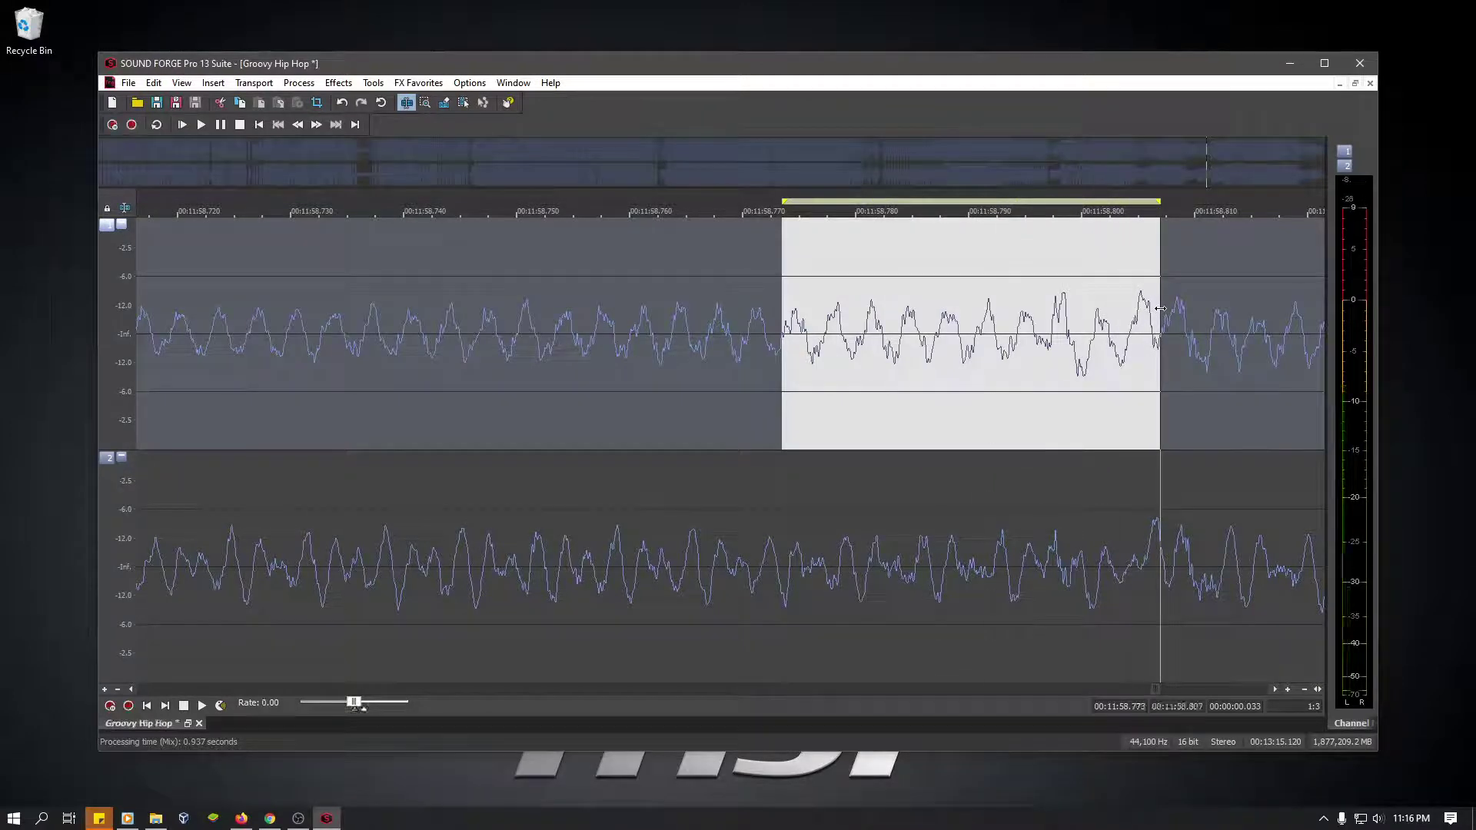
{"action": "left_click", "coordinate": [849, 592]}
{"action": "left_click_drag", "start_coordinate": [849, 592], "coordinate": [1231, 584]}
{"action": "left_click", "coordinate": [951, 347]}
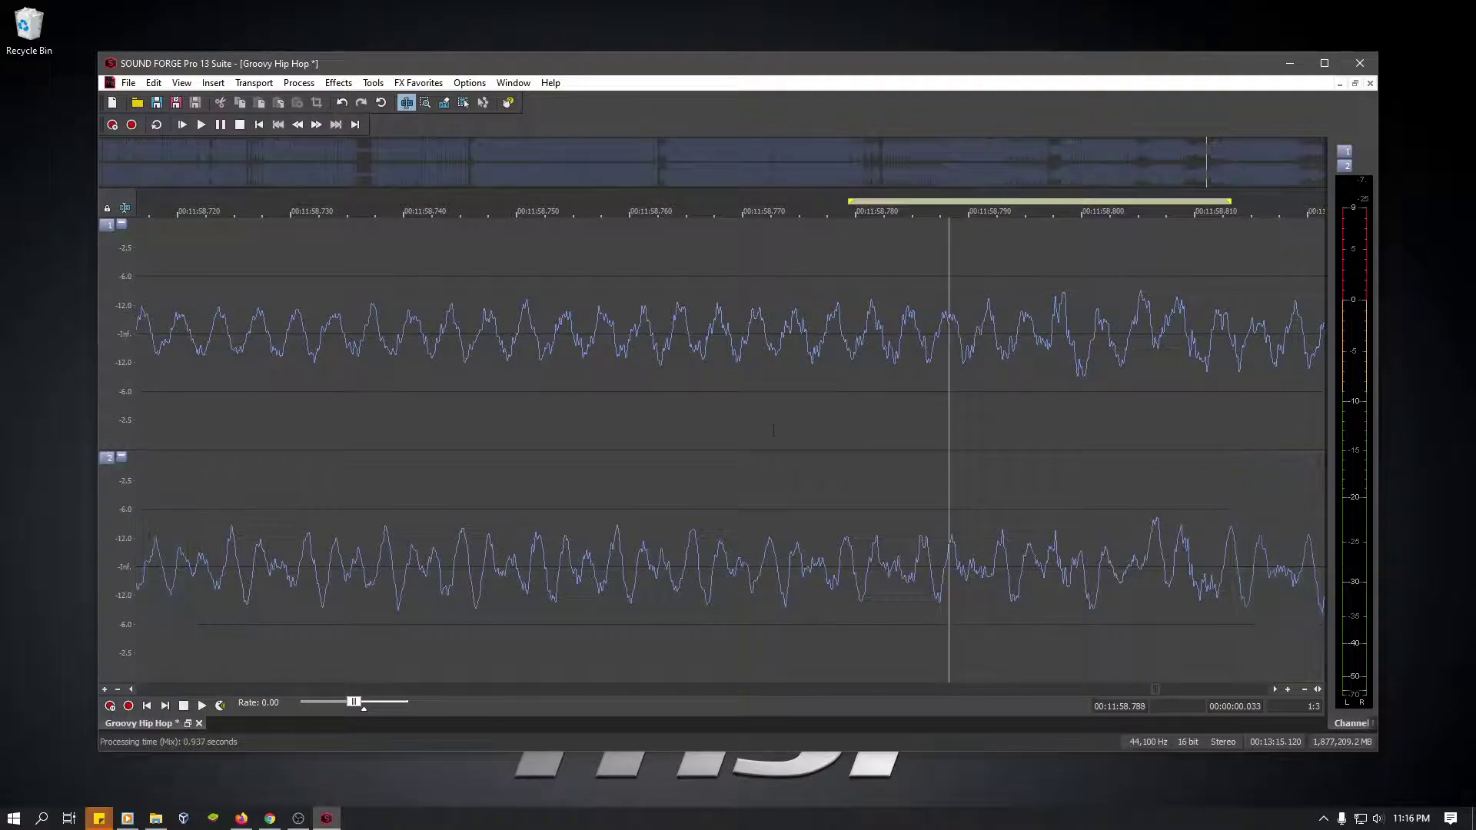
{"action": "left_click_drag", "start_coordinate": [773, 446], "coordinate": [1289, 433]}
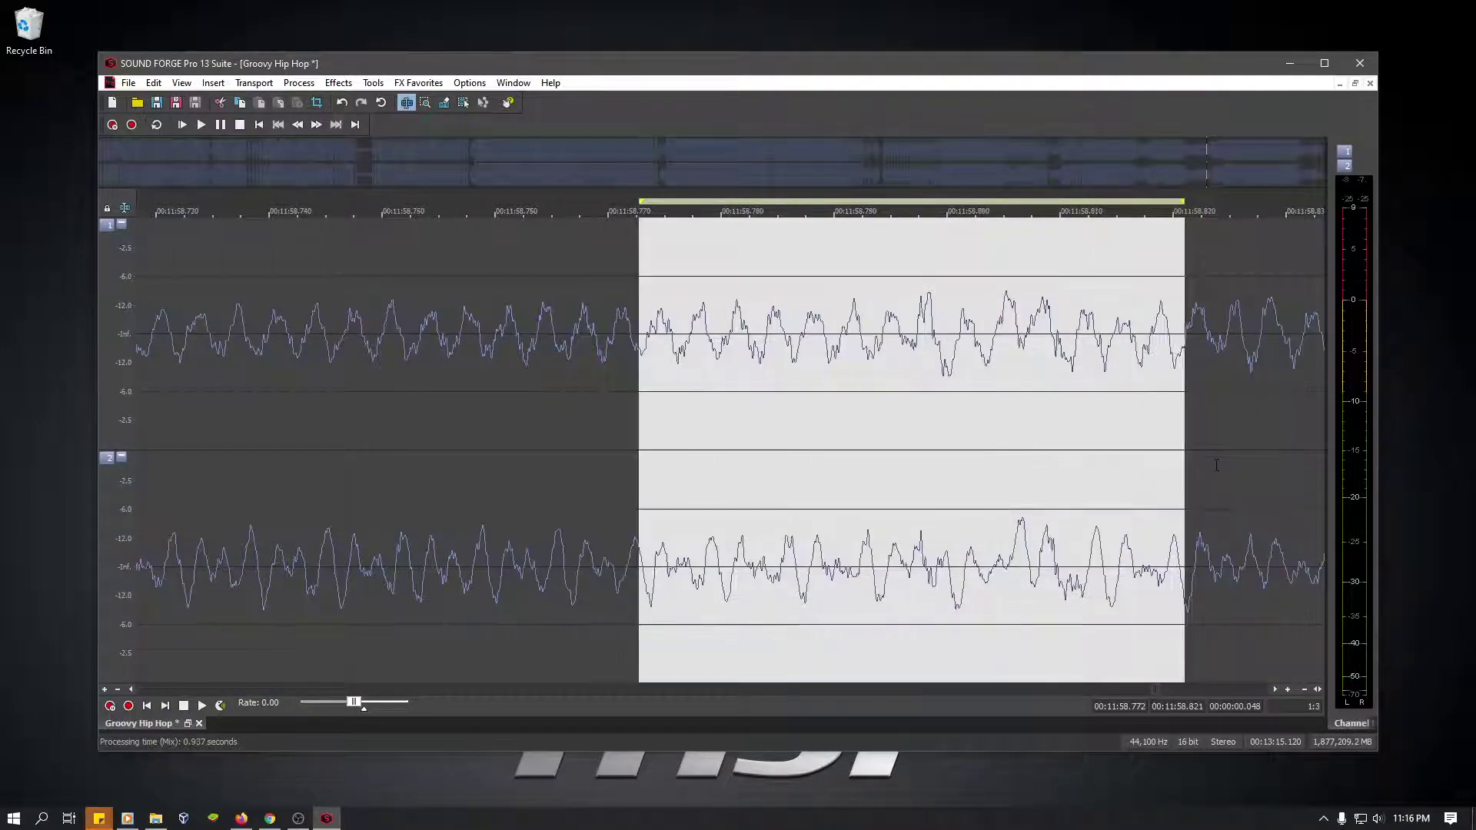
{"action": "left_click", "coordinate": [1208, 464]}
- Mix bensound-funnysong.mp3 onto the end of the track at 13:15.120 with both volumes at 0 dB and no fades
{"action": "scroll", "coordinate": [1016, 465], "scroll_direction": "down", "scroll_amount": 7}
{"action": "scroll", "coordinate": [1016, 464], "scroll_direction": "down", "scroll_amount": 5}
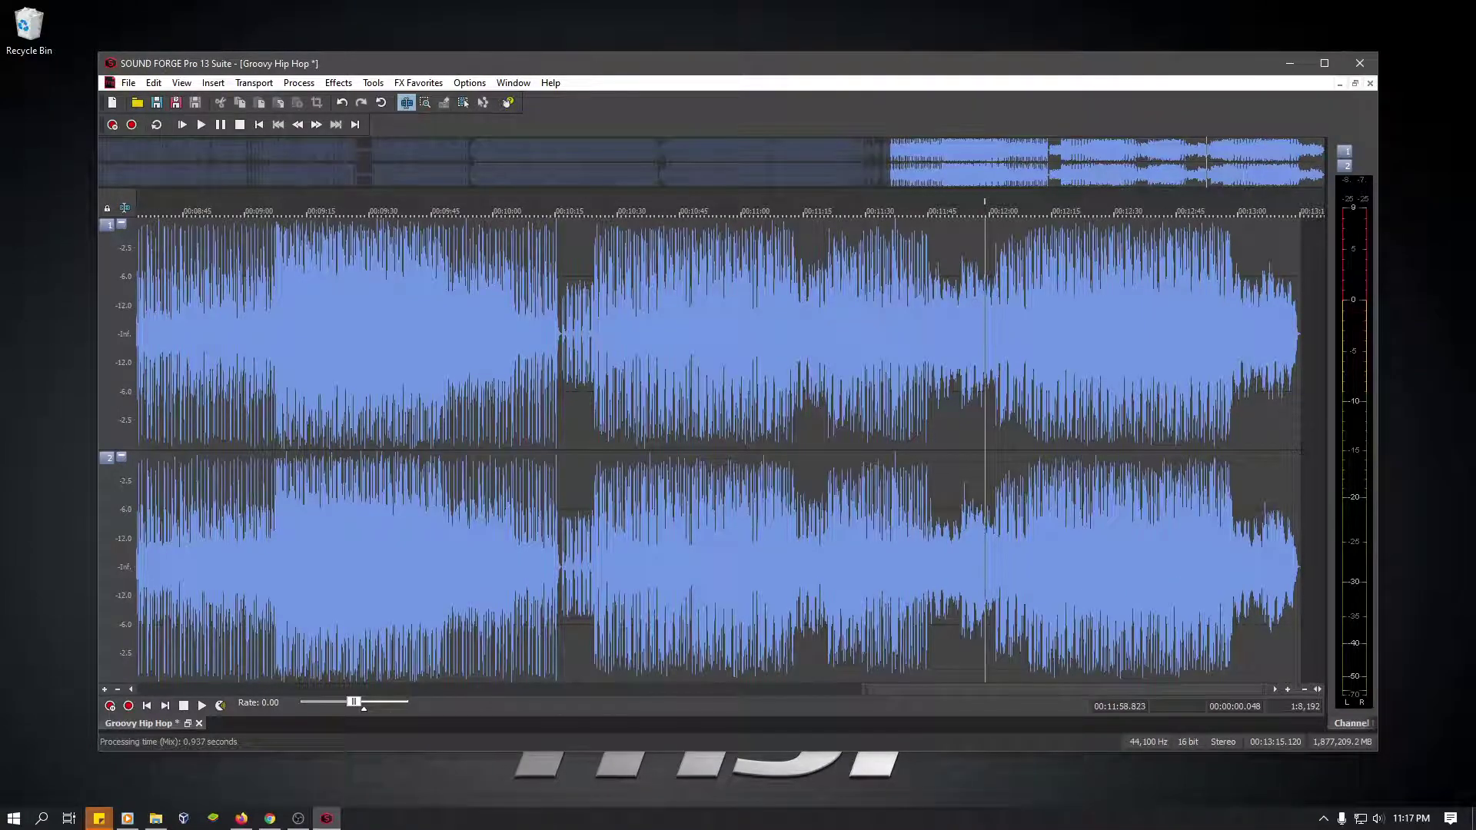
{"action": "left_click", "coordinate": [1300, 459]}
{"action": "scroll", "coordinate": [1300, 459], "scroll_direction": "up", "scroll_amount": 1}
{"action": "scroll", "coordinate": [1299, 459], "scroll_direction": "up", "scroll_amount": 4}
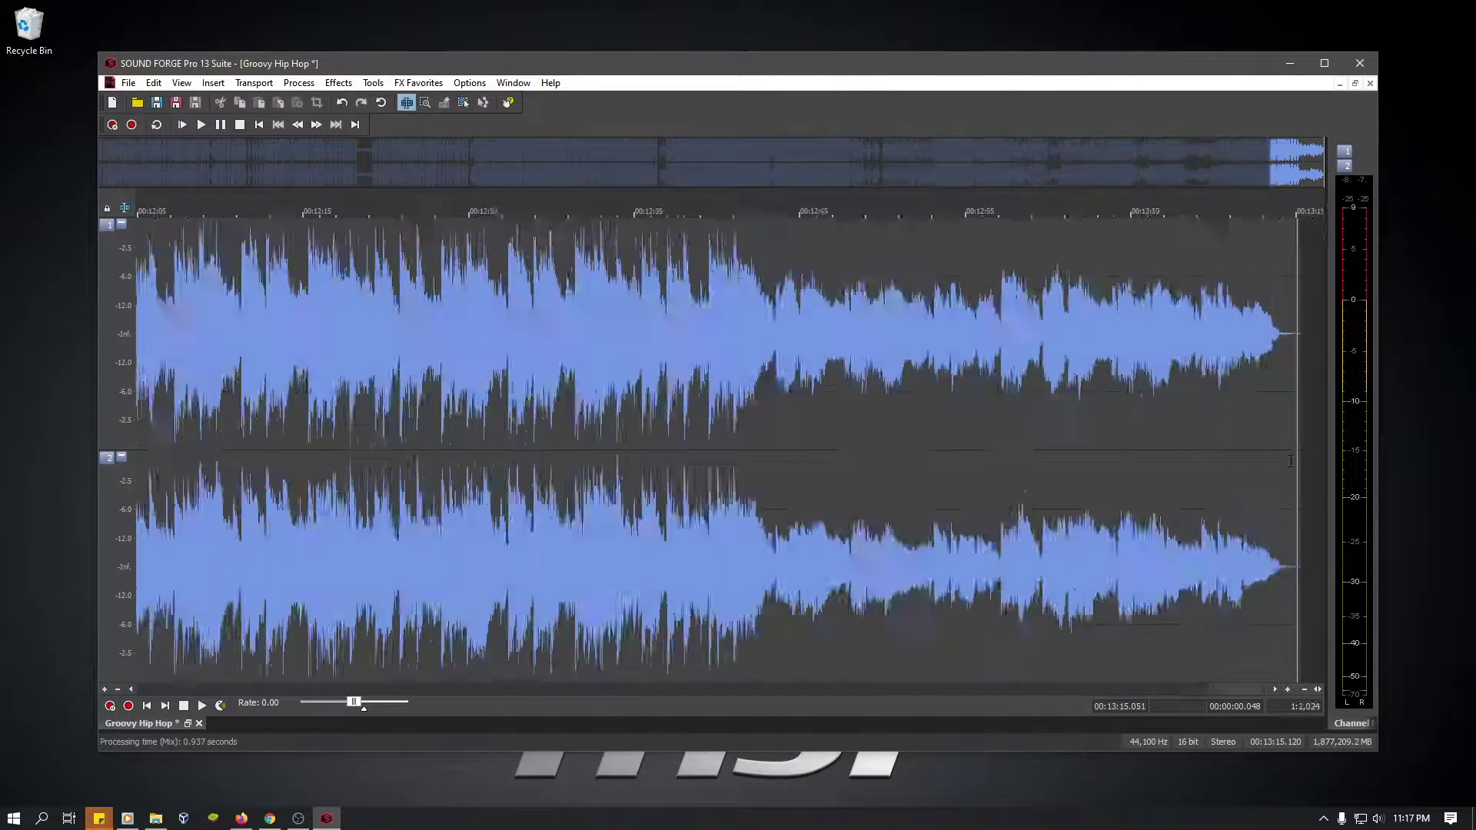
{"action": "left_click", "coordinate": [1300, 451]}
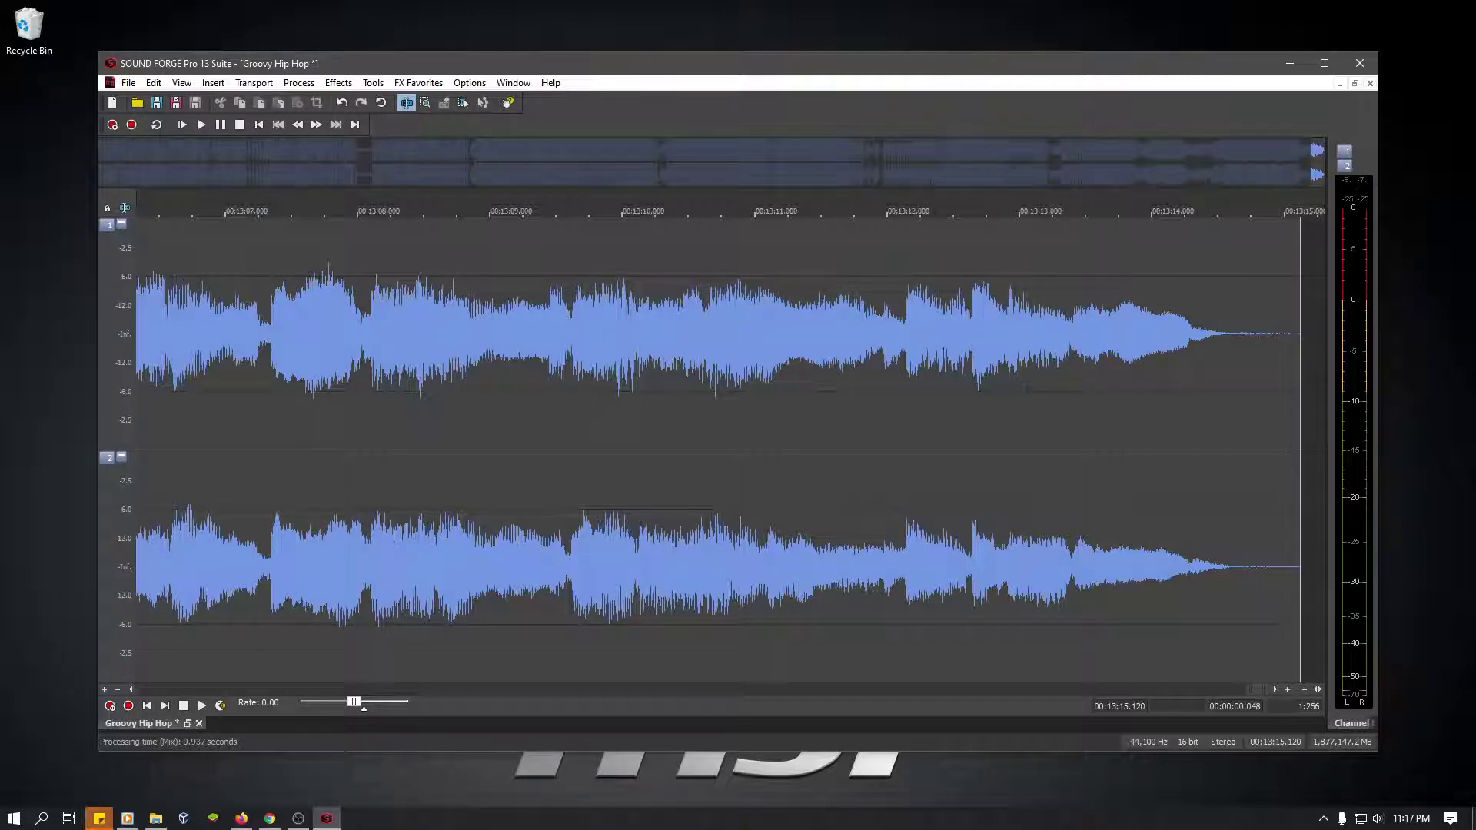
{"action": "mouse_move", "coordinate": [1324, 415]}
{"action": "left_mouse_down"}
{"action": "mouse_move", "coordinate": [1276, 413]}
{"action": "mouse_move", "coordinate": [1325, 411]}
{"action": "mouse_move", "coordinate": [1303, 408]}
{"action": "left_mouse_up"}
{"action": "key", "text": "ctrl+m"}
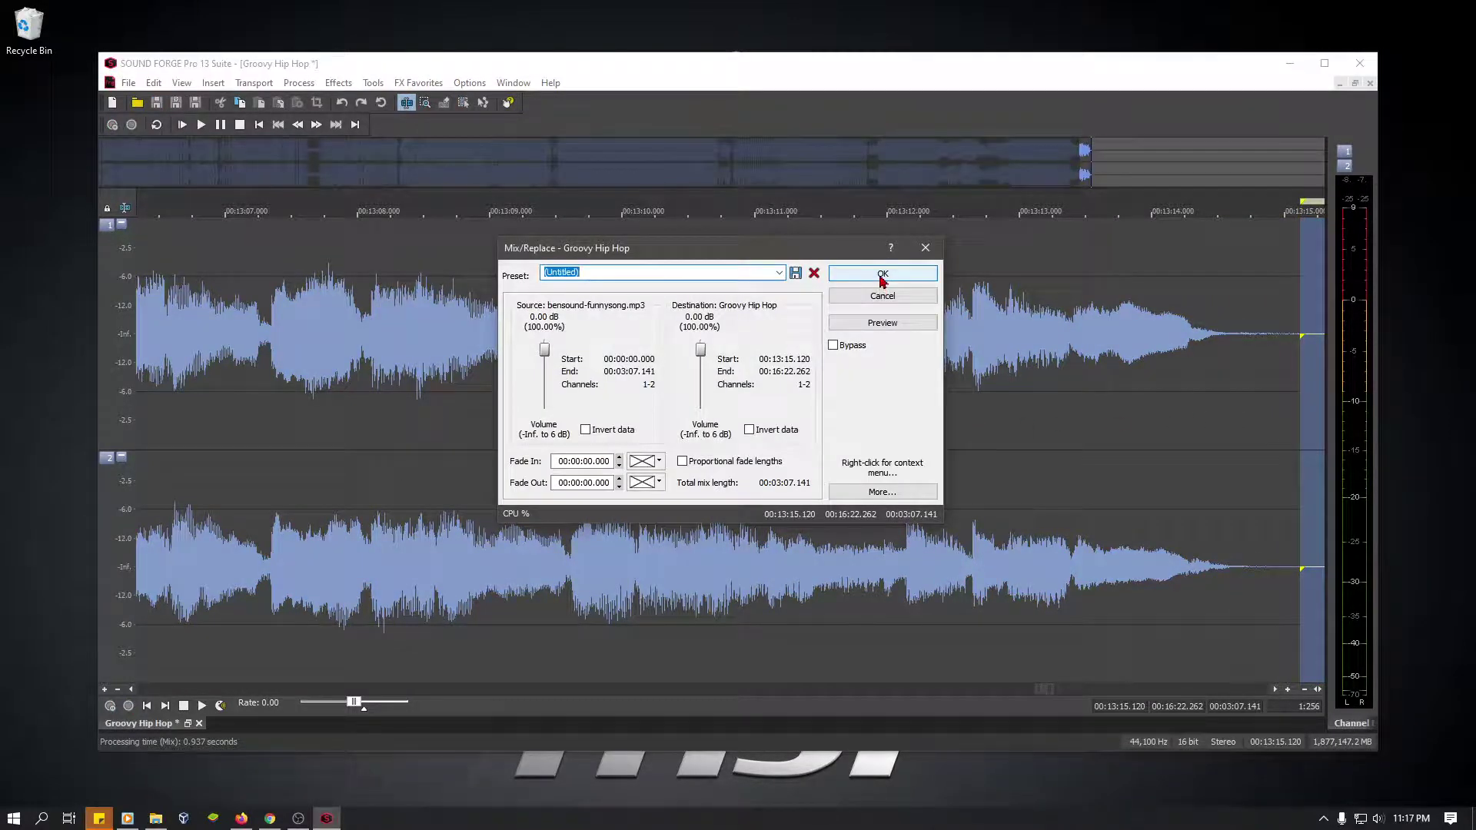
{"action": "left_click", "coordinate": [883, 277]}
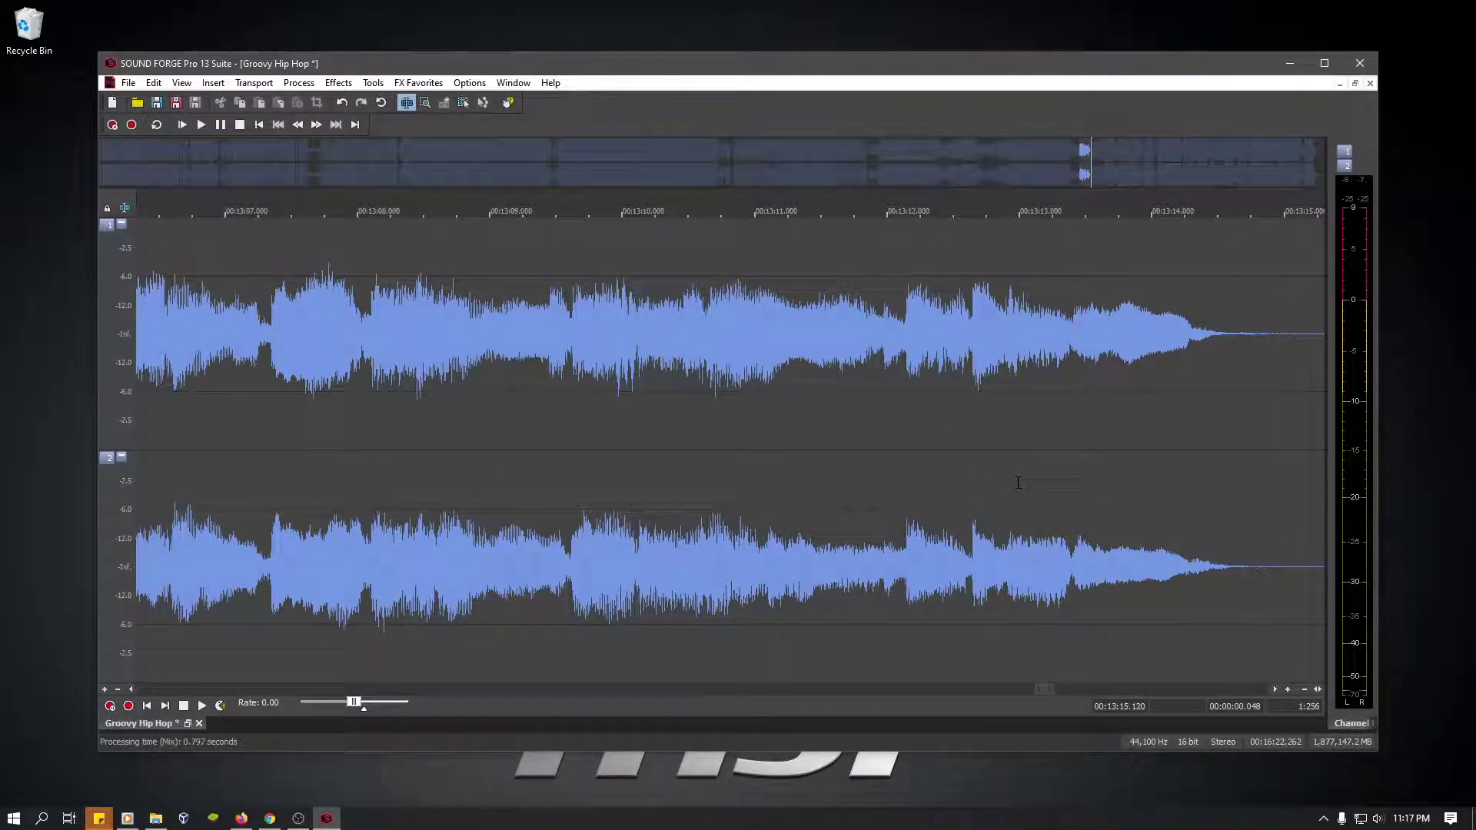
- Delete the silence between the songs from 13:15.033 to 13:15.393, about 0.36 s, and play the transition
{"action": "left_click", "coordinate": [1274, 689]}
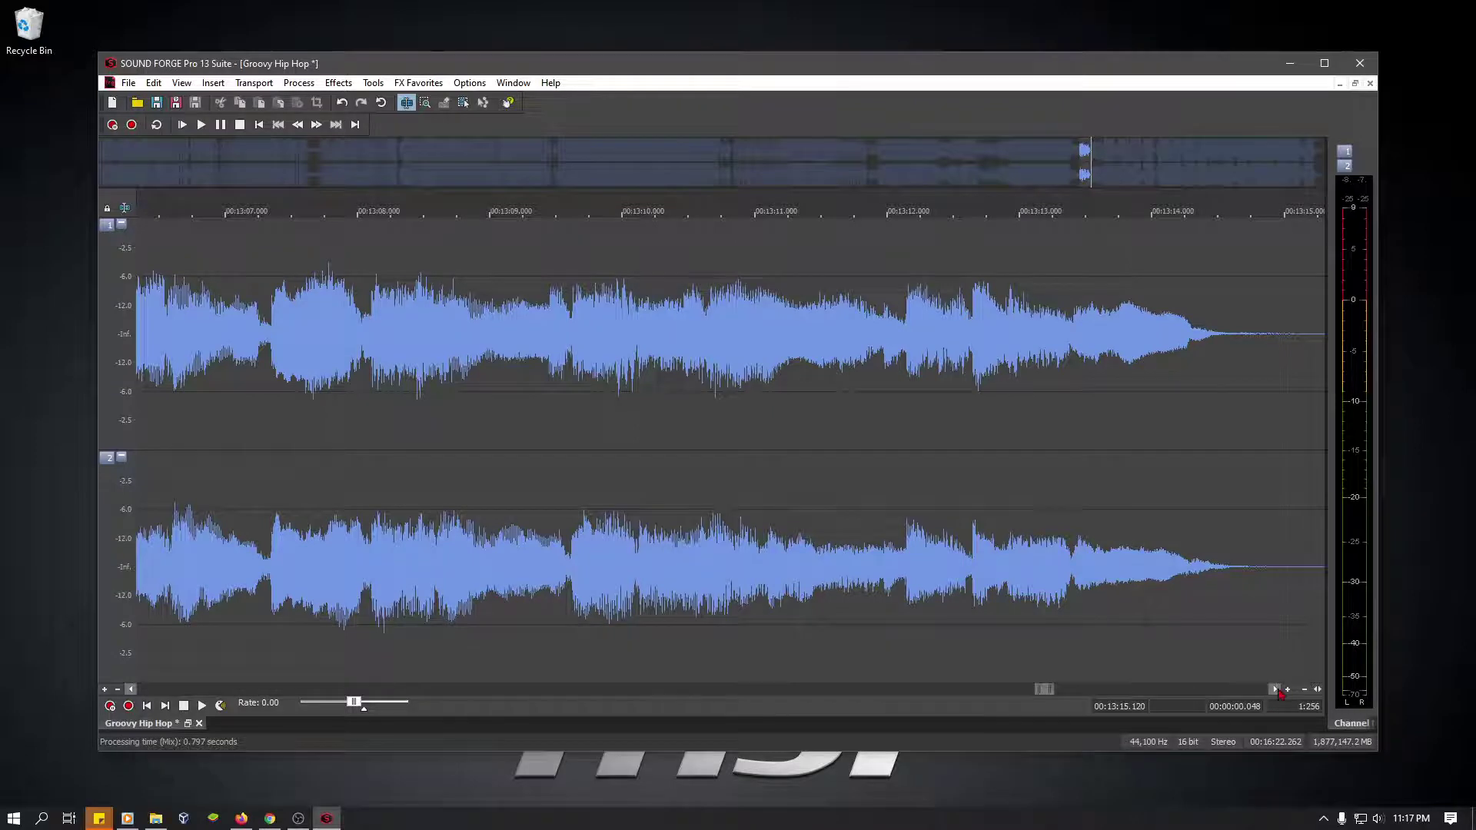
{"action": "left_click_drag", "start_coordinate": [1105, 420], "coordinate": [1058, 431]}
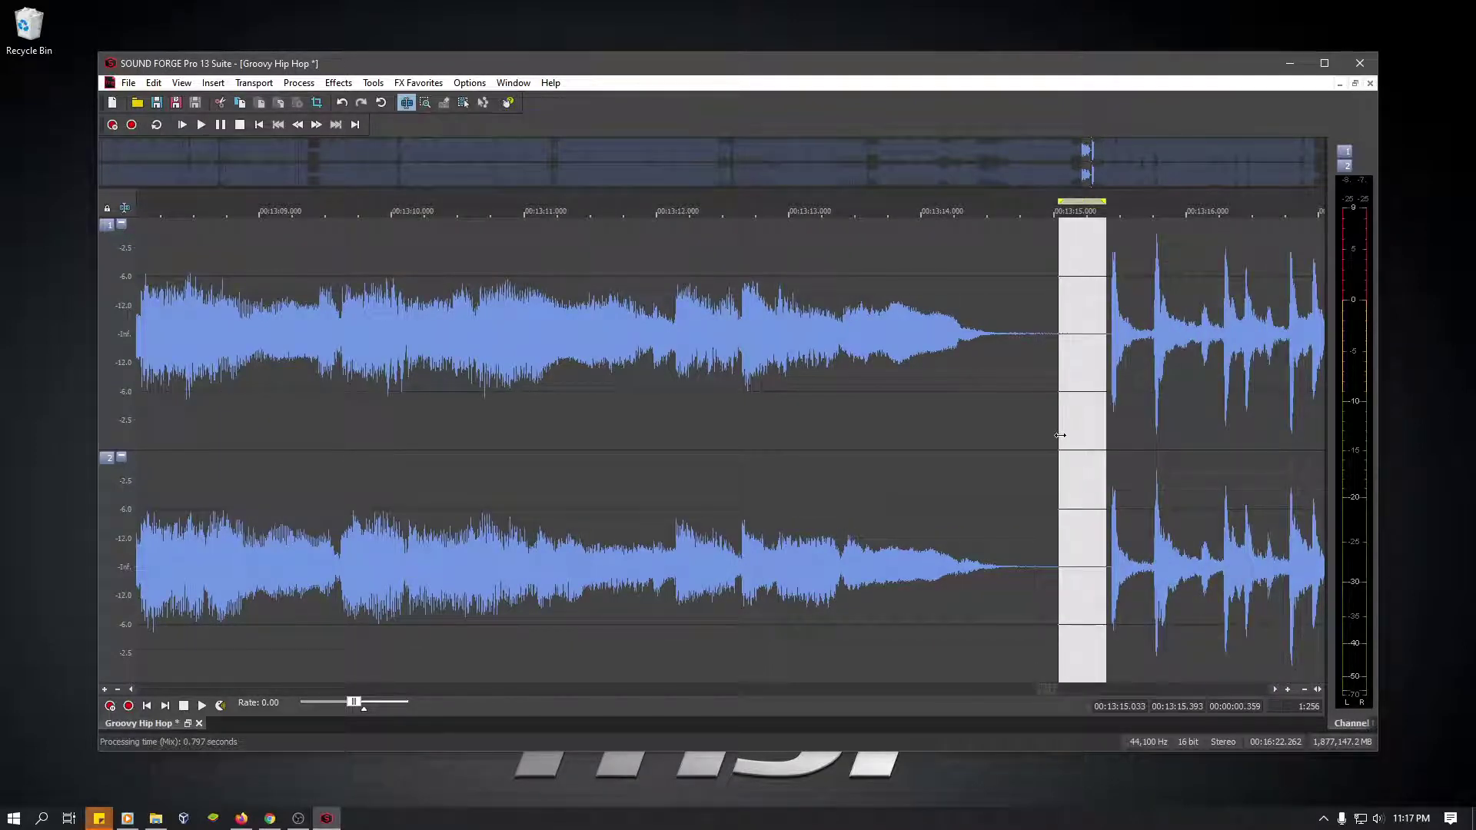
{"action": "key", "text": "Delete"}
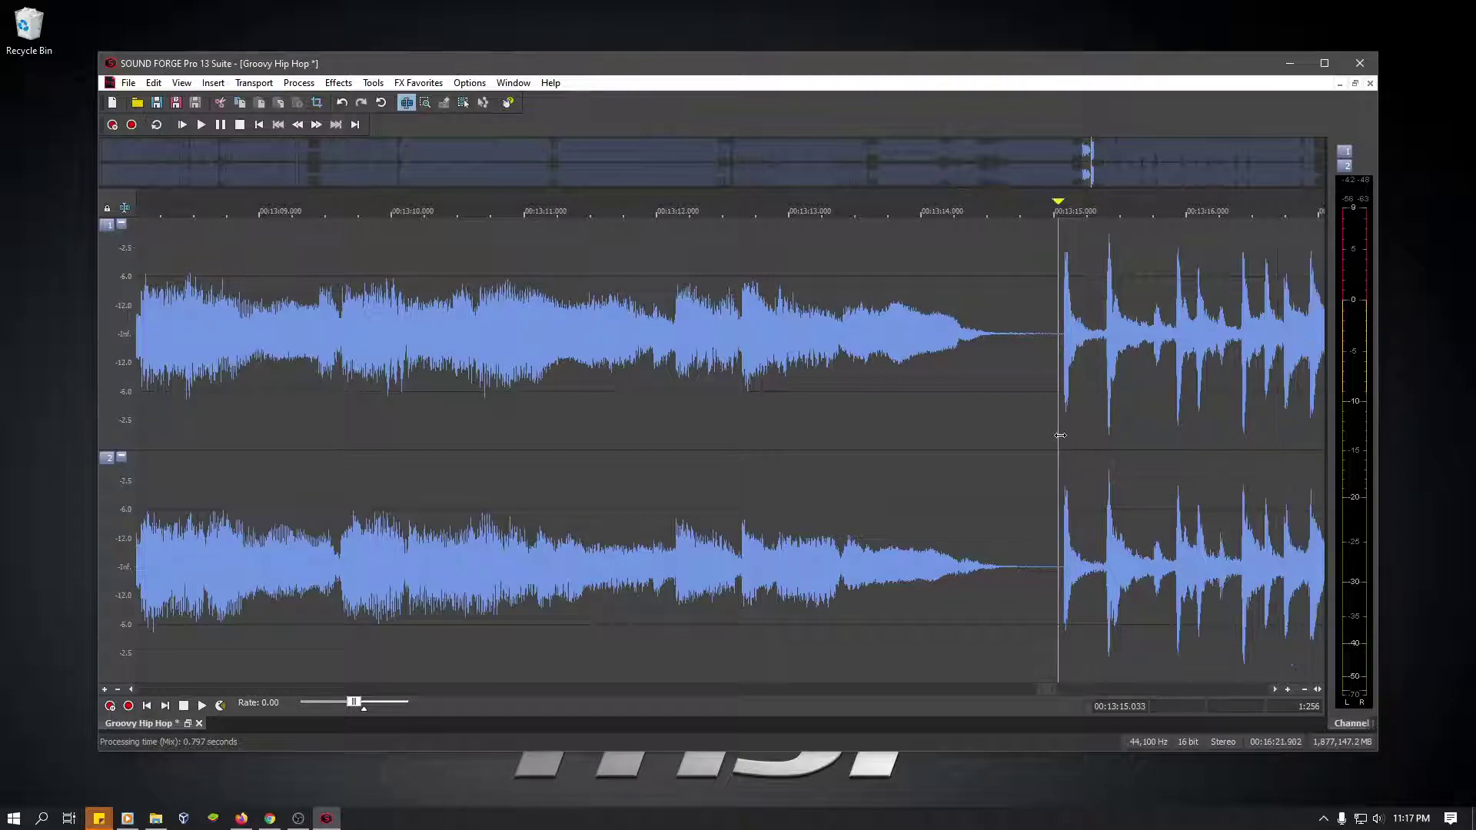
{"action": "key", "text": "space"}
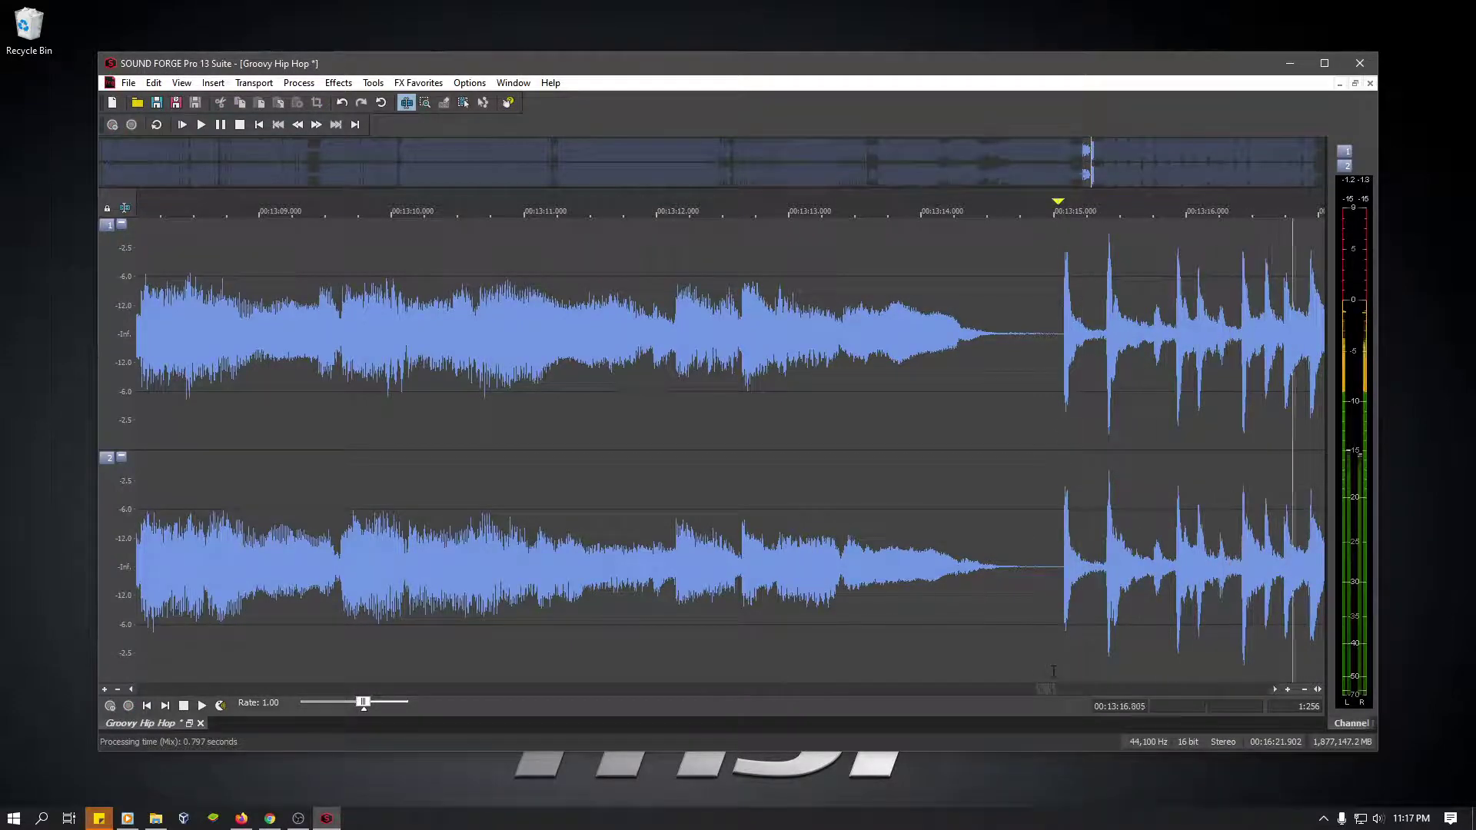
- Delete the silence after the last song from 16:18.175 to the end of the file, about 3.73 s
{"action": "scroll", "coordinate": [1054, 671], "scroll_direction": "right", "scroll_amount": 15}
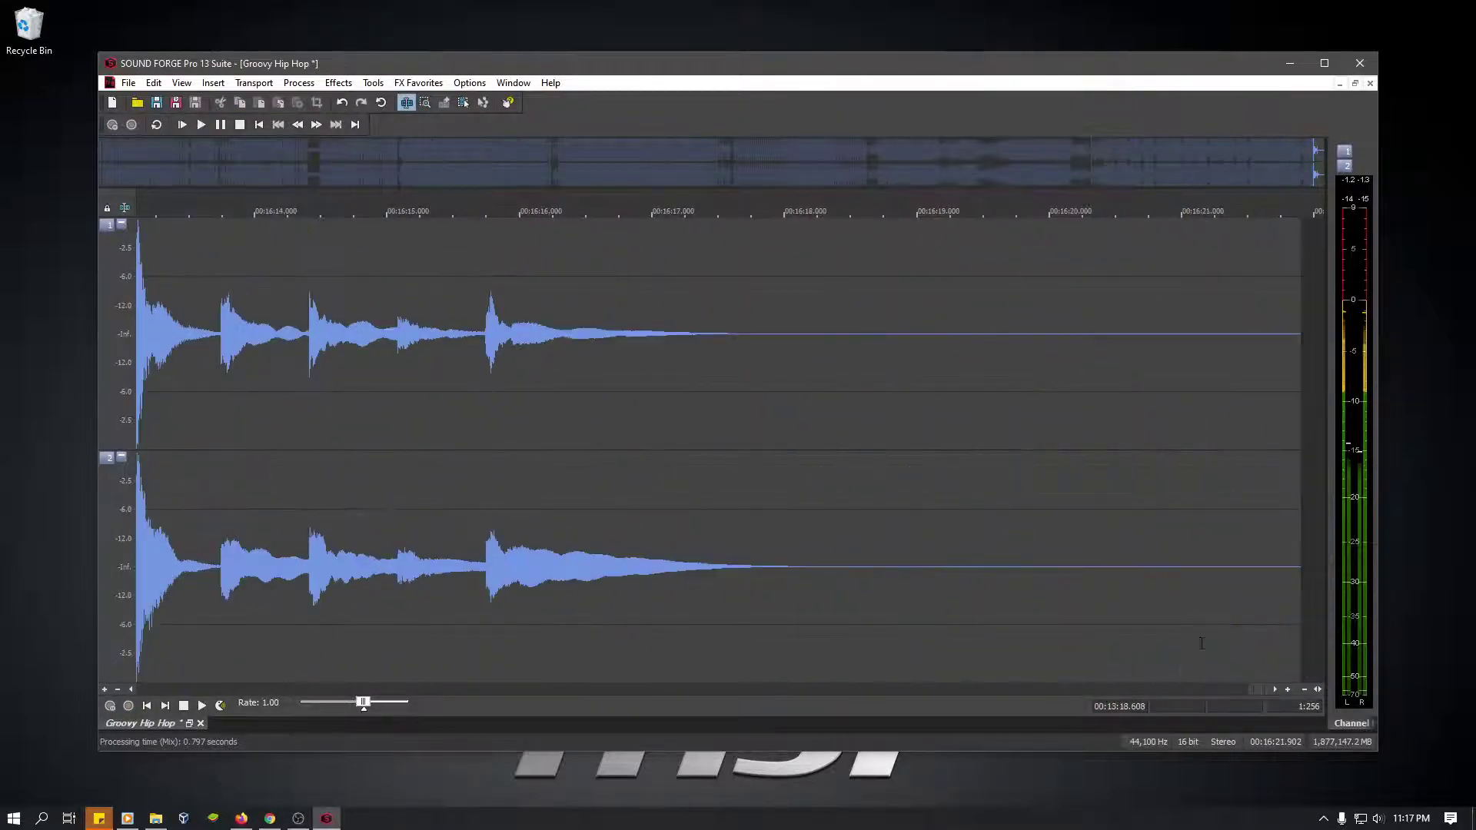
{"action": "left_click", "coordinate": [408, 461]}
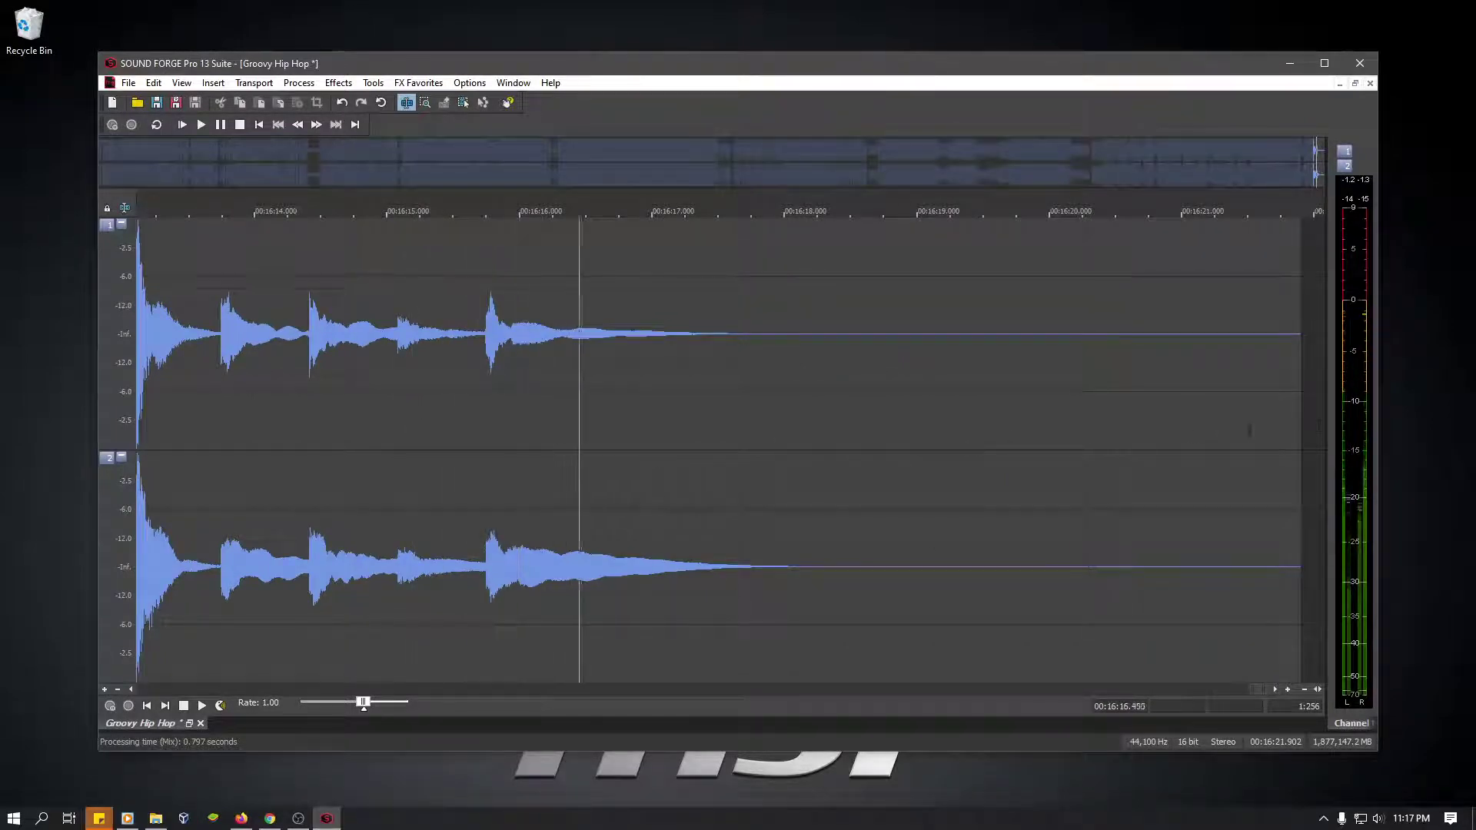
{"action": "left_click_drag", "start_coordinate": [1302, 472], "coordinate": [806, 513]}
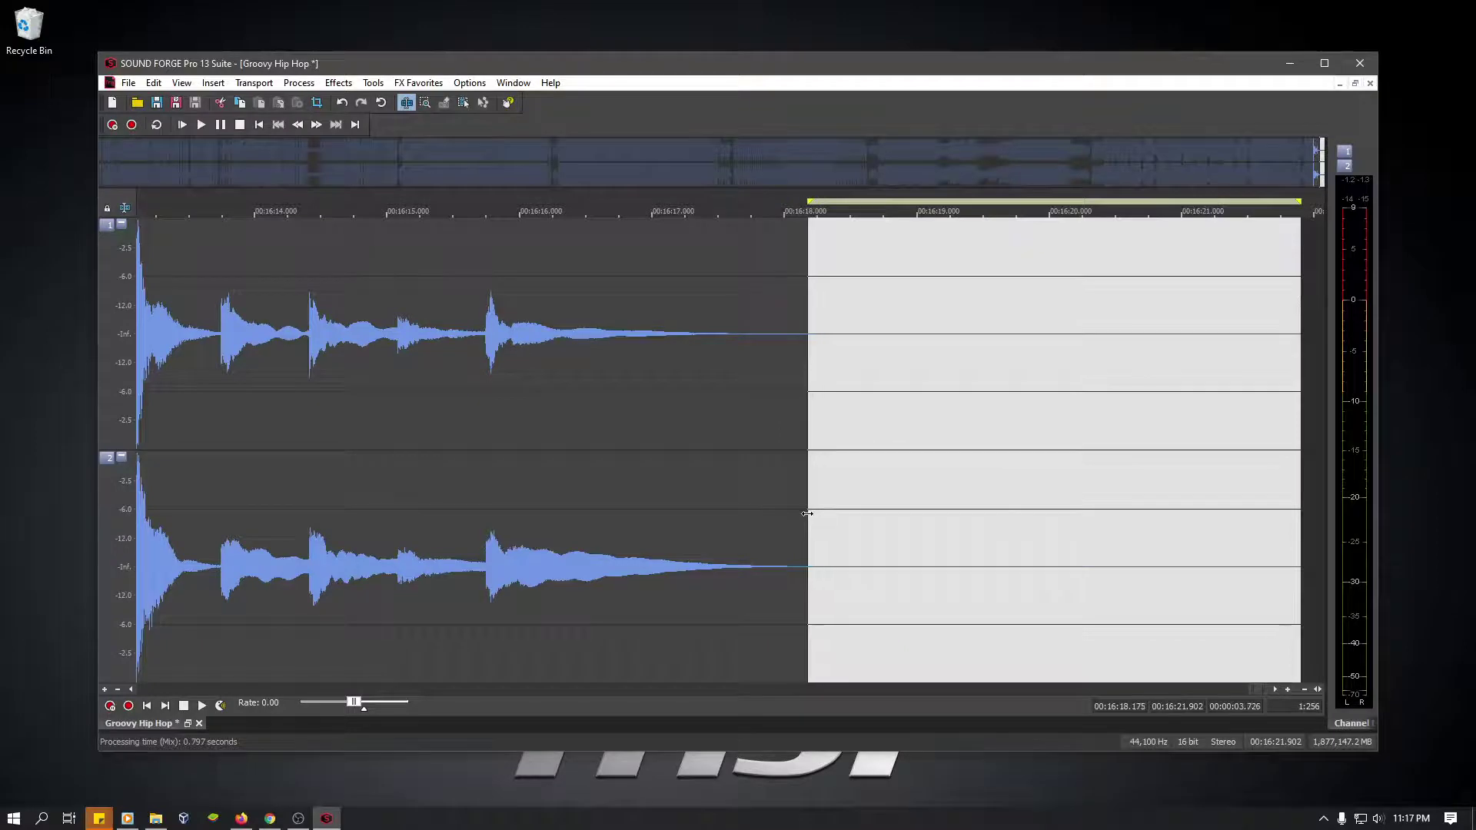
{"action": "key", "text": "Delete"}
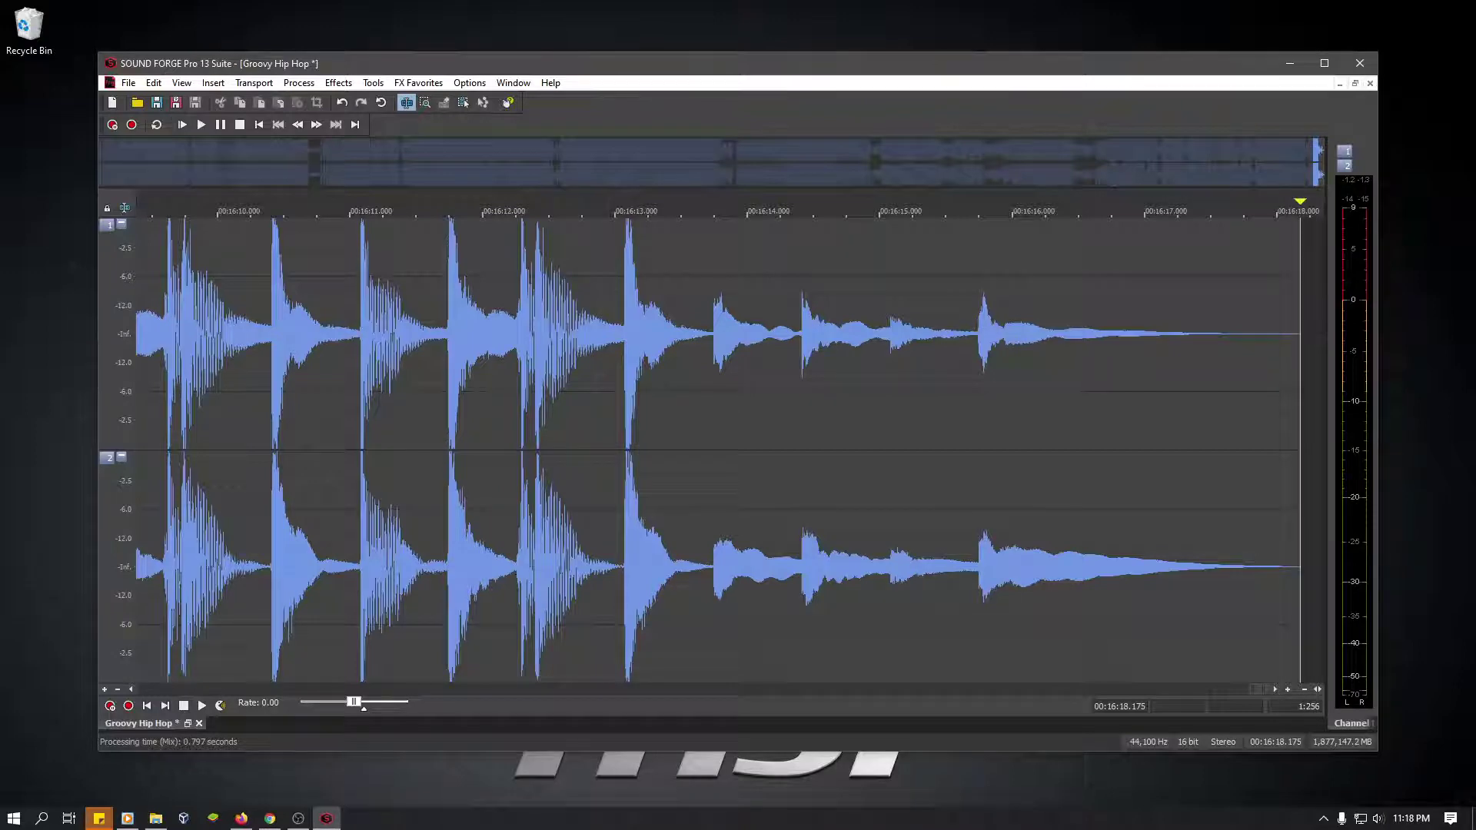
- Mix bensound-instinct.mp3 into the track from 16:17.937 with both volumes at 0 dB and no fades, and play the transition
{"action": "left_click", "coordinate": [127, 818]}
{"action": "left_click_drag", "start_coordinate": [602, 138], "coordinate": [0, 100]}
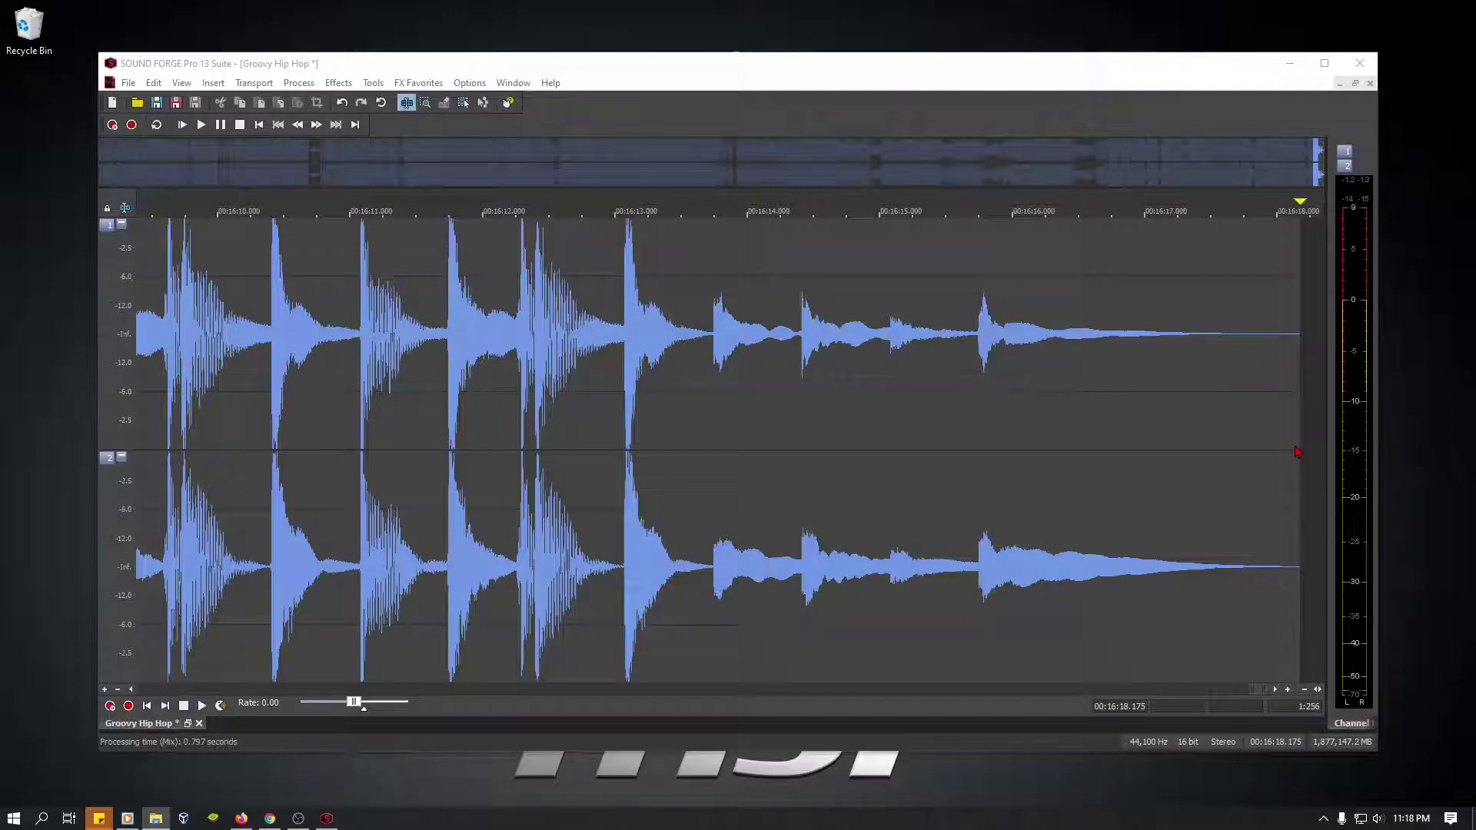
{"action": "key", "text": "shift+End"}
{"action": "left_click_drag", "start_coordinate": [1296, 446], "coordinate": [1271, 448]}
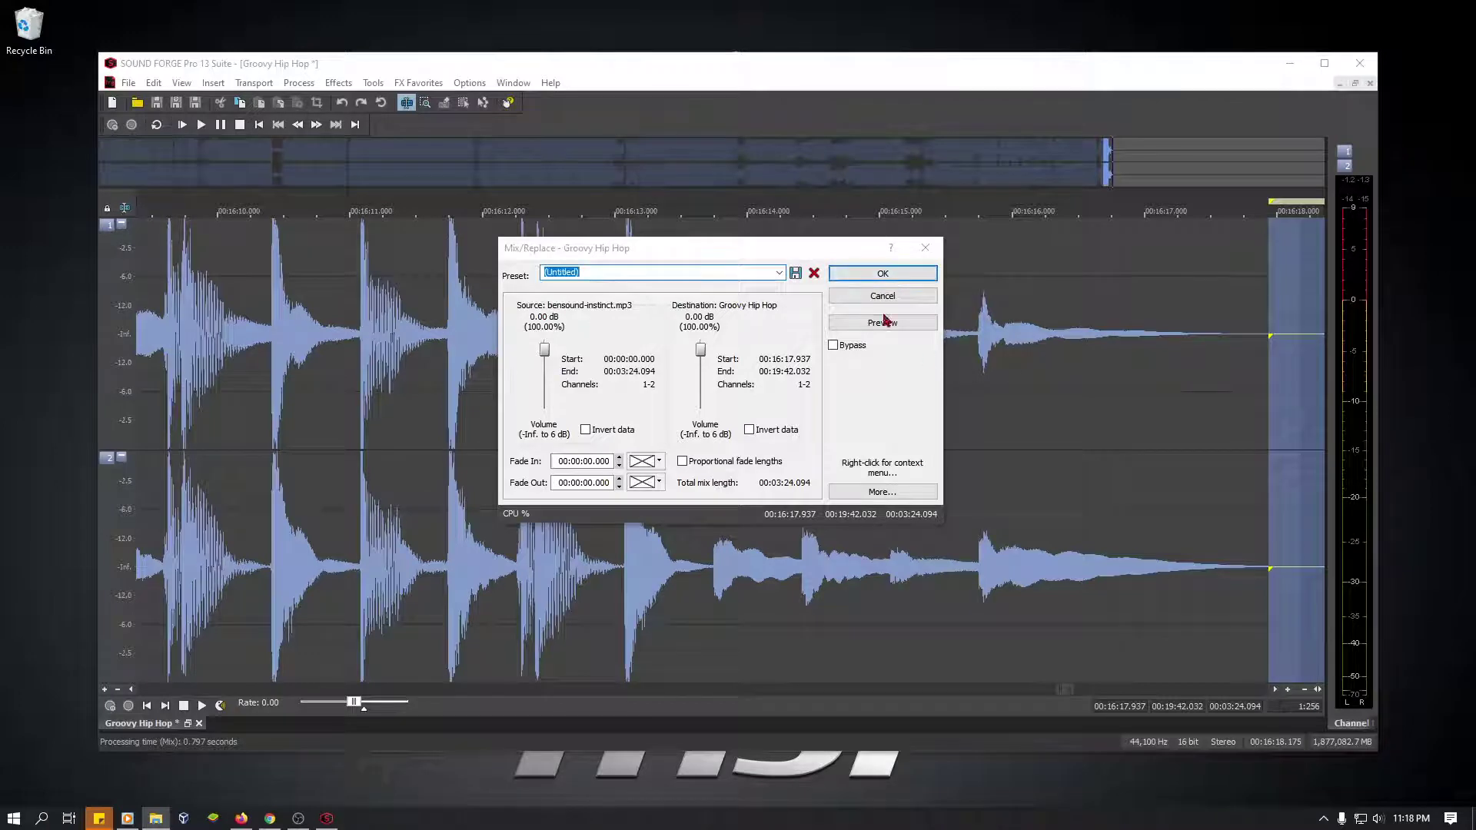
{"action": "left_click", "coordinate": [883, 275]}
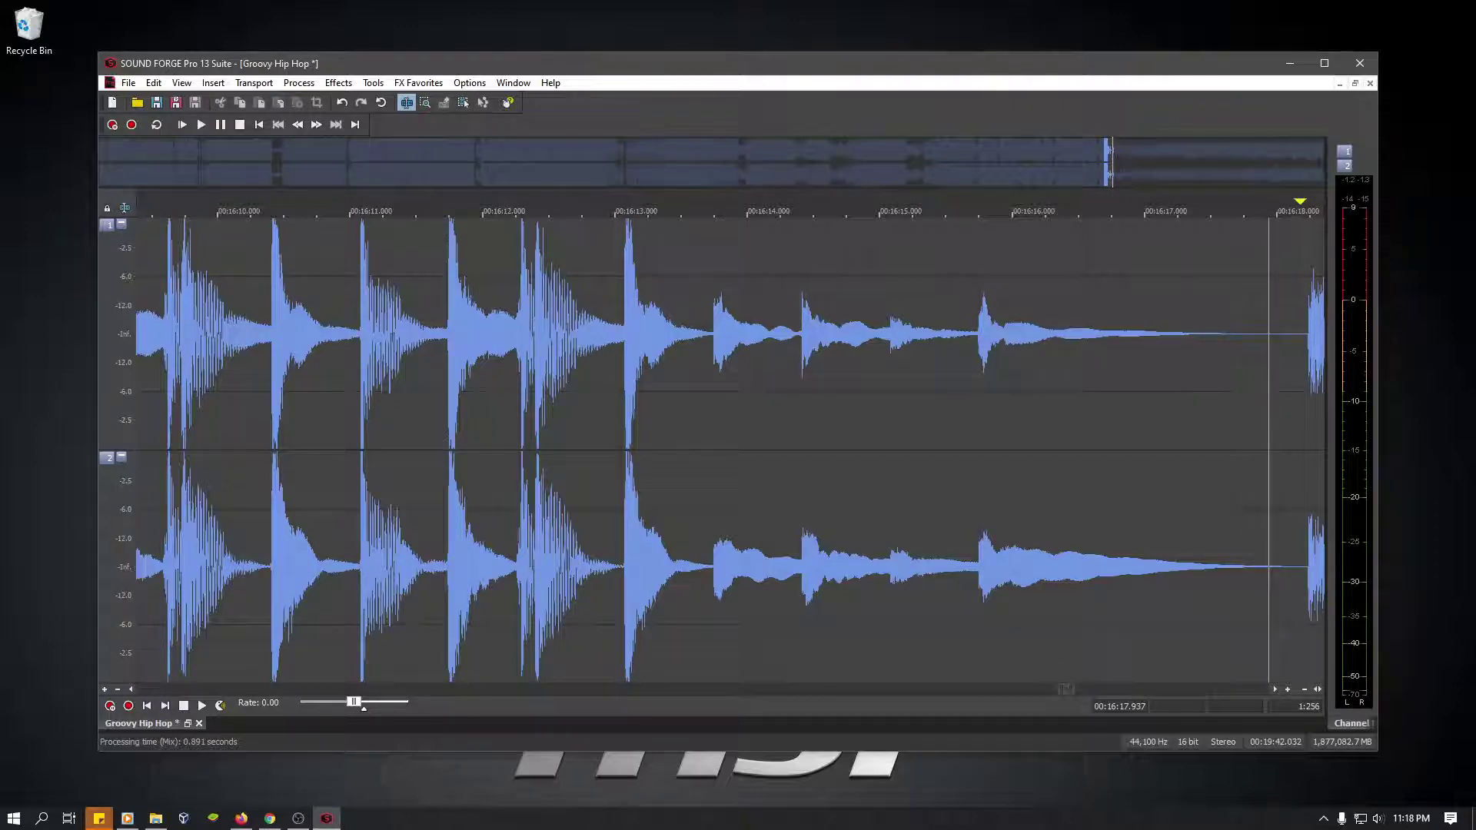
{"action": "key", "text": "space"}
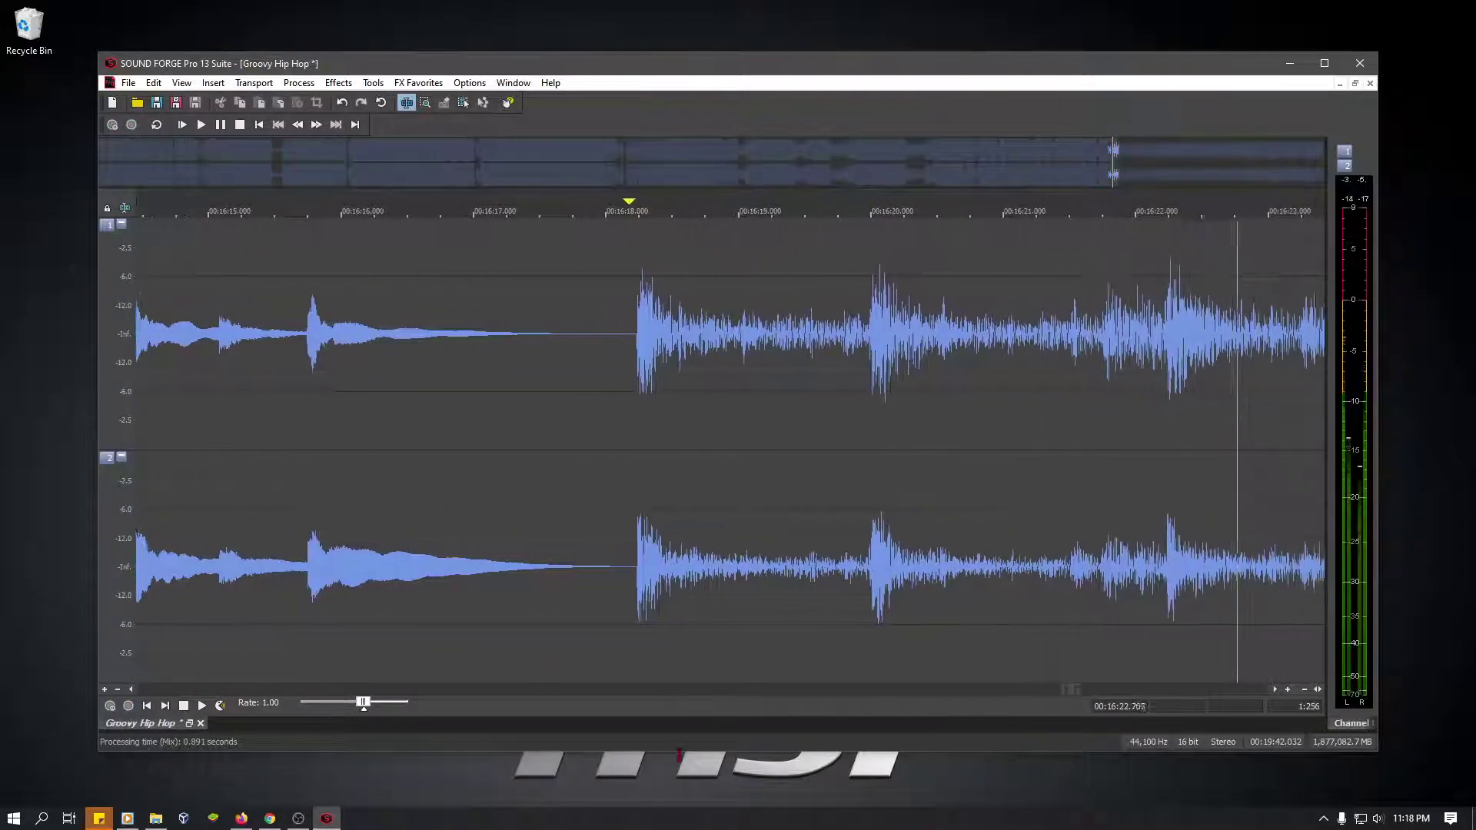
- Mix bensound-jazzyfrenchy.mp3 onto the end of the track at 19:42.032 with both volumes at 0 dB and no fades, and play the transition
{"action": "left_click_drag", "start_coordinate": [1066, 689], "coordinate": [1261, 689]}
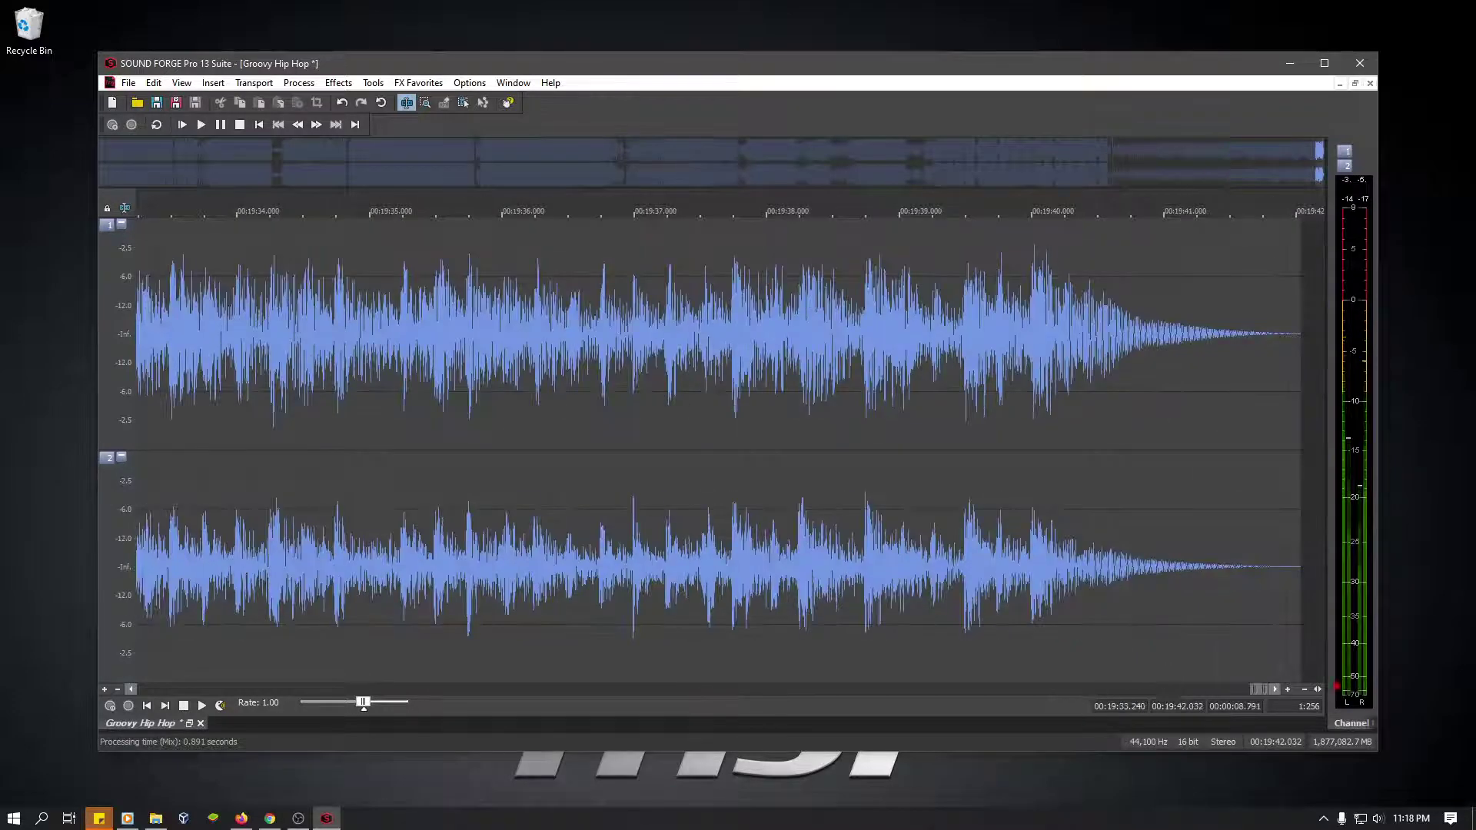
{"action": "left_click", "coordinate": [1174, 515]}
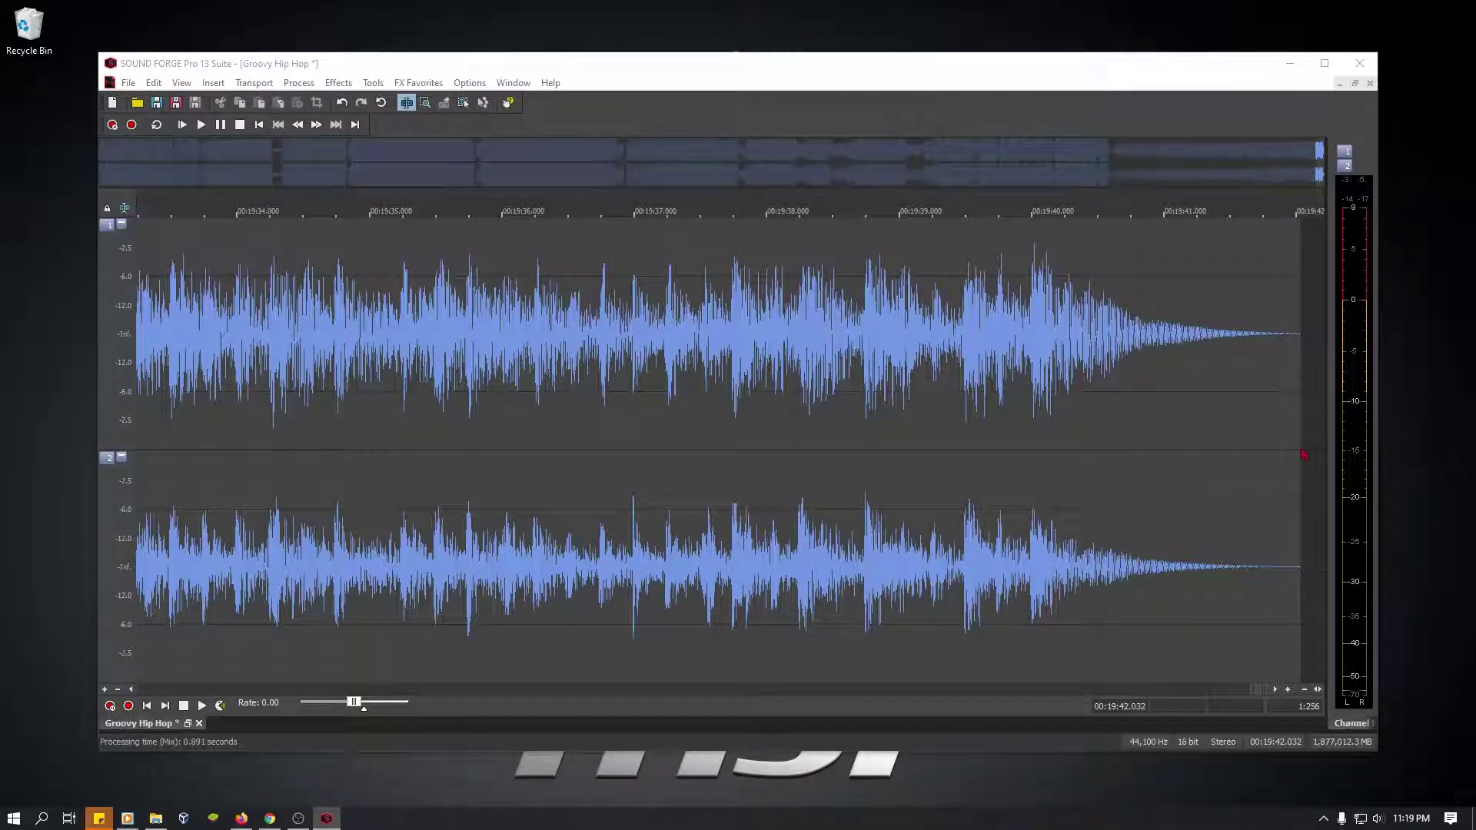
{"action": "left_click_drag", "start_coordinate": [1304, 455], "coordinate": [1305, 452]}
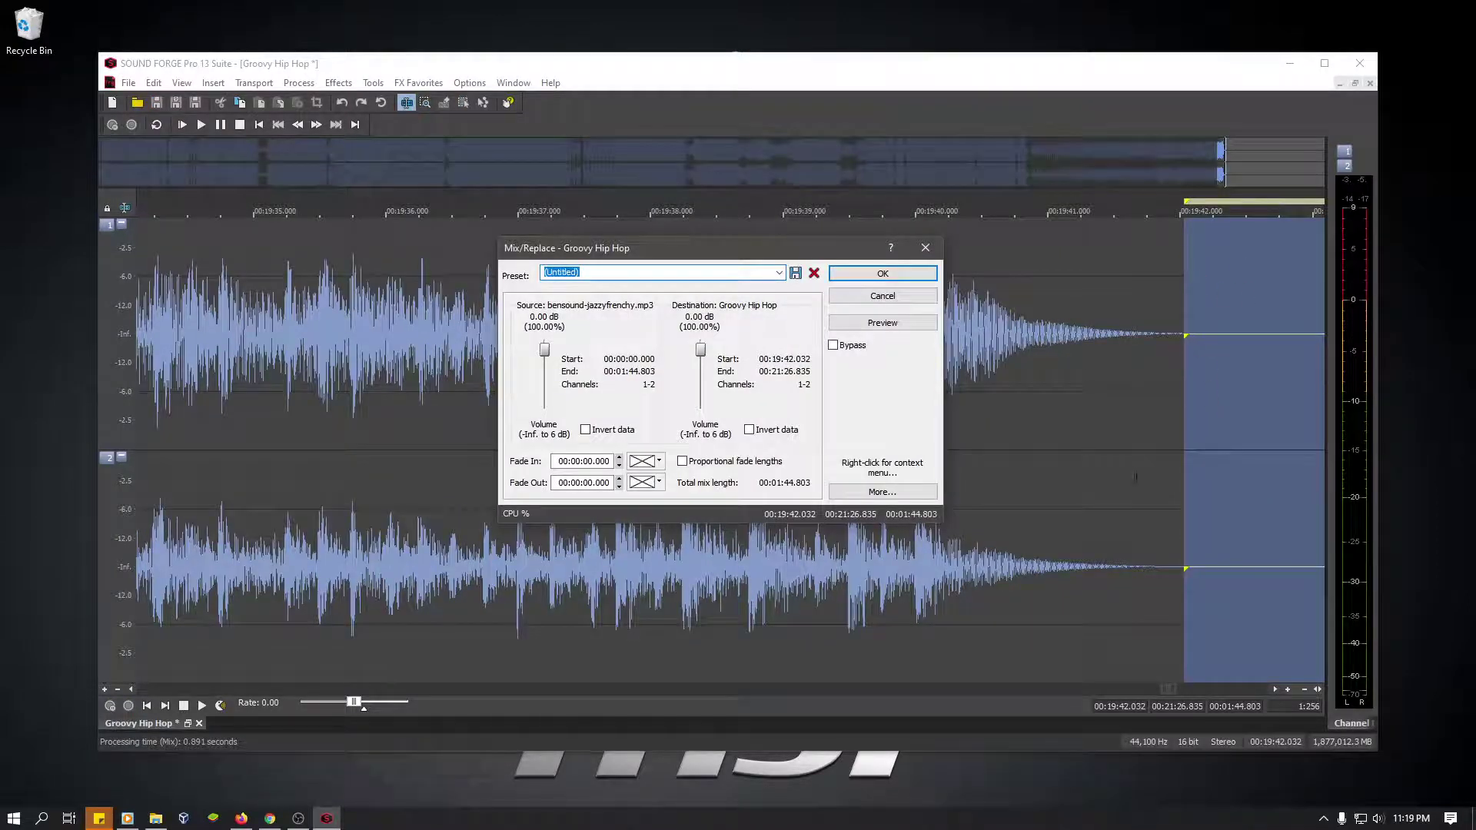
{"action": "left_click", "coordinate": [881, 276]}
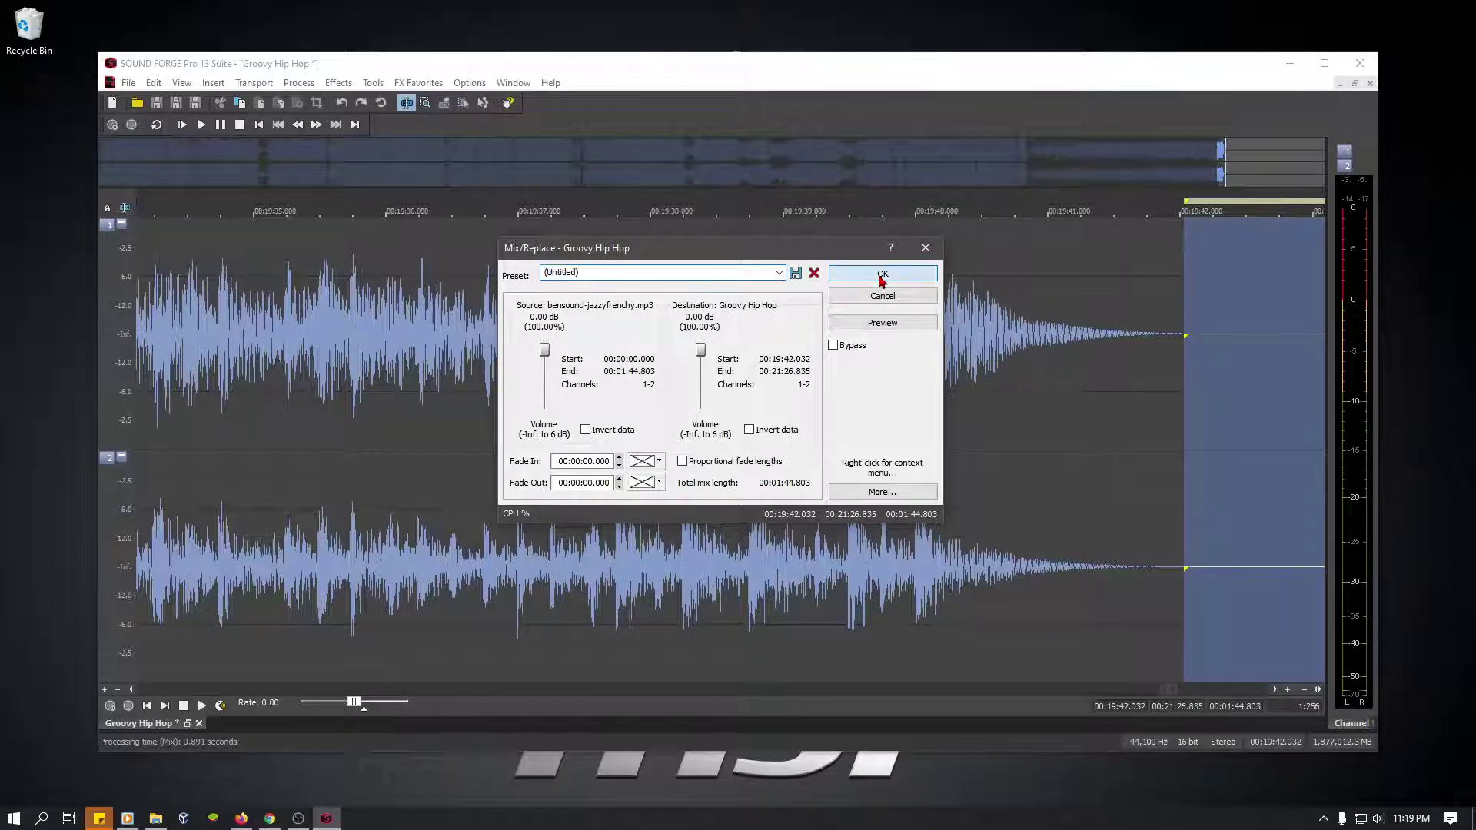
{"action": "key", "text": "space"}
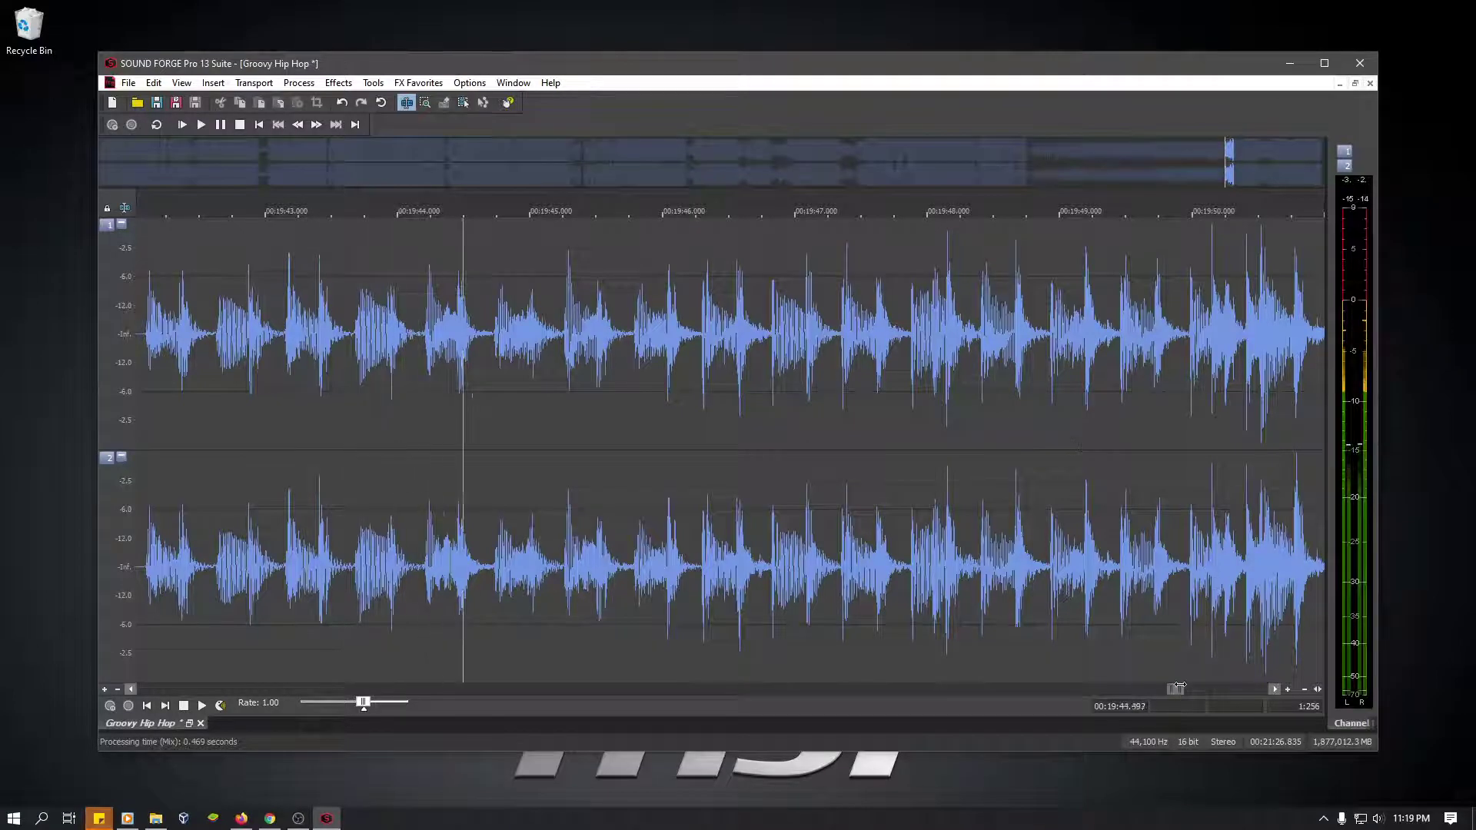
- Play the last song's ending and delete the silence from 21:25.497 to the end of the file, about 1.34 s
{"action": "key", "text": "ctrl+End"}
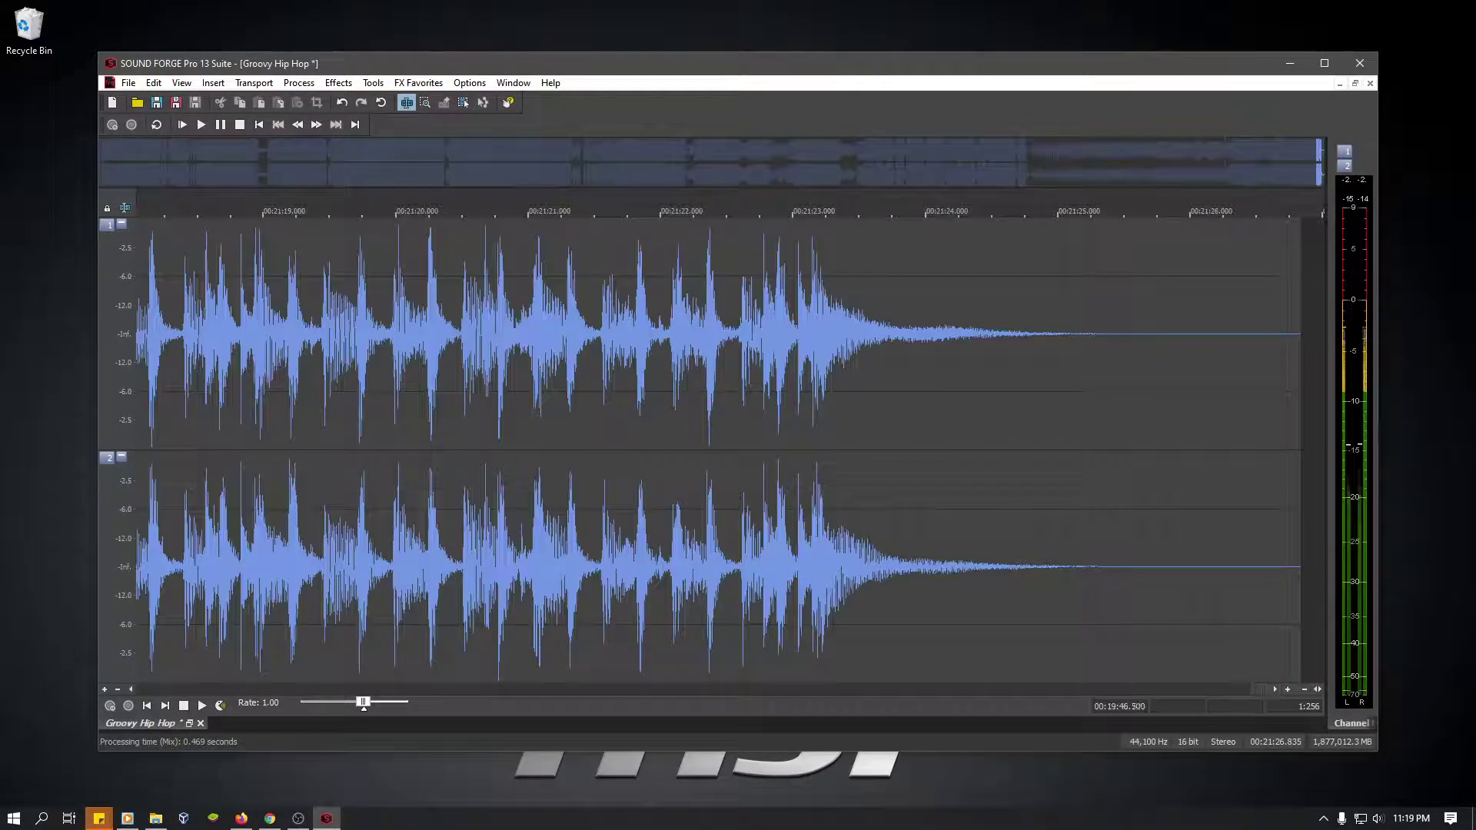
{"action": "left_click", "coordinate": [861, 462]}
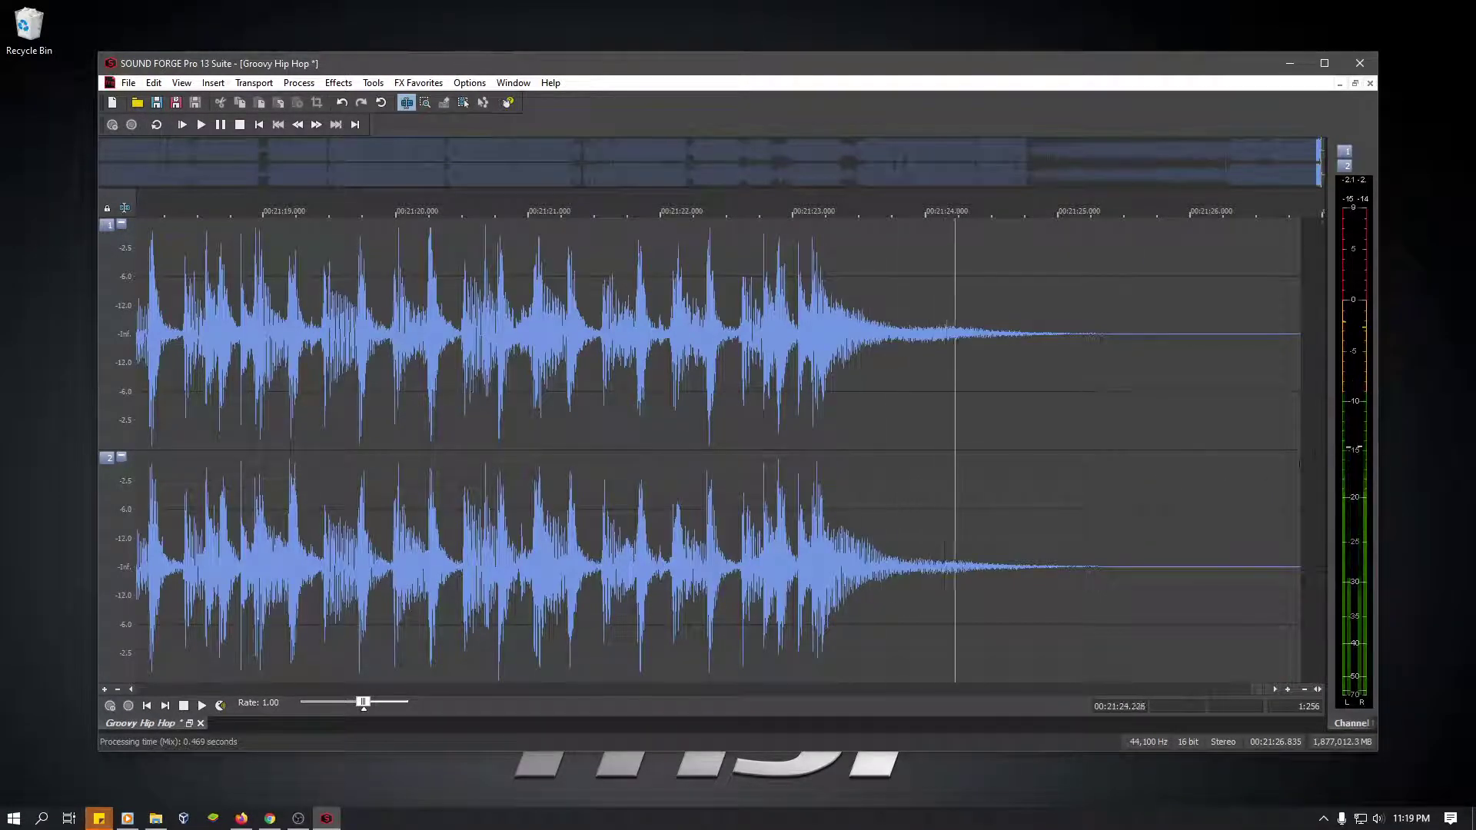
{"action": "left_click_drag", "start_coordinate": [1301, 461], "coordinate": [1123, 479]}
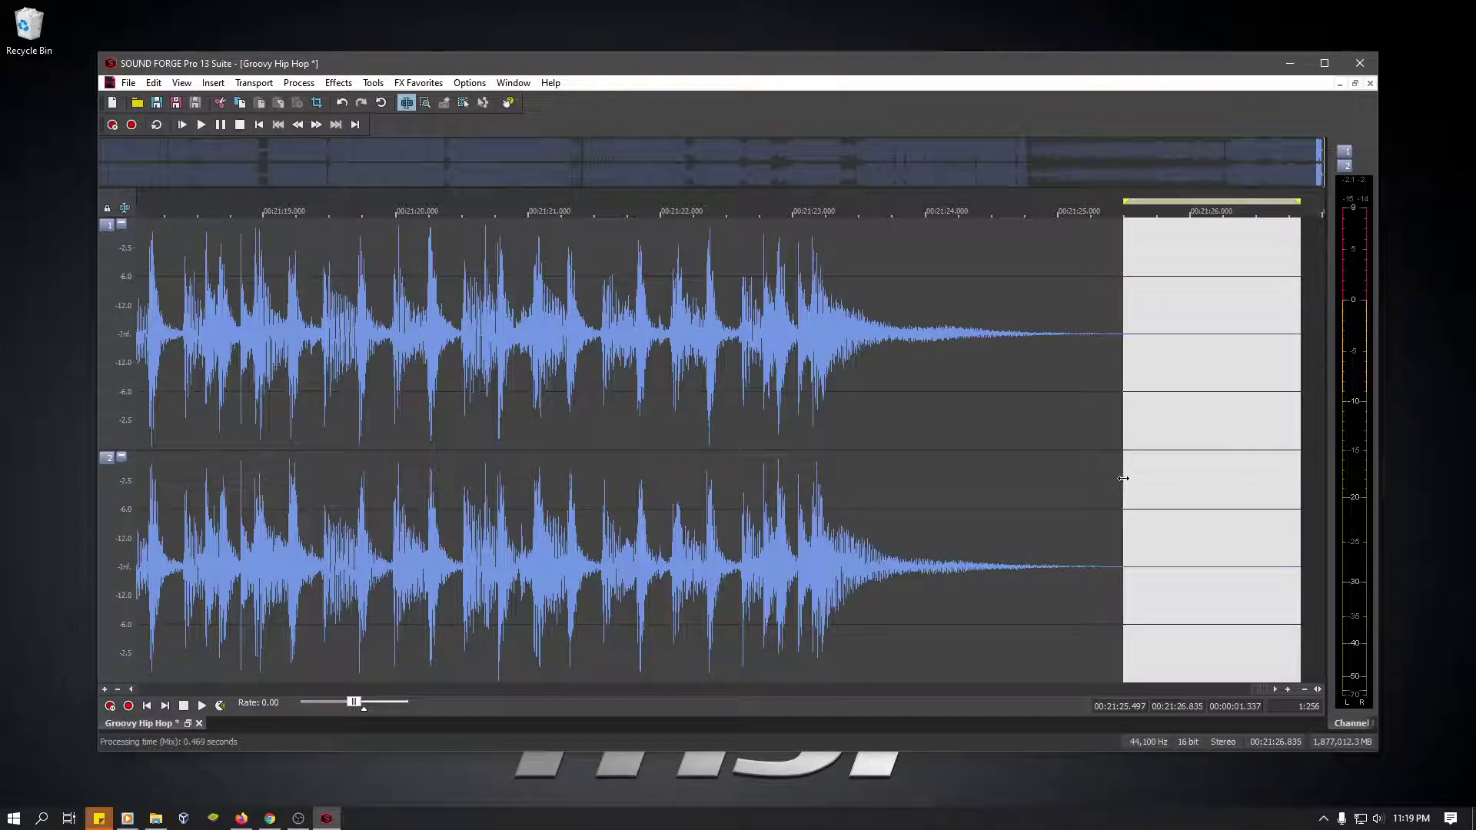
{"action": "key", "text": "Delete"}
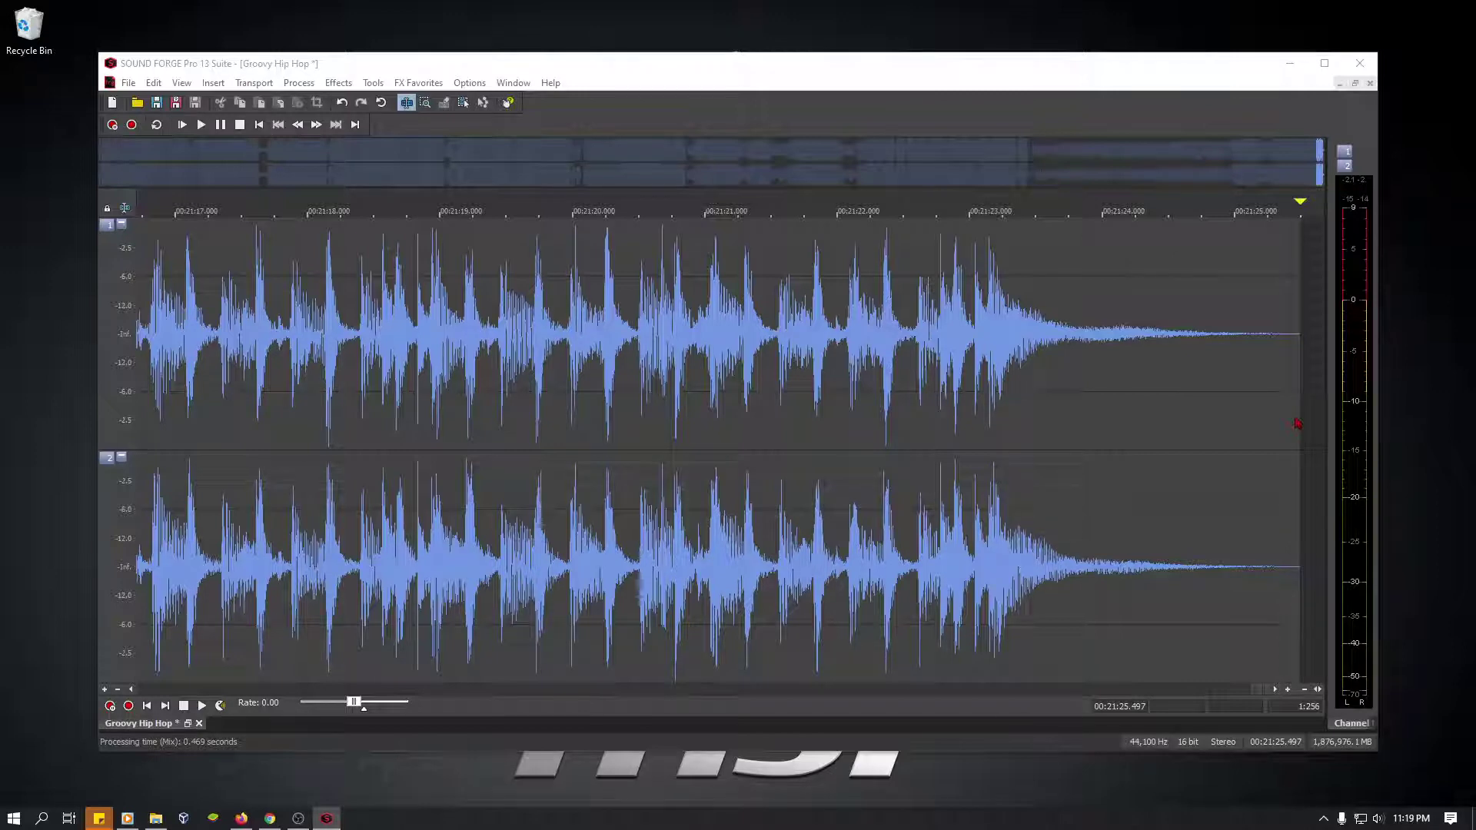
- Mix bensound-moose.mp3 into the track from 21:25.224 with both volumes at 0 dB and no fades, and play the transition
{"action": "key", "text": "ctrl+m"}
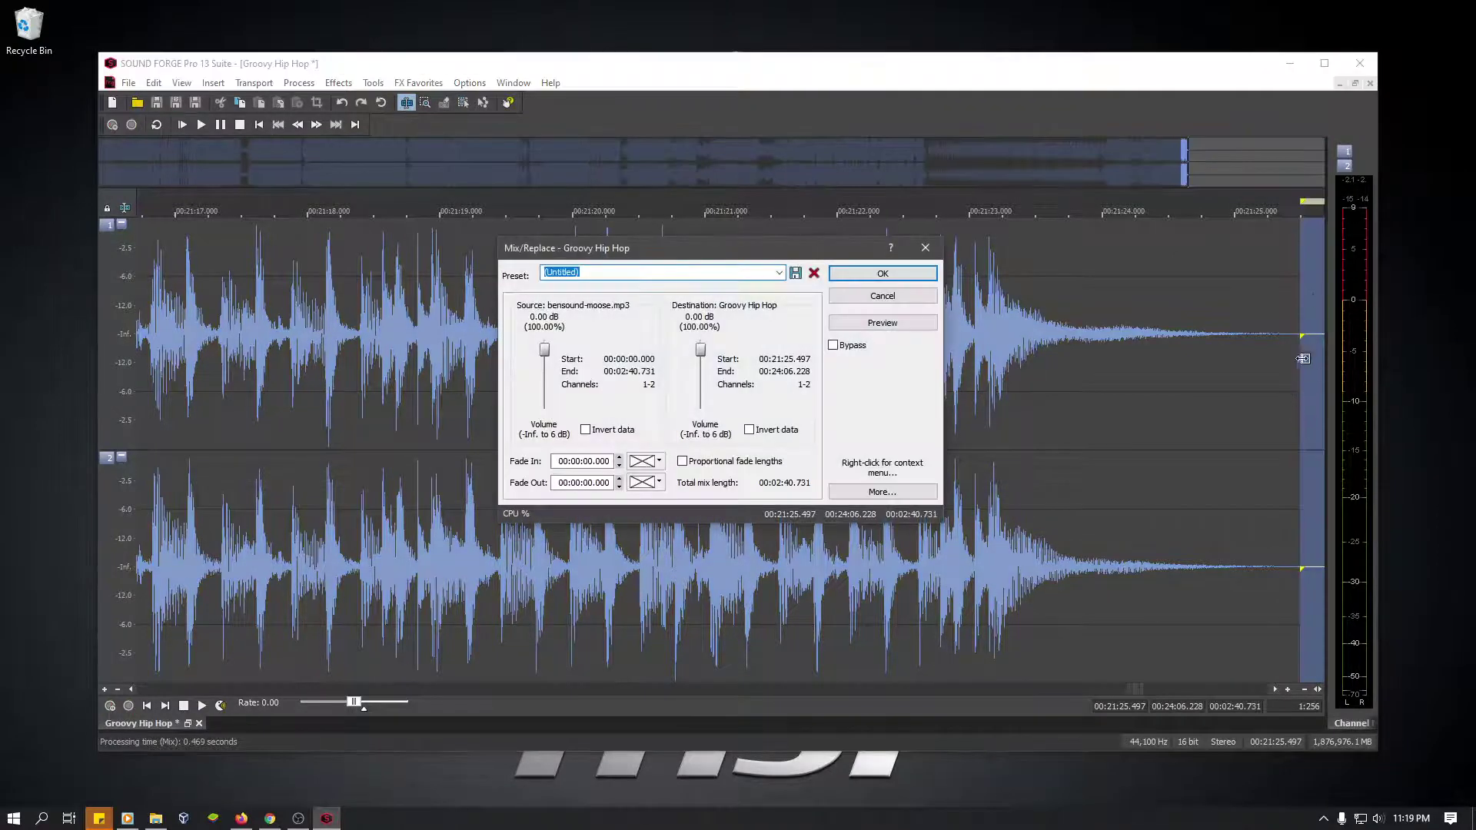
{"action": "left_click", "coordinate": [882, 295]}
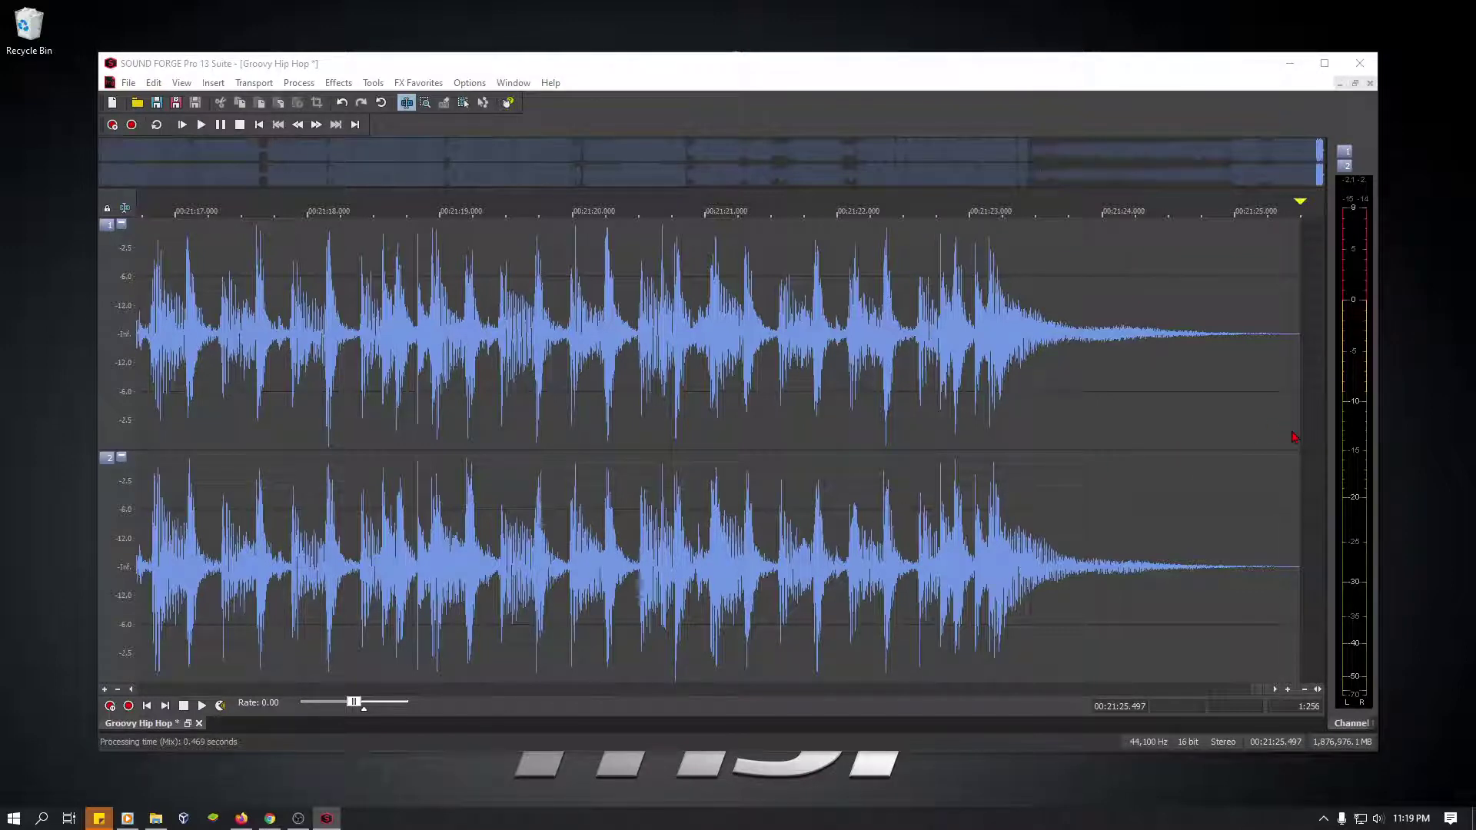
{"action": "left_click_drag", "start_coordinate": [1294, 436], "coordinate": [1266, 467]}
{"action": "mouse_move", "coordinate": [1266, 472]}
{"action": "left_mouse_down"}
{"action": "mouse_move", "coordinate": [1247, 482]}
{"action": "mouse_move", "coordinate": [1271, 488]}
{"action": "mouse_move", "coordinate": [1239, 488]}
{"action": "mouse_move", "coordinate": [1265, 492]}
{"action": "left_mouse_up"}
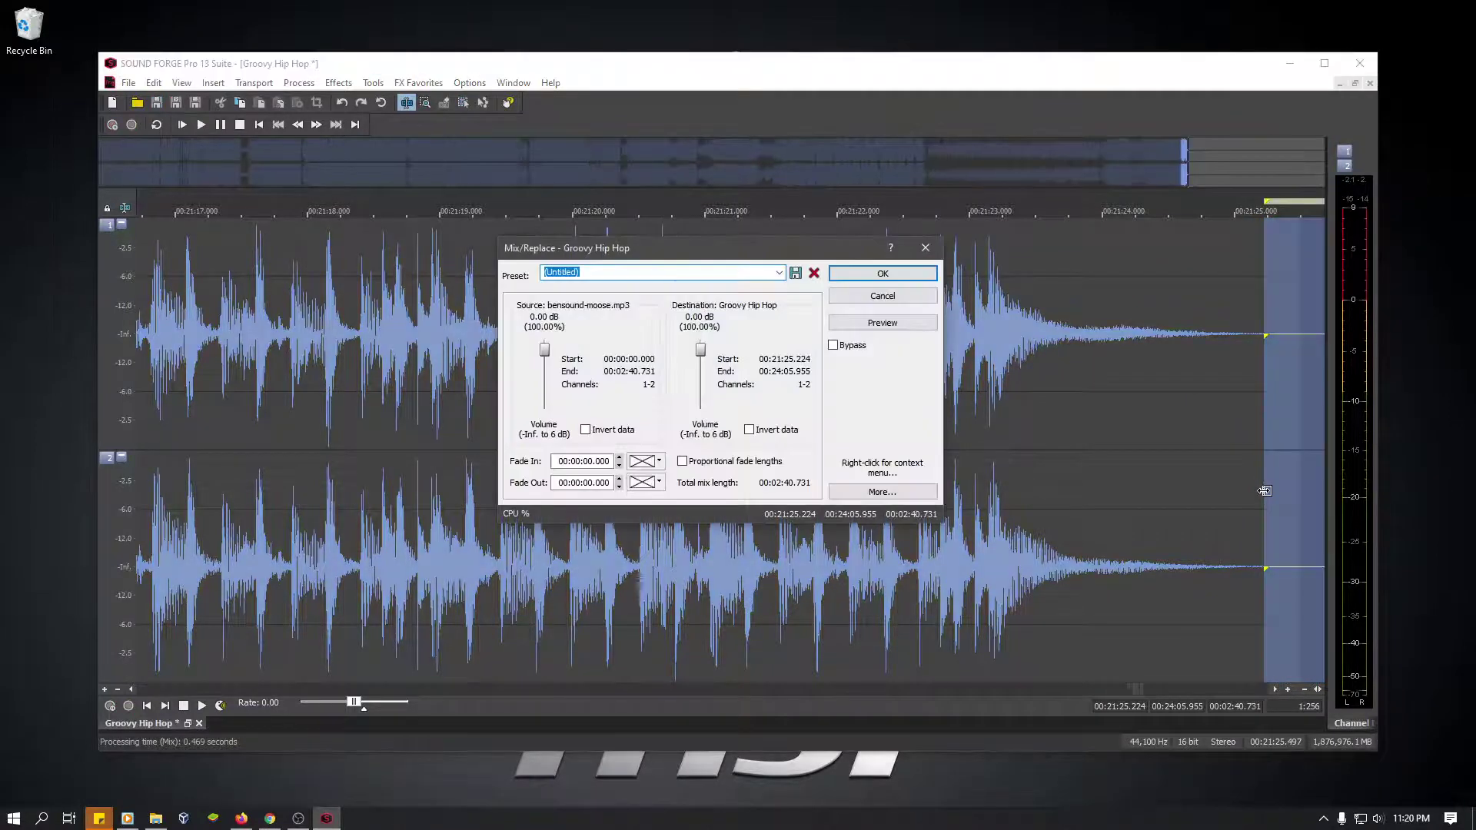
{"action": "left_click", "coordinate": [883, 271]}
{"action": "left_click", "coordinate": [882, 274]}
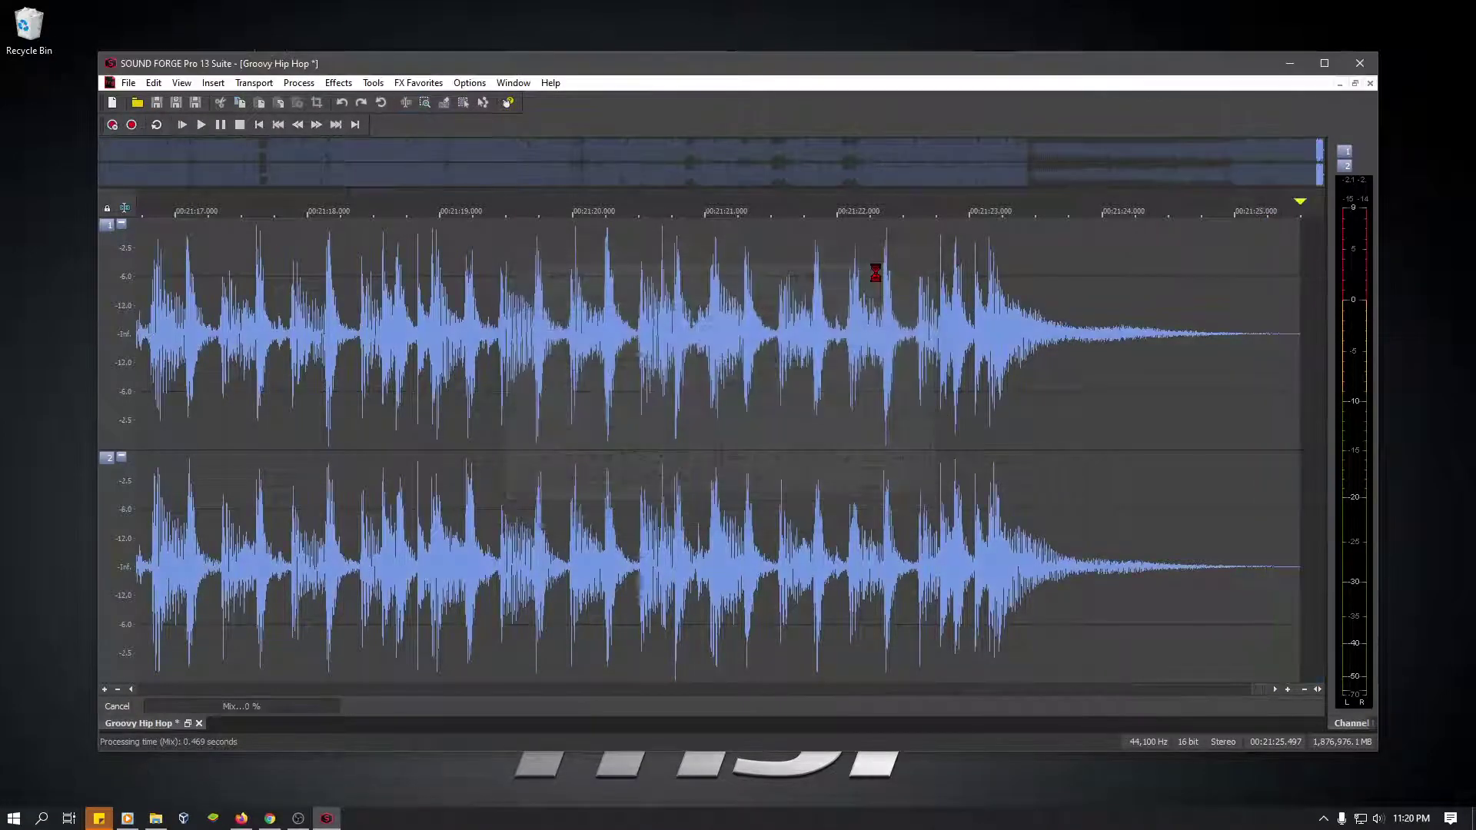
{"action": "key", "text": "space"}
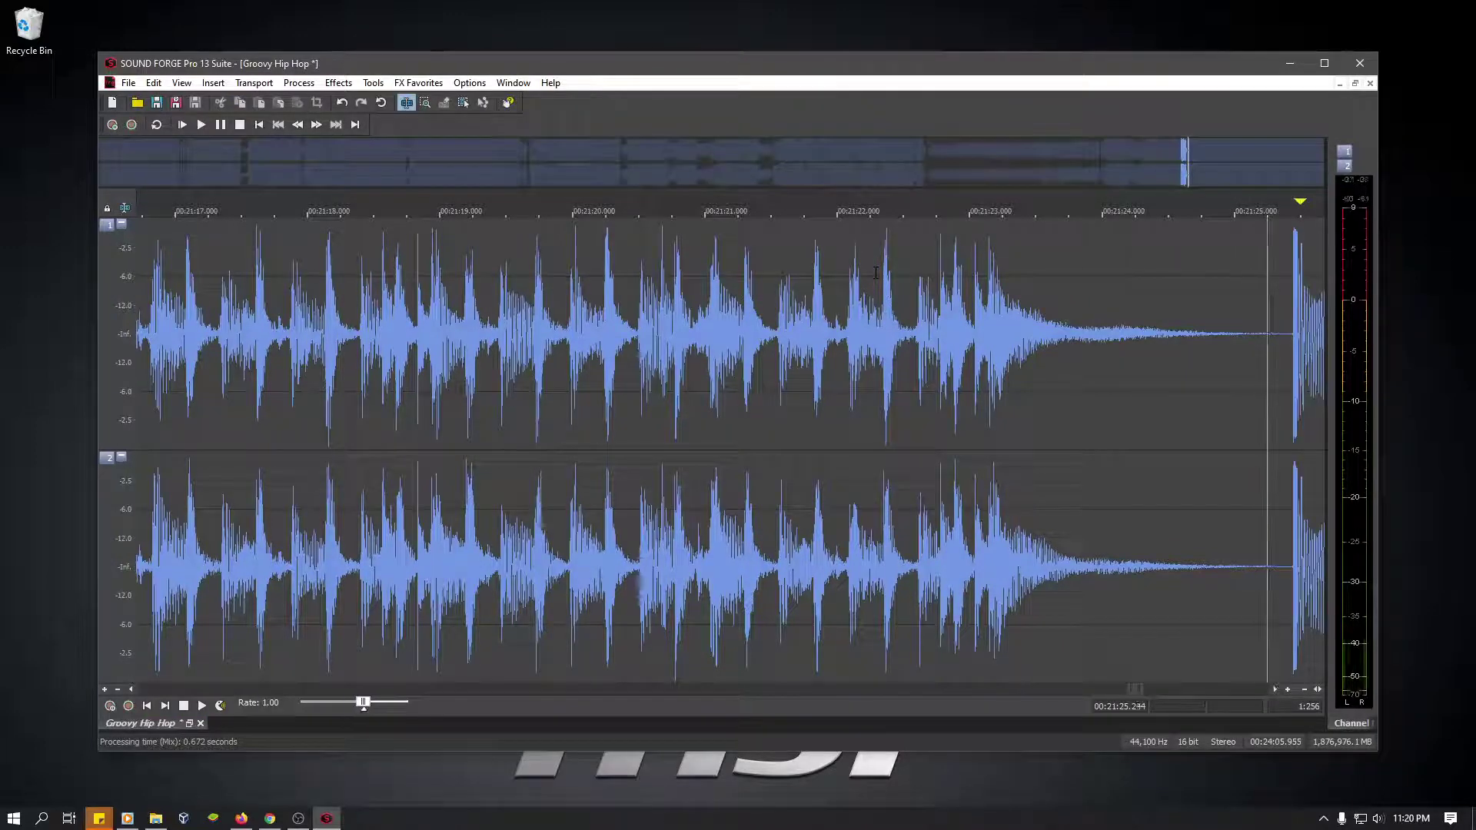
{"action": "left_click", "coordinate": [841, 376]}
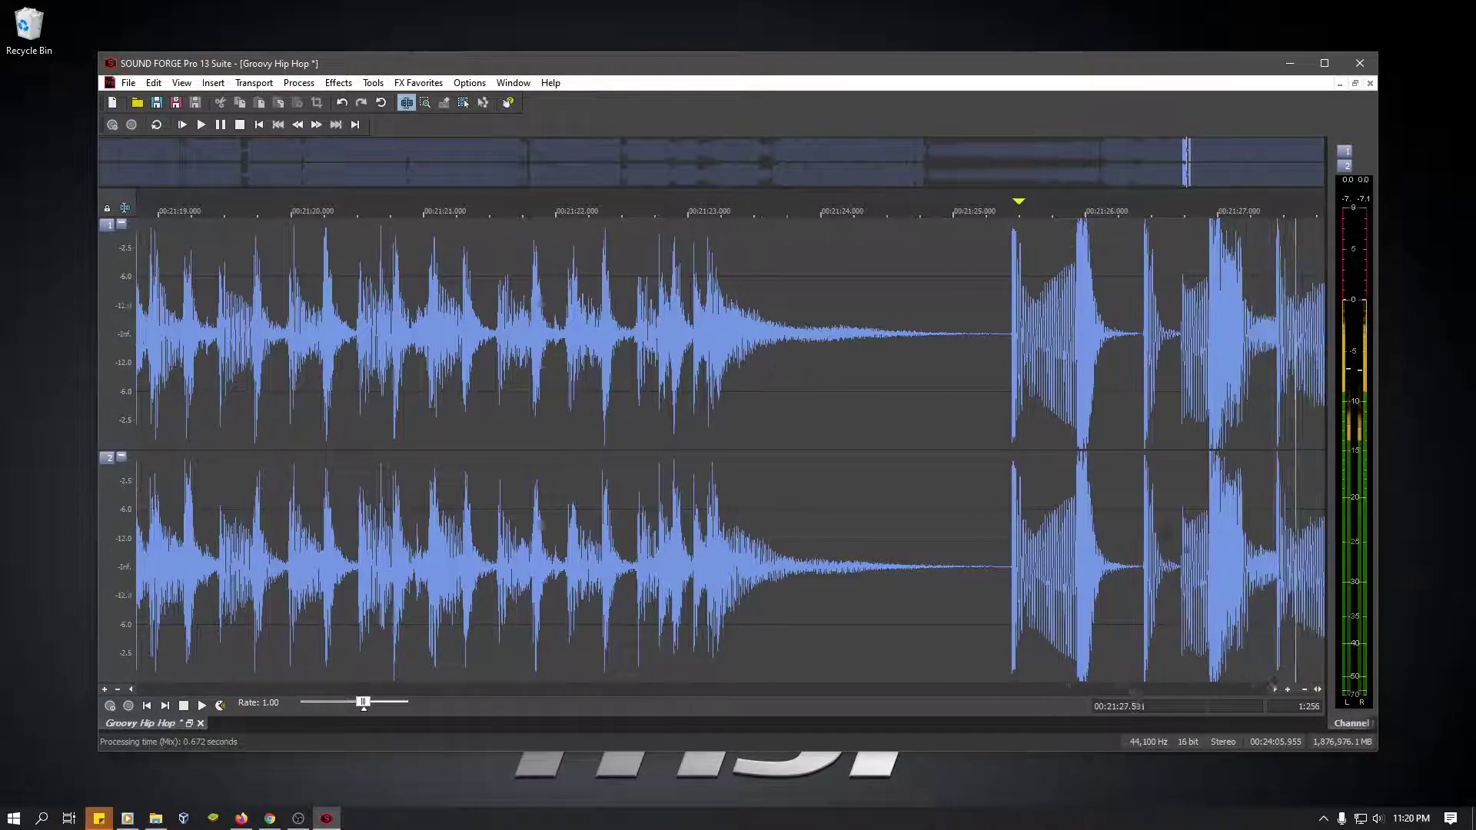
- Play the last song's ending and mix the next song, about 2:05.75 long, onto the end of the track at 24:05.953
{"action": "left_click_drag", "start_coordinate": [1152, 698], "coordinate": [1261, 690]}
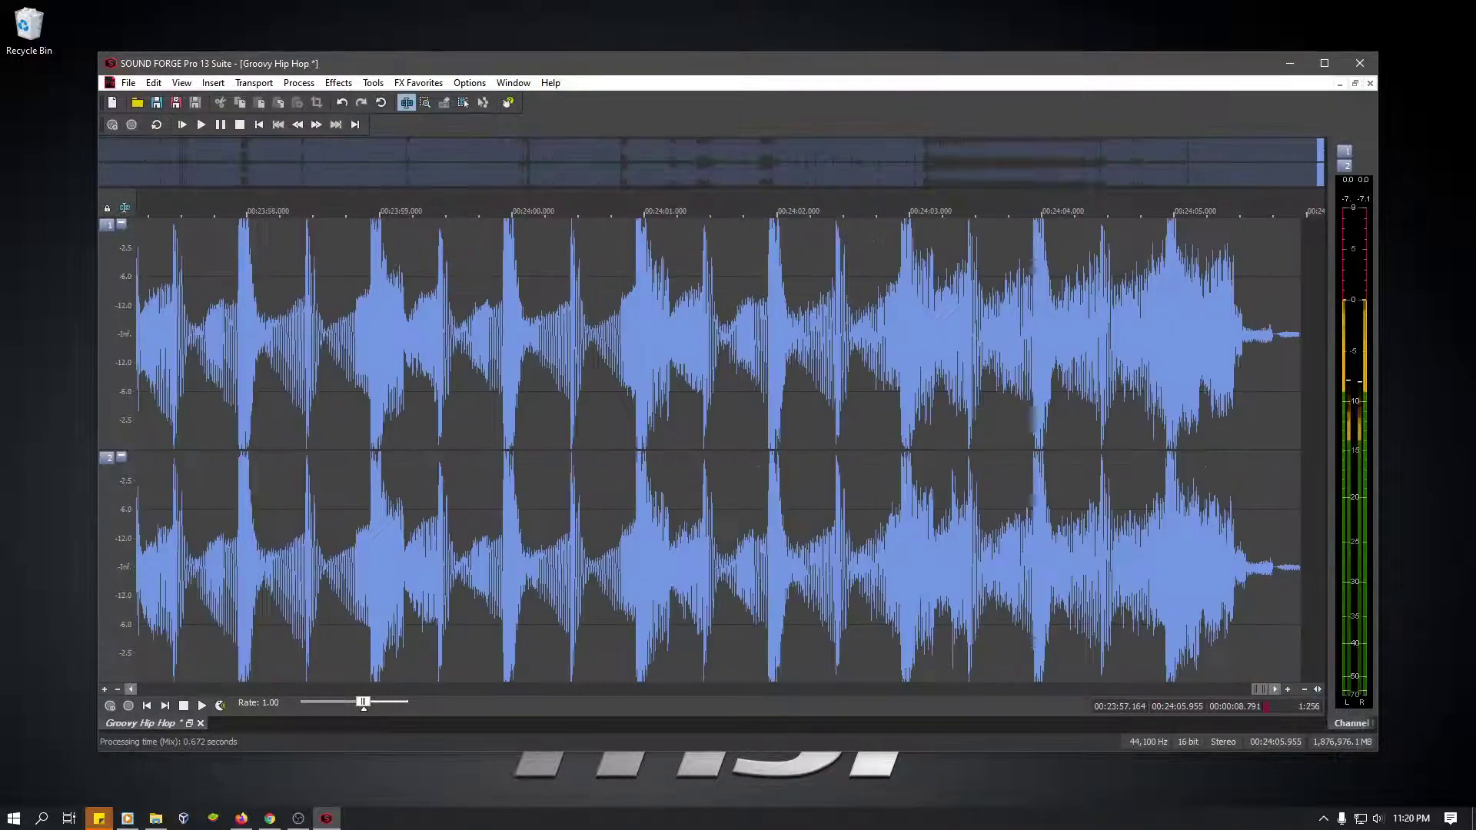
{"action": "left_click", "coordinate": [1240, 477]}
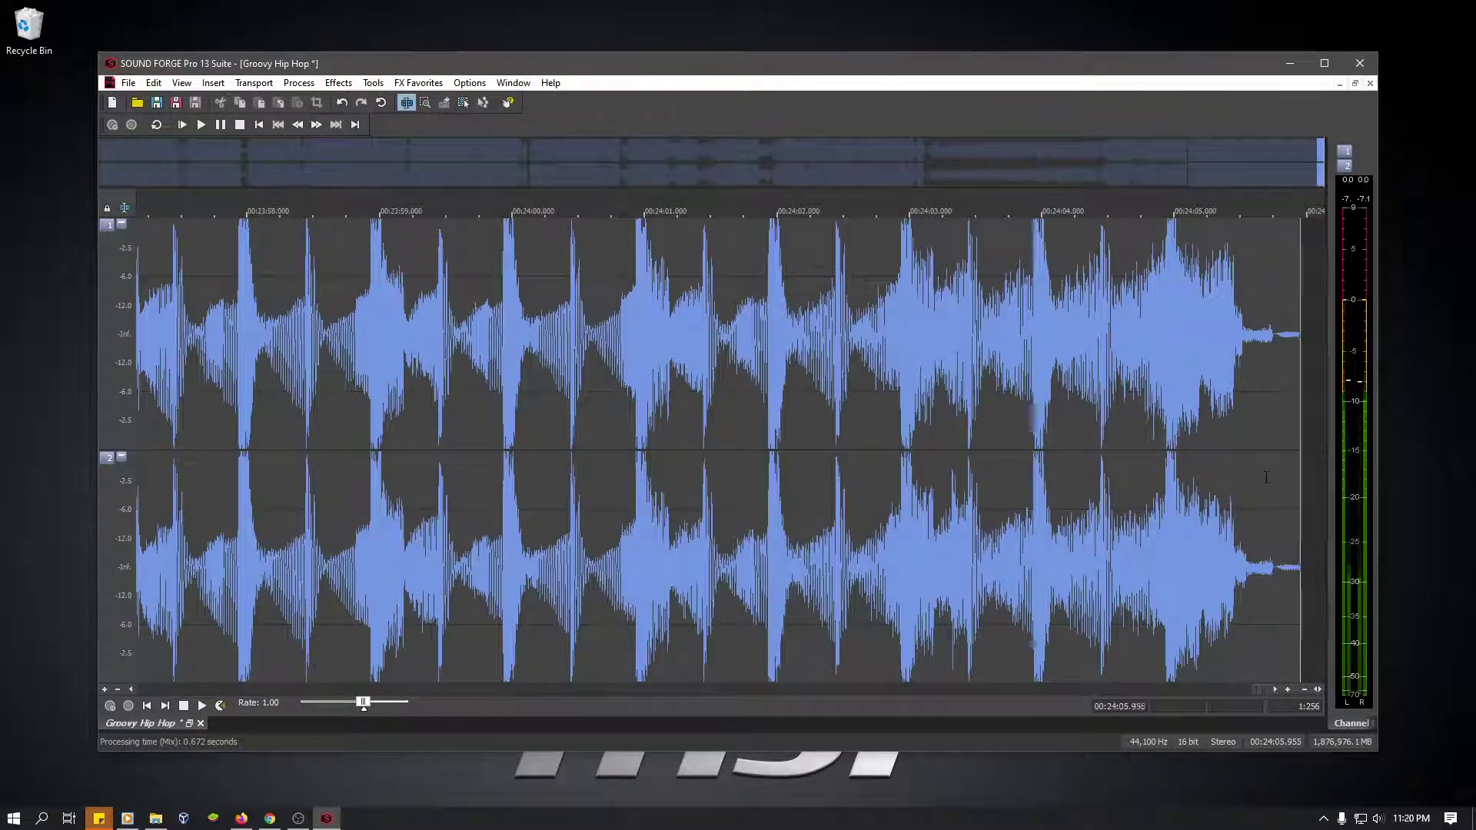
{"action": "scroll", "coordinate": [1268, 476], "scroll_direction": "up", "scroll_amount": 2}
{"action": "scroll", "coordinate": [1259, 475], "scroll_direction": "up", "scroll_amount": 1}
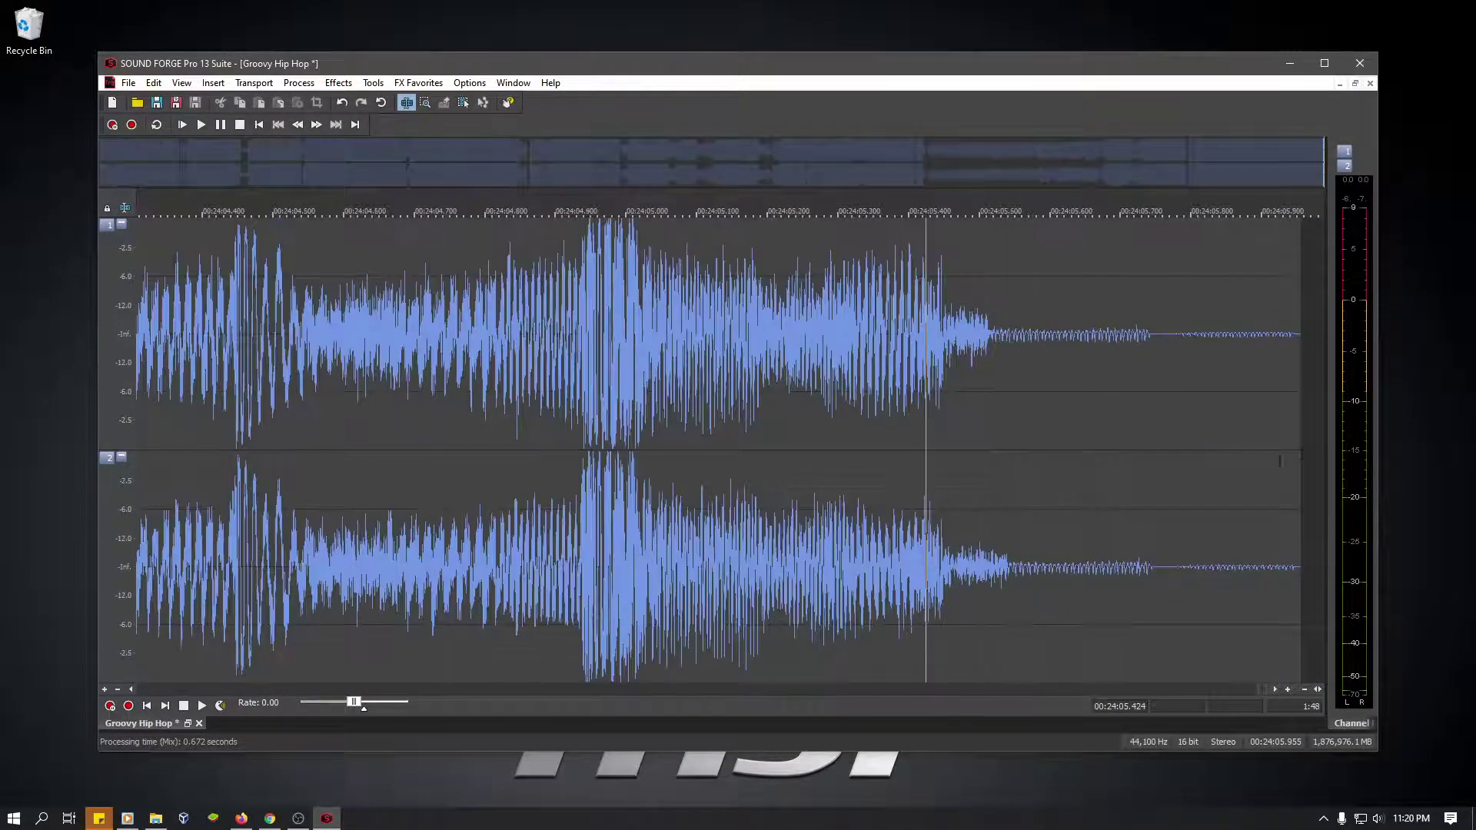
{"action": "key", "text": "ctrl+End"}
{"action": "scroll", "coordinate": [1061, 446], "scroll_direction": "down", "scroll_amount": 3}
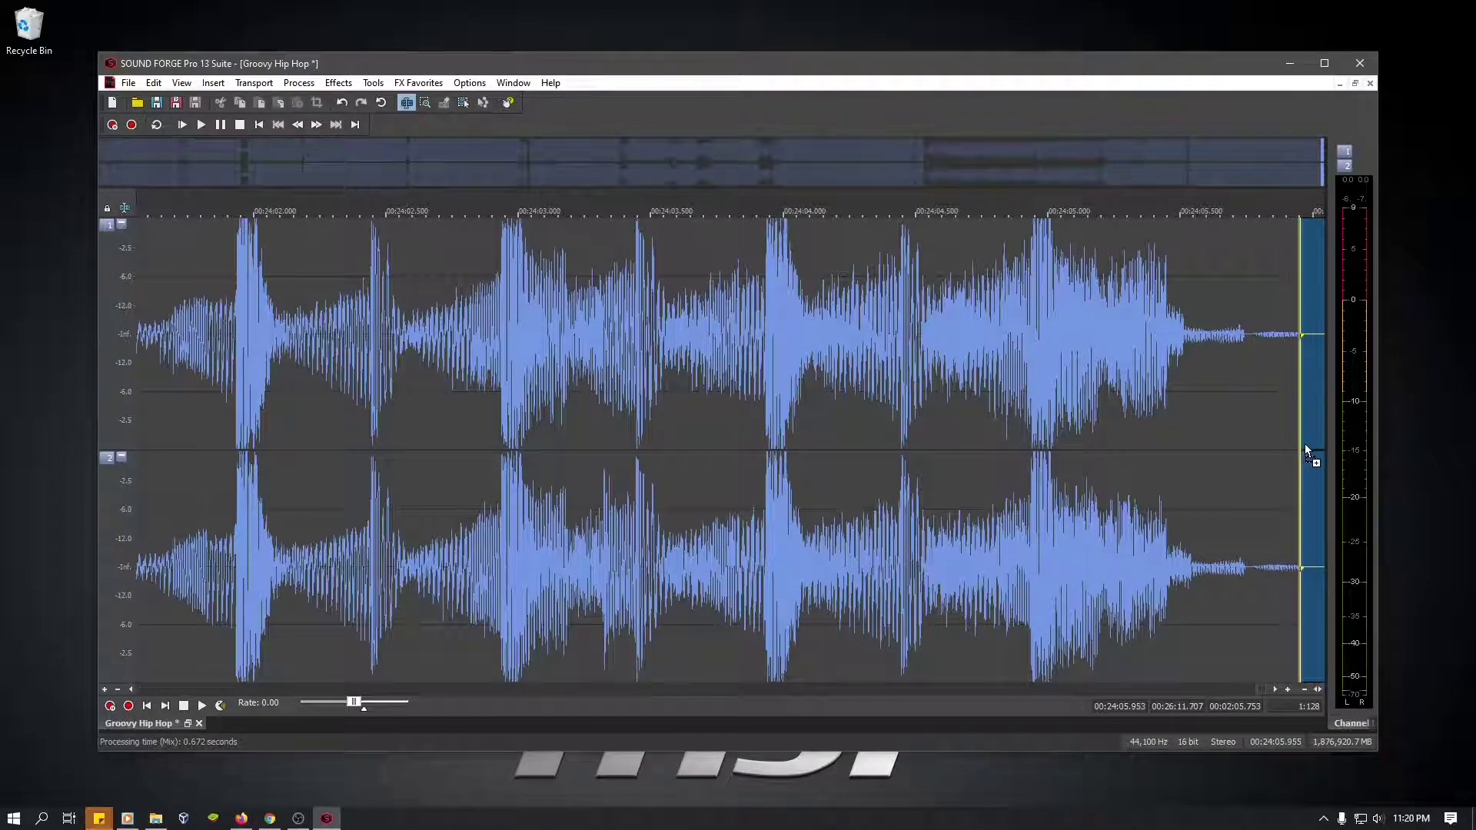
{"action": "key", "text": "ctrl+m"}
{"action": "left_click", "coordinate": [881, 274]}
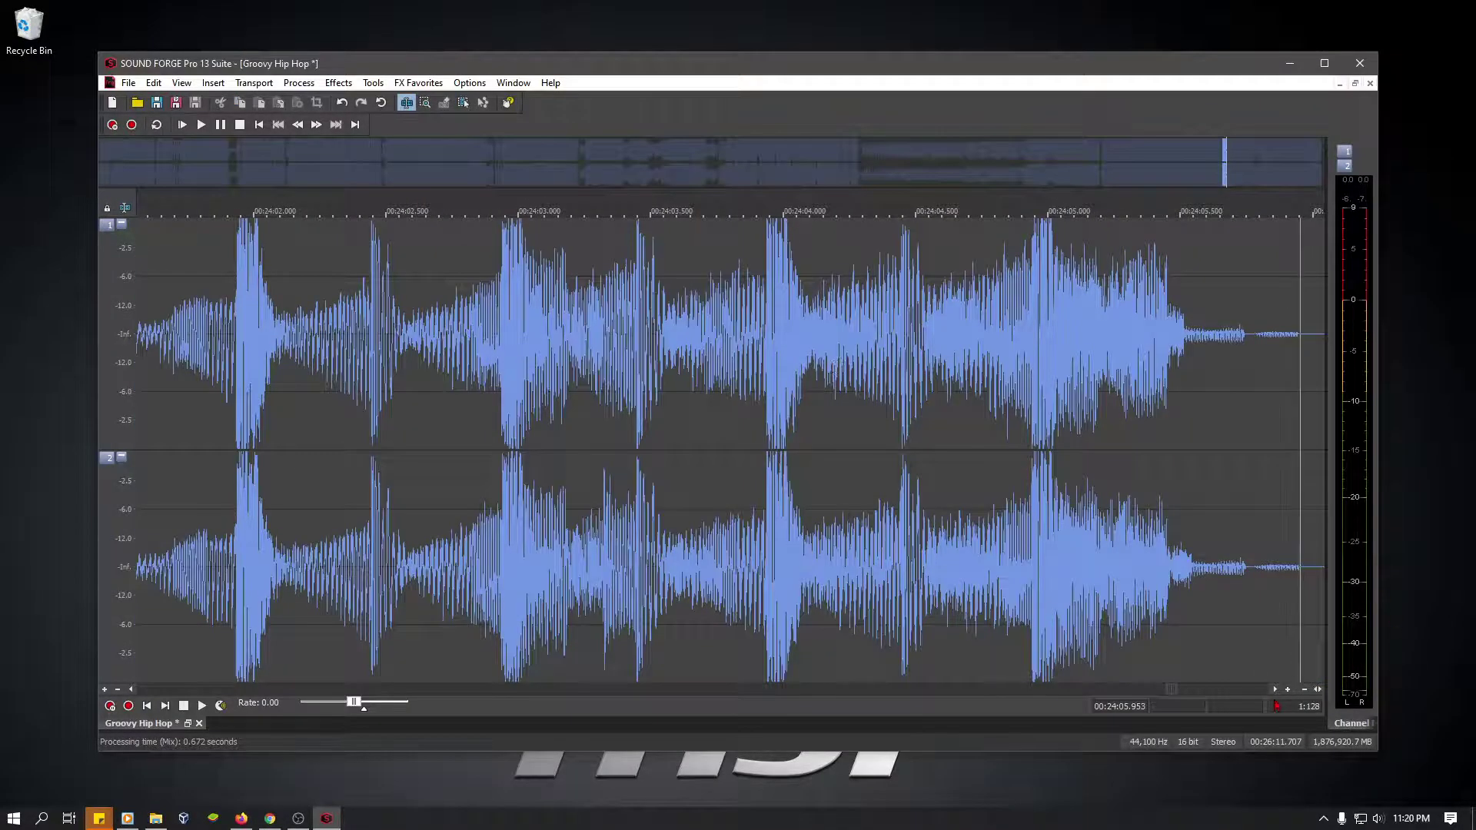
- Select and play about 0.33 s between the songs from 24:05.735 to 24:06.066, and play the transition from 24:05.305
{"action": "left_click", "coordinate": [1275, 690]}
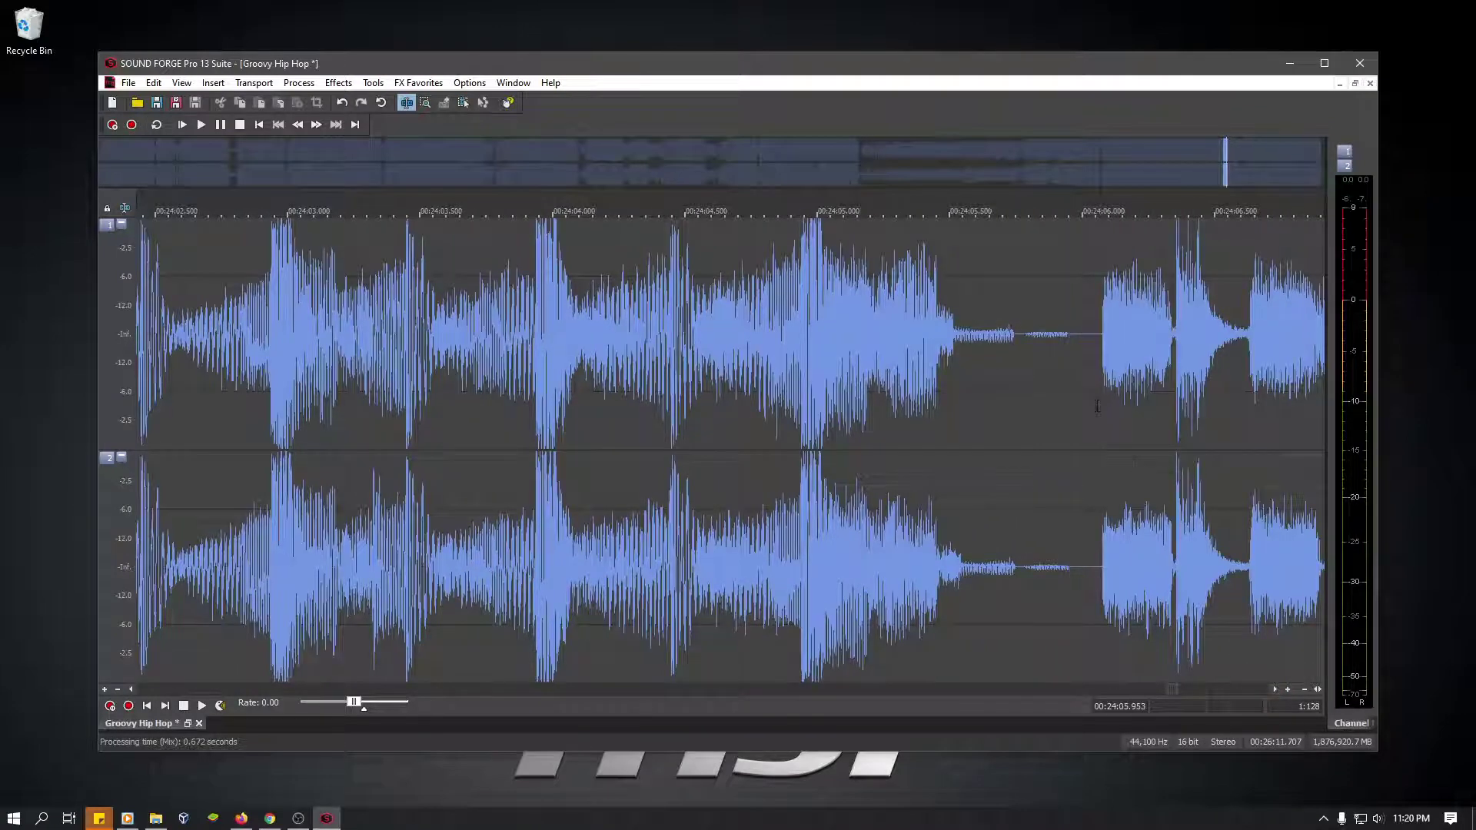
{"action": "left_click", "coordinate": [1097, 407]}
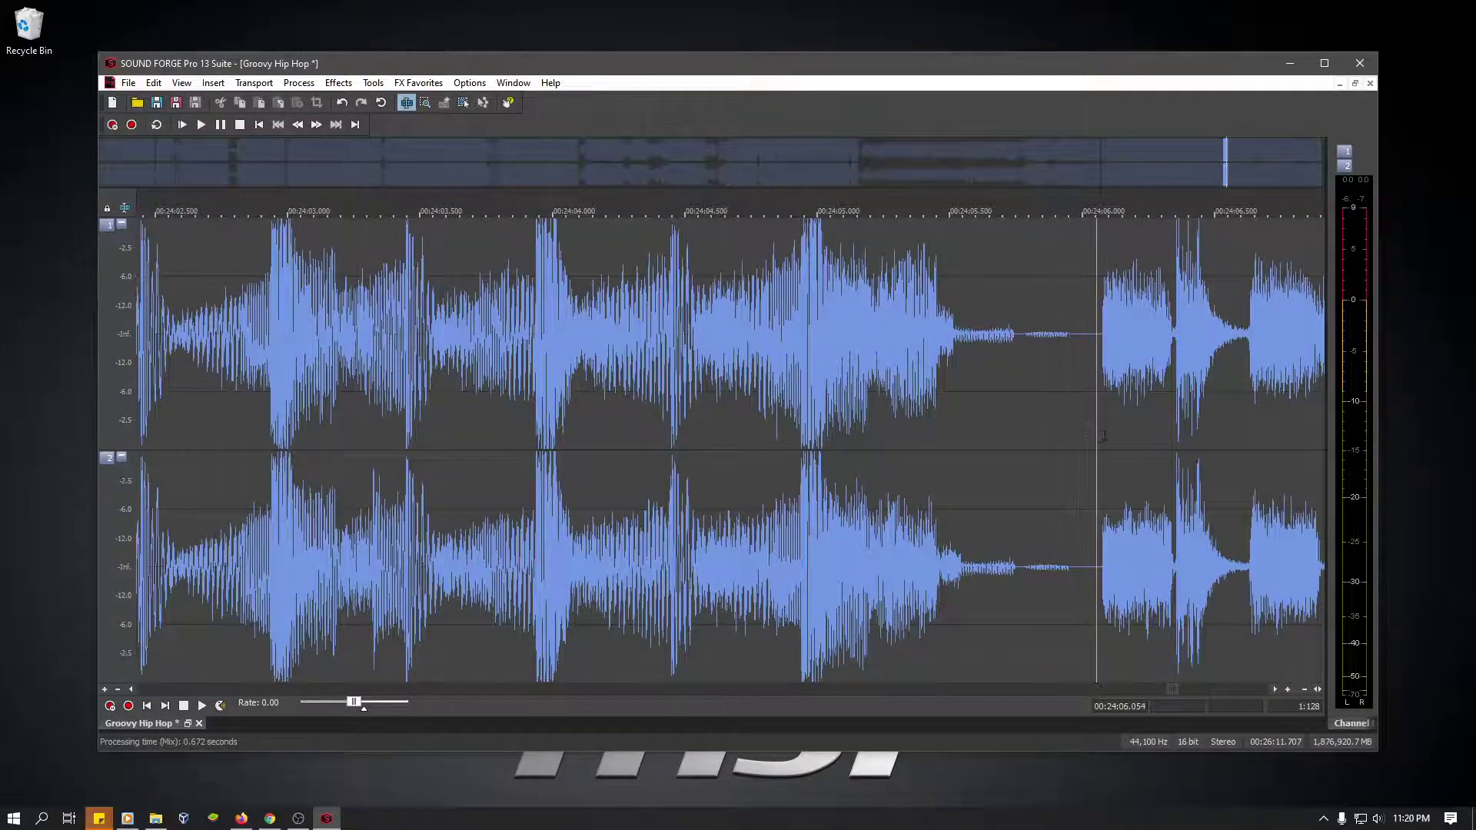
{"action": "left_click_drag", "start_coordinate": [1100, 436], "coordinate": [1012, 469]}
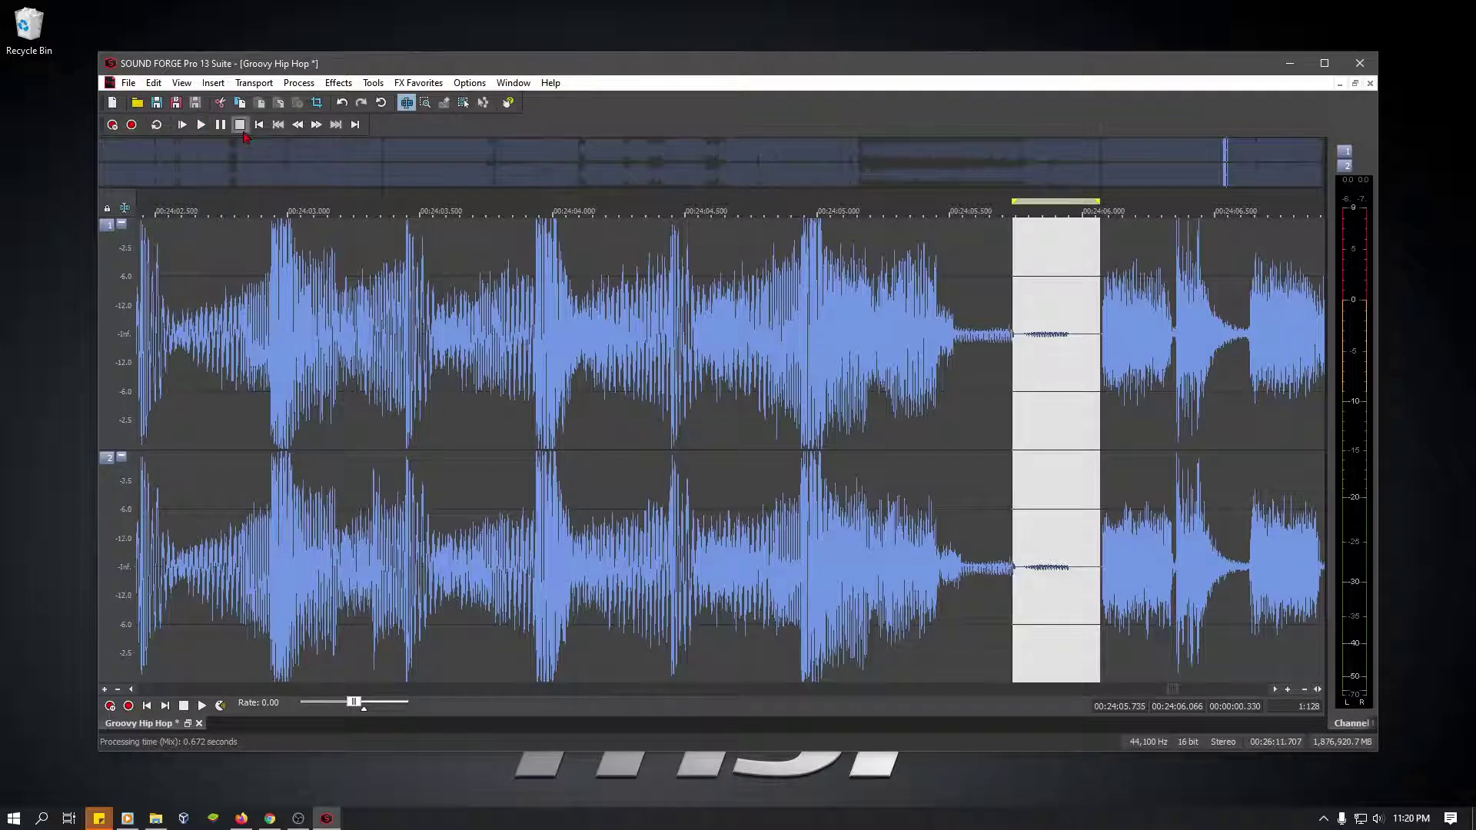
{"action": "key", "text": "space"}
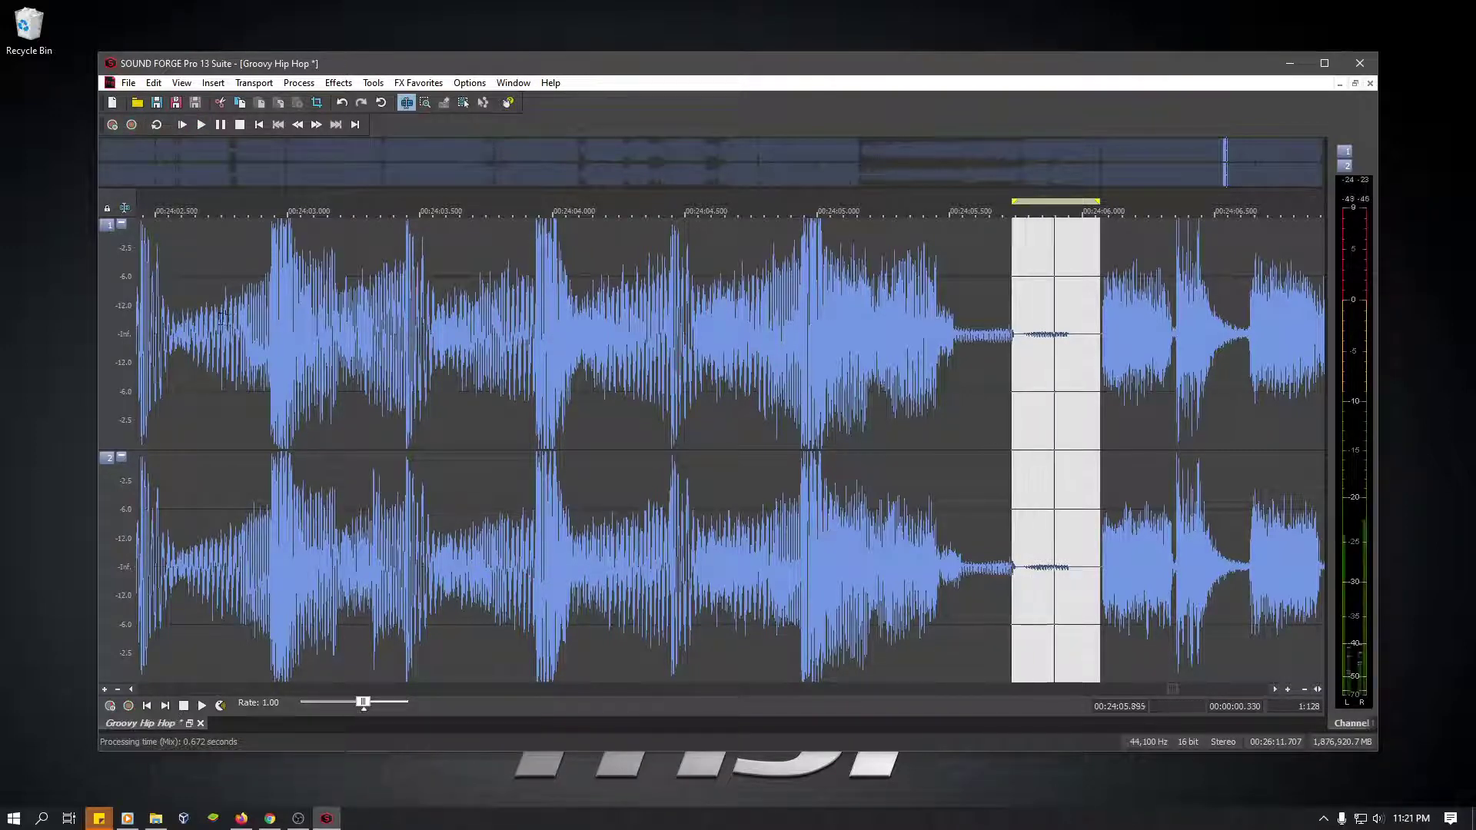
{"action": "left_click", "coordinate": [1010, 384]}
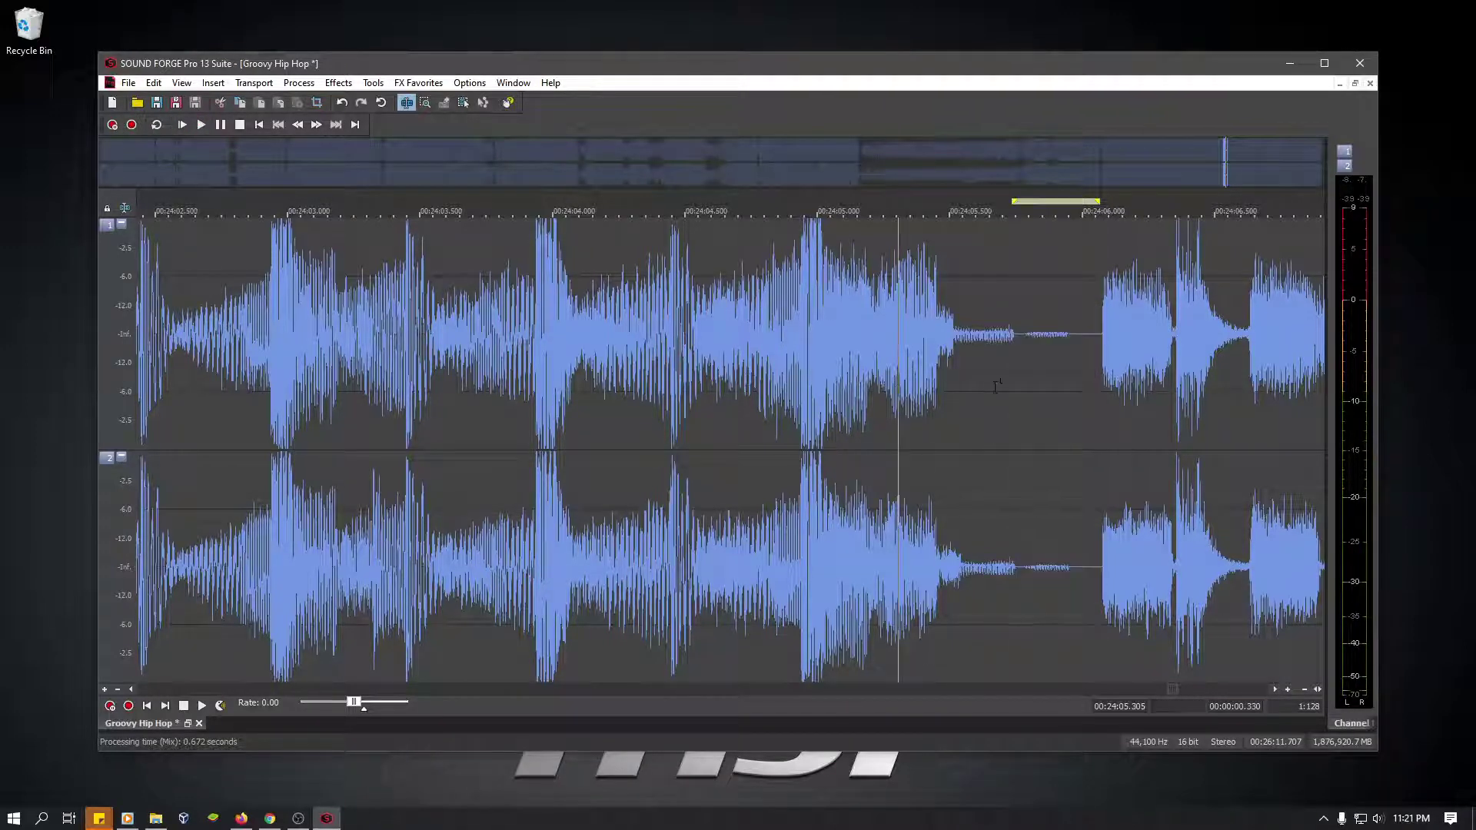
{"action": "key", "text": "space"}
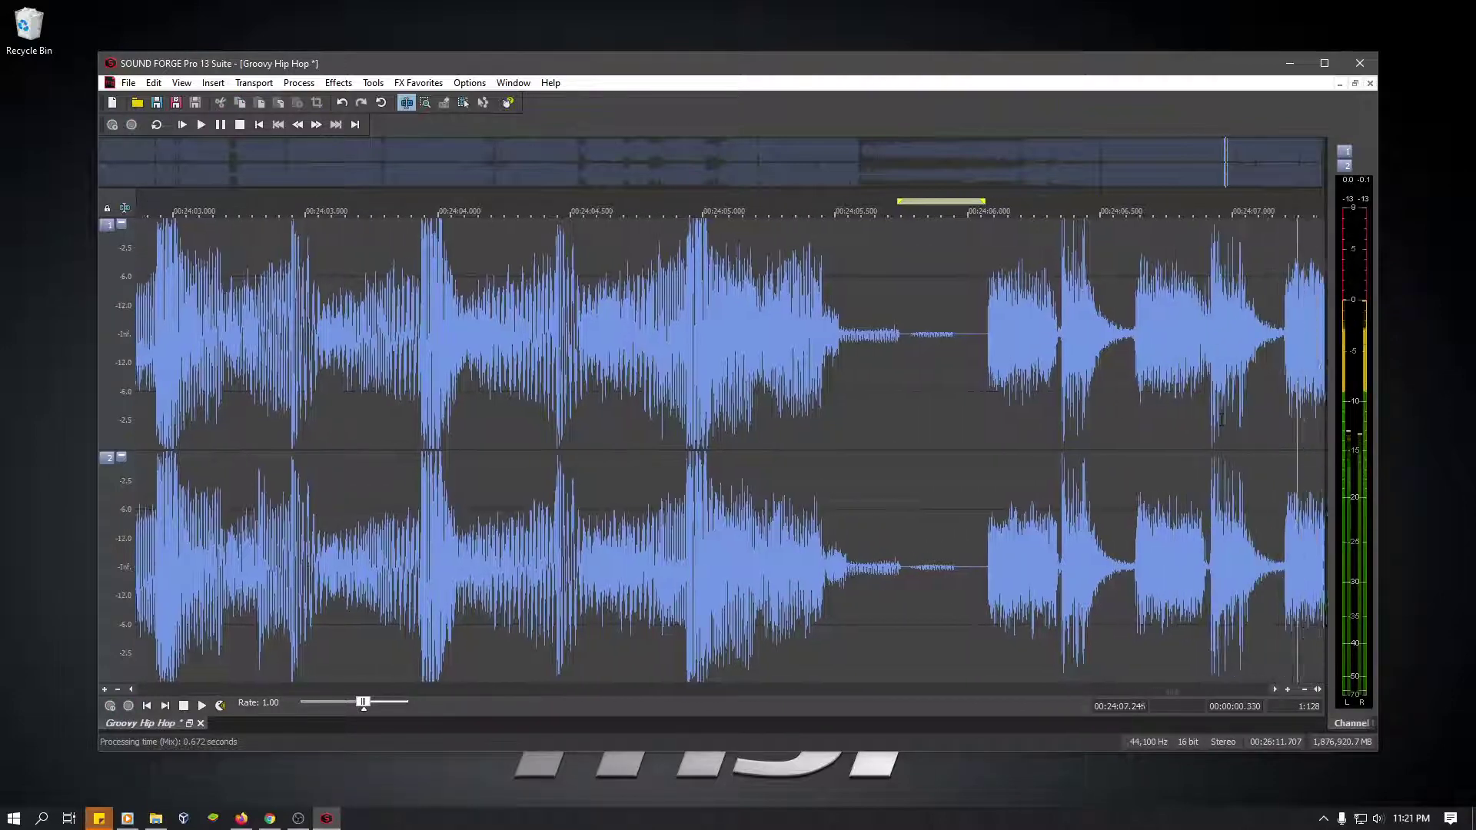
- Play the last song's ending and delete the silence from 26:10.429 to the end of the file, about 1.28 s
{"action": "left_click_drag", "start_coordinate": [1174, 692], "coordinate": [1263, 690]}
{"action": "left_click", "coordinate": [250, 423]}
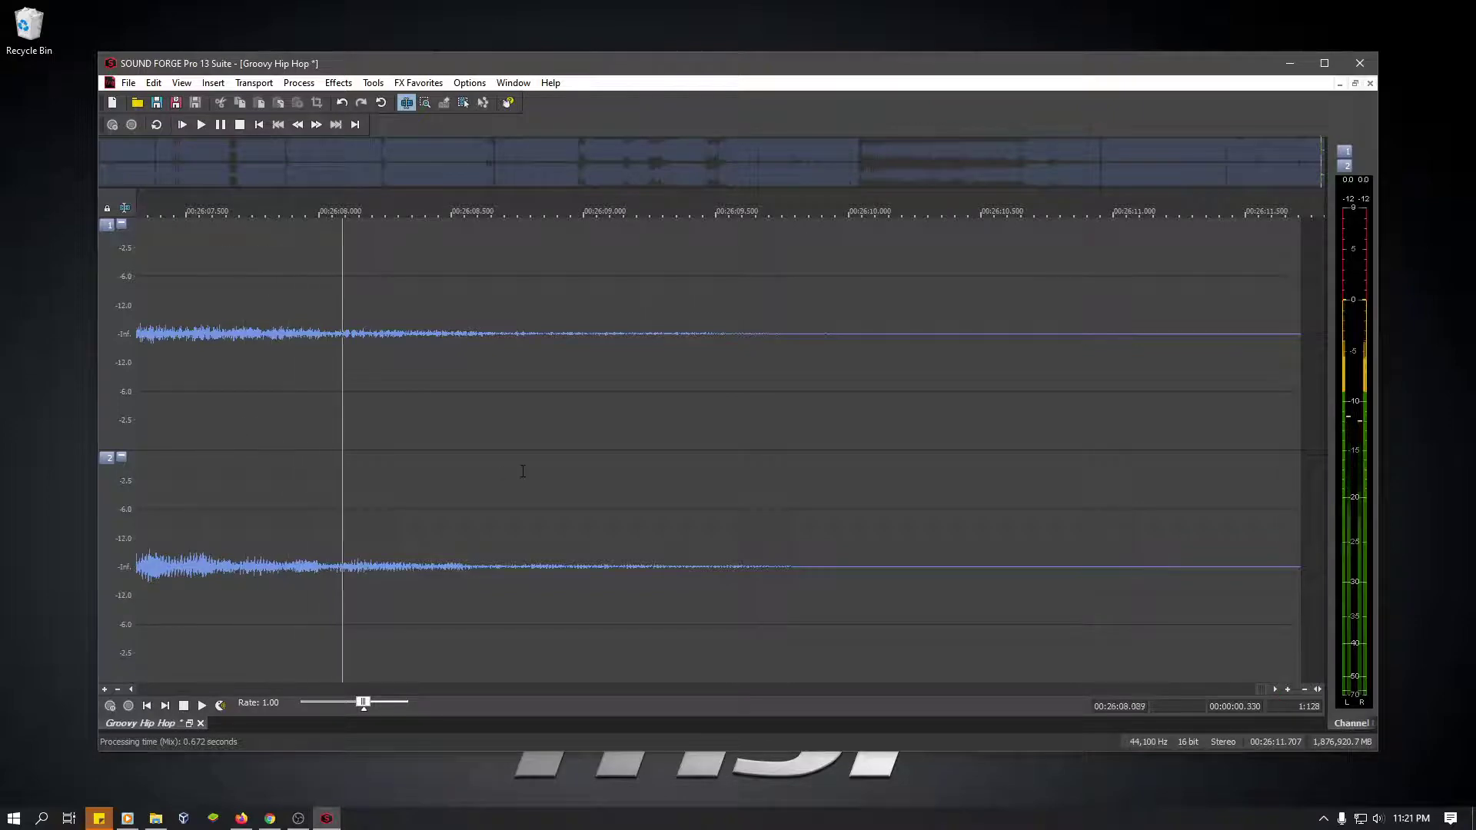
{"action": "scroll", "coordinate": [521, 471], "scroll_direction": "down", "scroll_amount": 1}
{"action": "scroll", "coordinate": [845, 454], "scroll_direction": "down", "scroll_amount": 2}
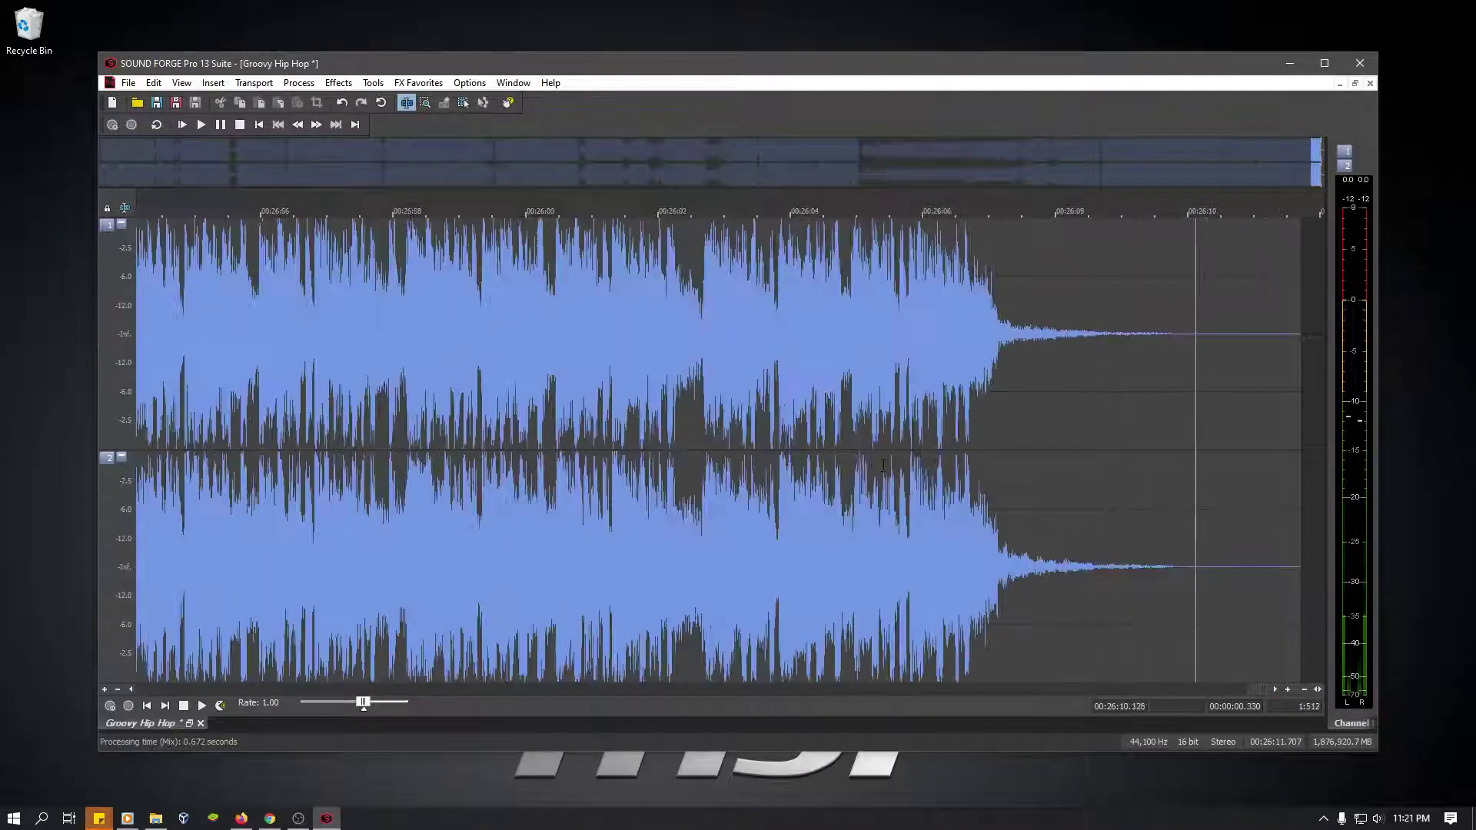
{"action": "scroll", "coordinate": [957, 461], "scroll_direction": "down", "scroll_amount": 1}
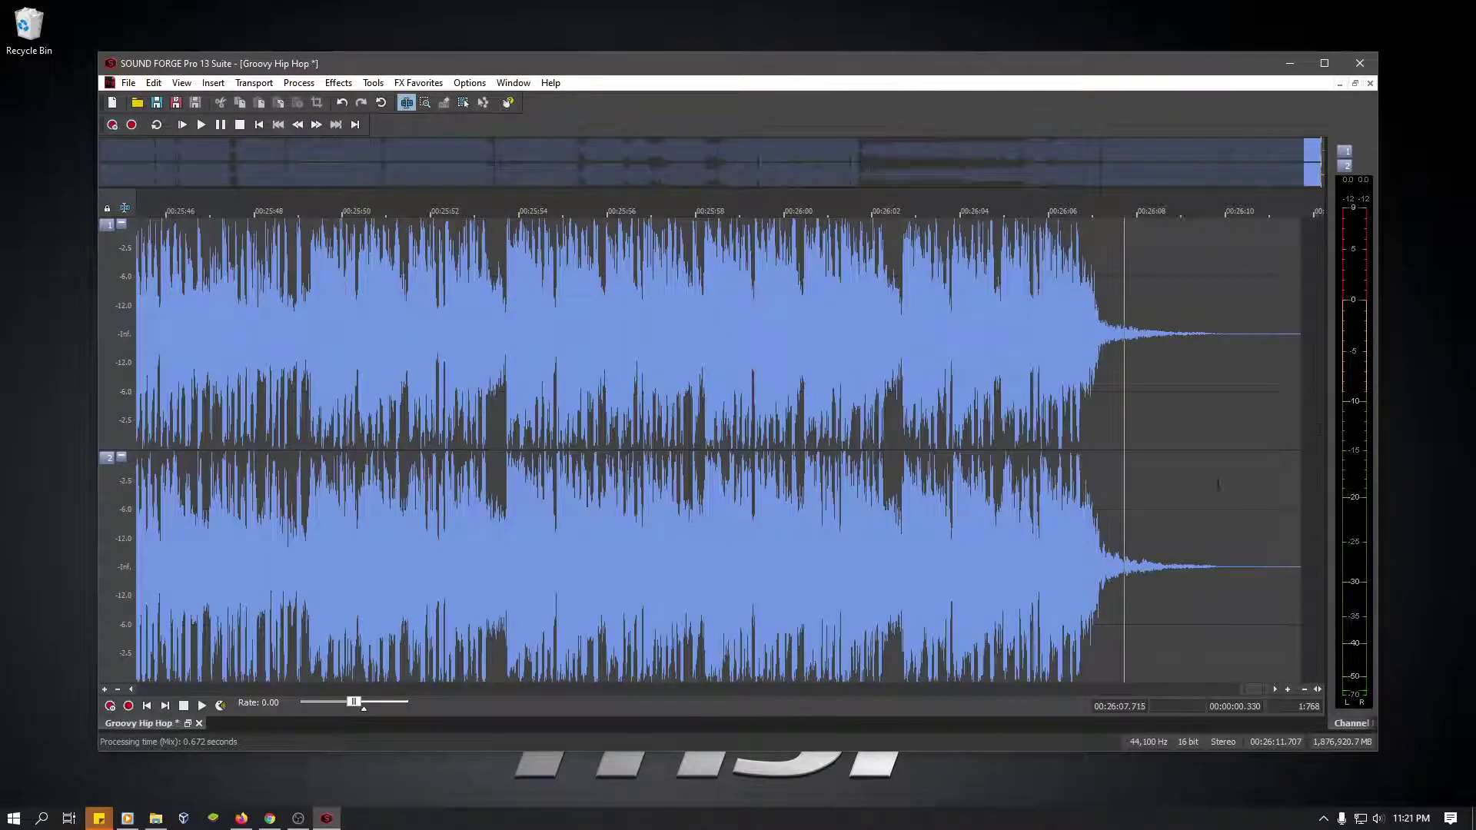
{"action": "left_click", "coordinate": [1298, 444]}
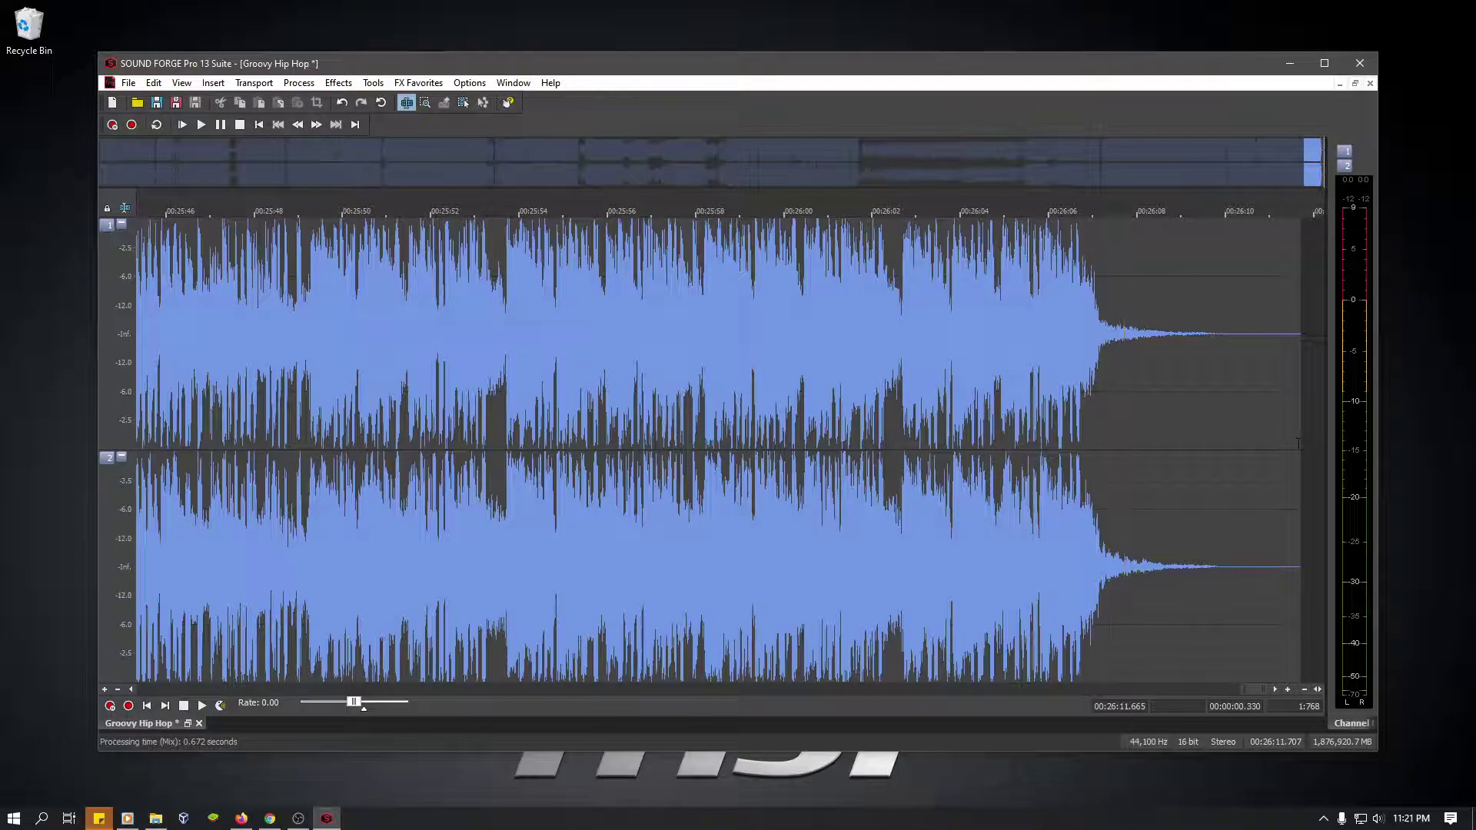
{"action": "left_click_drag", "start_coordinate": [1298, 443], "coordinate": [1244, 450]}
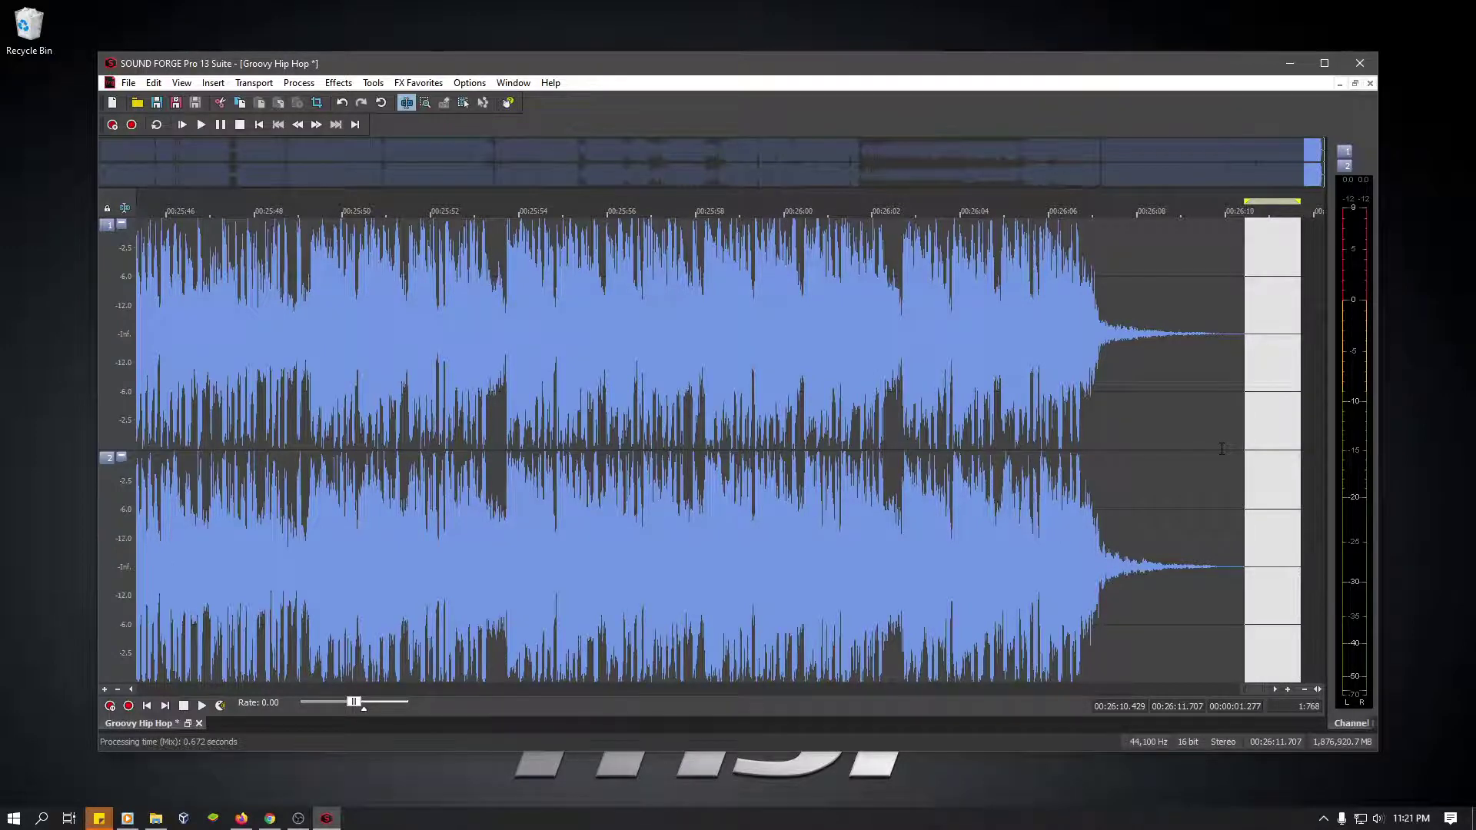
{"action": "key", "text": "Delete"}
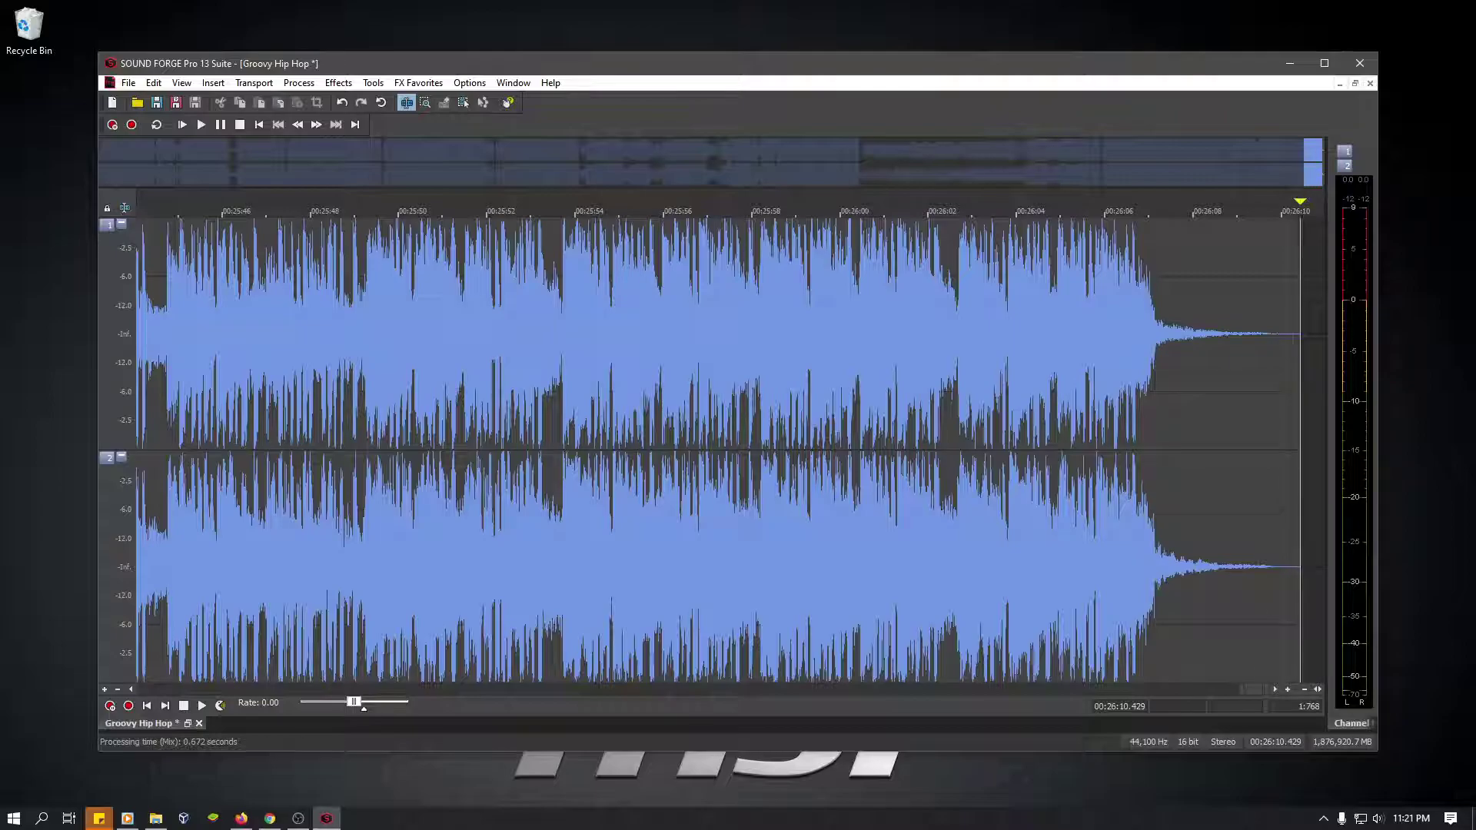
- Return to the beginning of the track, check the song list in Windows Media Player and move its window off the waveform
{"action": "left_click_drag", "start_coordinate": [1251, 694], "coordinate": [163, 604]}
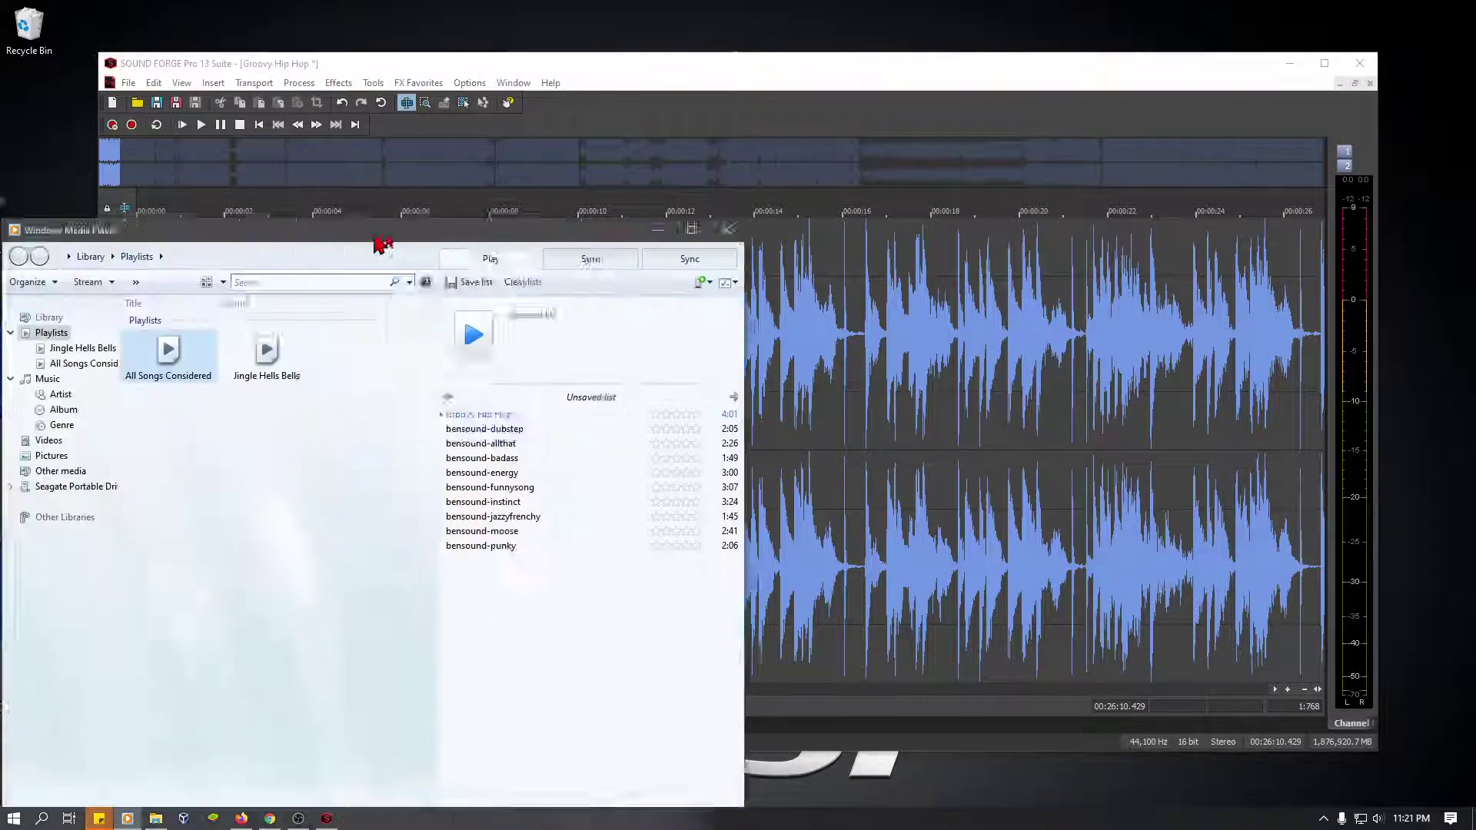
{"action": "left_click_drag", "start_coordinate": [382, 242], "coordinate": [805, 98]}
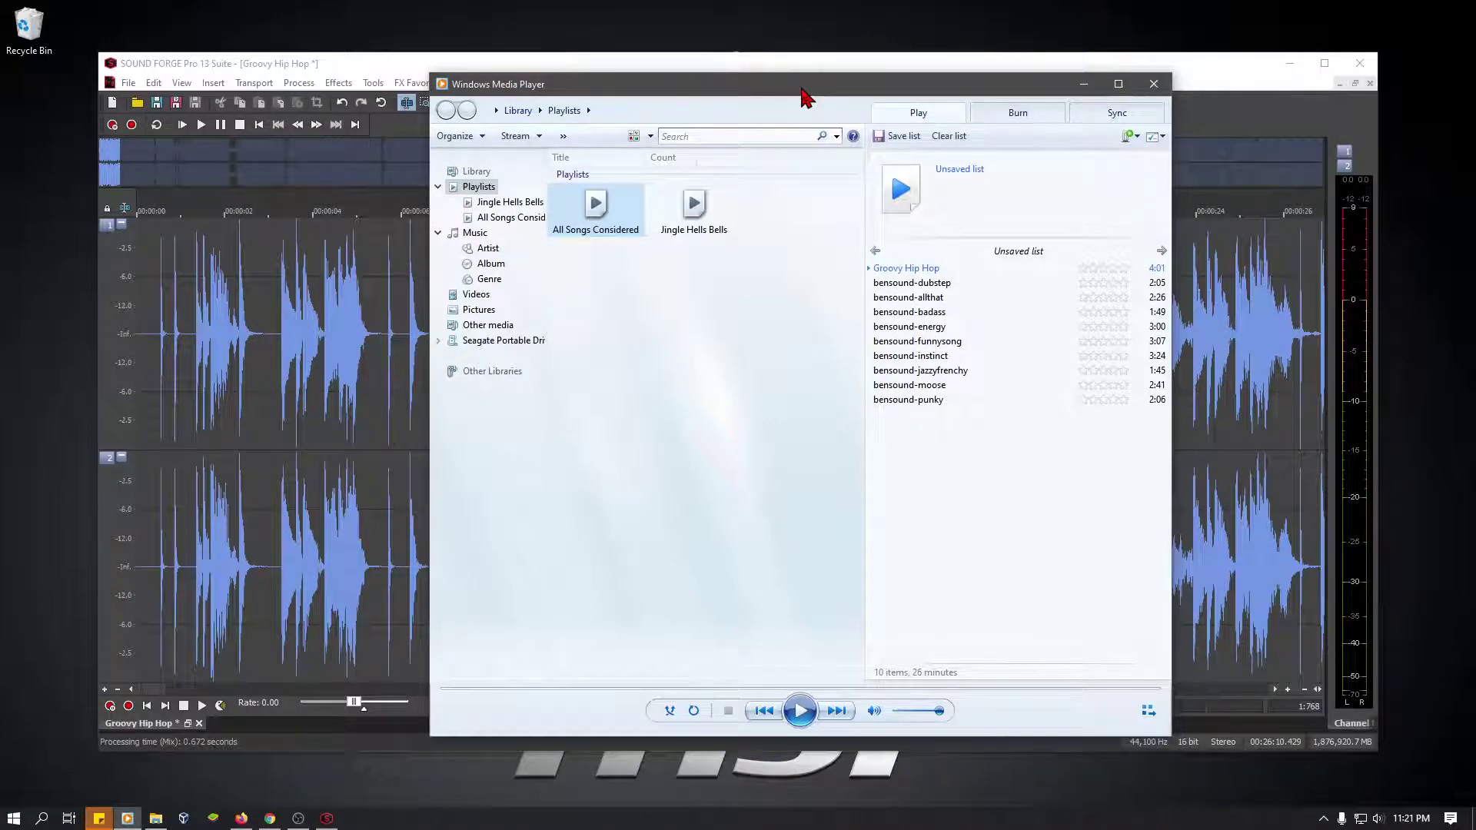
{"action": "left_click_drag", "start_coordinate": [805, 97], "coordinate": [0, 77]}
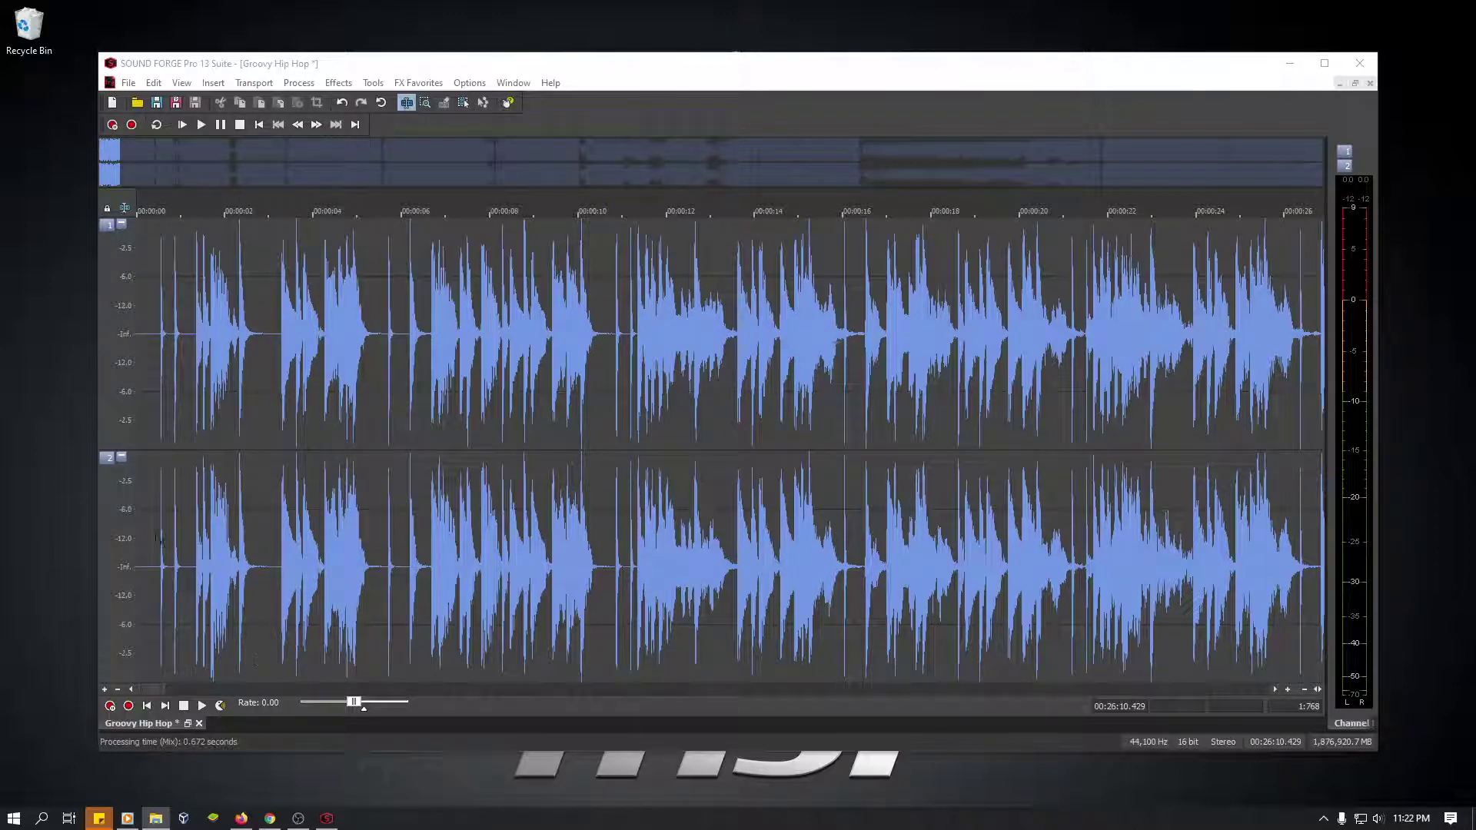
- Delete the silence before the first song, from the start of the file to 0.439 s, and play the new opening
{"action": "left_click", "coordinate": [138, 506]}
{"action": "scroll", "coordinate": [161, 494], "scroll_direction": "up", "scroll_amount": 4}
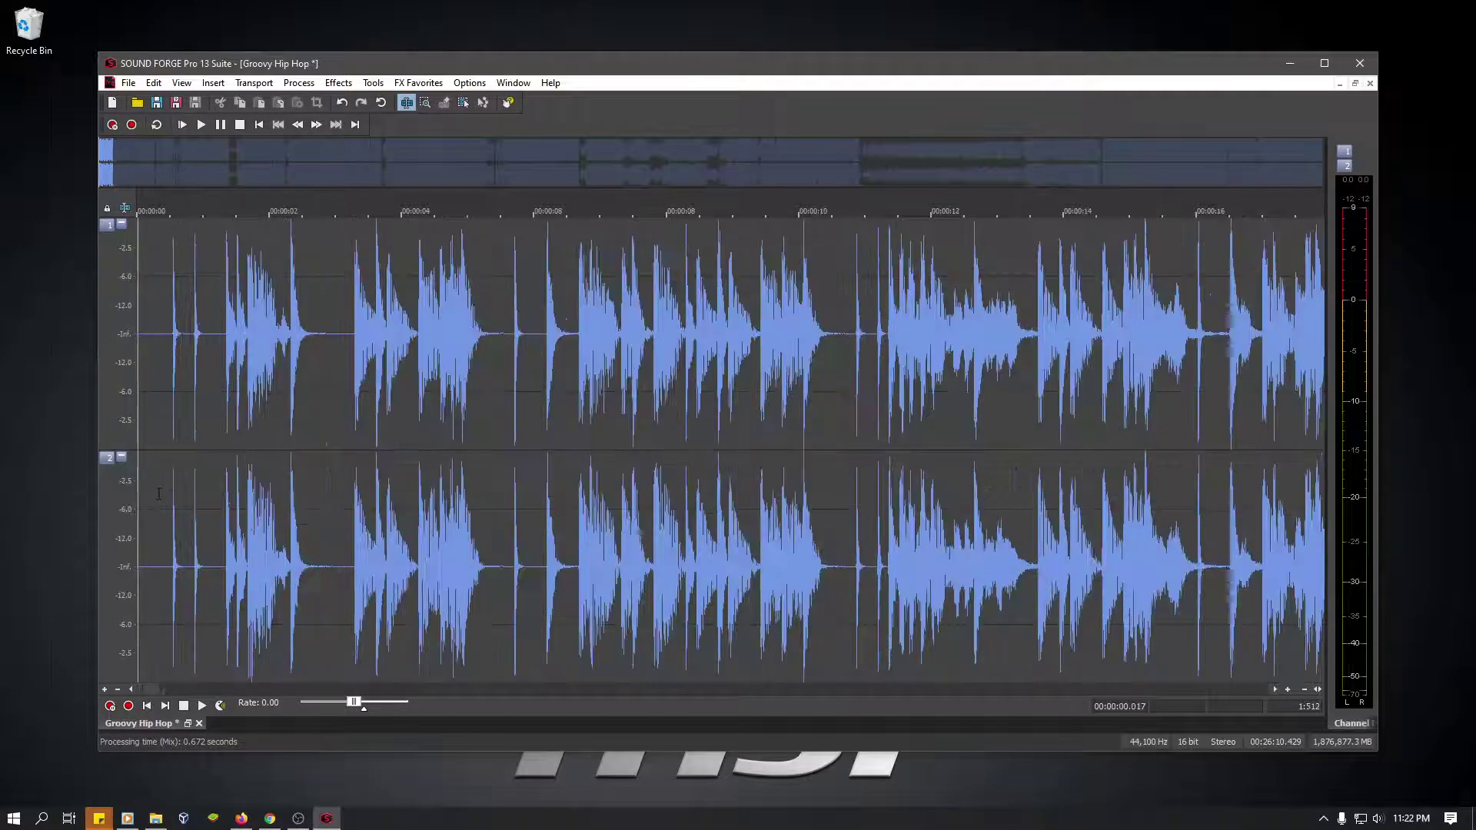
{"action": "left_click", "coordinate": [203, 442]}
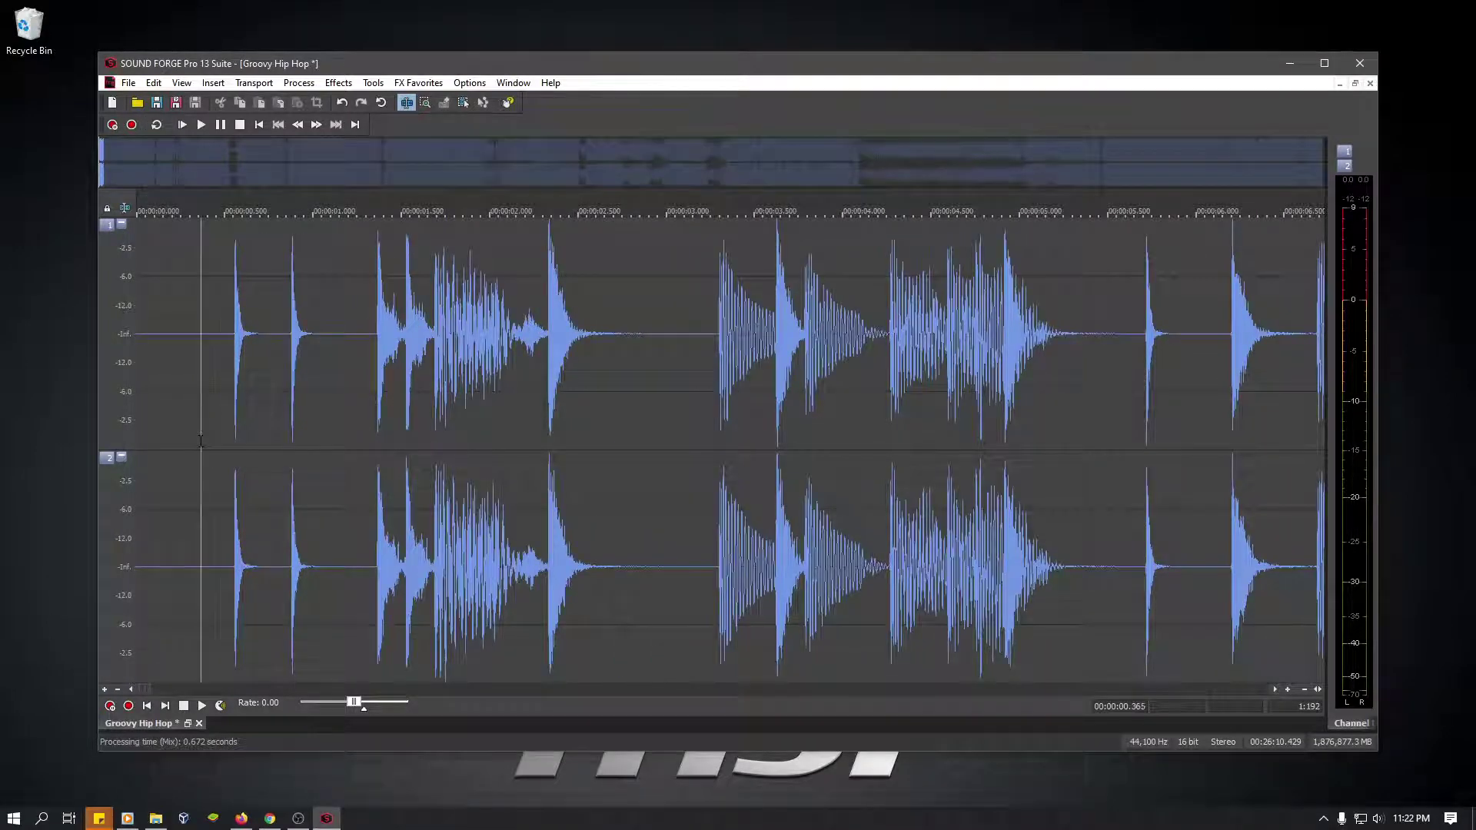
{"action": "left_click", "coordinate": [213, 450]}
{"action": "left_click_drag", "start_coordinate": [214, 450], "coordinate": [126, 459]}
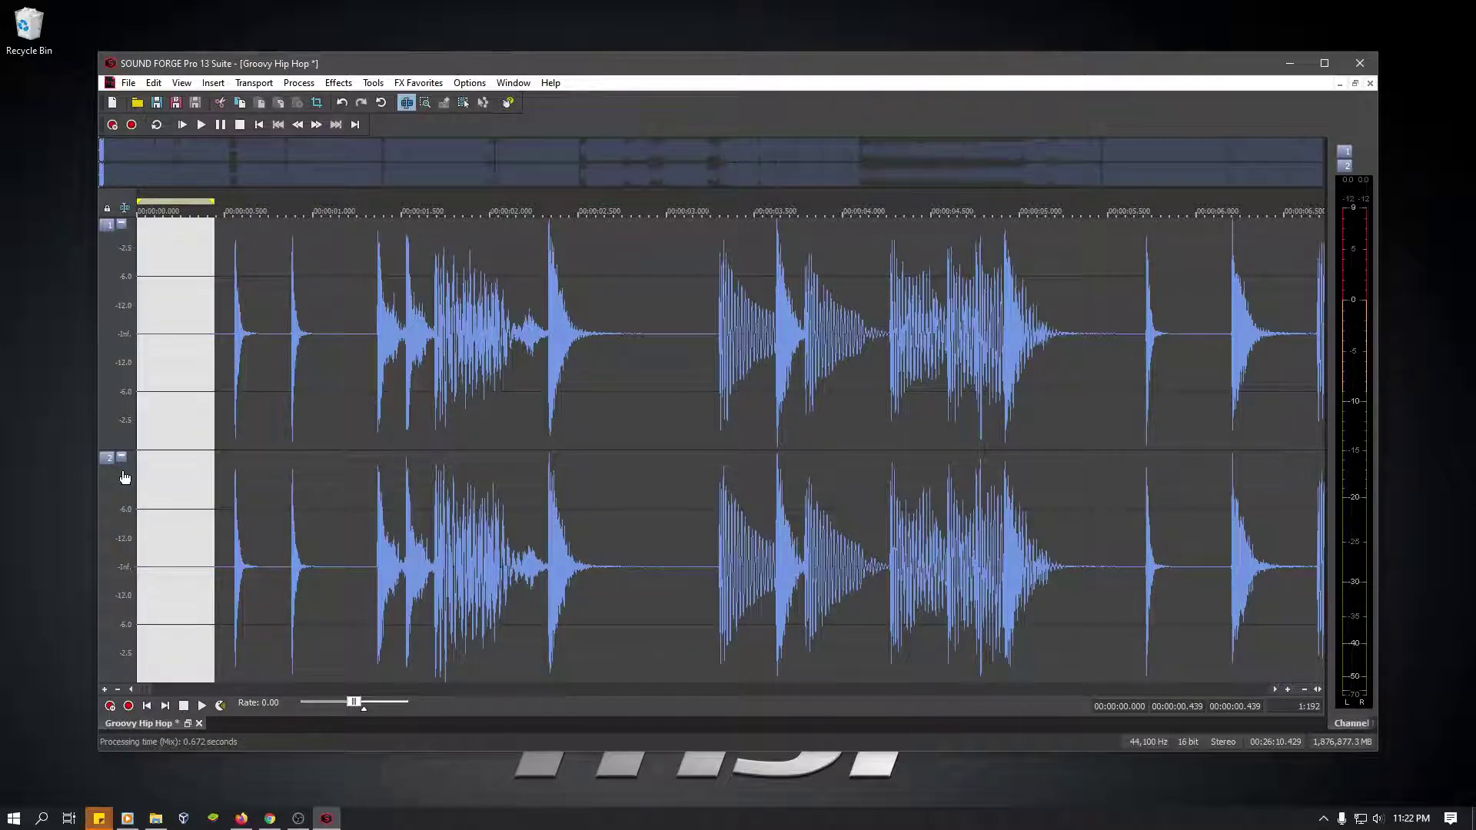
{"action": "key", "text": "Delete"}
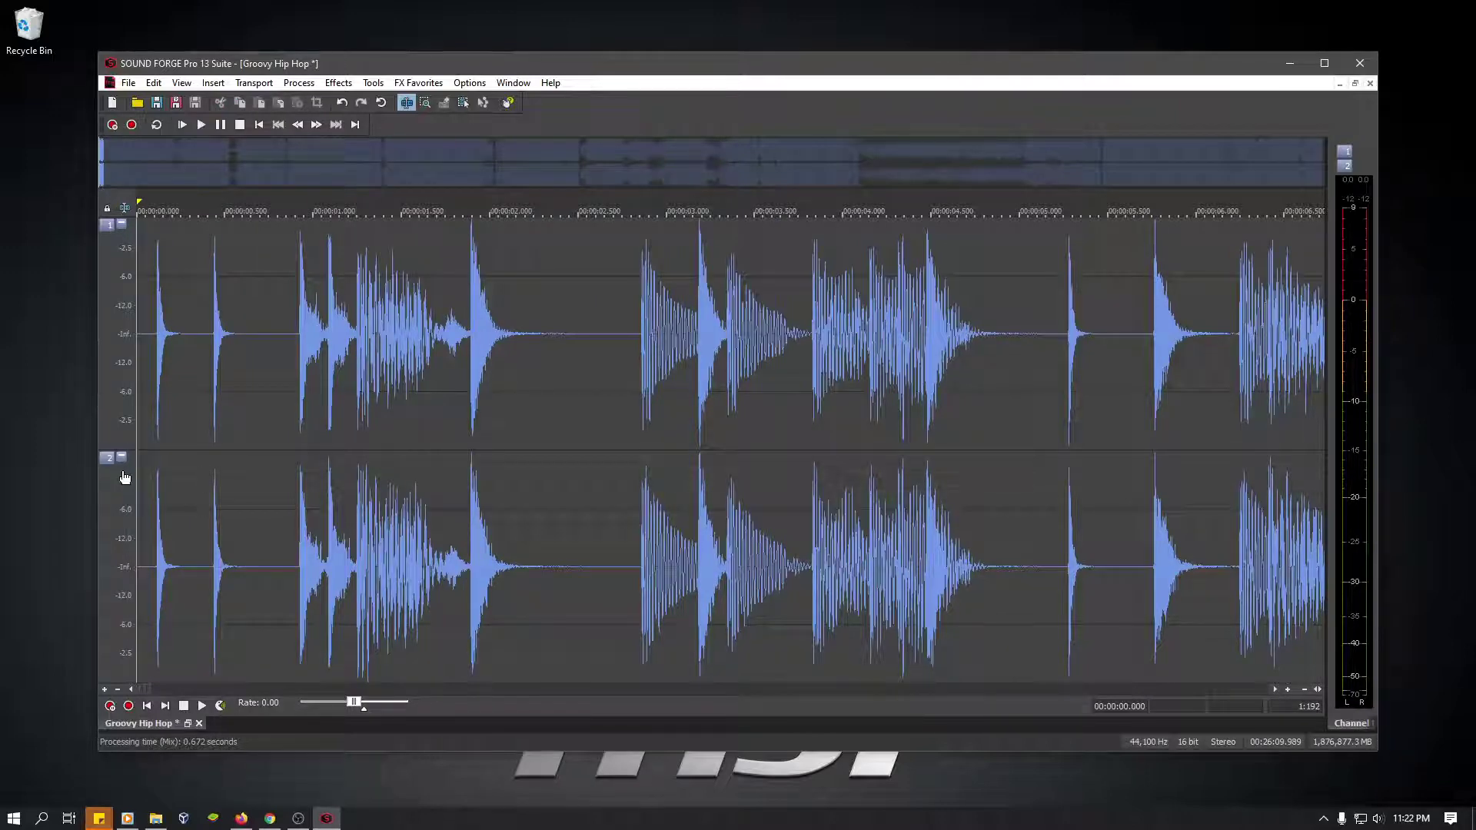
{"action": "key", "text": "space"}
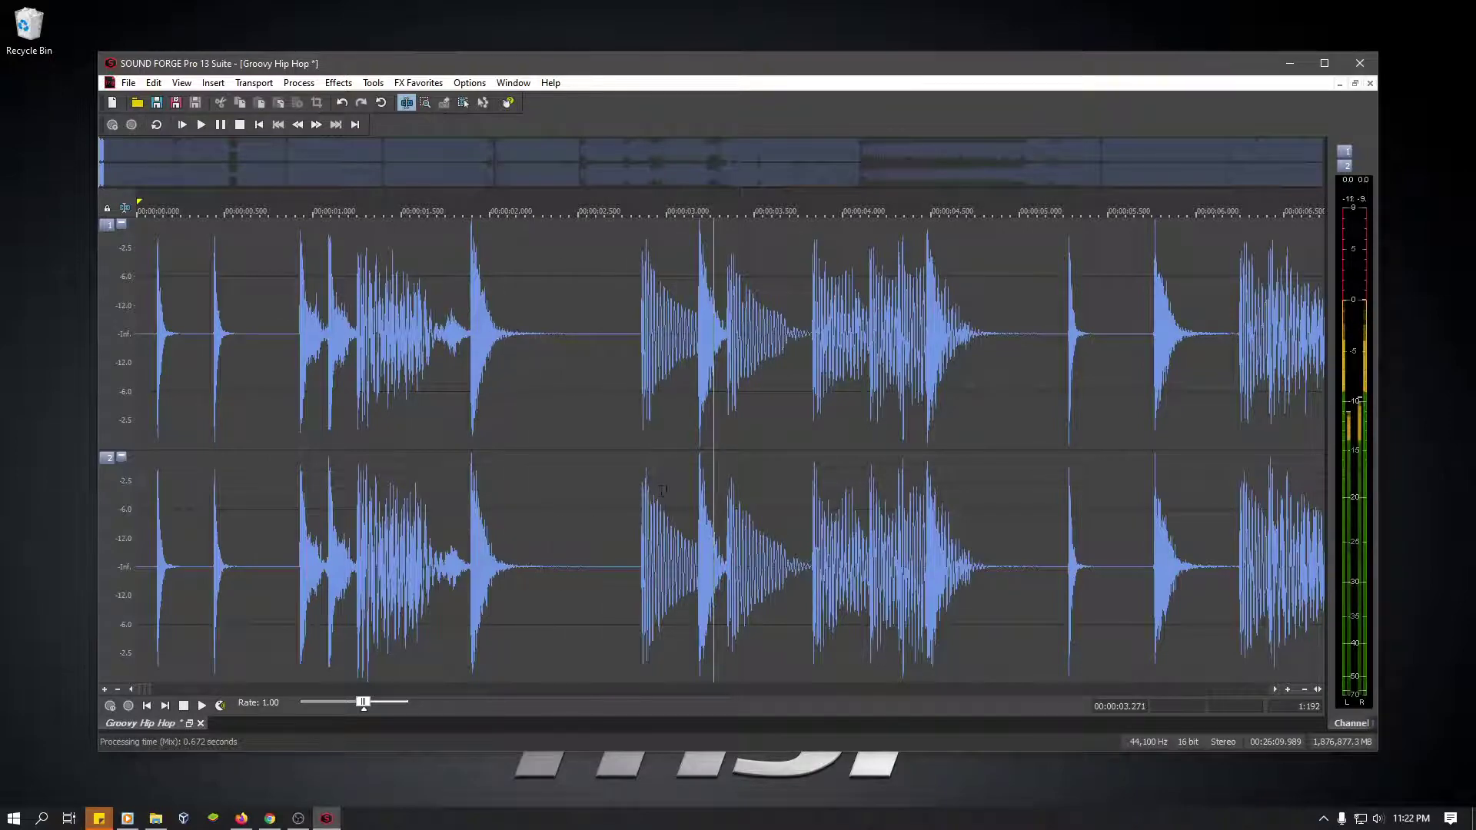
- Spot-check the whole mix by playing it from several points between about 8:04 and 25:56, and place the cursor at its end
{"action": "scroll", "coordinate": [663, 490], "scroll_direction": "down", "scroll_amount": 8}
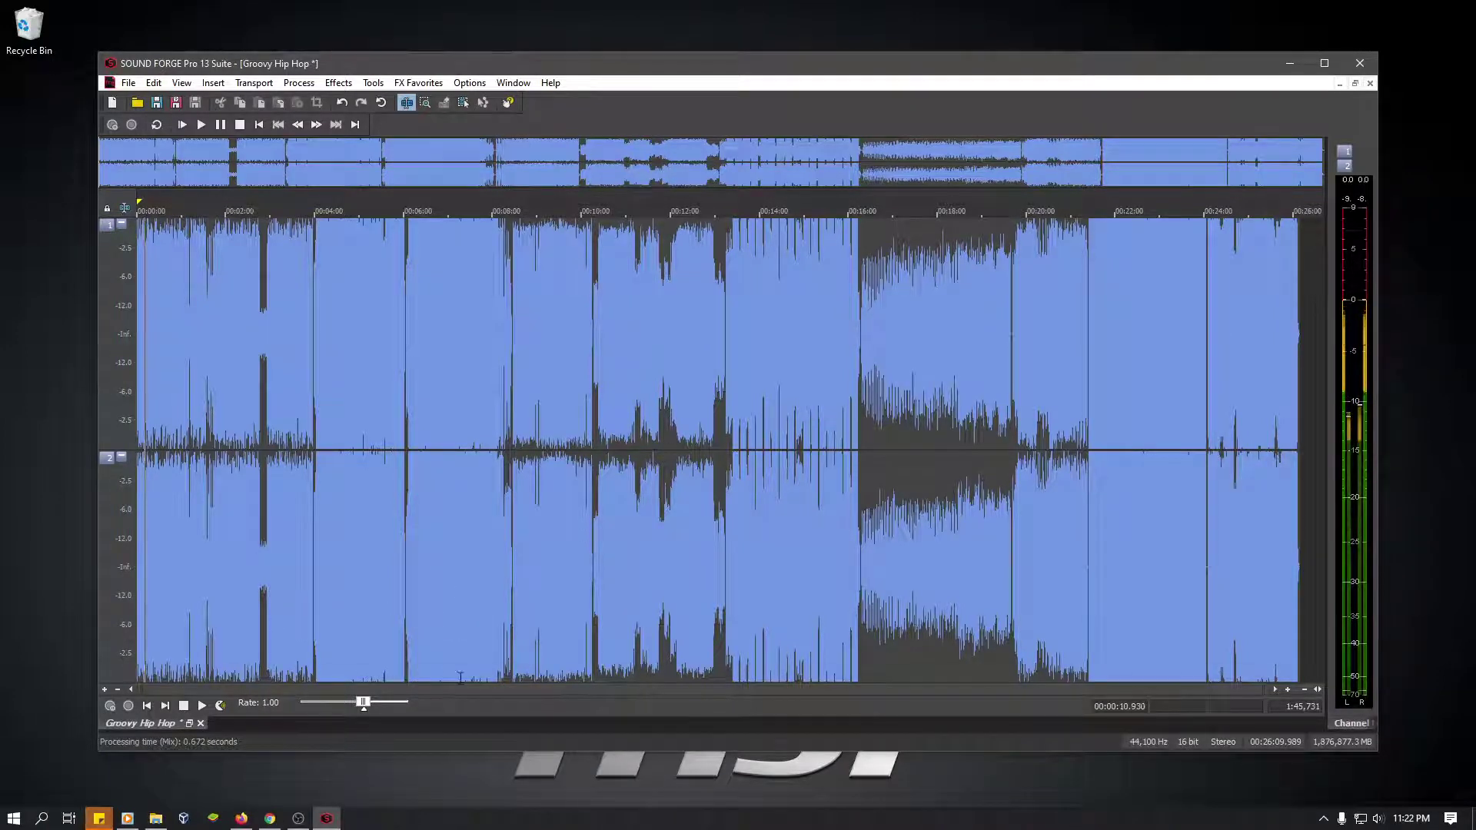
{"action": "left_click", "coordinate": [496, 523]}
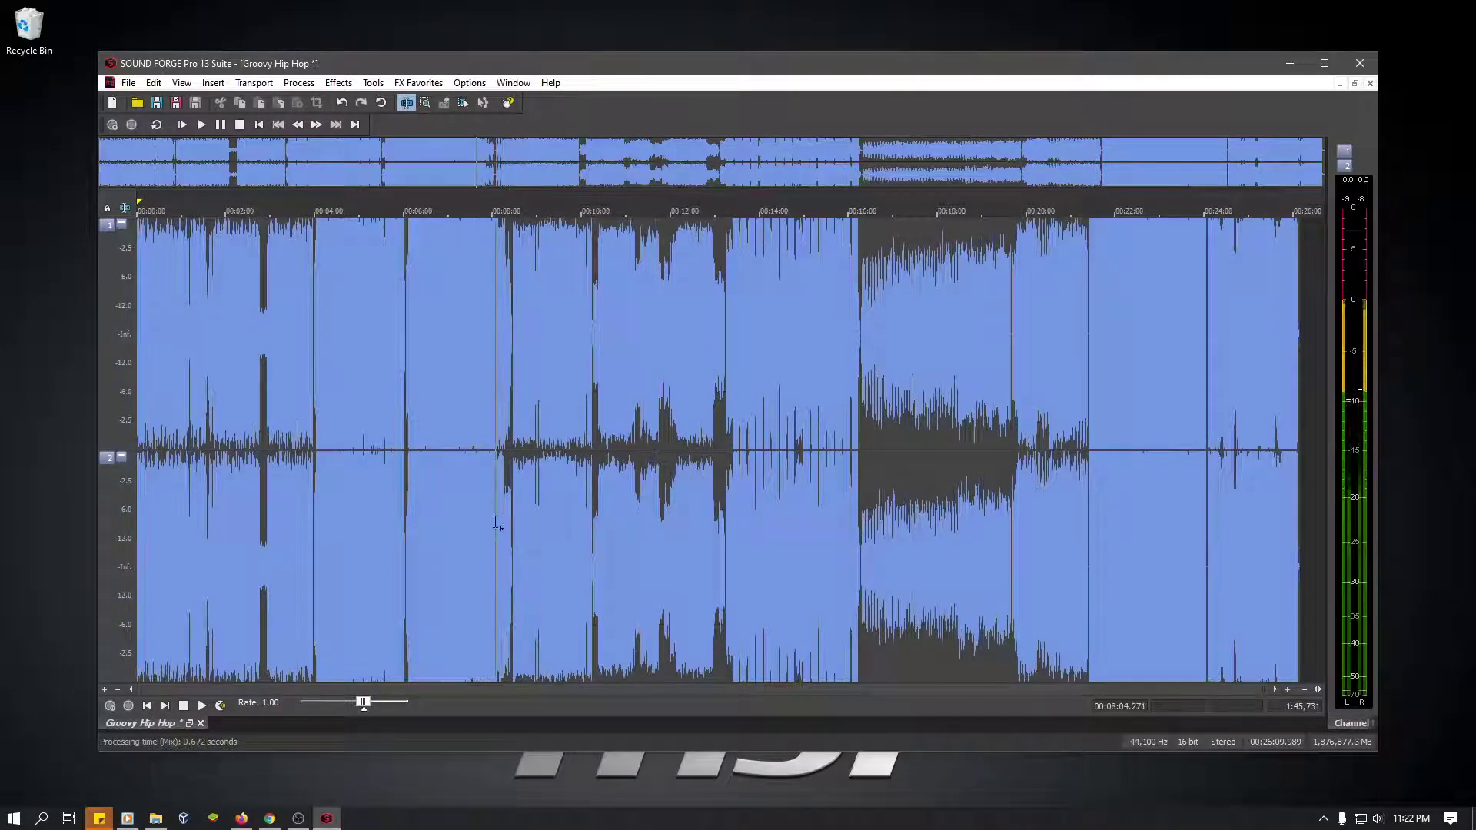
{"action": "left_click", "coordinate": [777, 469]}
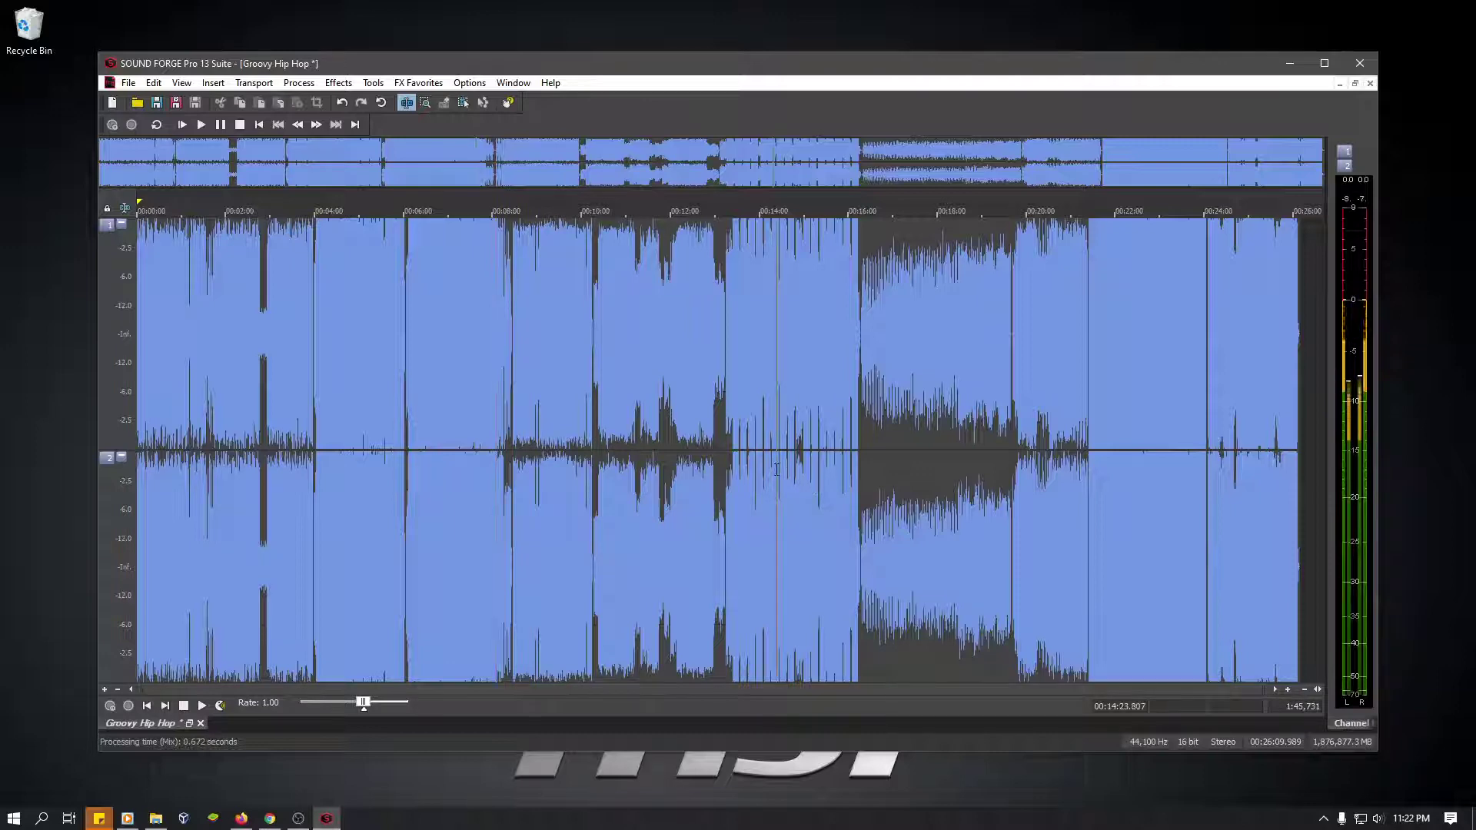
{"action": "left_click", "coordinate": [931, 390]}
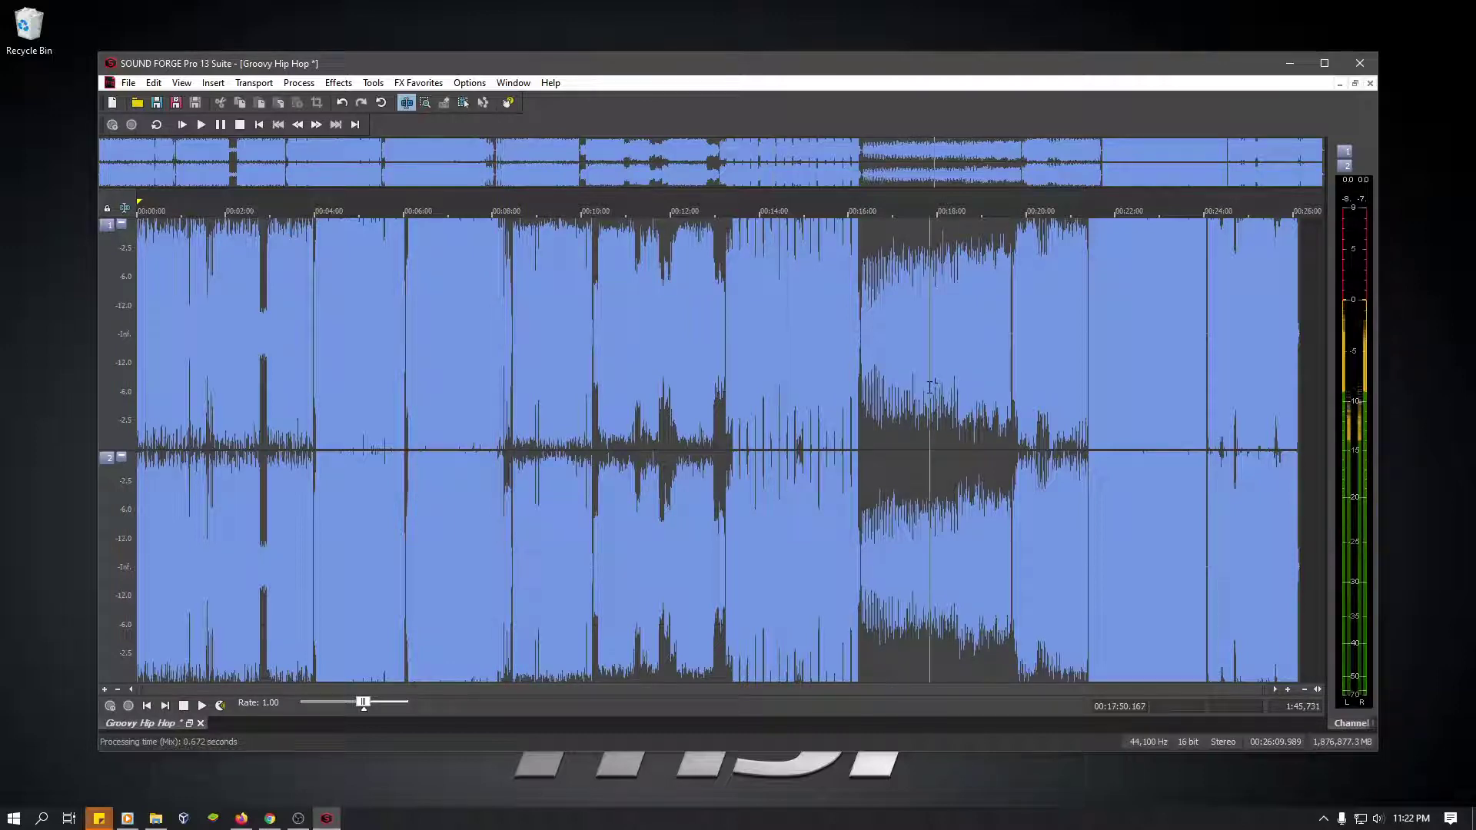
{"action": "left_click", "coordinate": [1055, 413]}
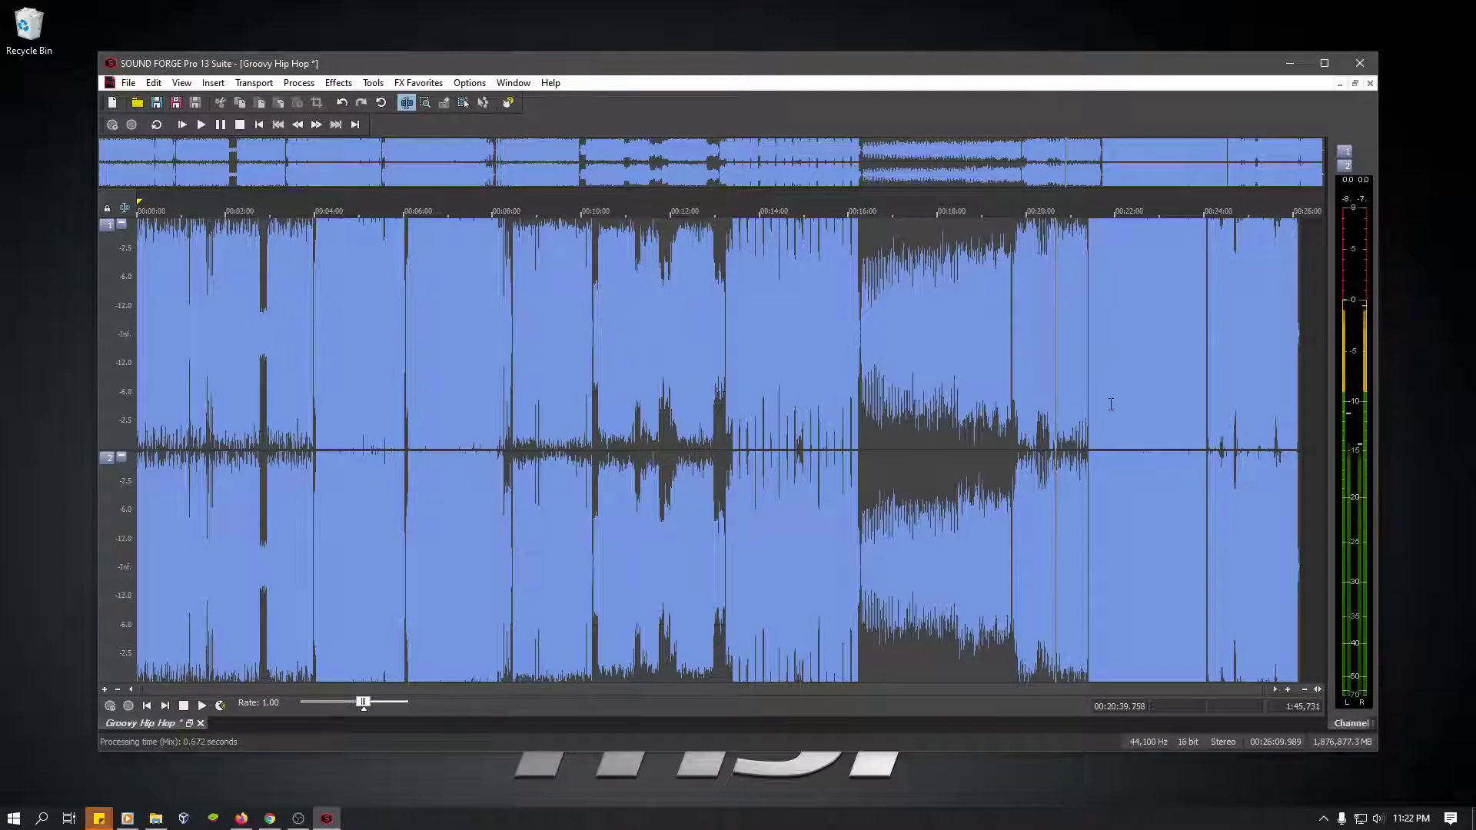
{"action": "left_click", "coordinate": [1170, 390]}
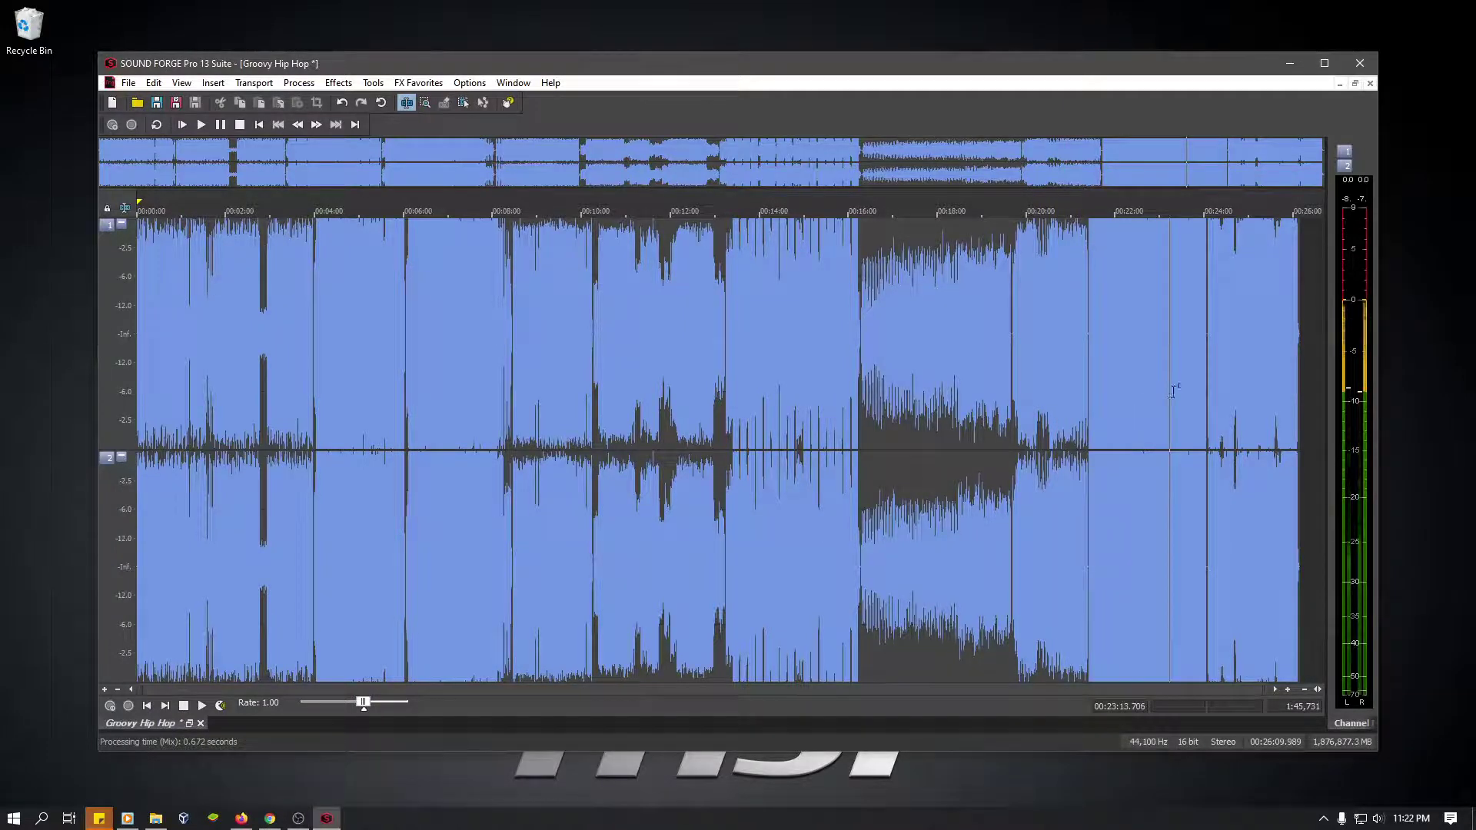
{"action": "left_click", "coordinate": [1228, 394]}
{"action": "left_click", "coordinate": [1271, 389]}
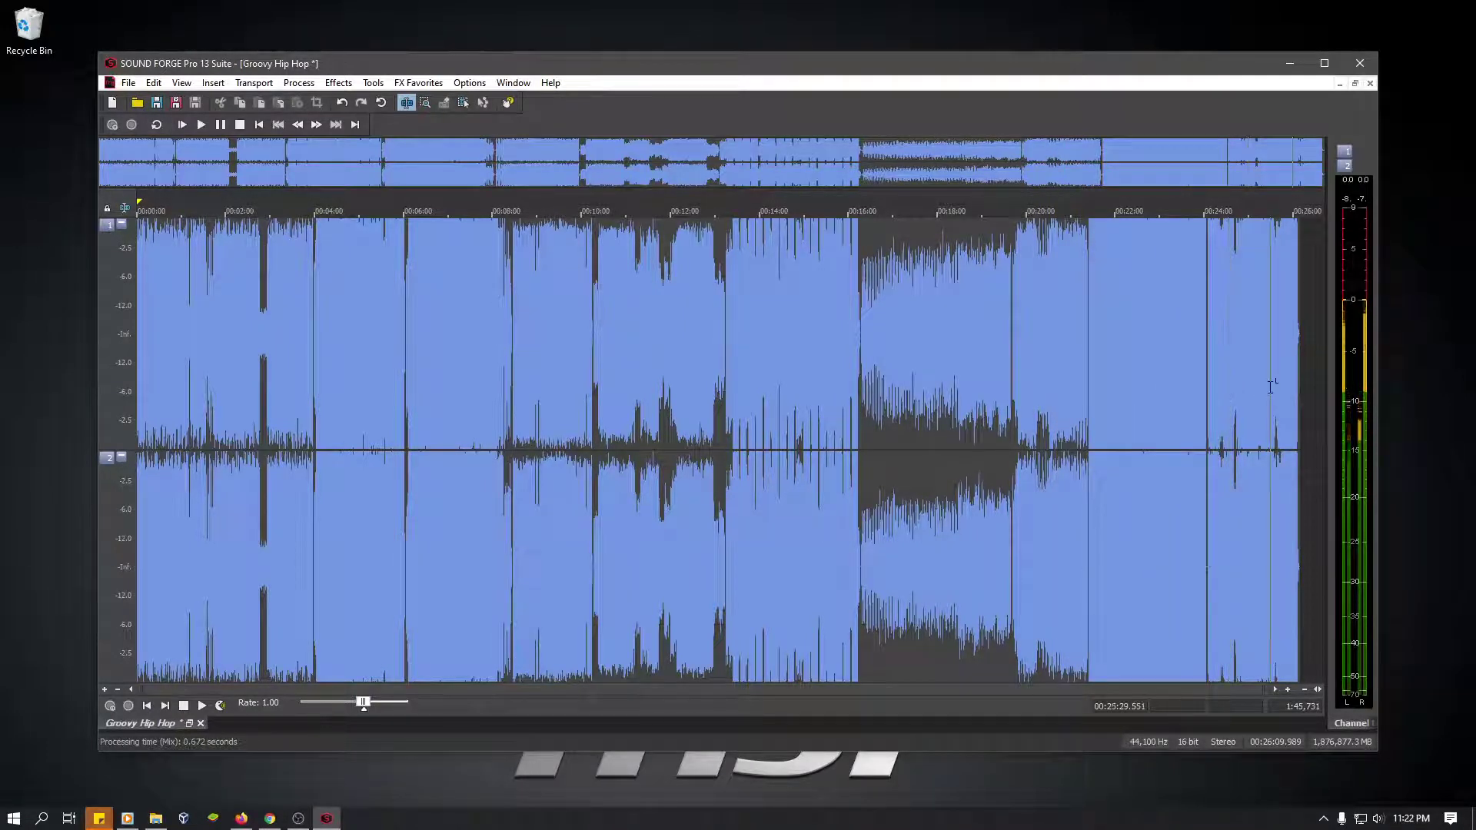
{"action": "left_click", "coordinate": [1287, 384]}
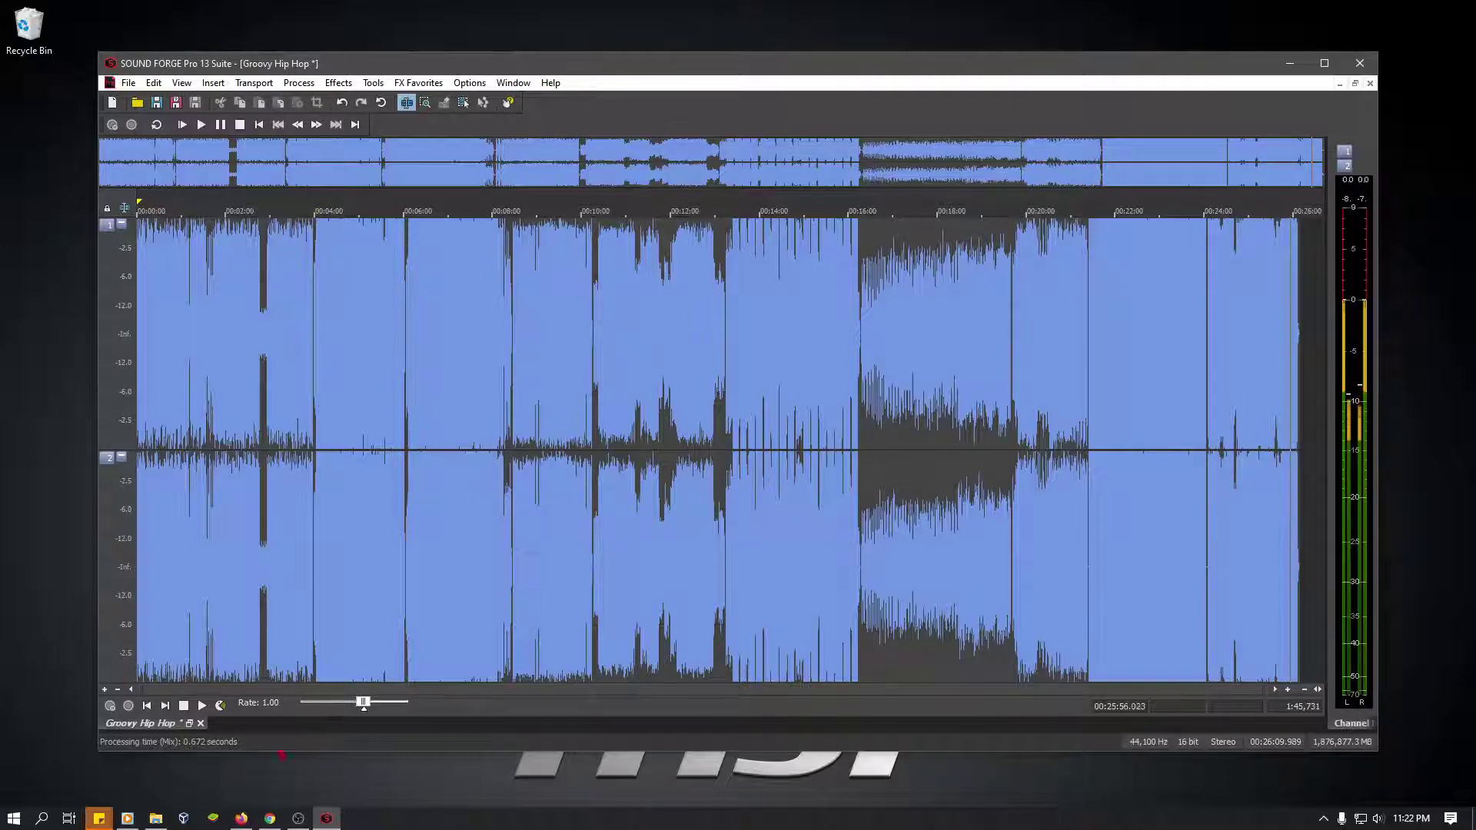
{"action": "key", "text": "space"}
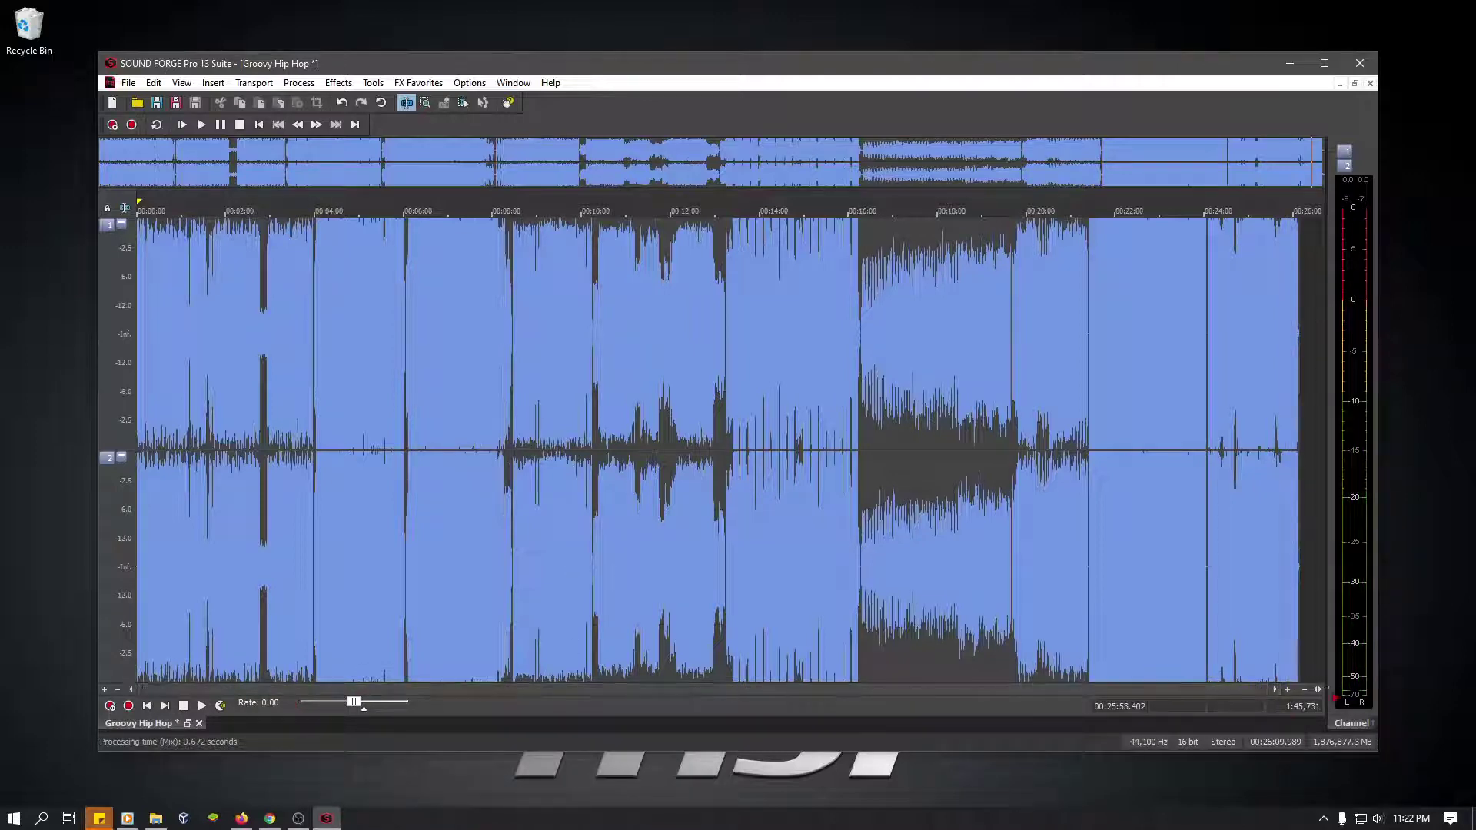
{"action": "scroll", "coordinate": [1252, 544], "scroll_direction": "up", "scroll_amount": 4}
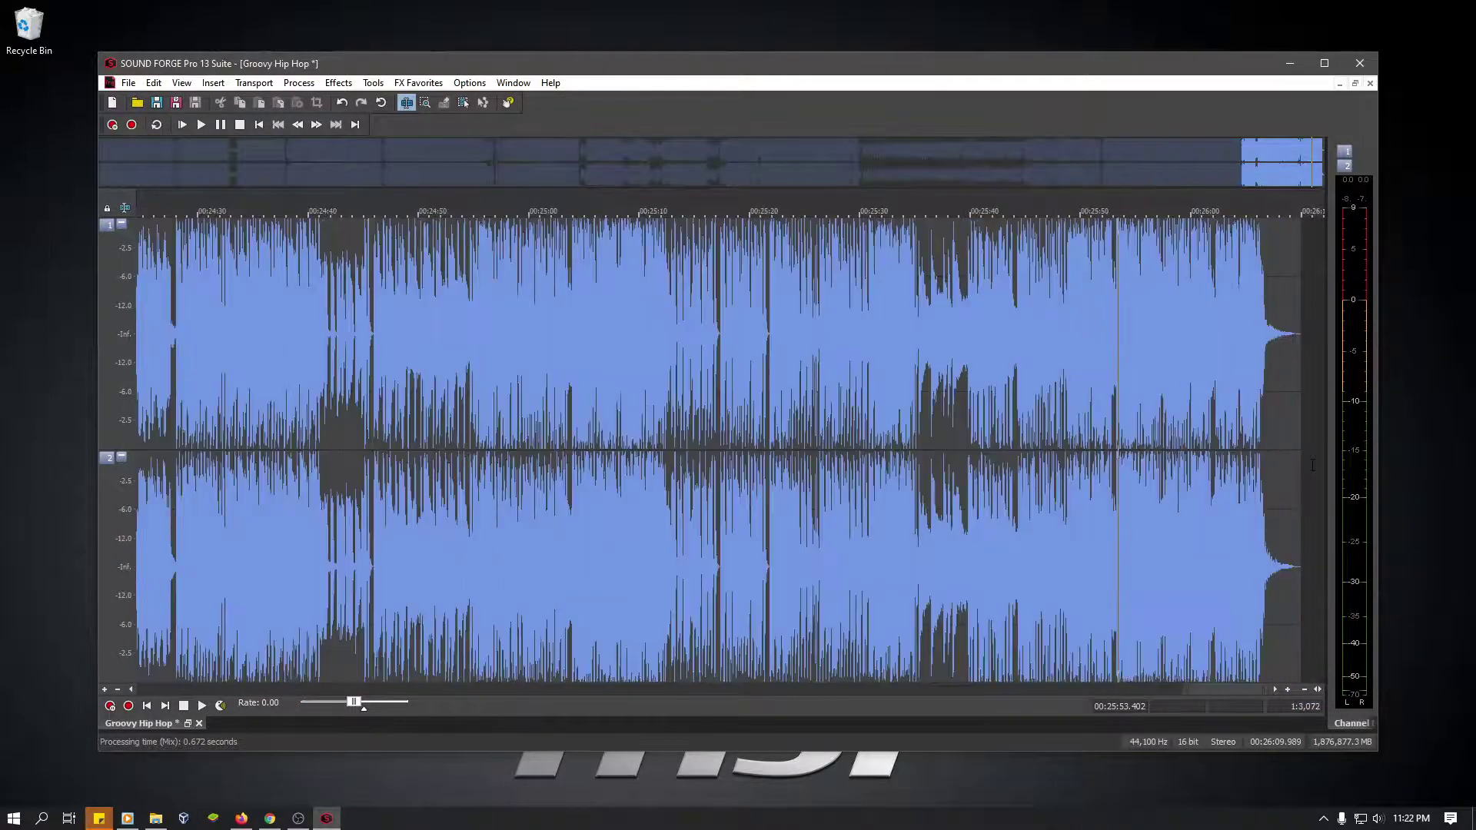
{"action": "left_click", "coordinate": [1306, 419]}
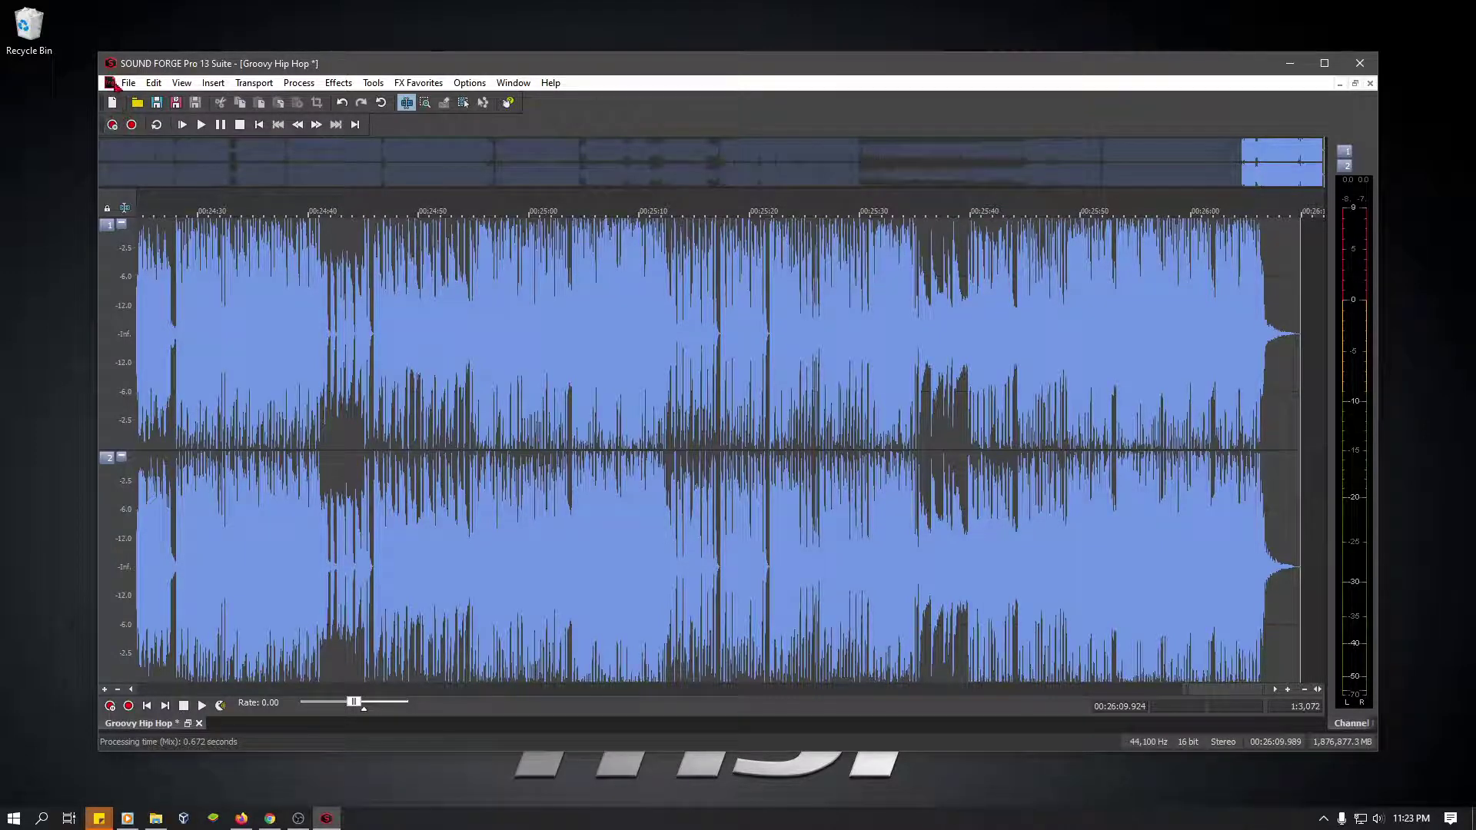
- Prepare to save the mix under a new name in the WIP folder of 1. Sound Forge Projects as a SOUND FORGE Pro Project File (*.frg)
{"action": "left_click", "coordinate": [128, 84]}
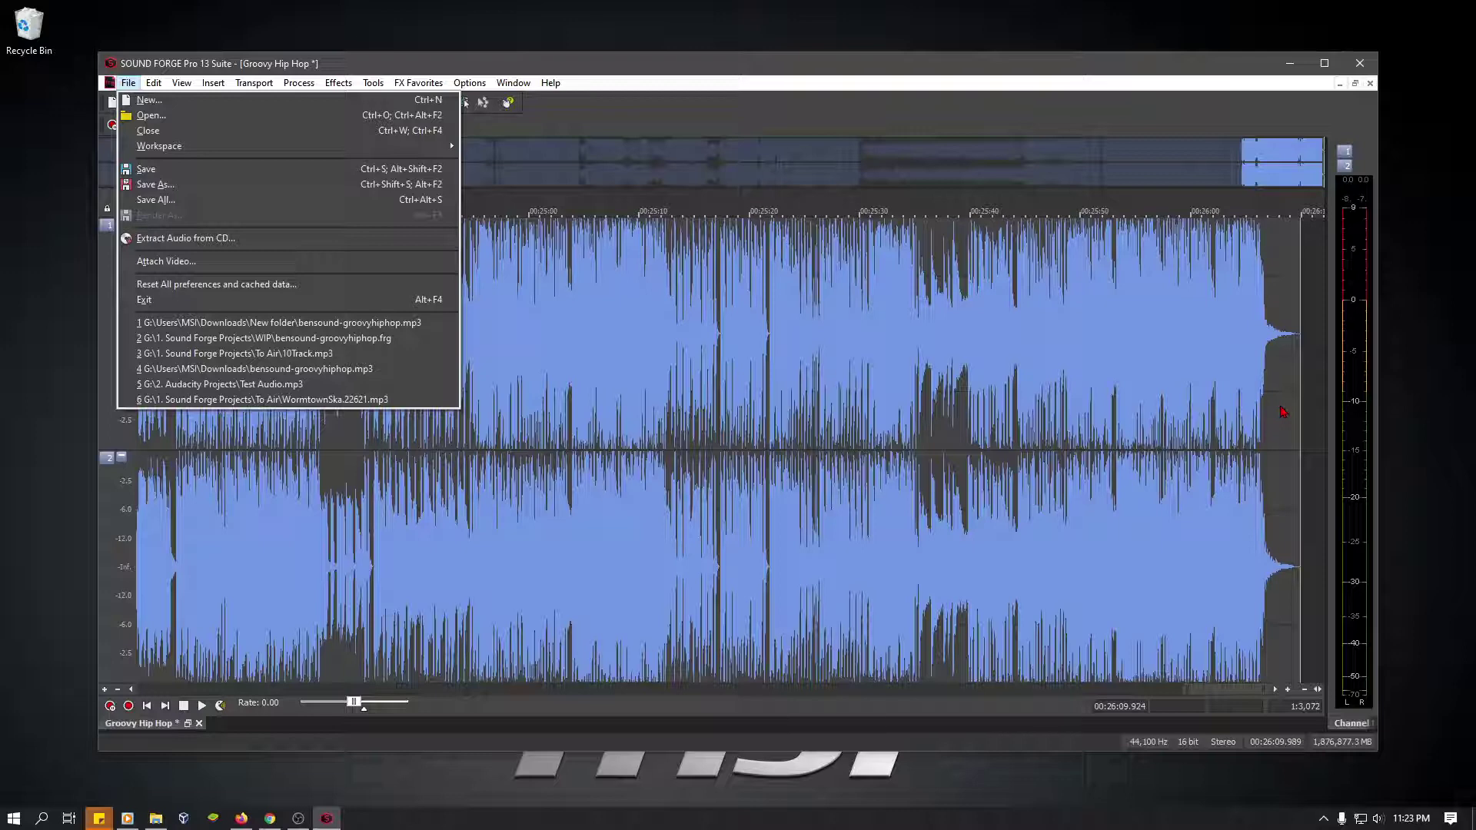
{"action": "left_click", "coordinate": [192, 189]}
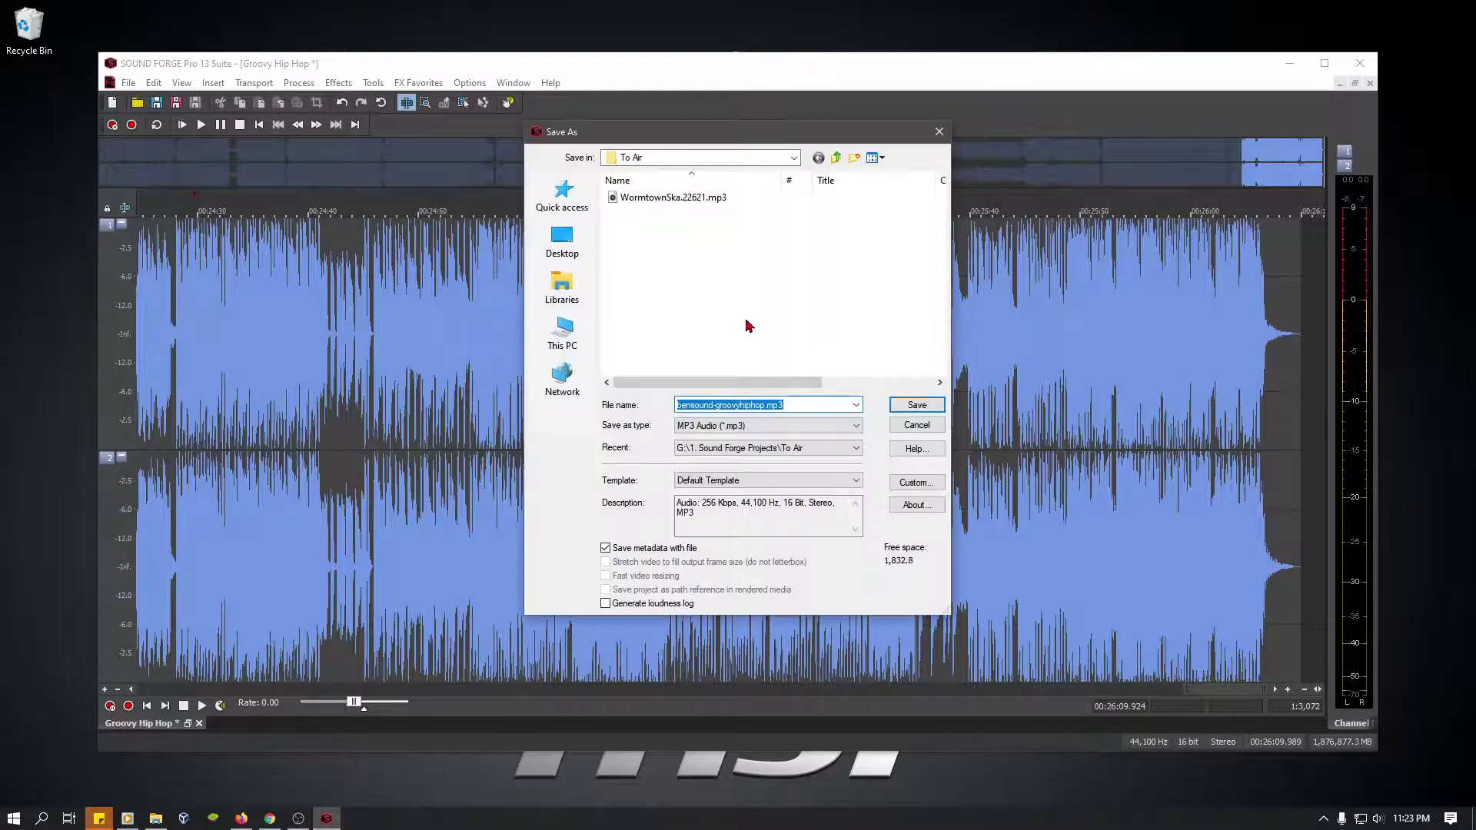
{"action": "left_click", "coordinate": [795, 160]}
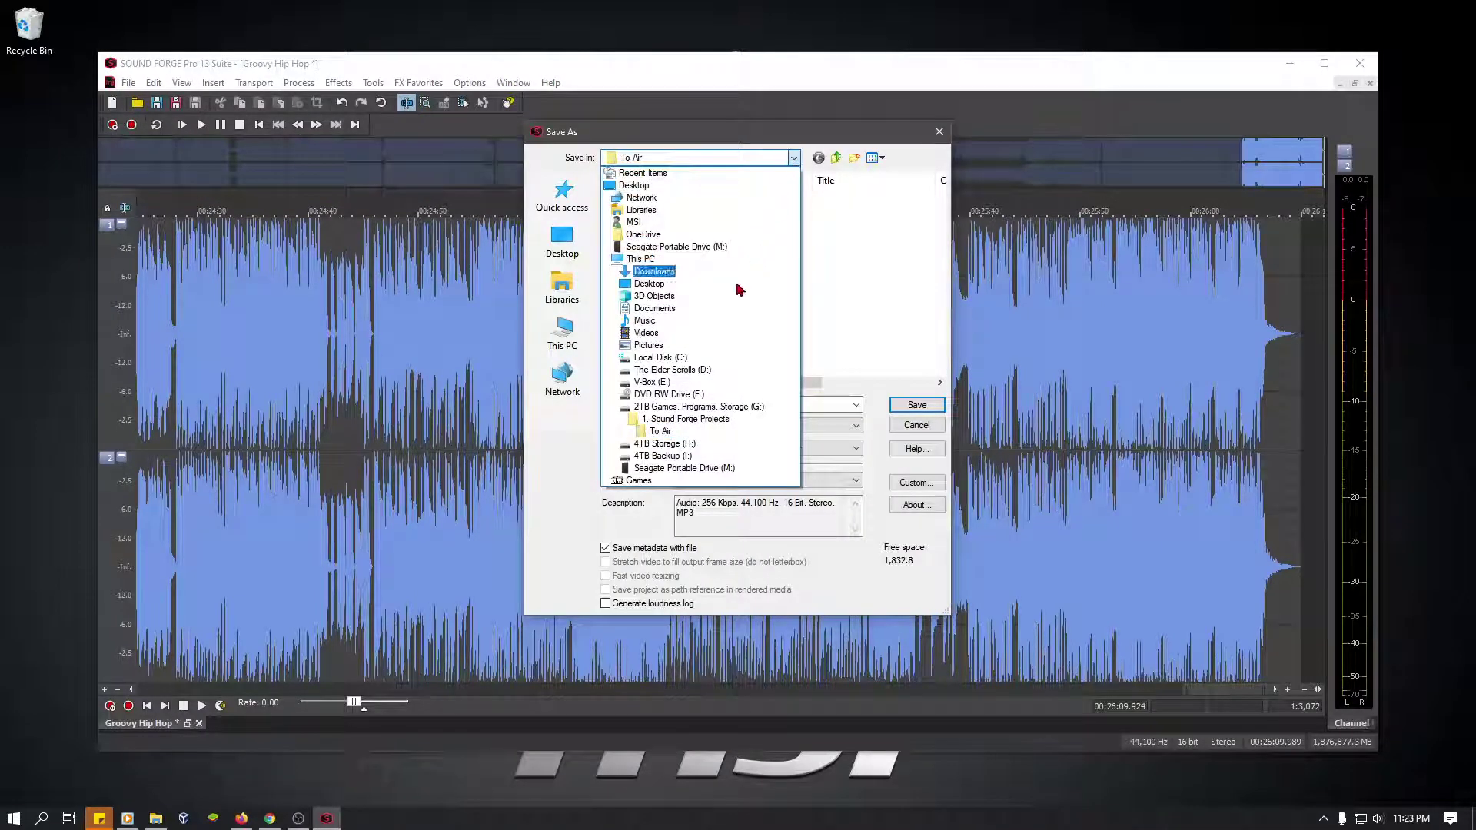
{"action": "left_click", "coordinate": [682, 420]}
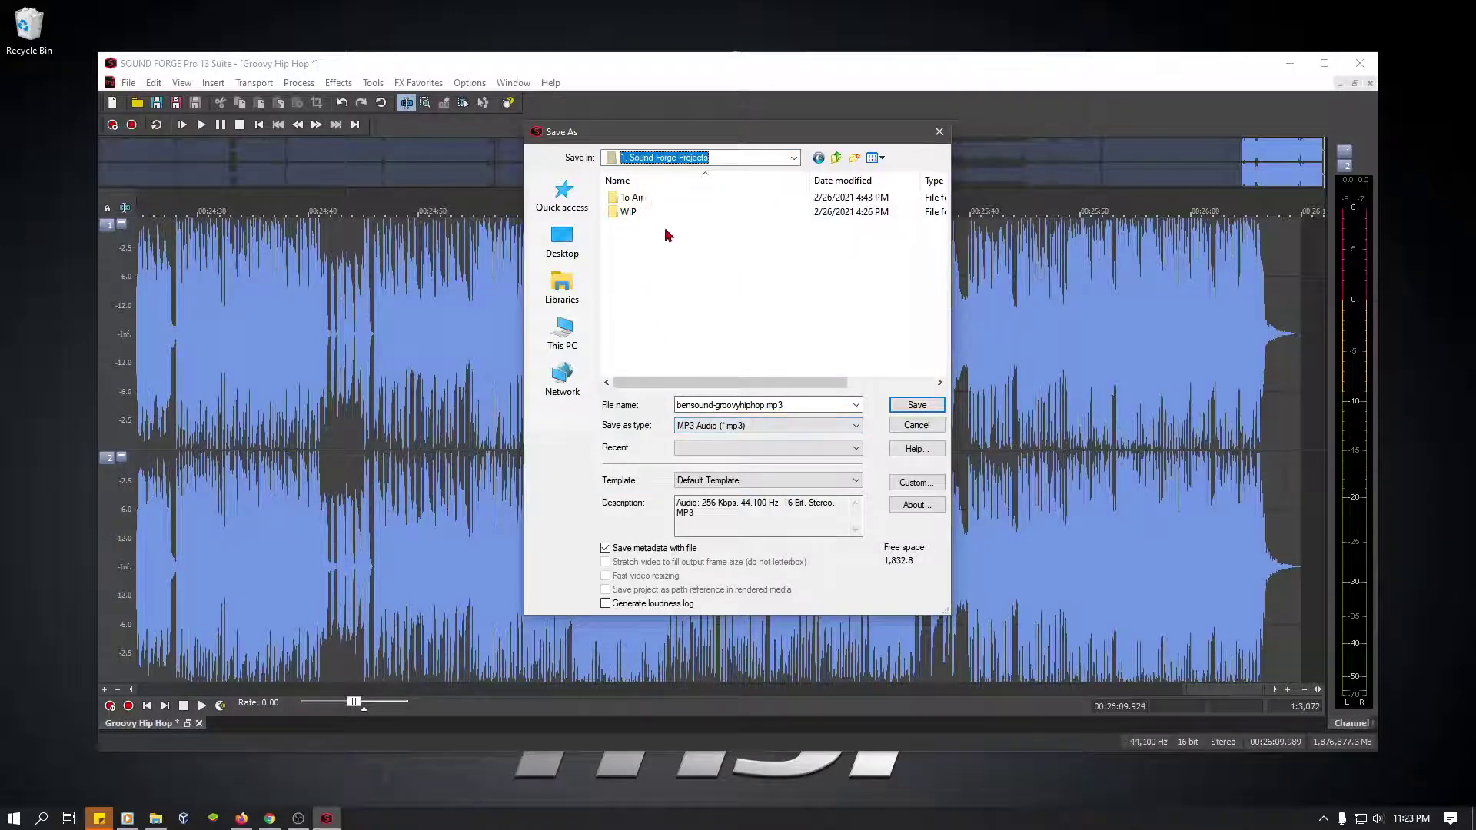
{"action": "double_click", "coordinate": [623, 215]}
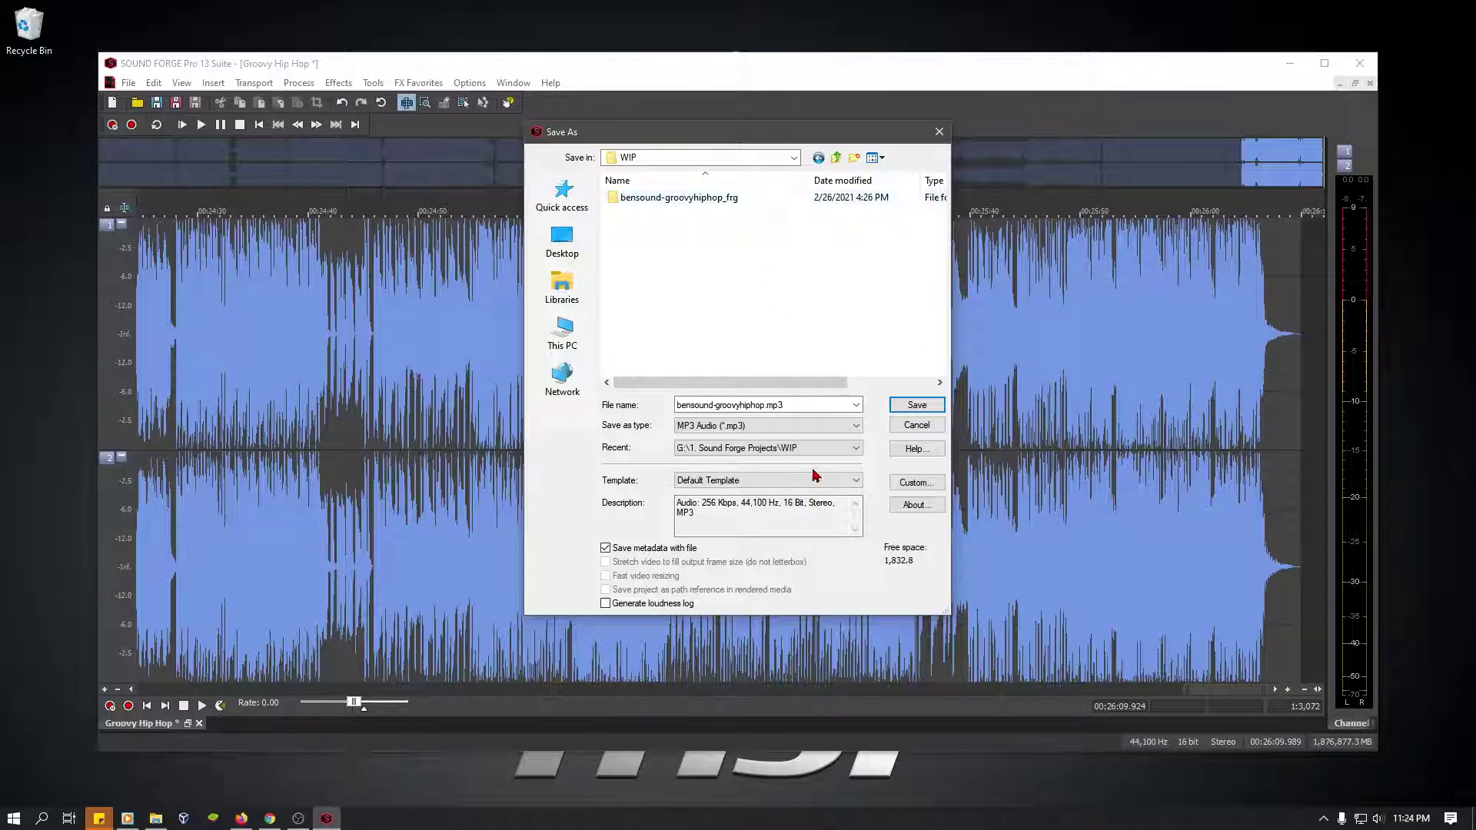
{"action": "left_click", "coordinate": [857, 427]}
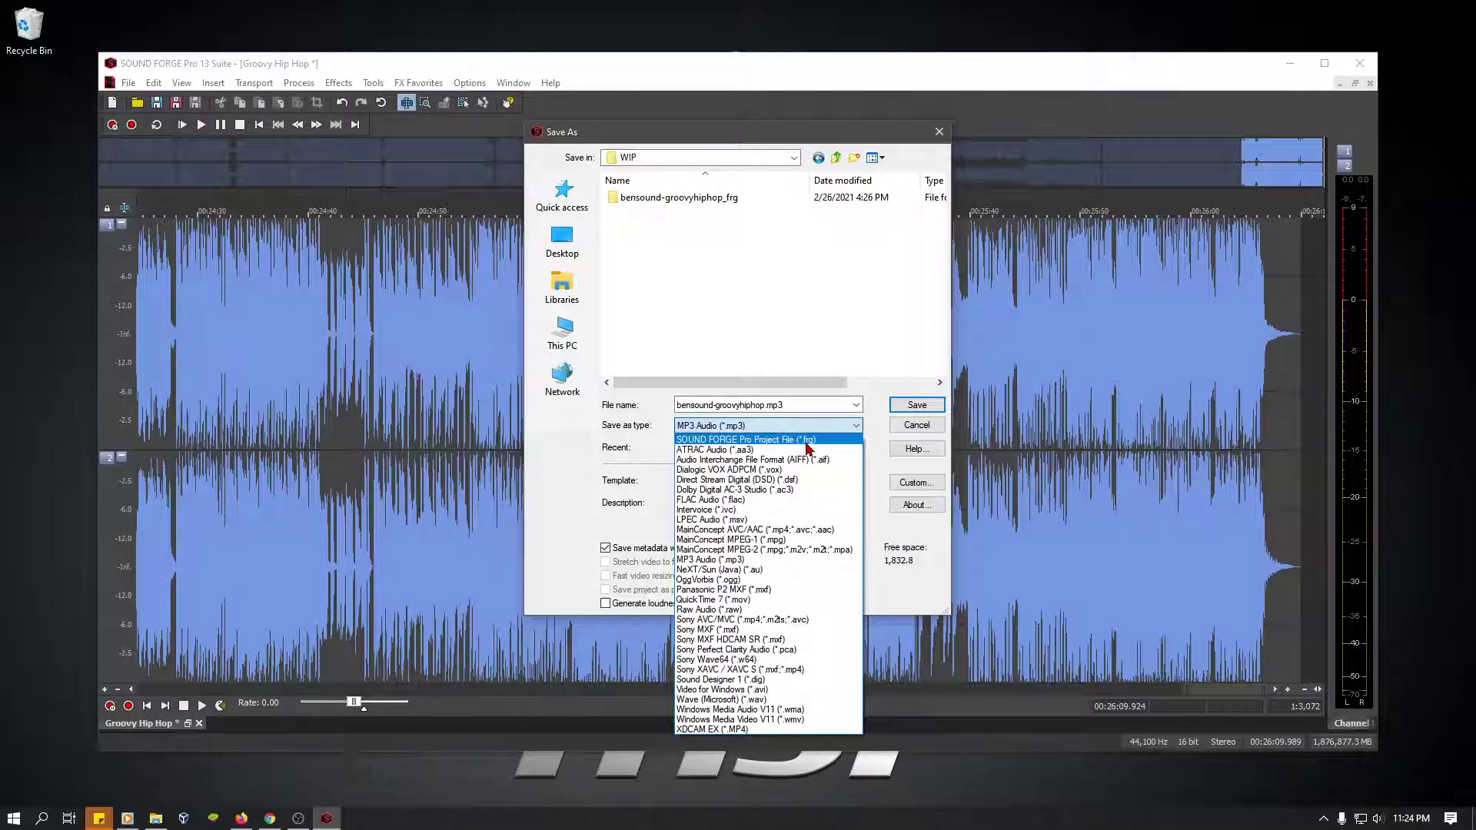
{"action": "left_click", "coordinate": [741, 443]}
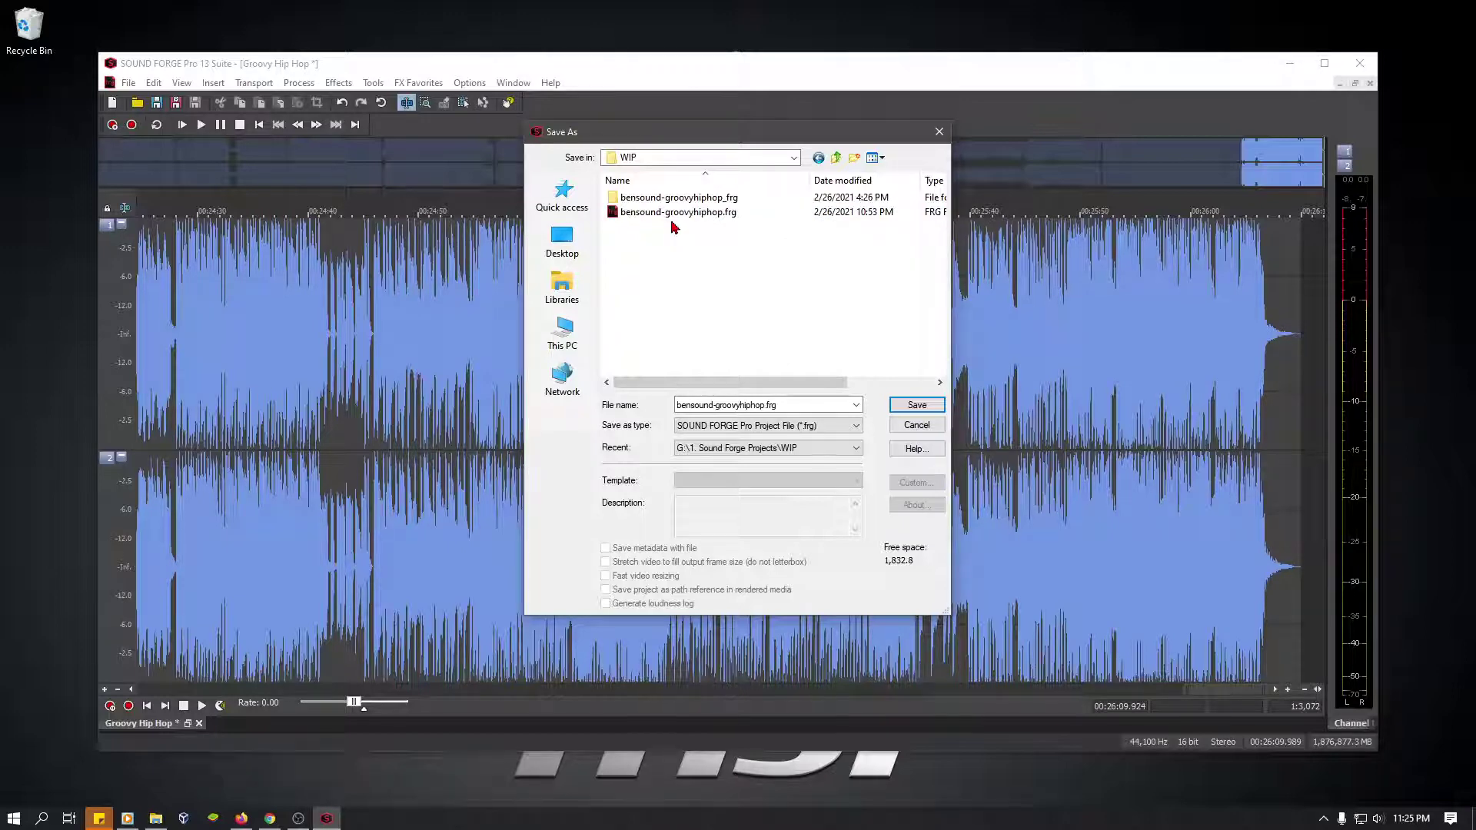
- Name the project file bensound-groovyhiphopfast.frg and save it
{"action": "double_click", "coordinate": [761, 405]}
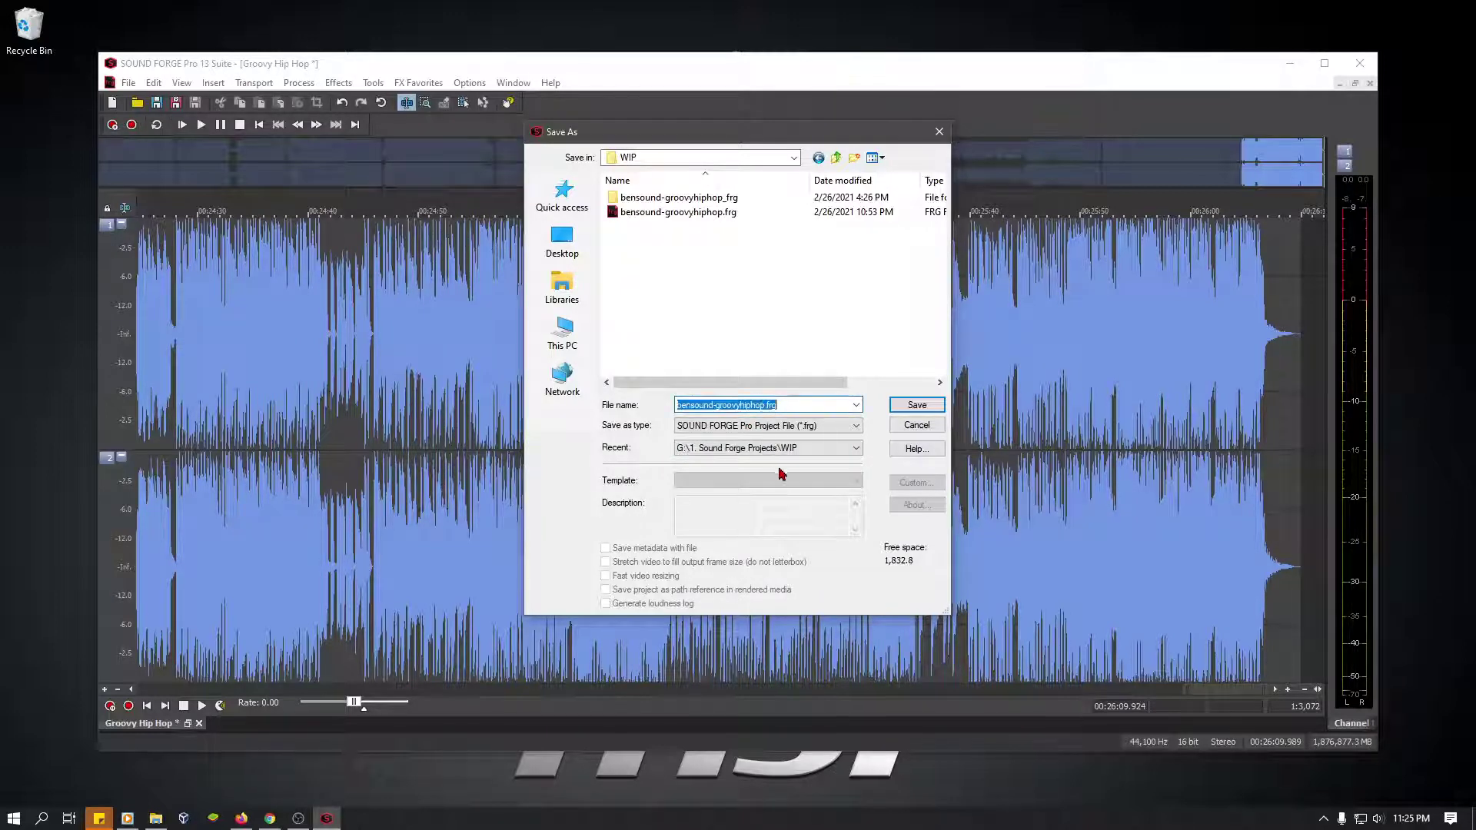
{"action": "left_click", "coordinate": [763, 408]}
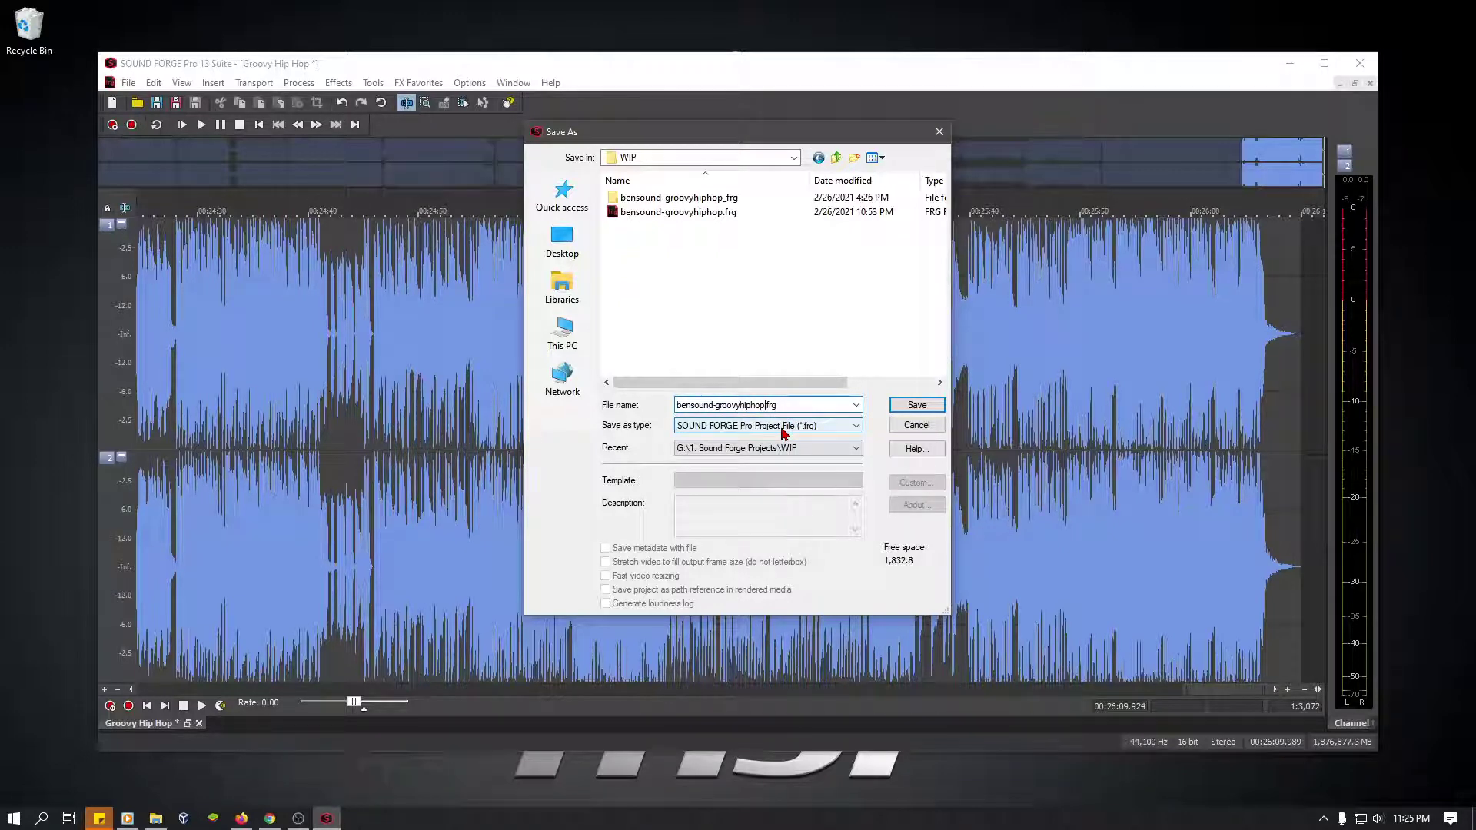
{"action": "type", "text": "fast"}
{"action": "left_click", "coordinate": [911, 405]}
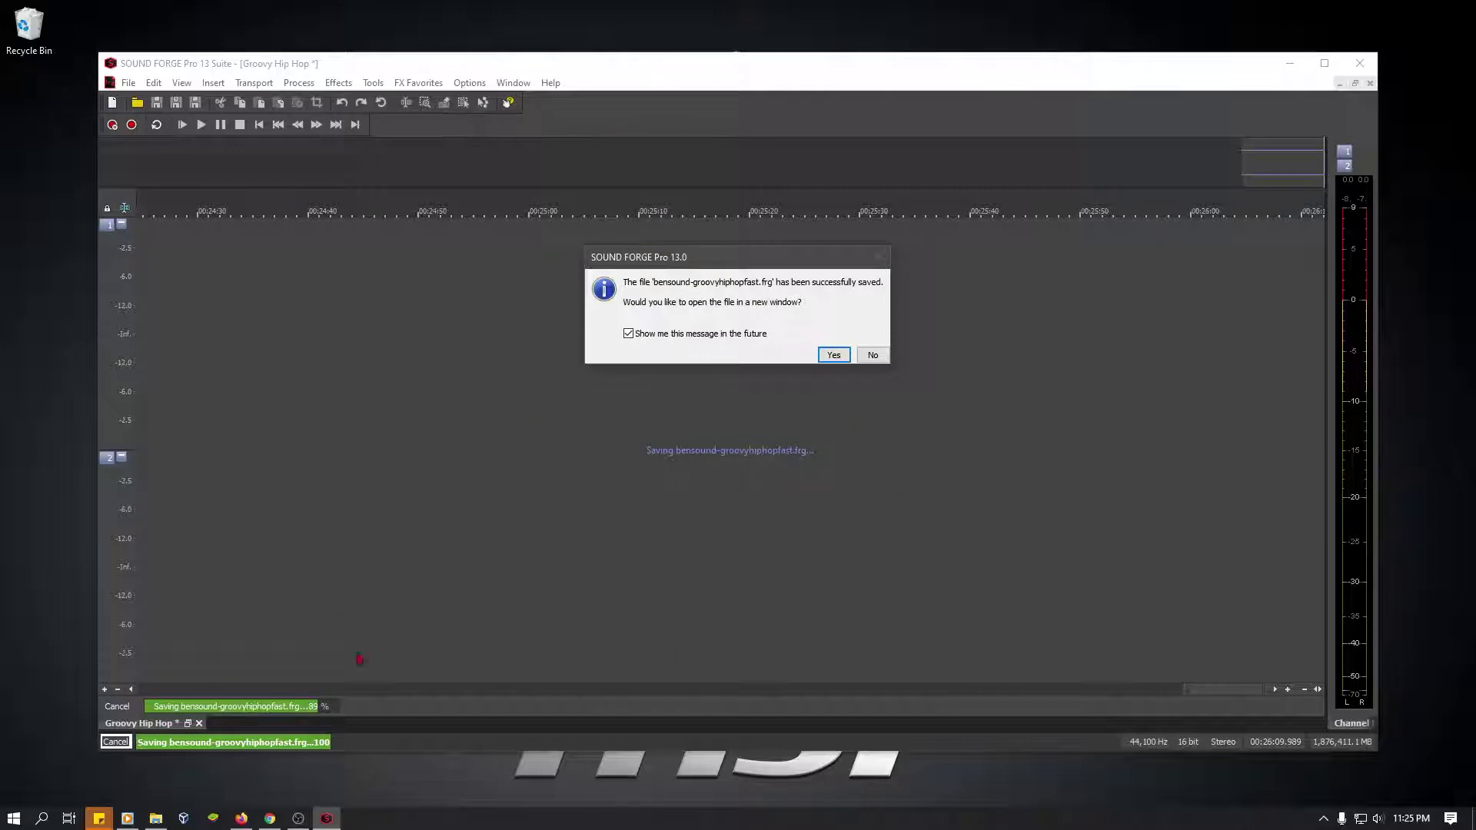
- Open the saved bensound-groovyhiphopfast.frg in a new window and return to the original Groovy Hip Hop file
{"action": "left_click", "coordinate": [833, 356]}
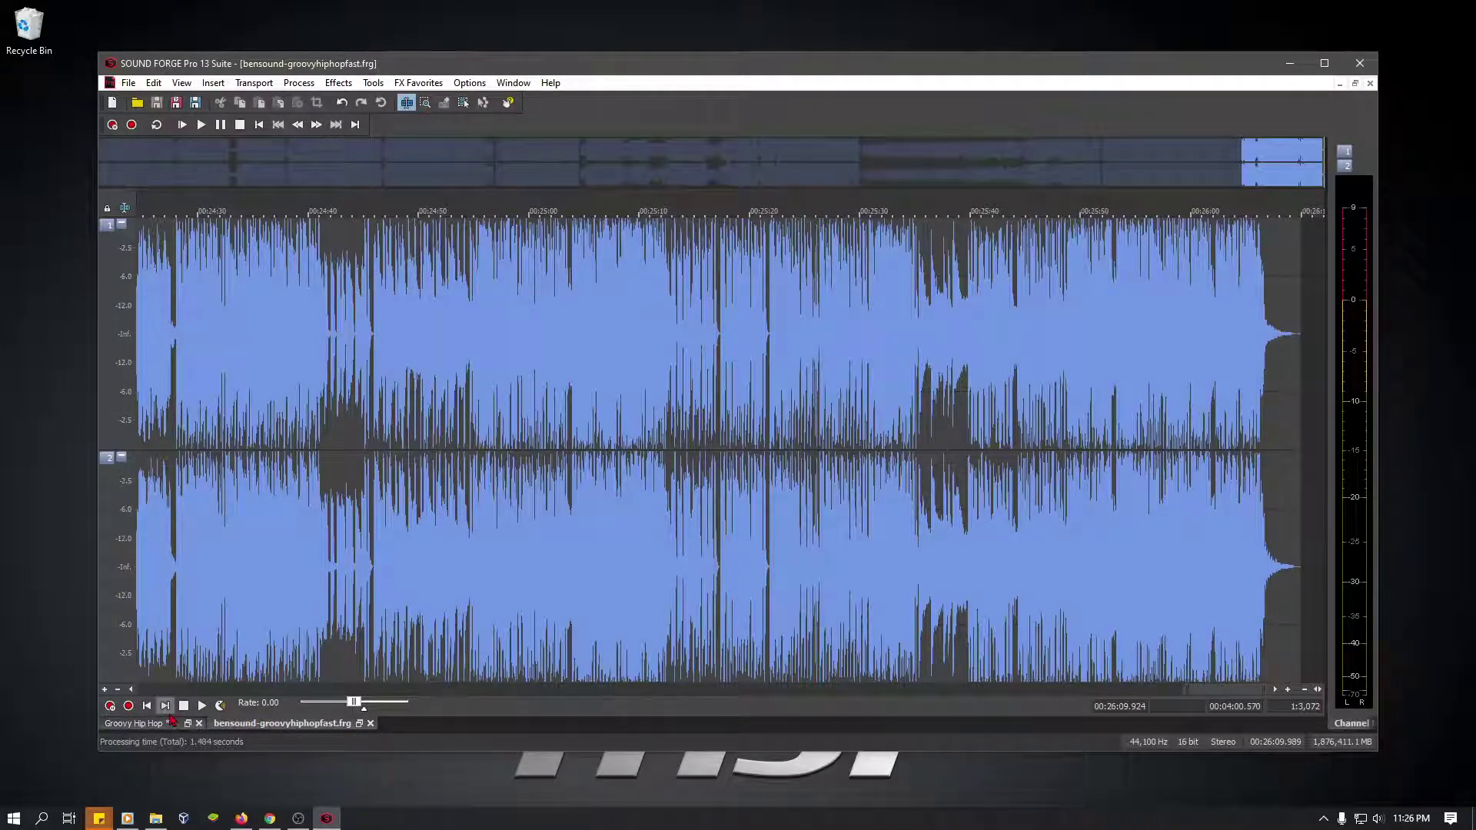
{"action": "left_click", "coordinate": [146, 723]}
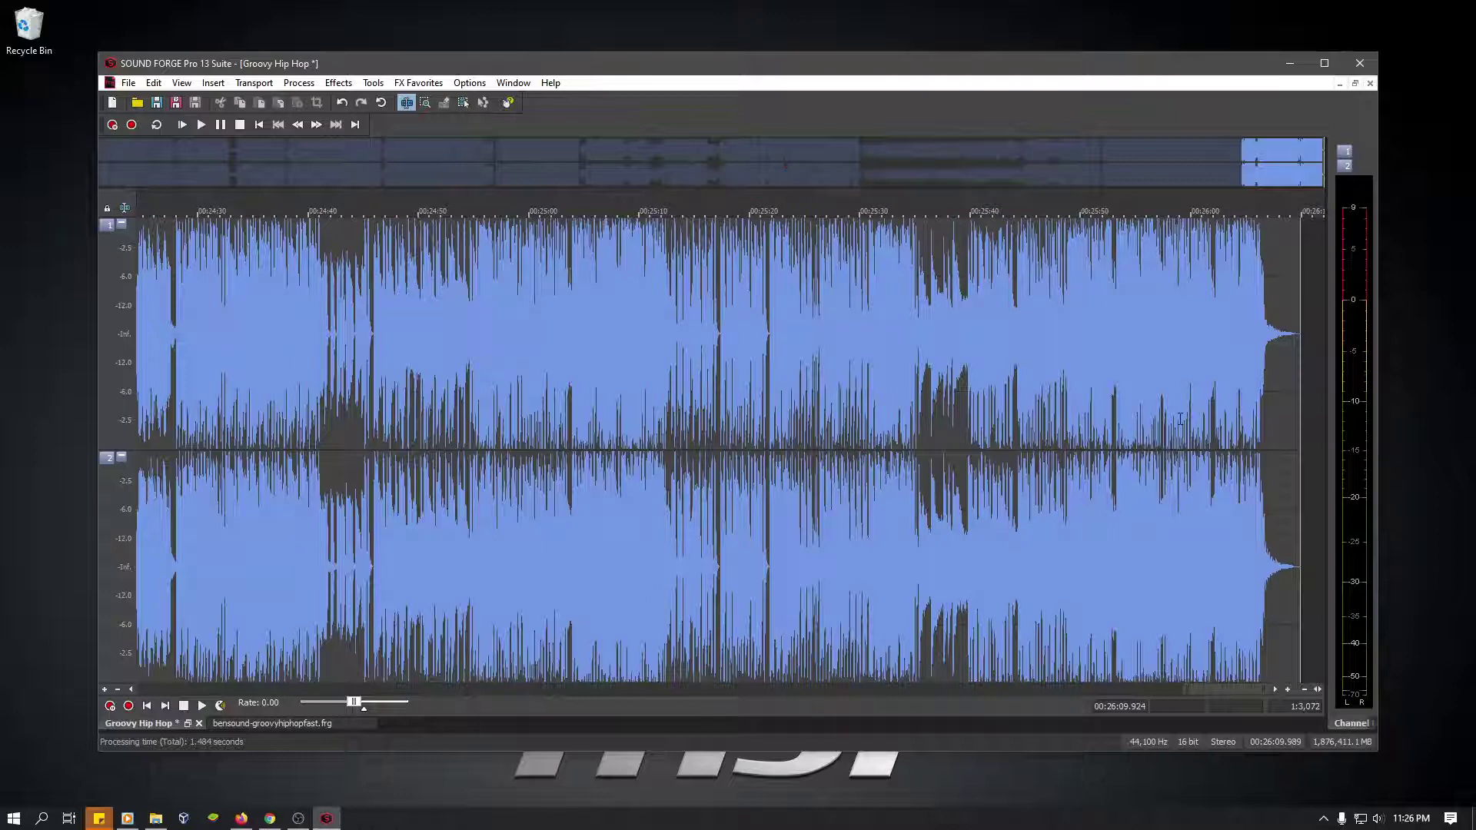
- Record about 12 s of new audio onto the end of the mix, starting at 00:26:09.924
{"action": "left_click", "coordinate": [132, 125]}
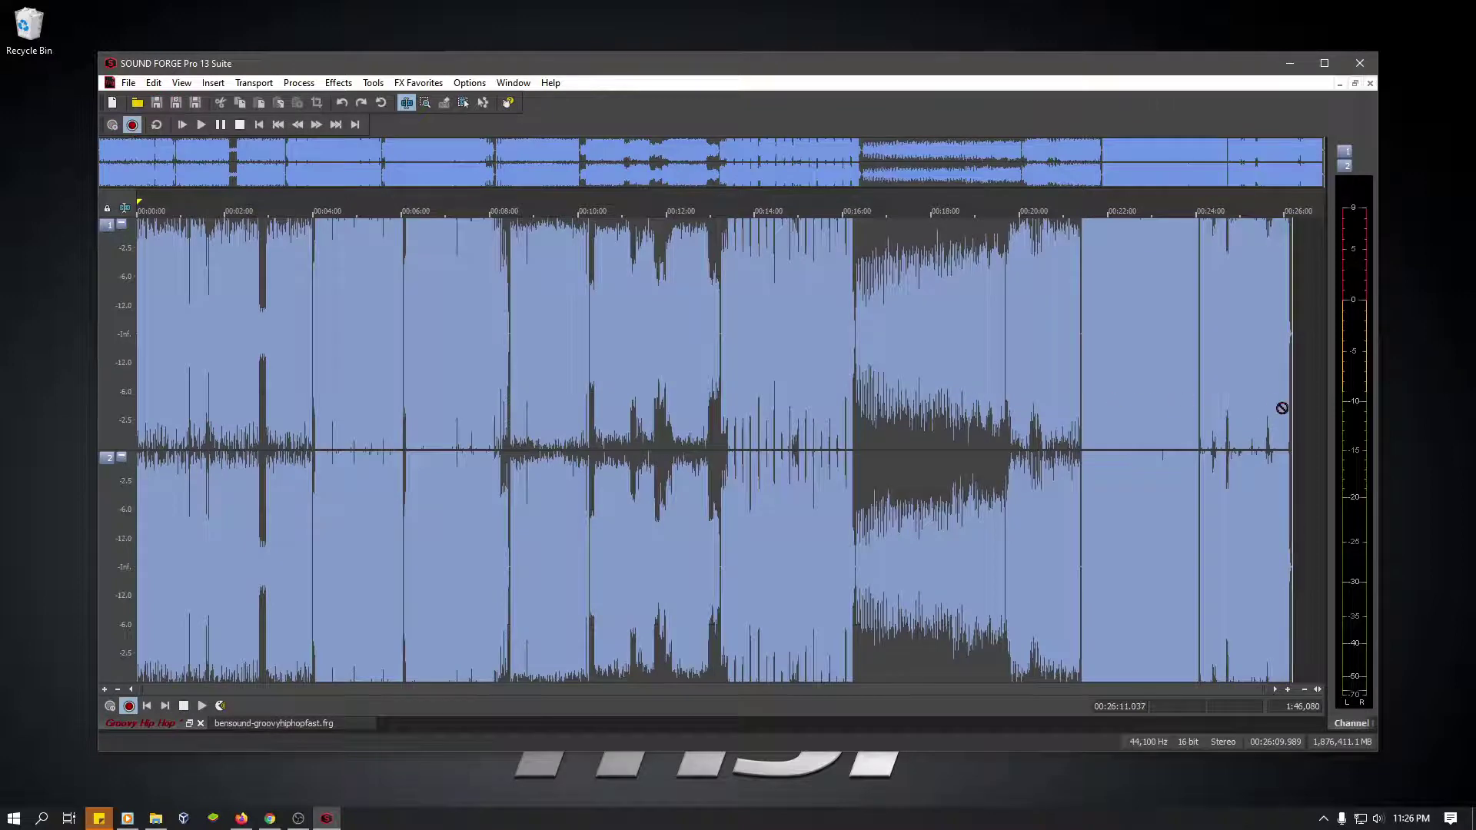
{"action": "scroll", "coordinate": [1283, 408], "scroll_direction": "up", "scroll_amount": 4}
{"action": "scroll", "coordinate": [1087, 438], "scroll_direction": "up", "scroll_amount": 5}
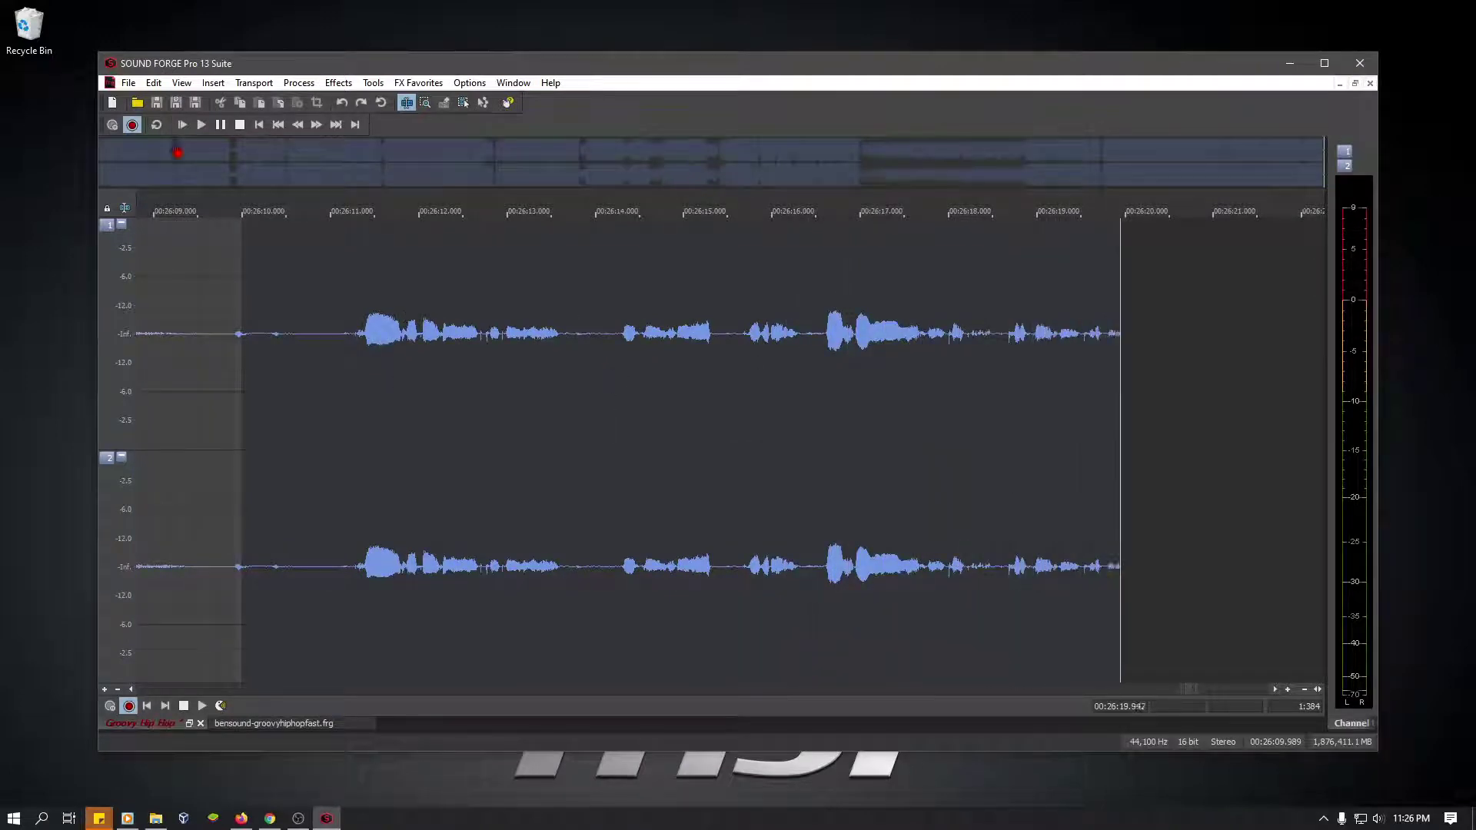
{"action": "left_click", "coordinate": [240, 125]}
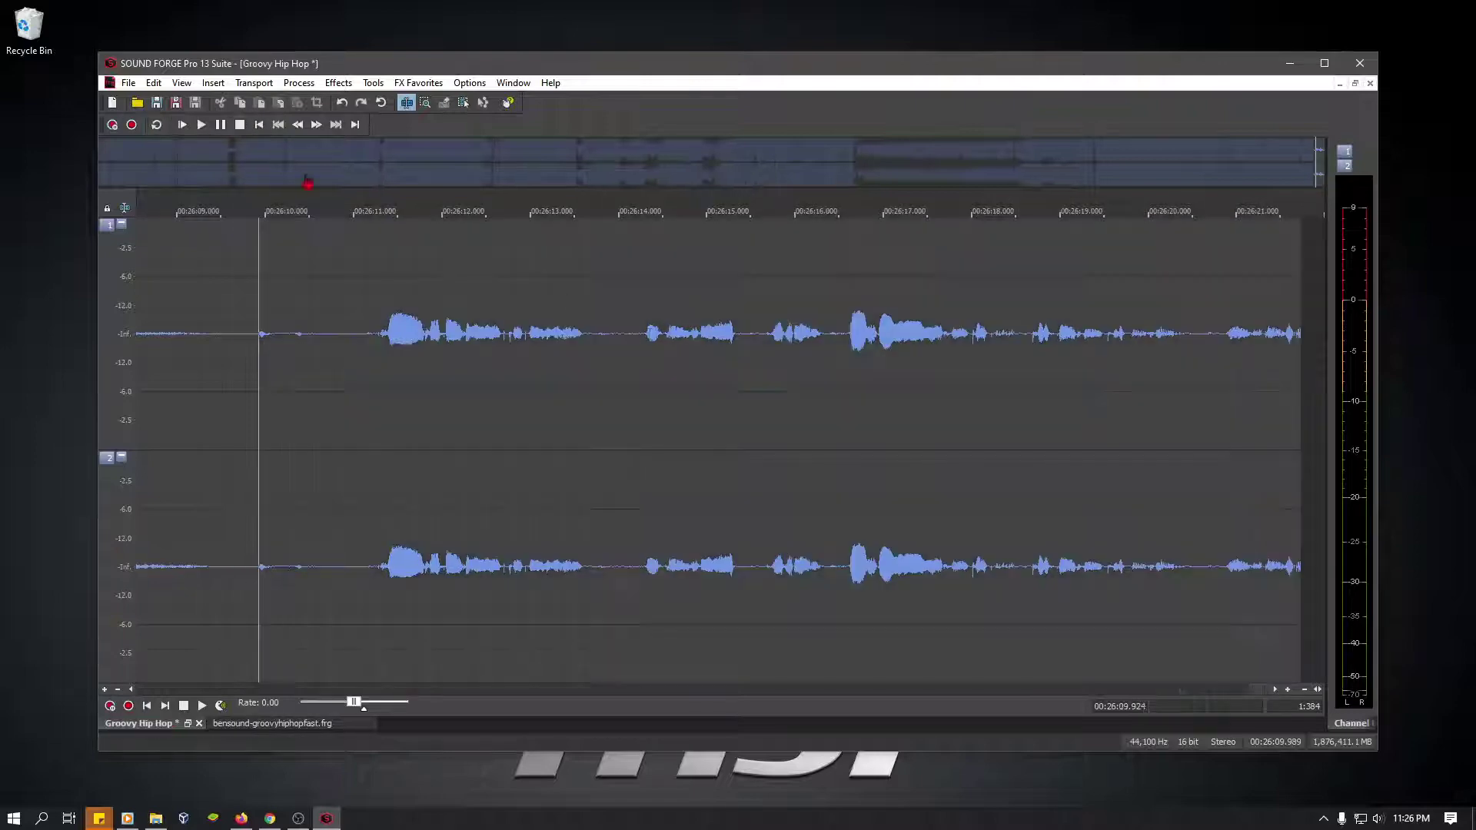
- Boost the newly recorded audio from 00:26:09.924 to the file's end by 6 dB with Volume and play it back
{"action": "scroll", "coordinate": [1077, 407], "scroll_direction": "down", "scroll_amount": 3}
{"action": "scroll", "coordinate": [1077, 406], "scroll_direction": "down", "scroll_amount": 1}
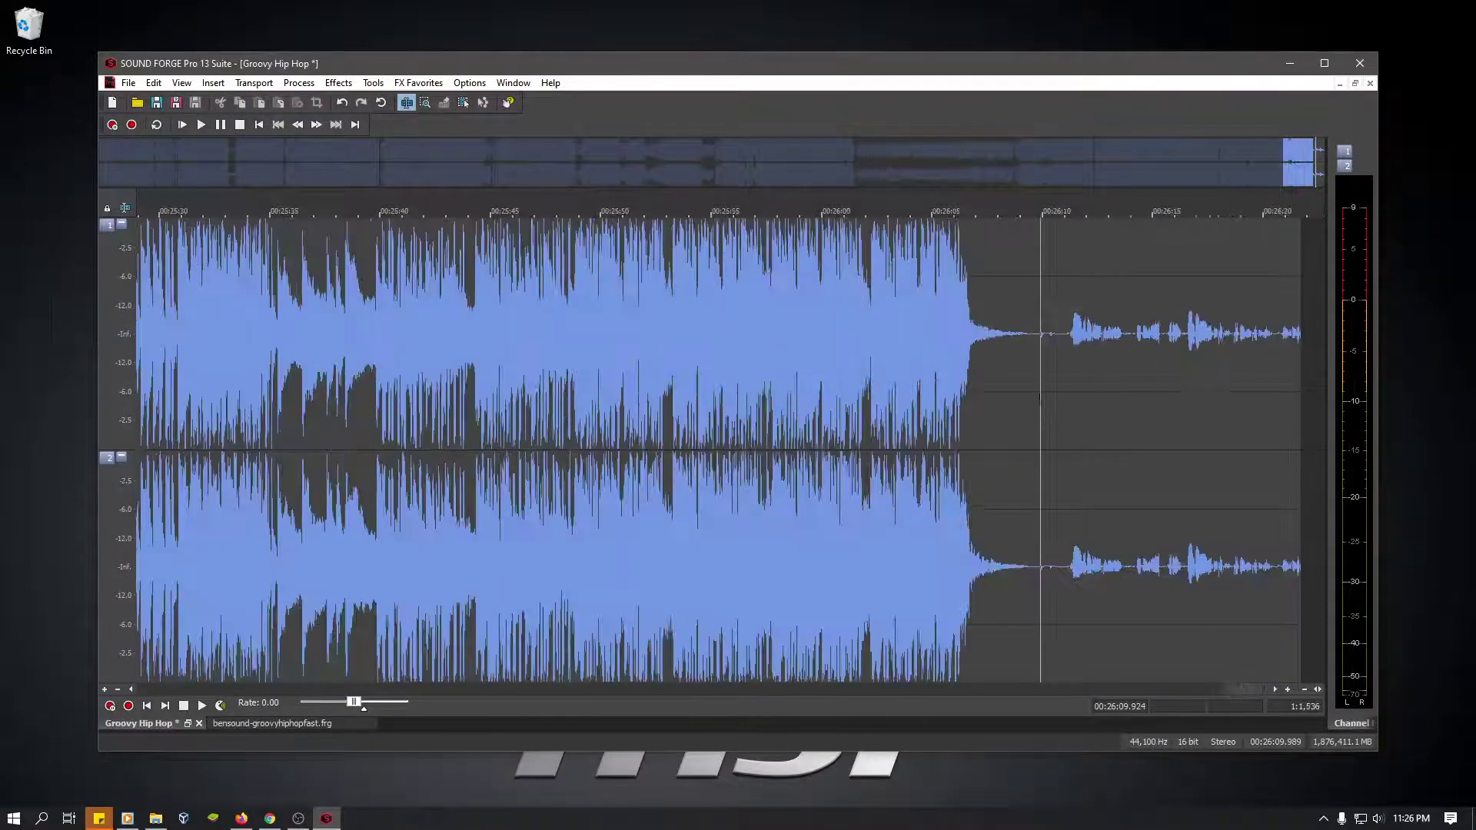
{"action": "scroll", "coordinate": [1310, 406], "scroll_direction": "up", "scroll_amount": 1}
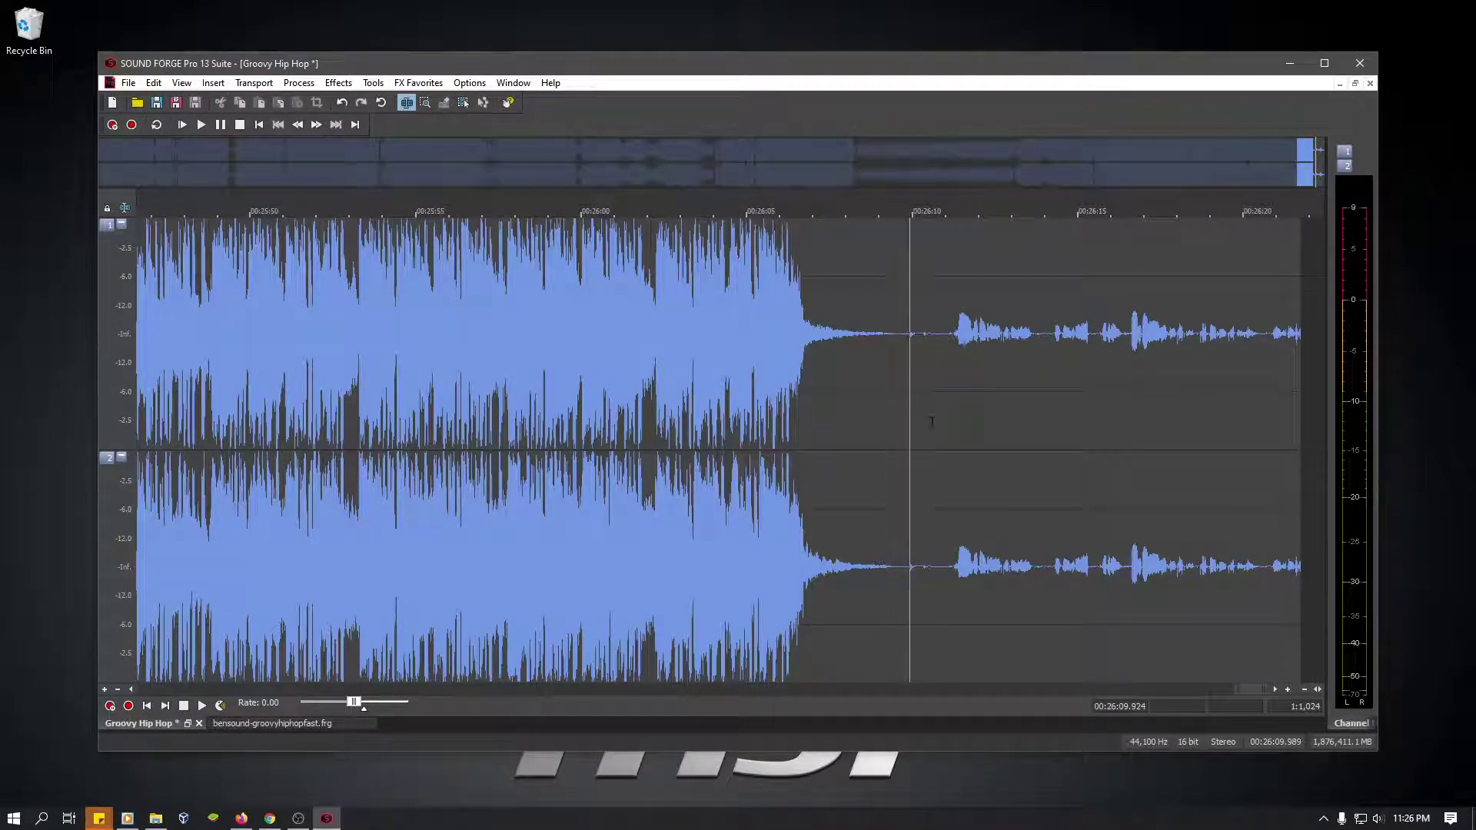
{"action": "left_click_drag", "start_coordinate": [941, 435], "coordinate": [1323, 427]}
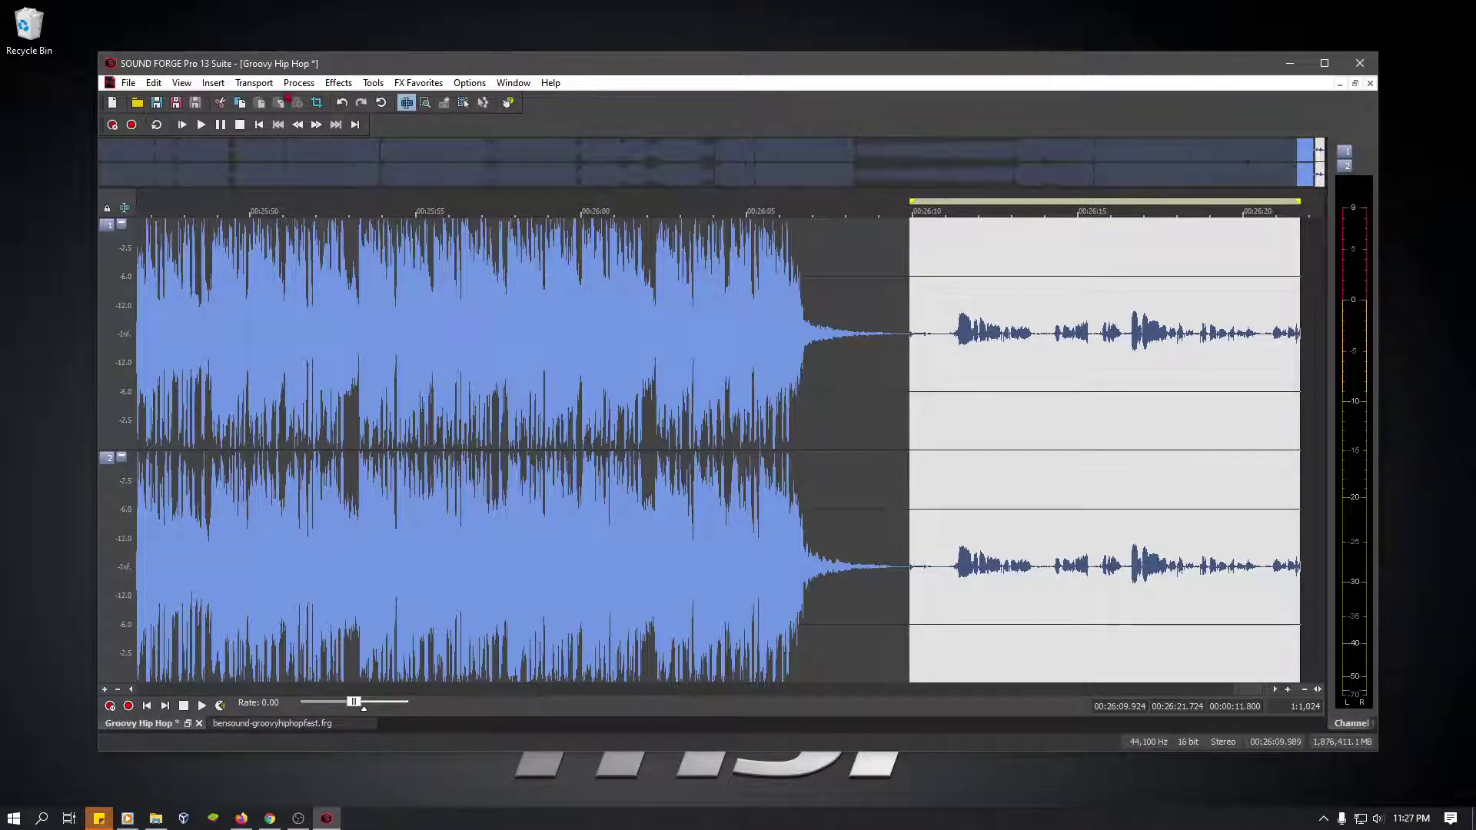
{"action": "left_click", "coordinate": [299, 83]}
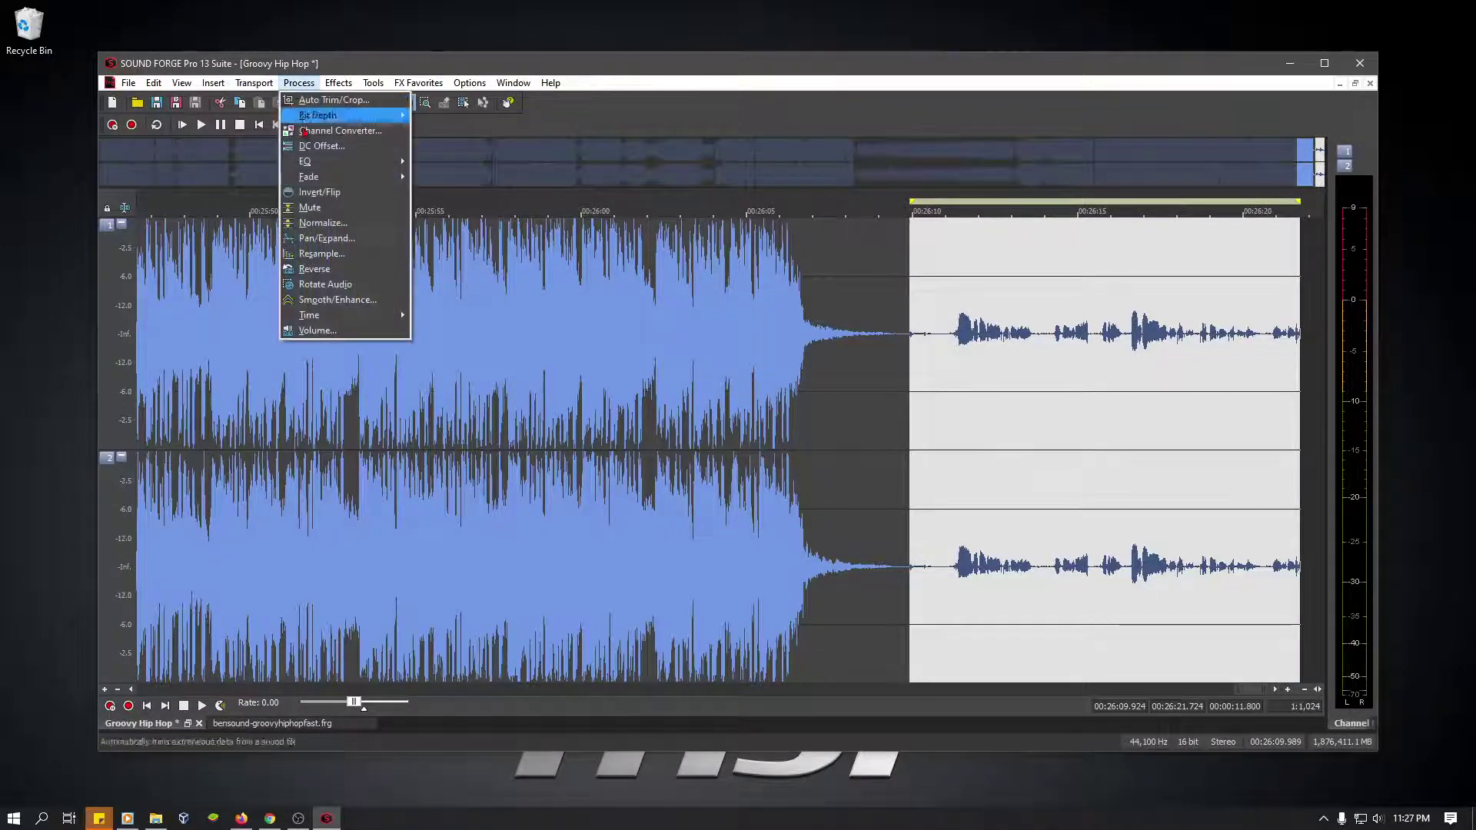
{"action": "left_click", "coordinate": [318, 330]}
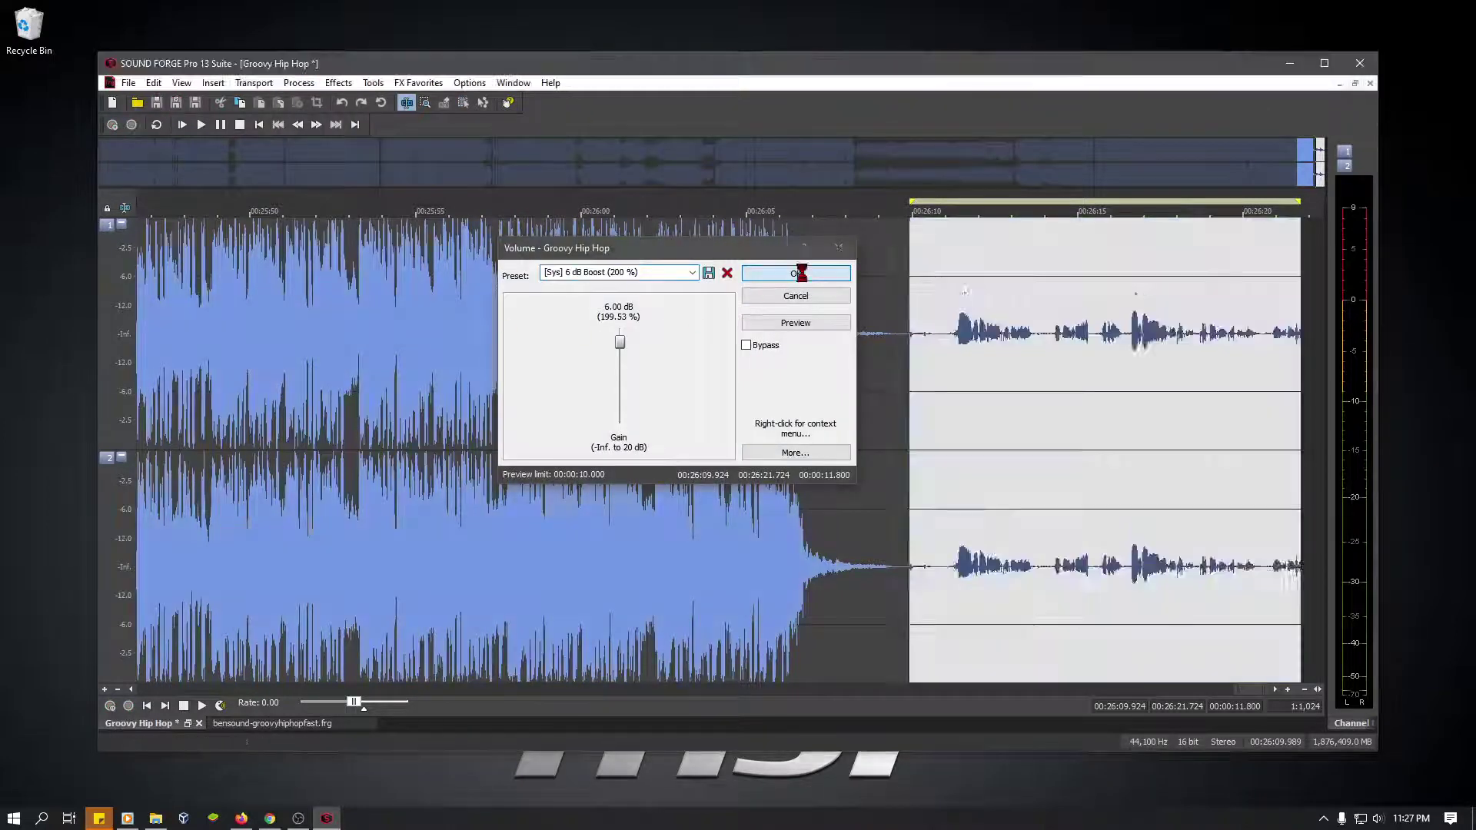
{"action": "left_click", "coordinate": [800, 273]}
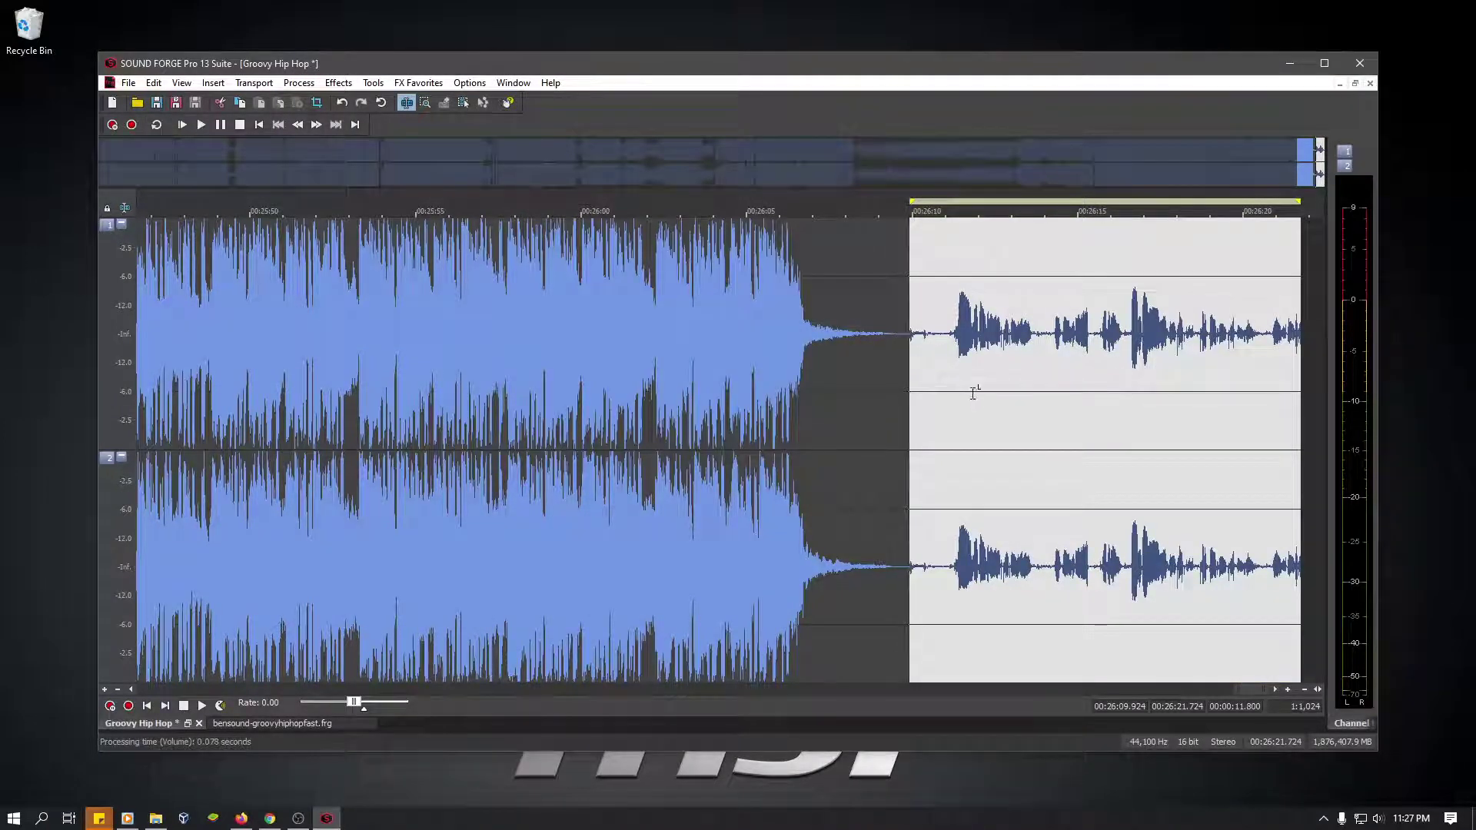
{"action": "key", "text": "space"}
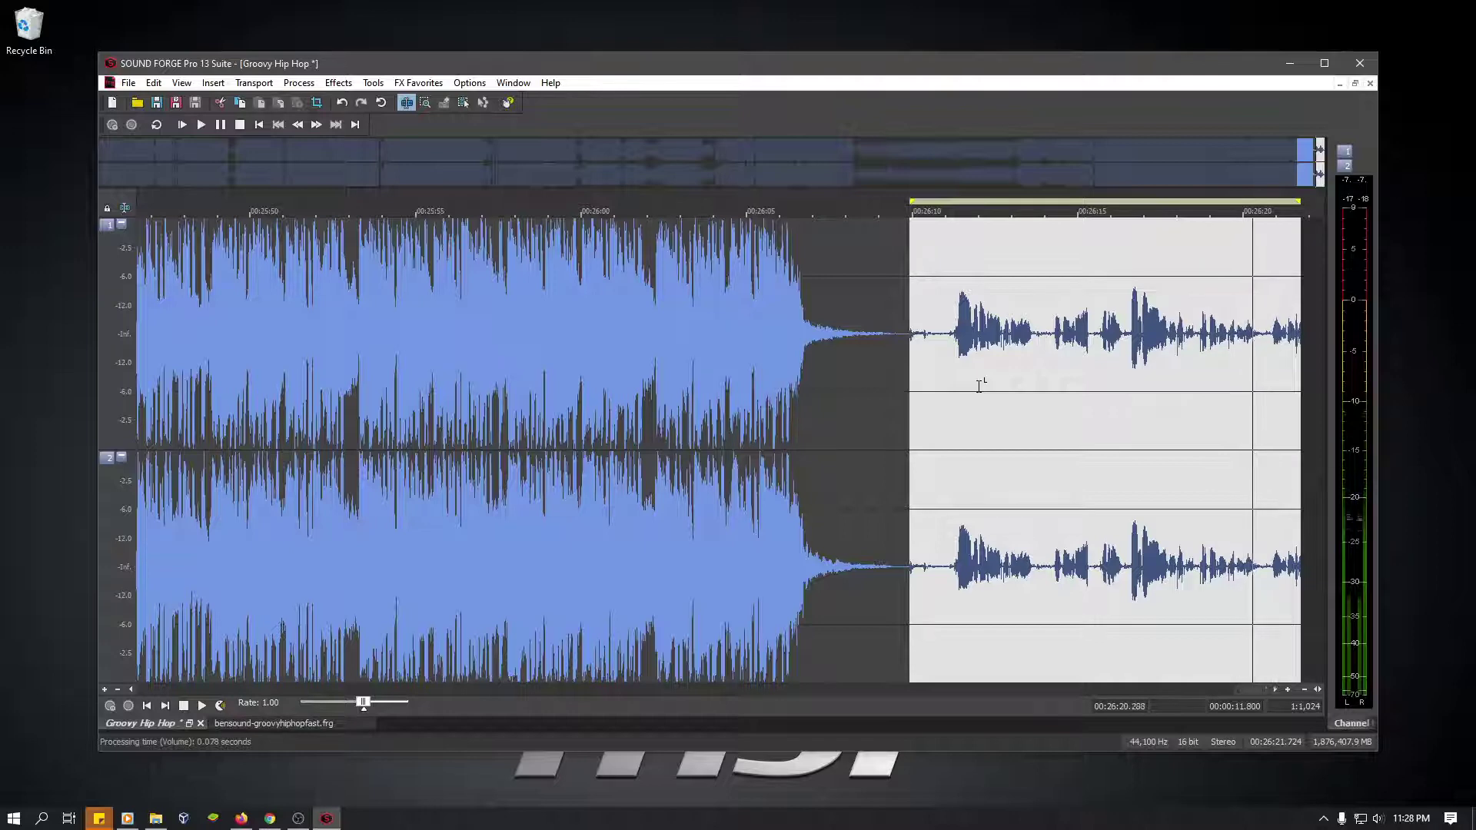
{"action": "key", "text": "space"}
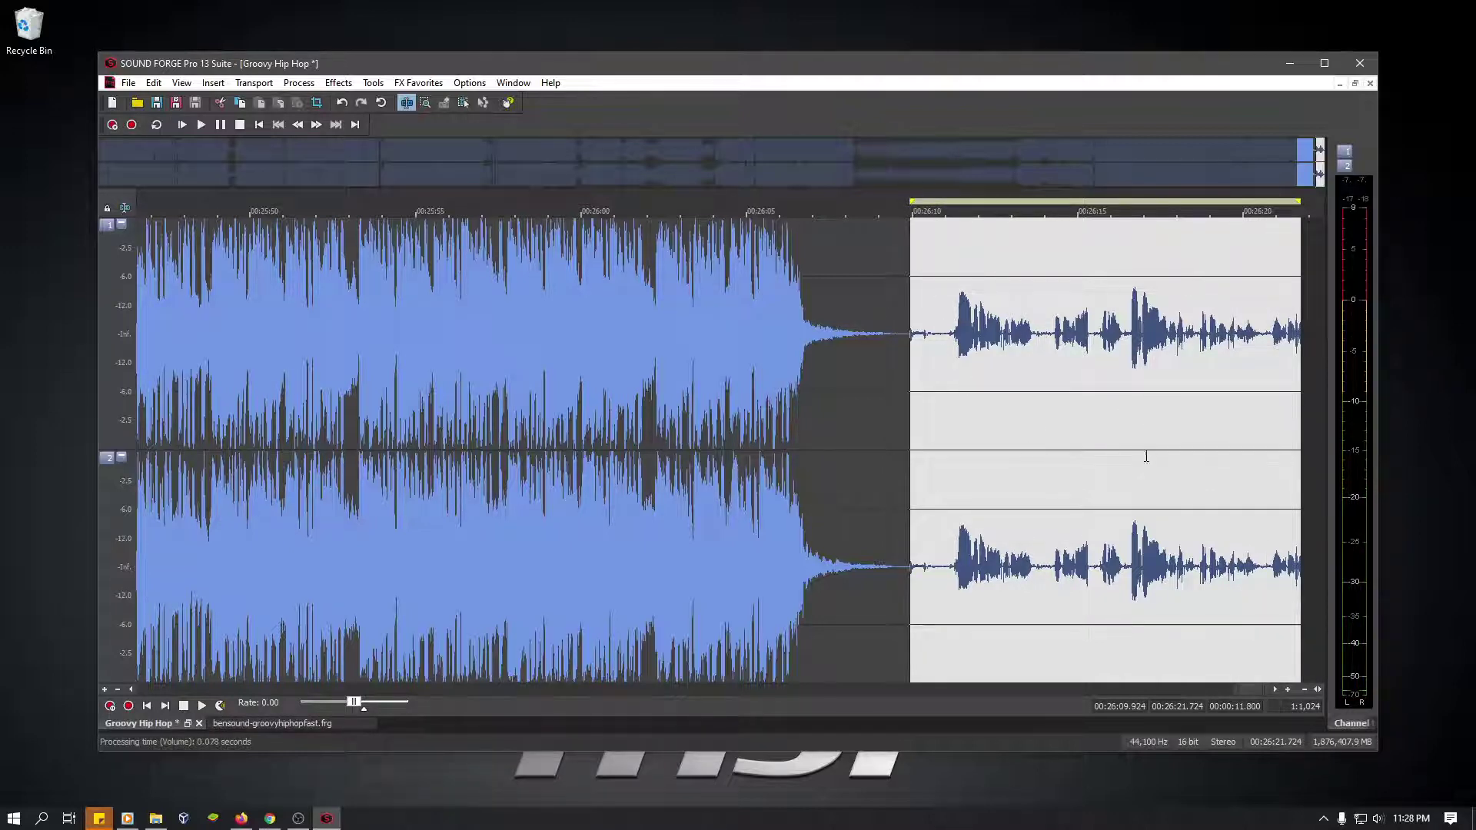
- Select the loud passage of the new recording from 00:26:16.553 to 00:26:18.155 and play it
{"action": "scroll", "coordinate": [1155, 405], "scroll_direction": "up", "scroll_amount": 1}
{"action": "scroll", "coordinate": [925, 412], "scroll_direction": "up", "scroll_amount": 2}
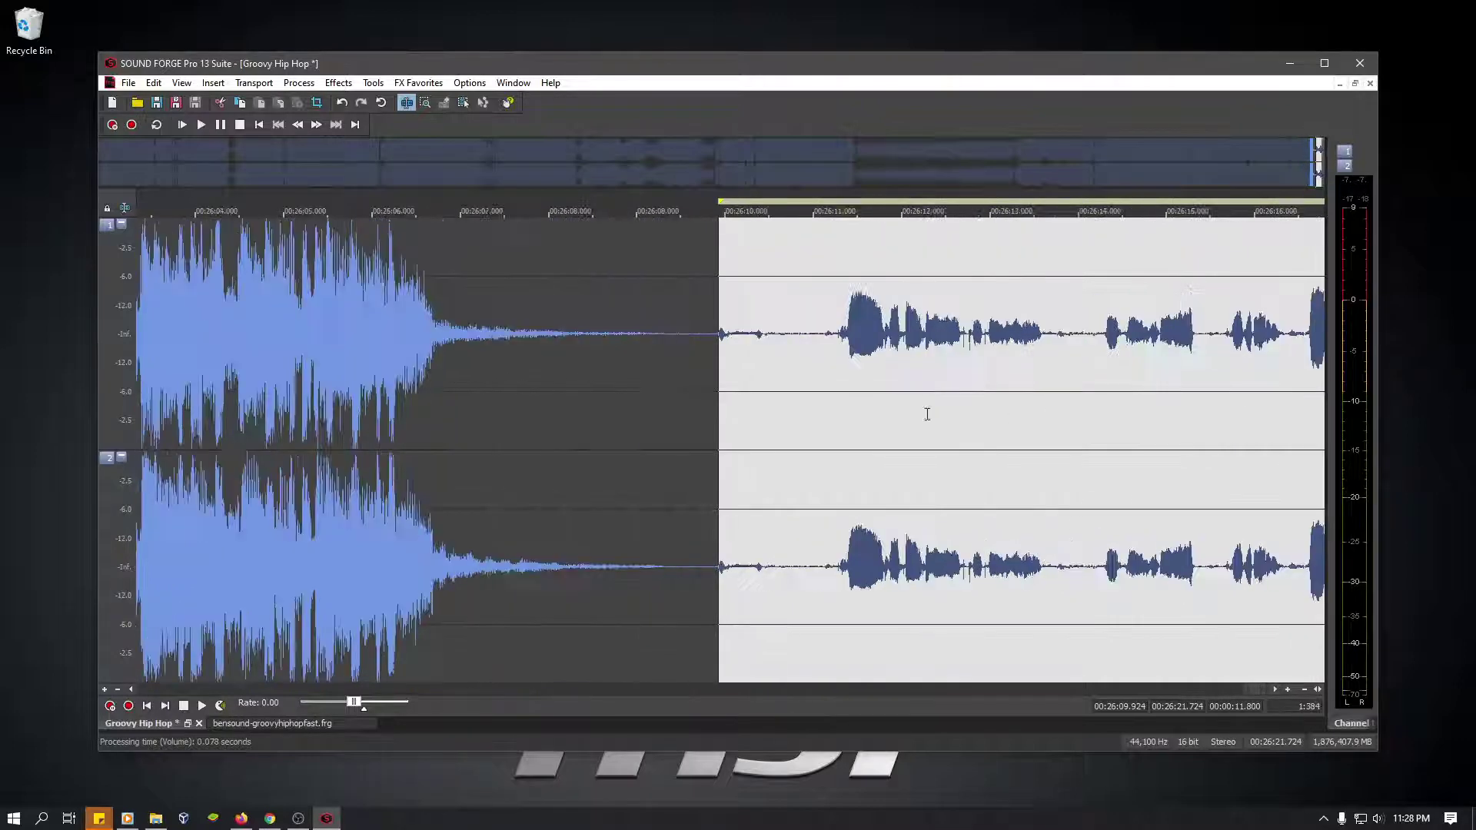
{"action": "scroll", "coordinate": [982, 402], "scroll_direction": "down", "scroll_amount": 1}
{"action": "scroll", "coordinate": [983, 403], "scroll_direction": "down", "scroll_amount": 1}
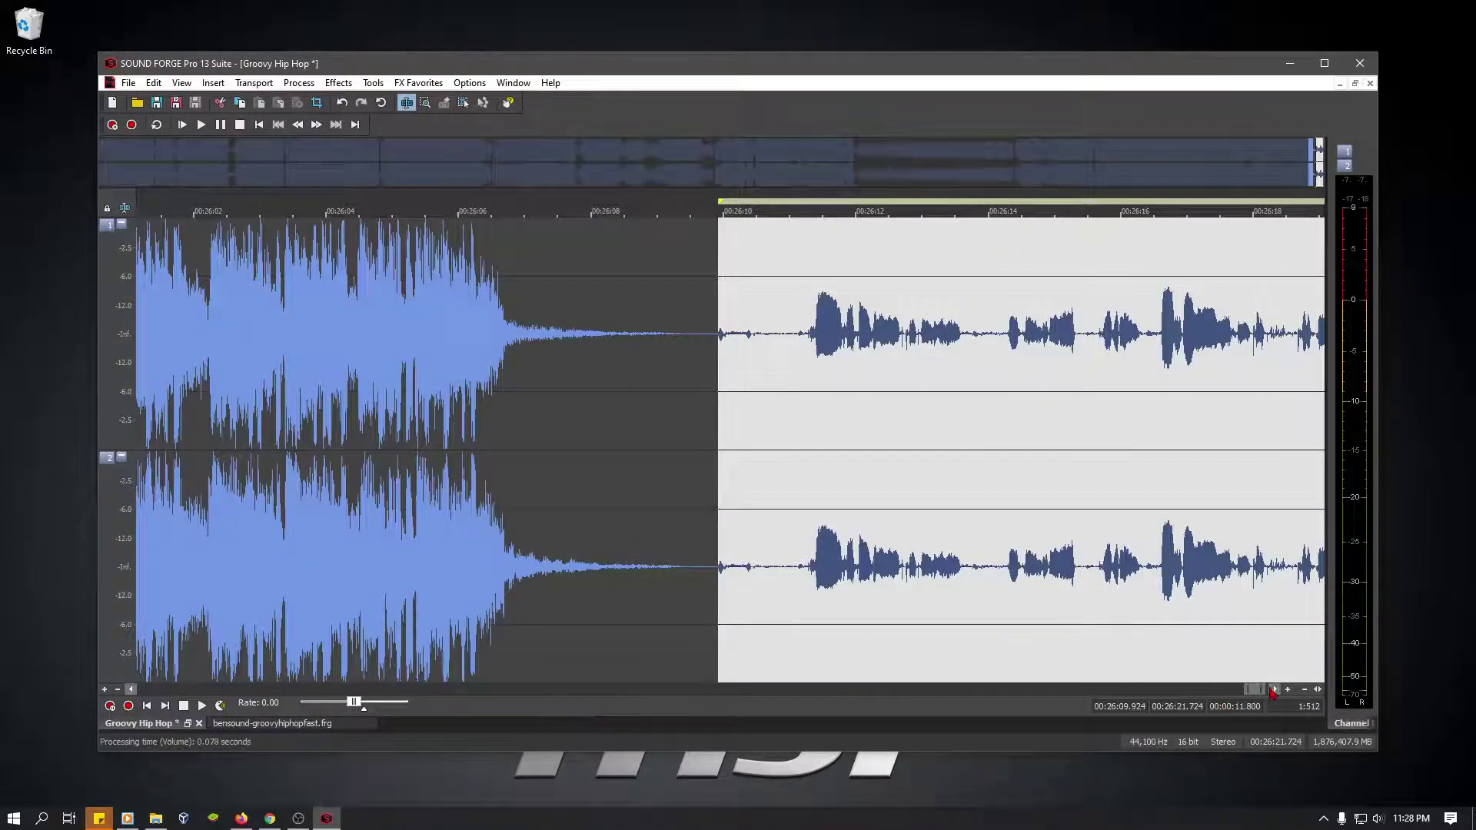
{"action": "scroll", "coordinate": [914, 450], "scroll_direction": "right", "scroll_amount": 3}
{"action": "scroll", "coordinate": [914, 450], "scroll_direction": "up", "scroll_amount": 2}
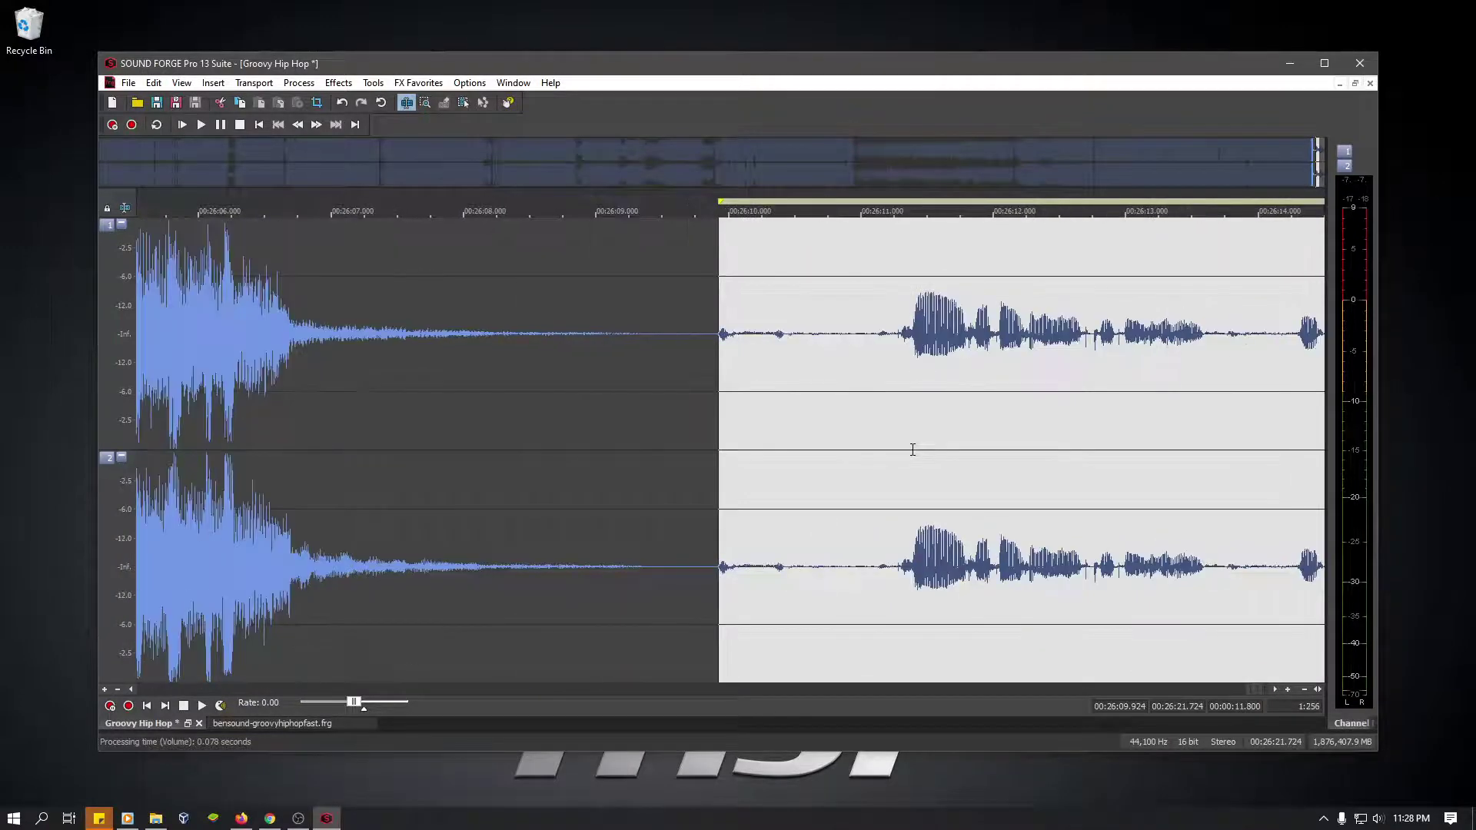
{"action": "left_click", "coordinate": [1203, 385]}
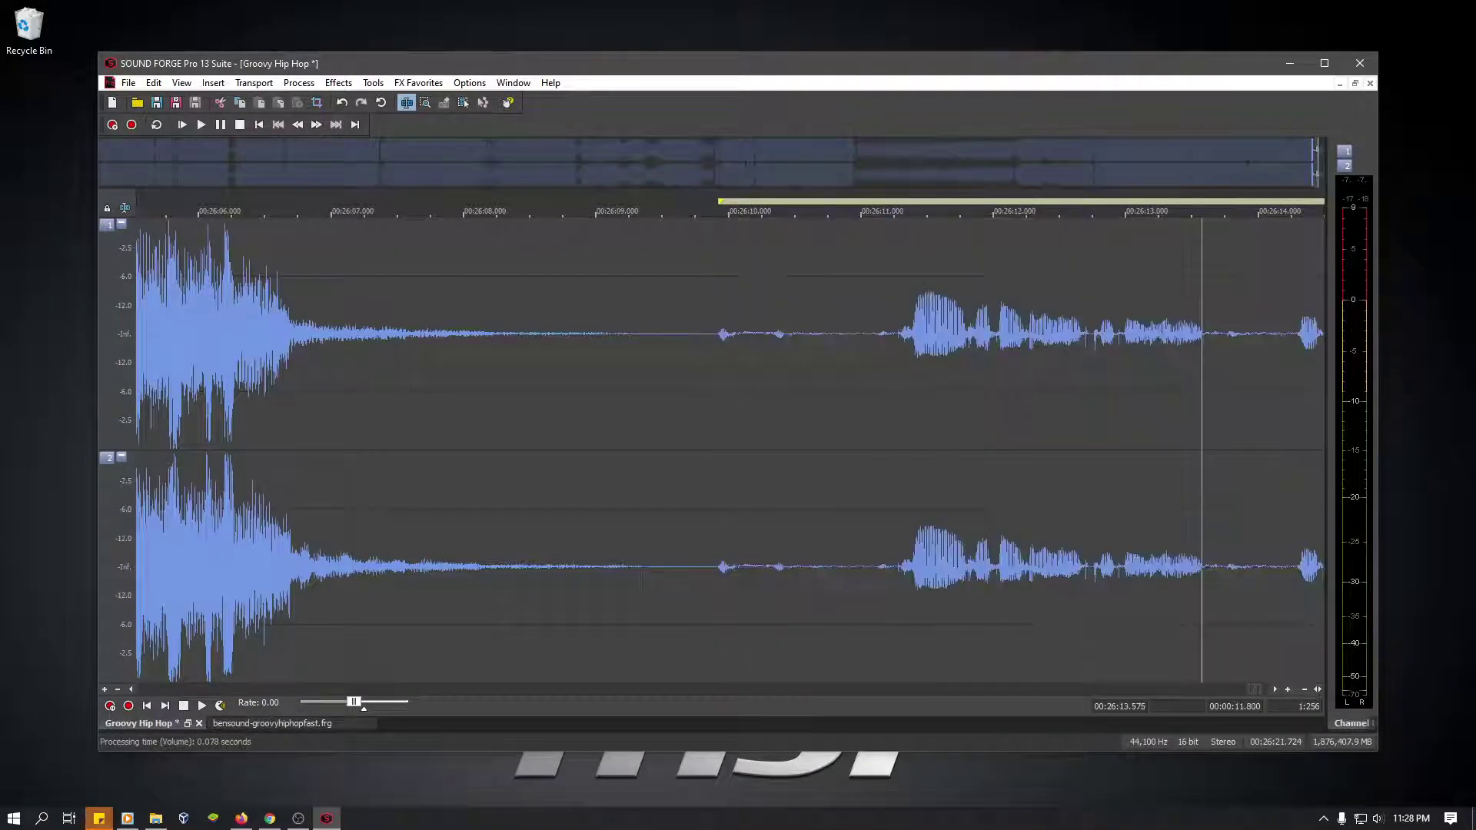
{"action": "left_click_drag", "start_coordinate": [1255, 690], "coordinate": [1269, 690]}
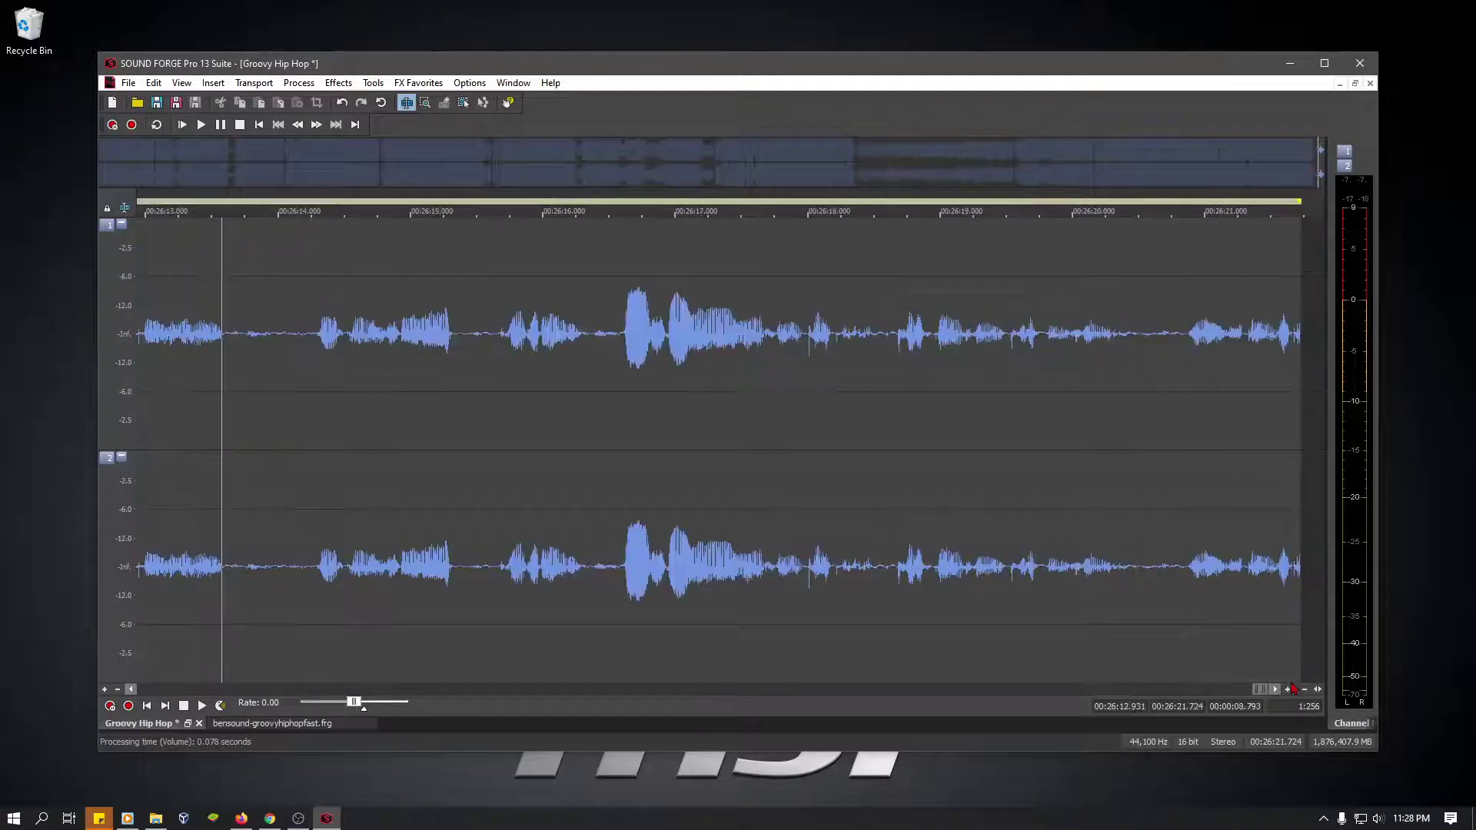
{"action": "left_click", "coordinate": [622, 415]}
{"action": "left_click_drag", "start_coordinate": [828, 415], "coordinate": [616, 403]}
{"action": "key", "text": "space"}
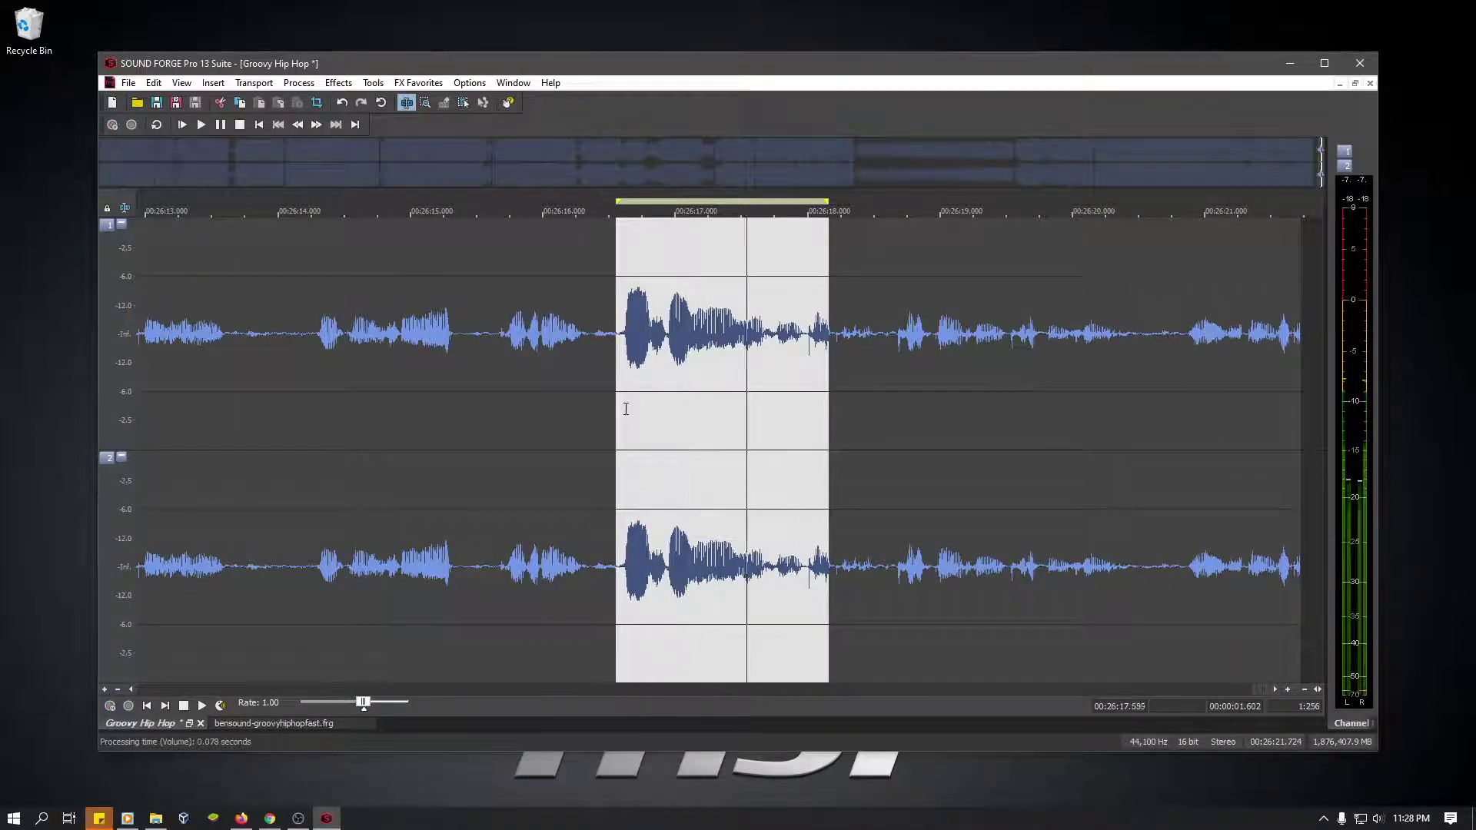
{"action": "key", "text": "space"}
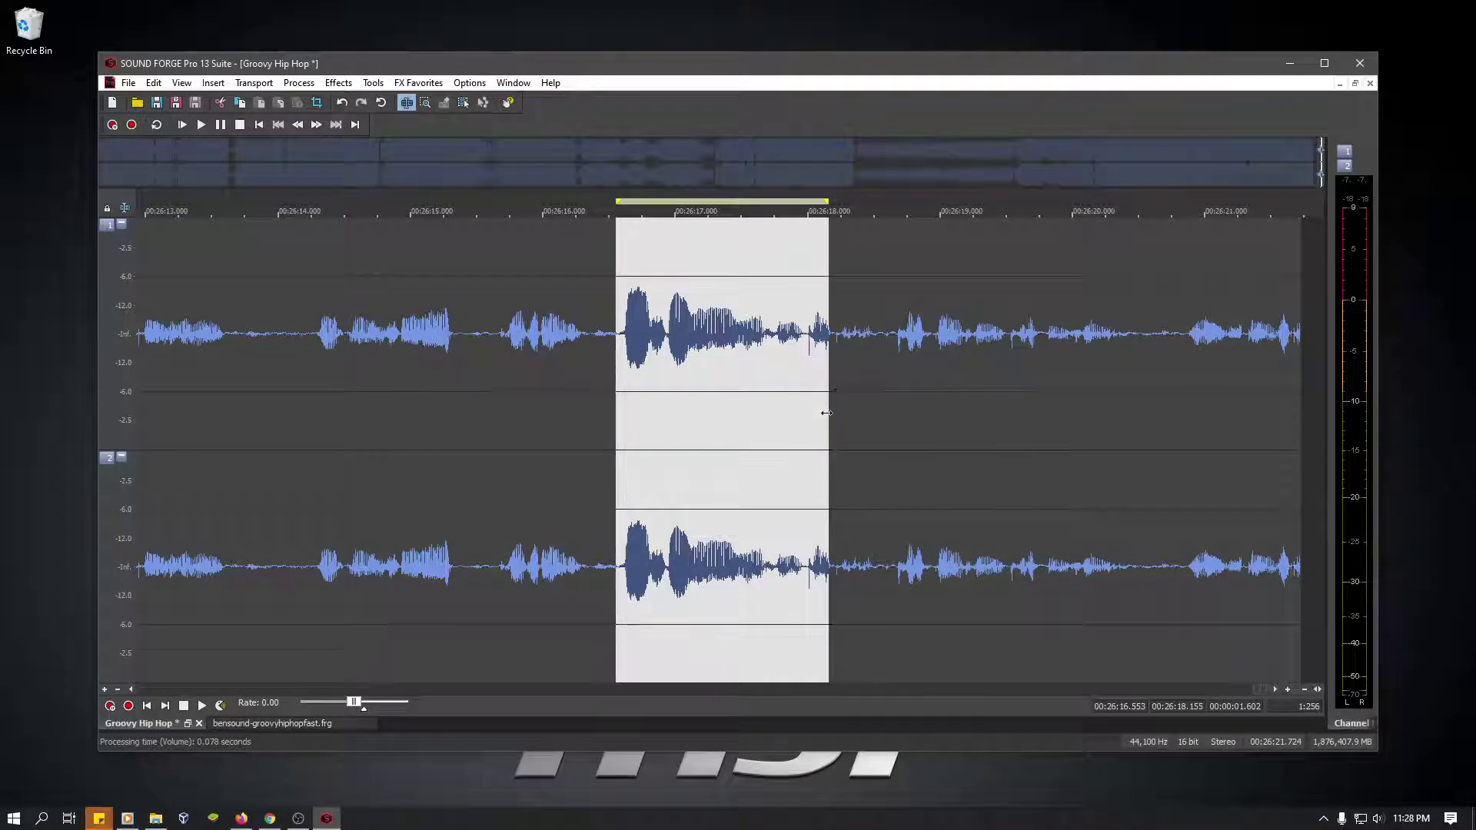
- Extend the selection to 00:26:19.067, preview and delete that passage from the recording, and play on from the cut
{"action": "left_click_drag", "start_coordinate": [821, 412], "coordinate": [949, 422]}
{"action": "key", "text": "space"}
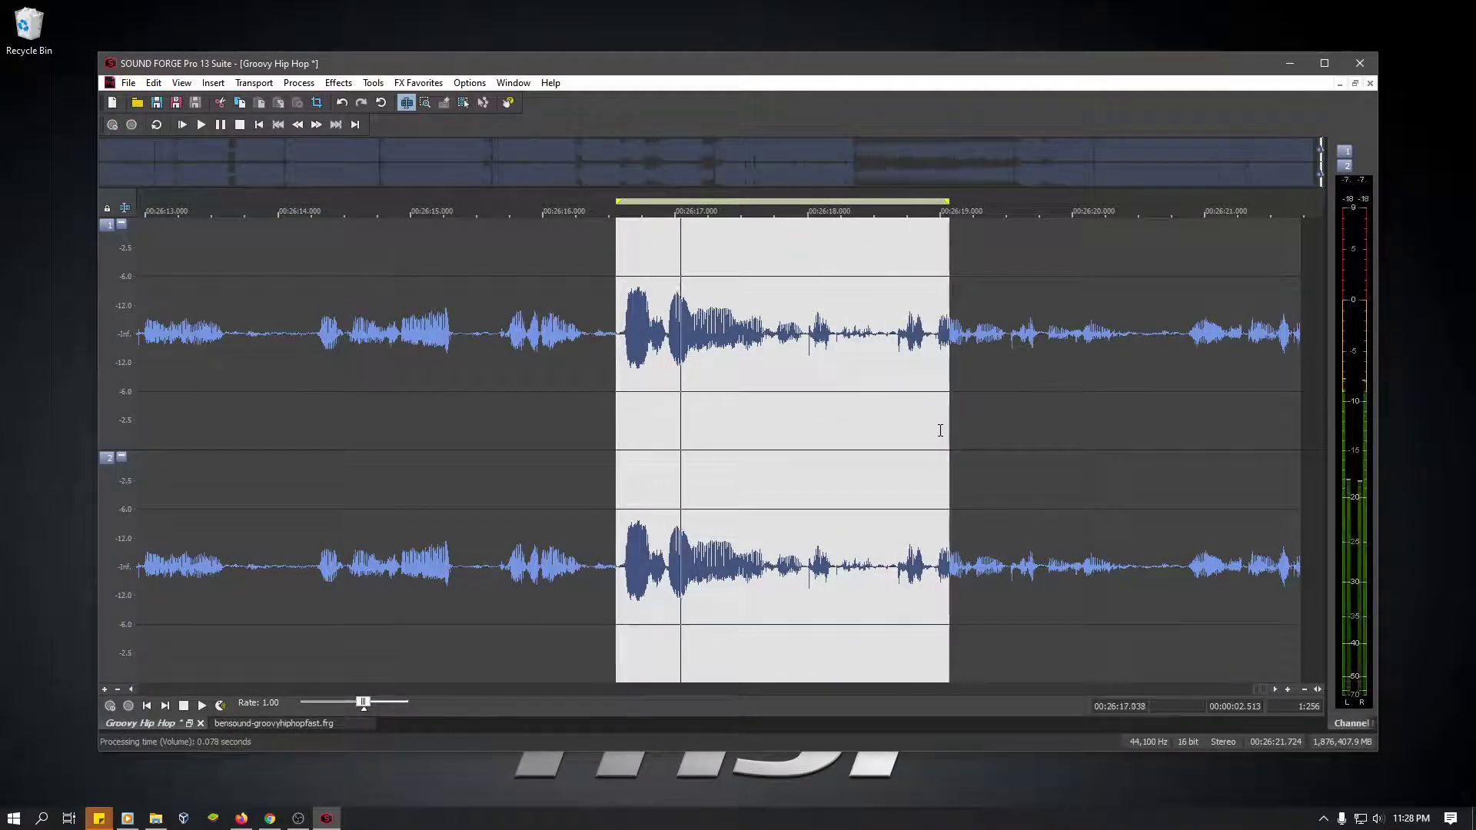
{"action": "key", "text": "space"}
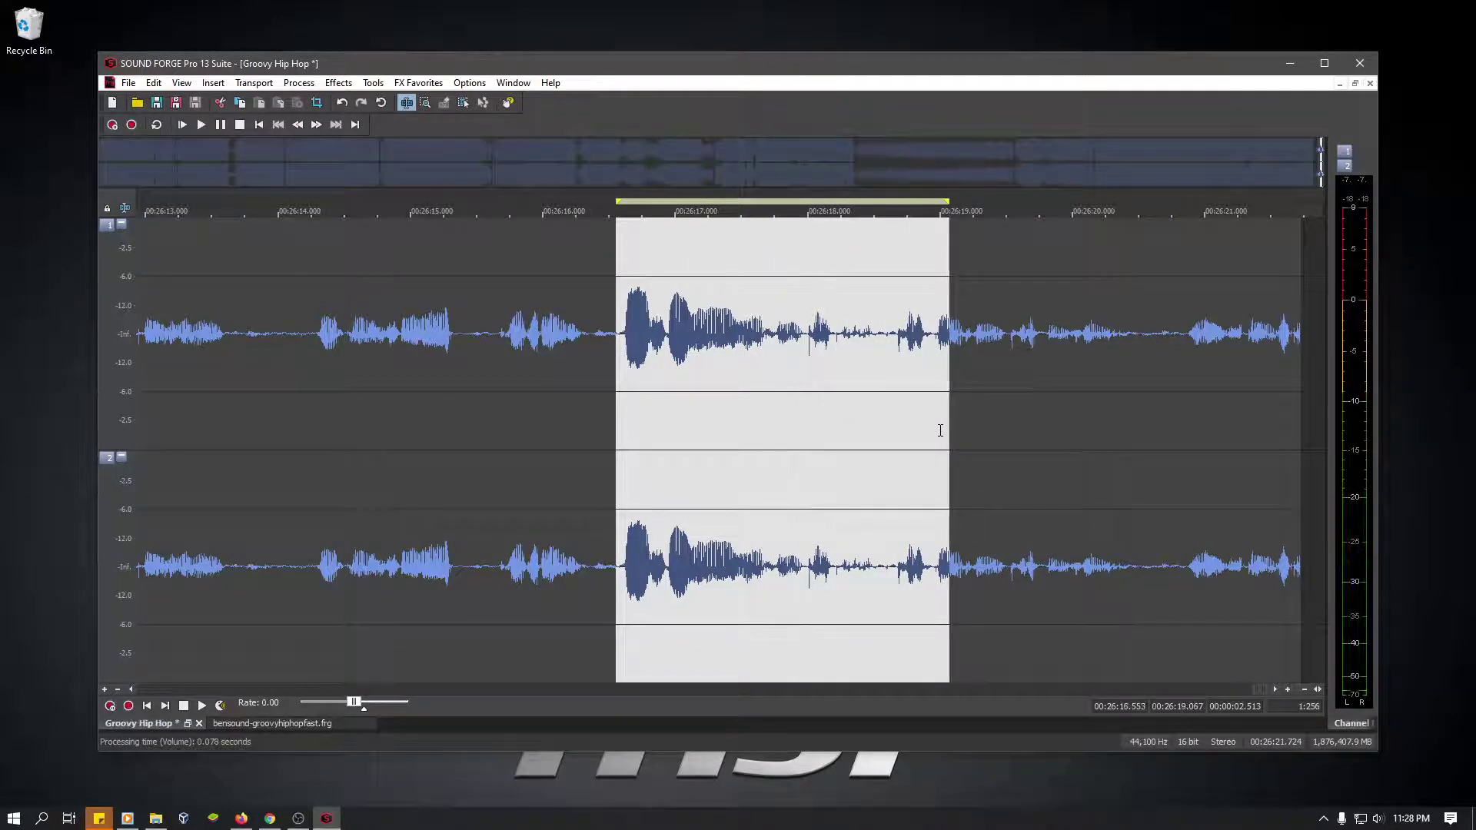
{"action": "key", "text": "Delete"}
{"action": "key", "text": "space"}
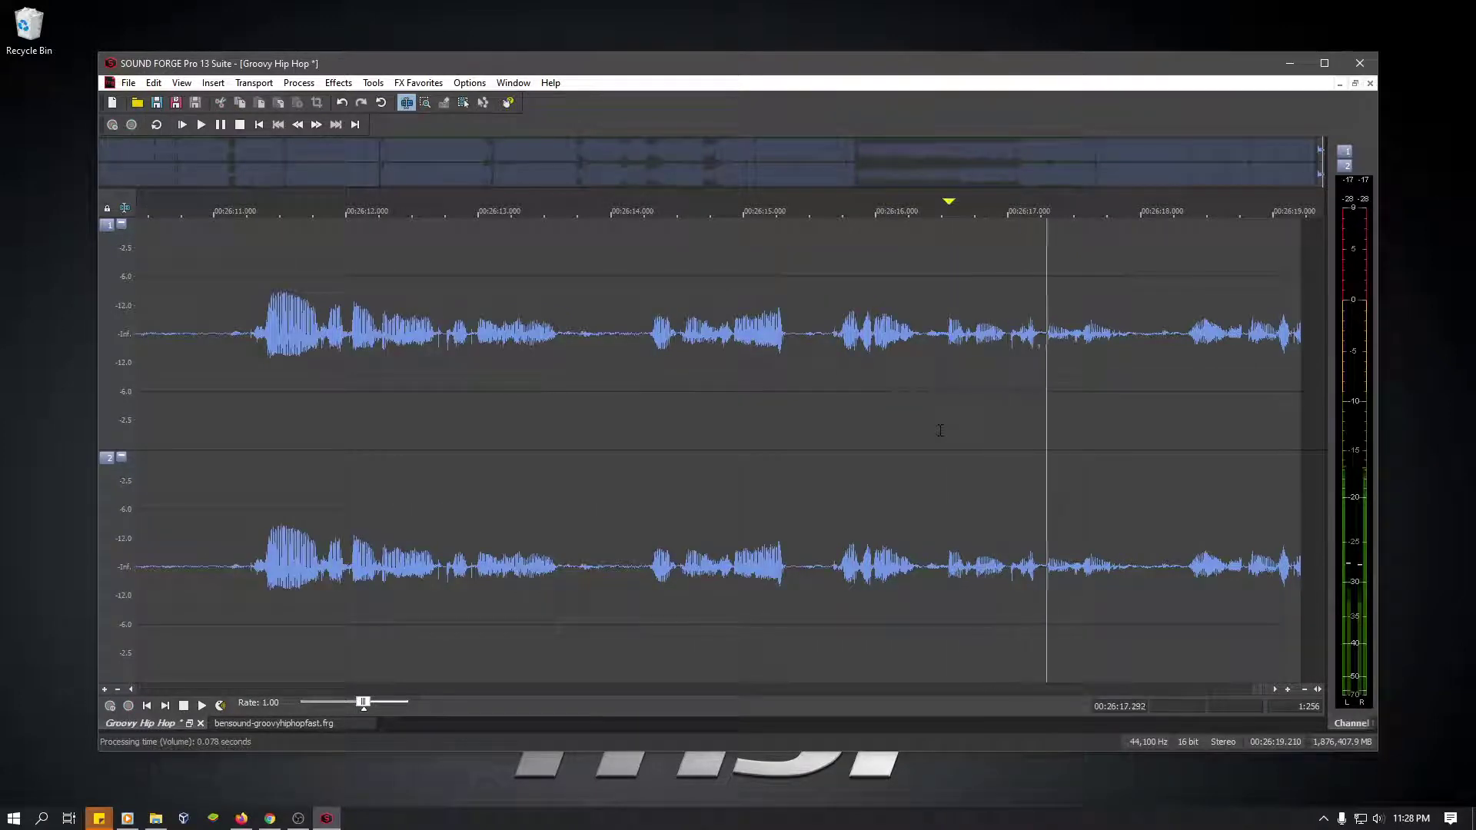
{"action": "key", "text": "space"}
{"action": "scroll", "coordinate": [966, 401], "scroll_direction": "down", "scroll_amount": 1}
{"action": "scroll", "coordinate": [966, 402], "scroll_direction": "down", "scroll_amount": 3}
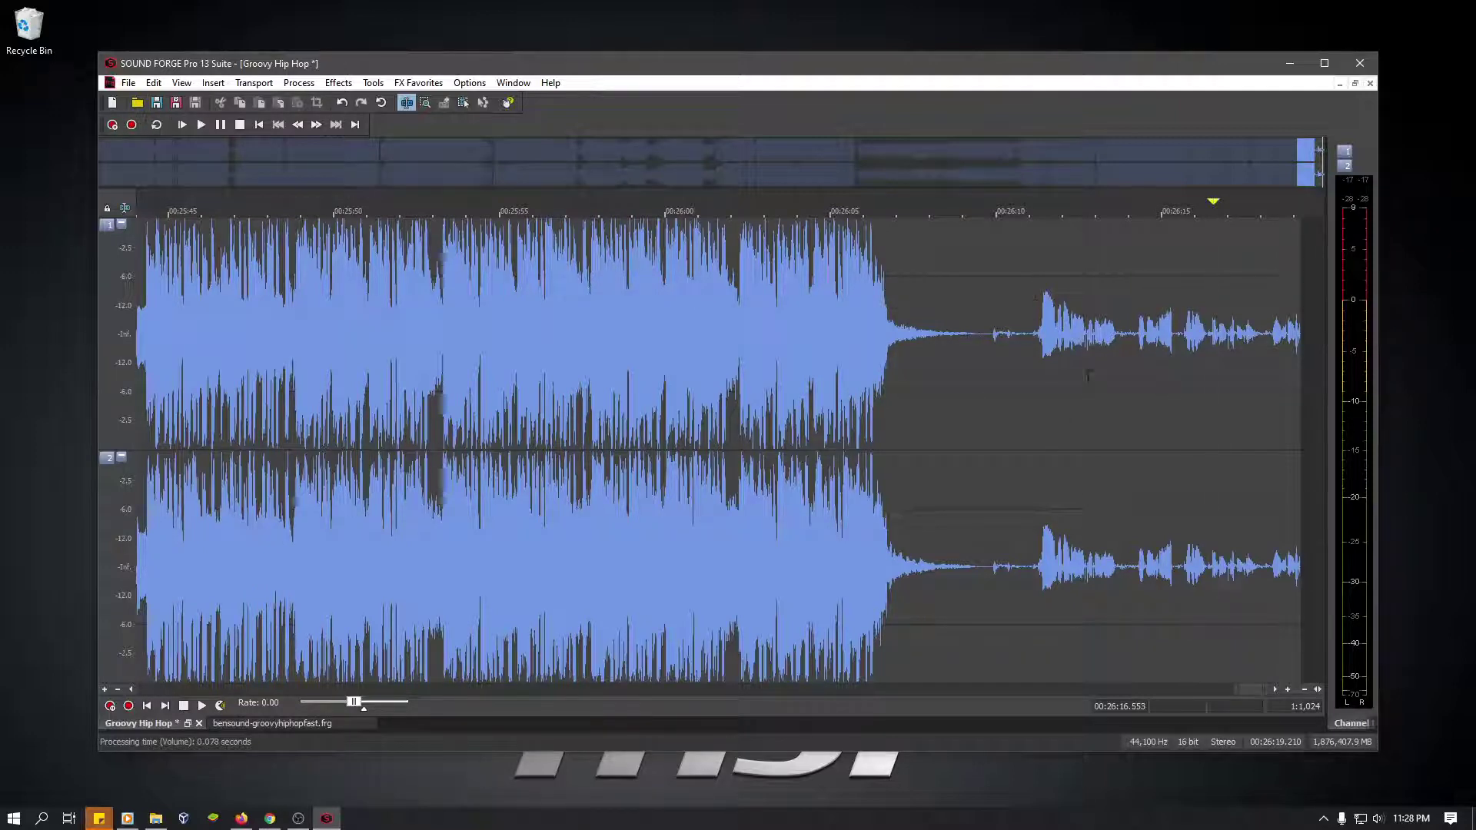
- Place the cursor at the end of the file and look over the available processes, tools and effects
{"action": "left_click", "coordinate": [298, 83]}
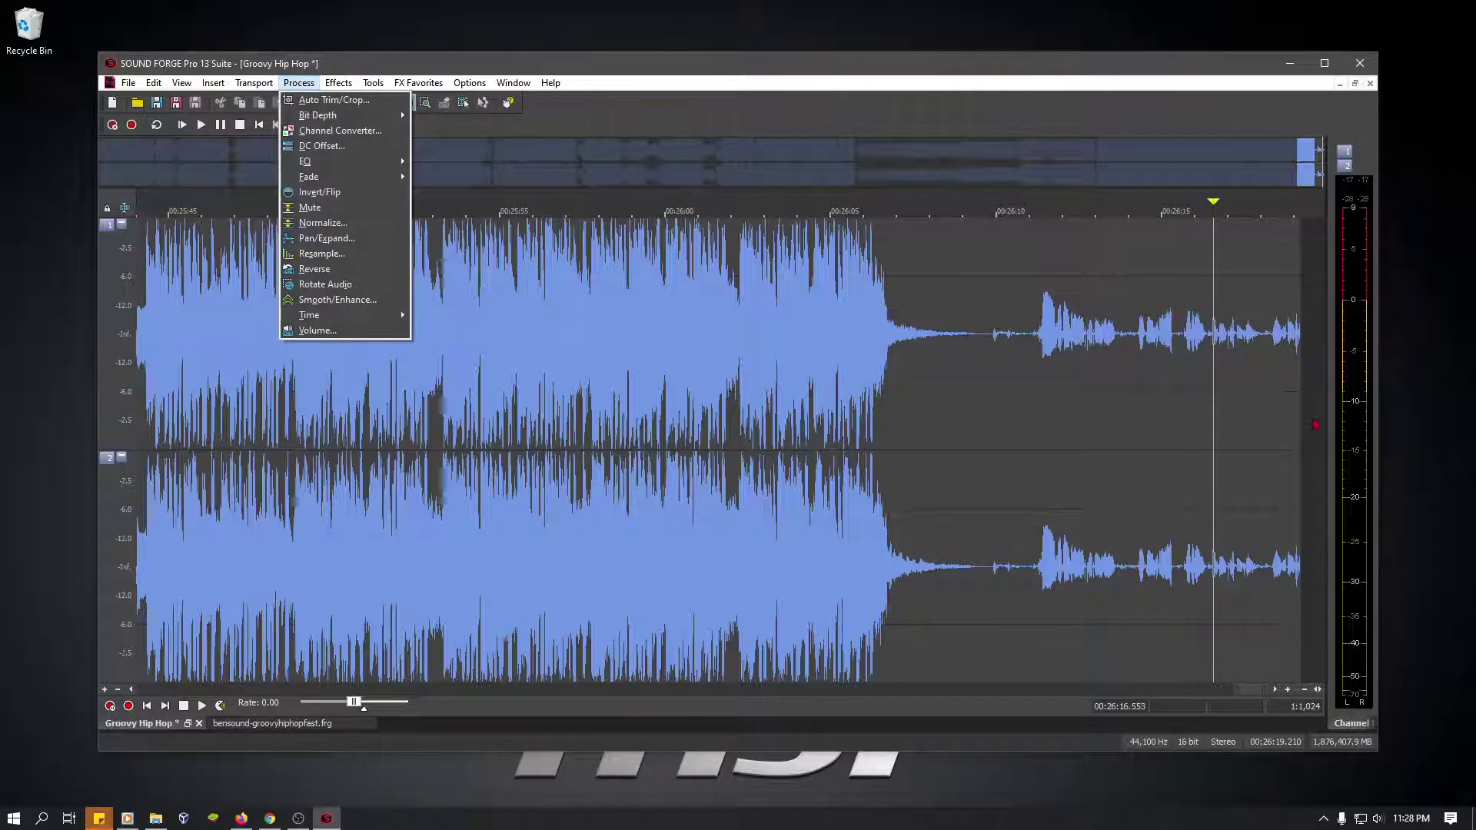
{"action": "left_click", "coordinate": [1298, 437]}
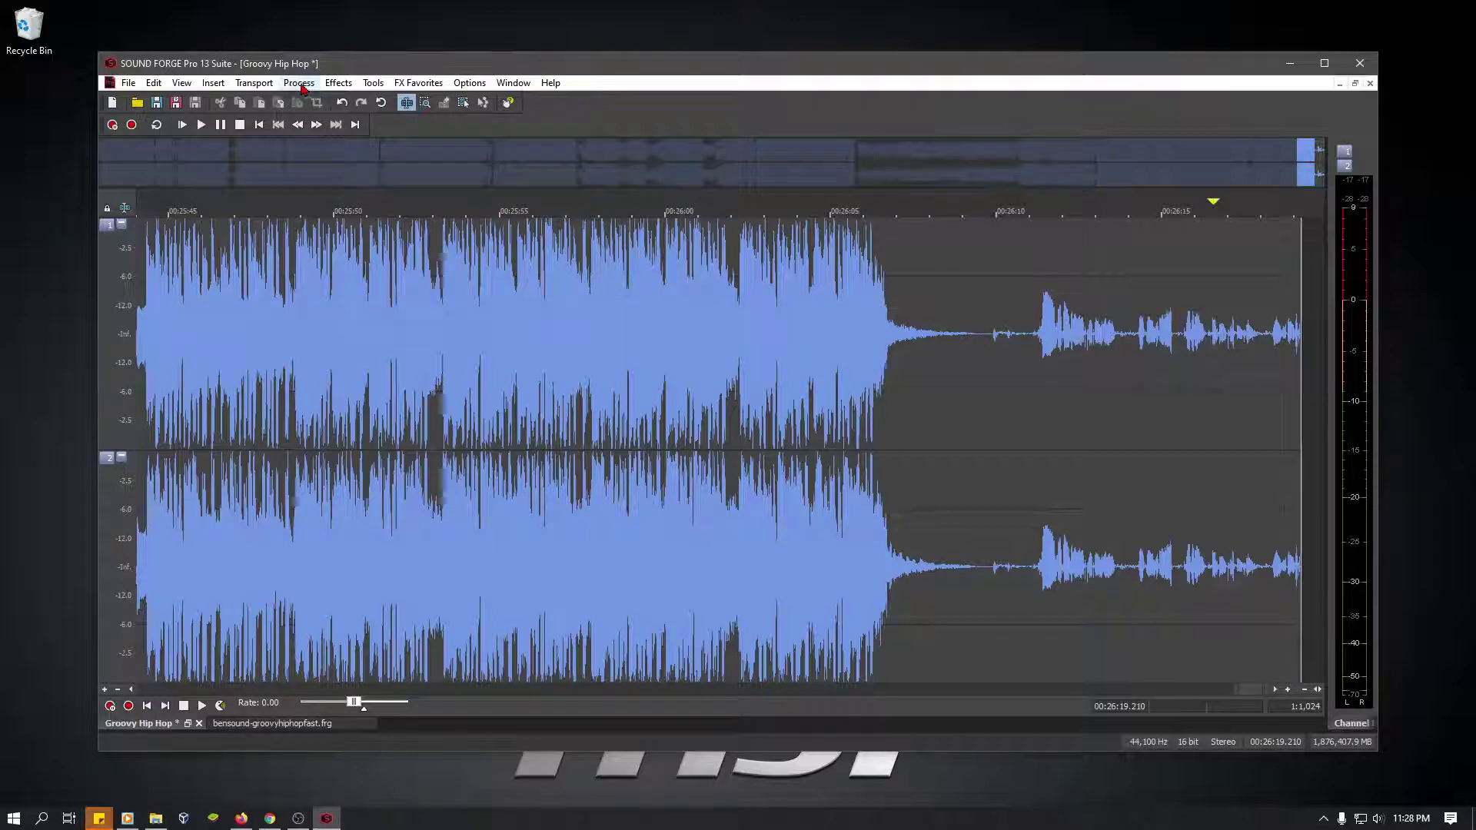
{"action": "left_click", "coordinate": [367, 83]}
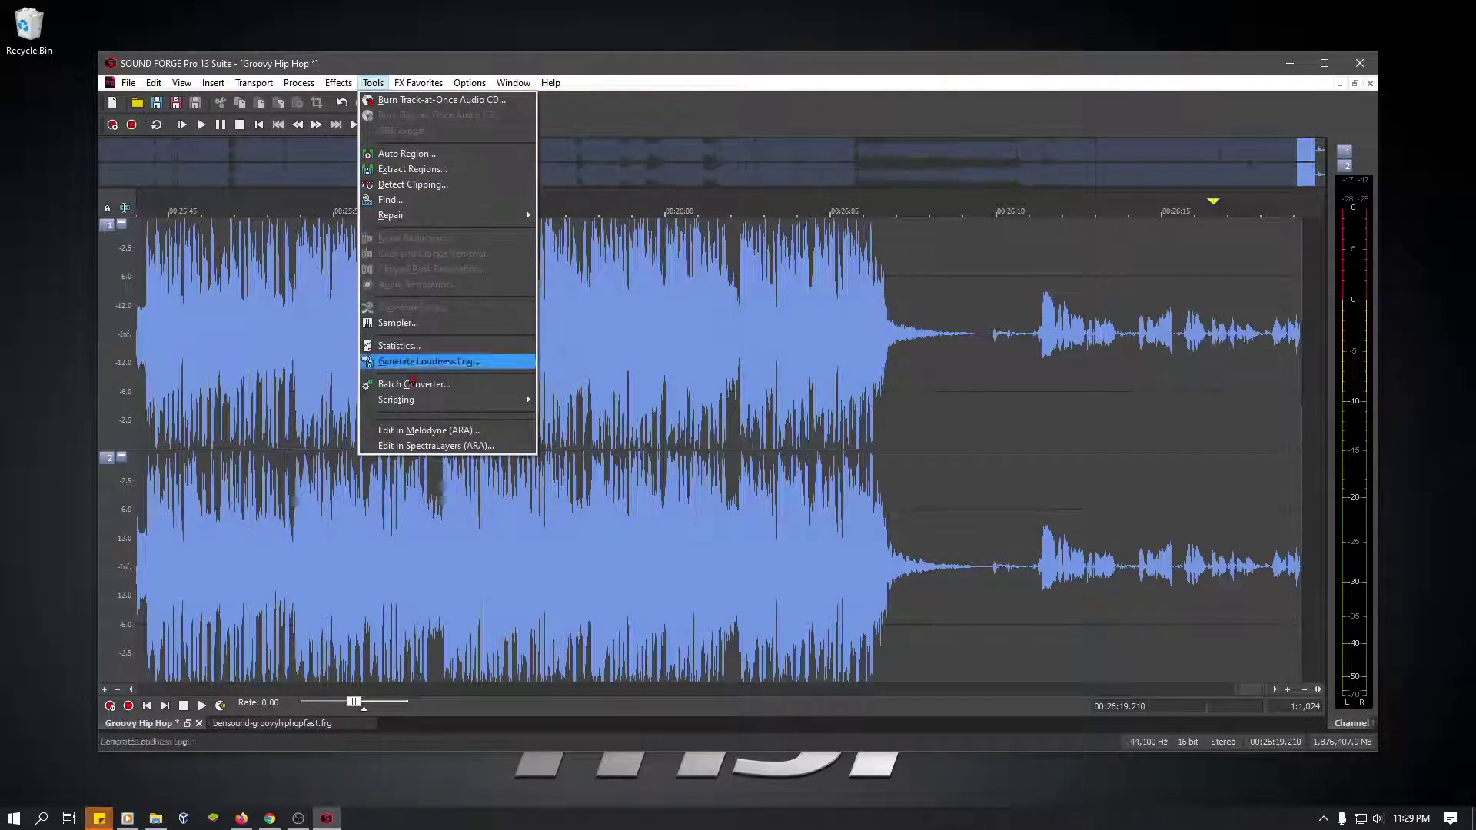
{"action": "mouse_move", "coordinate": [340, 89]}
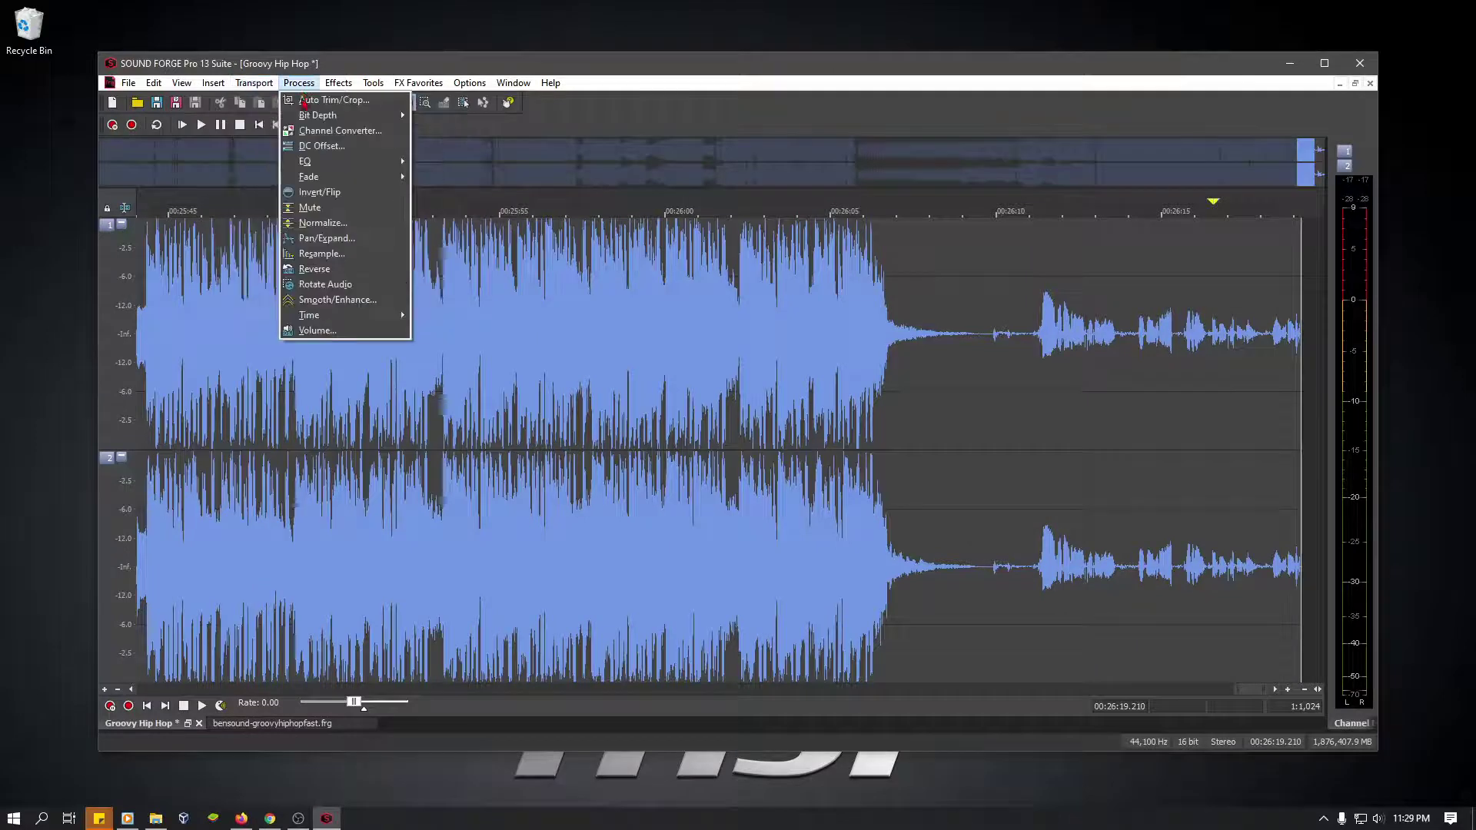
{"action": "mouse_move", "coordinate": [316, 317]}
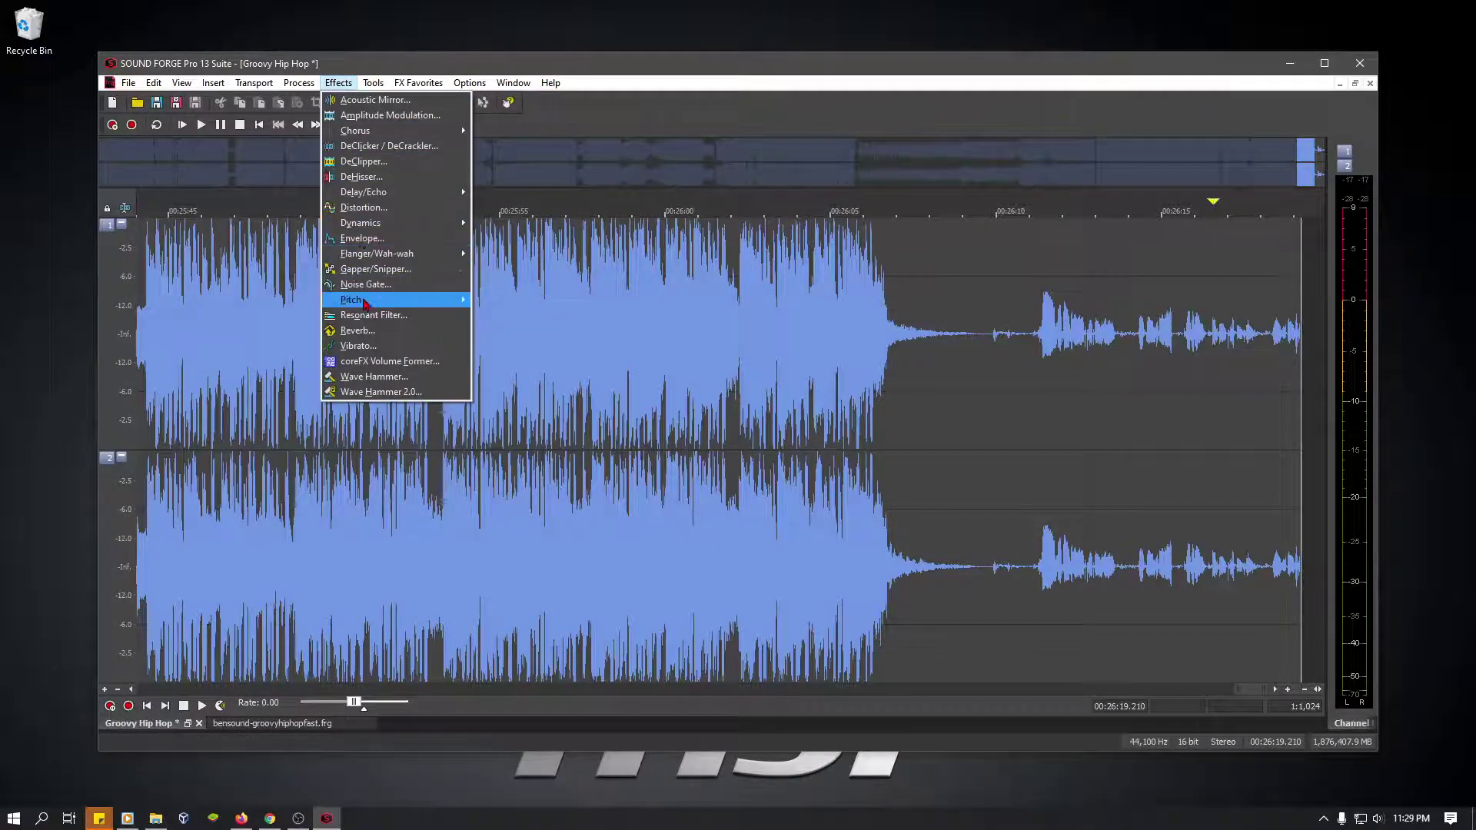
{"action": "mouse_move", "coordinate": [365, 302]}
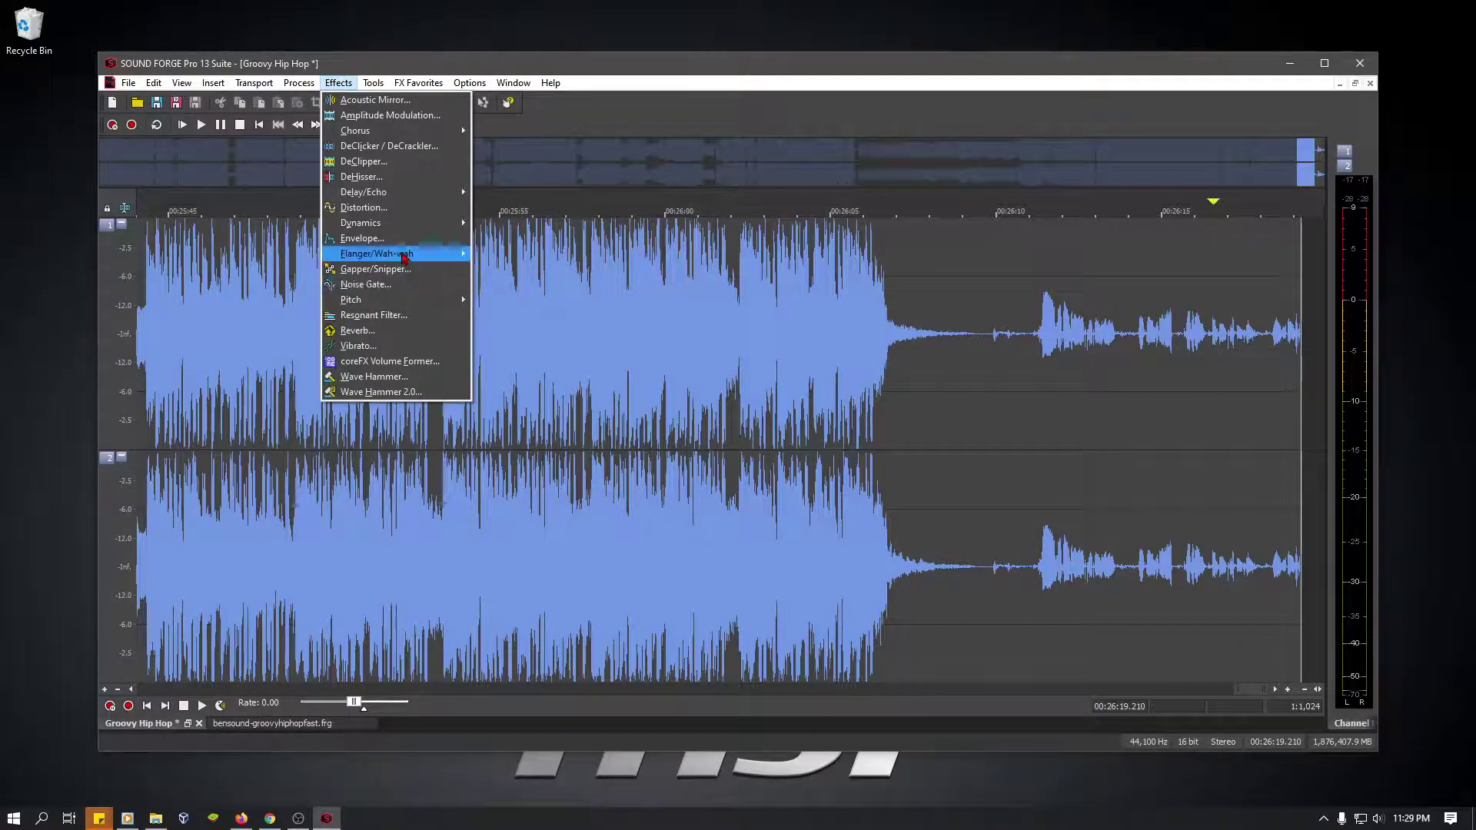
{"action": "mouse_move", "coordinate": [404, 256]}
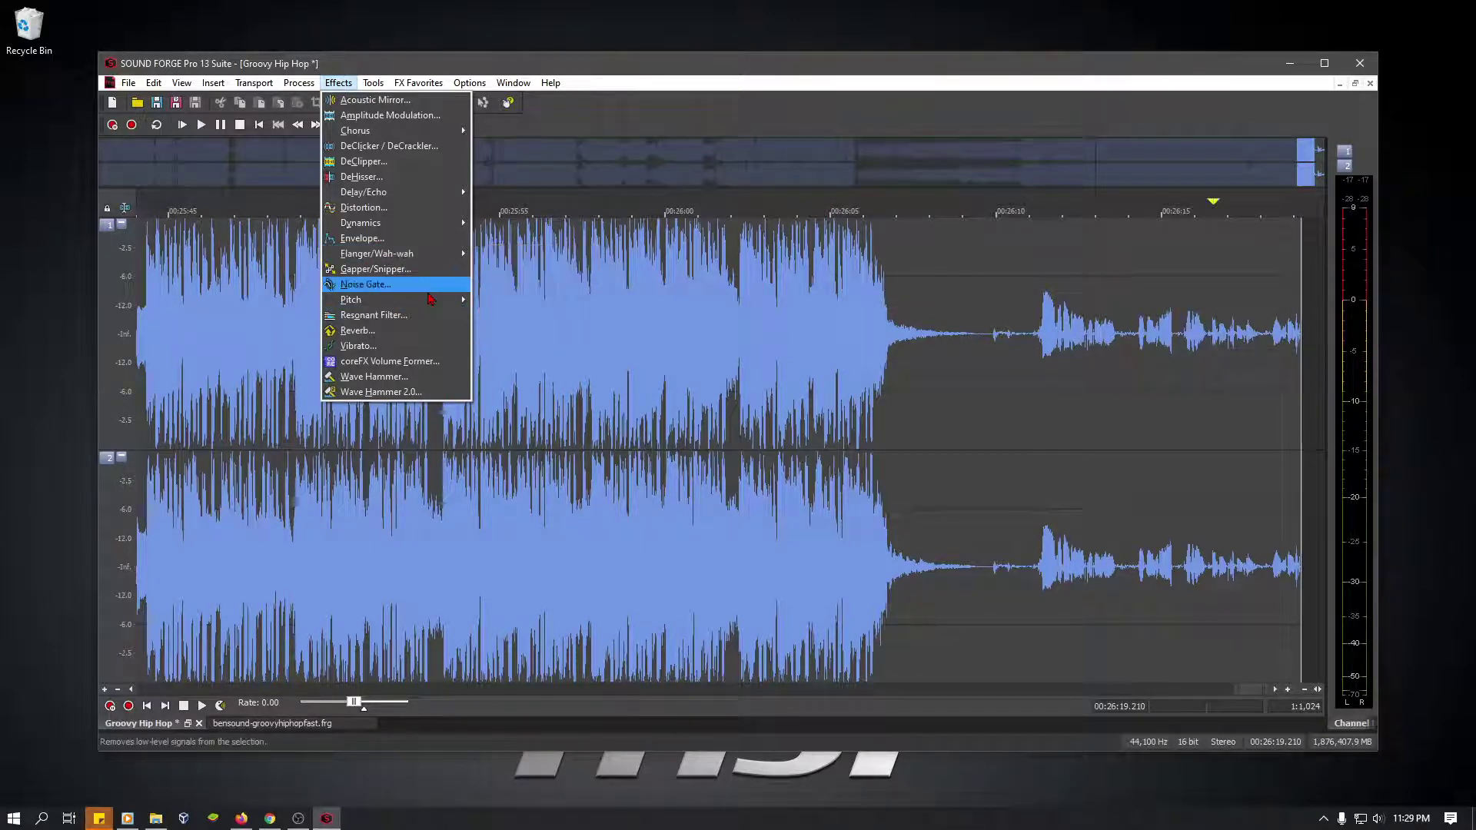
{"action": "mouse_move", "coordinate": [431, 302]}
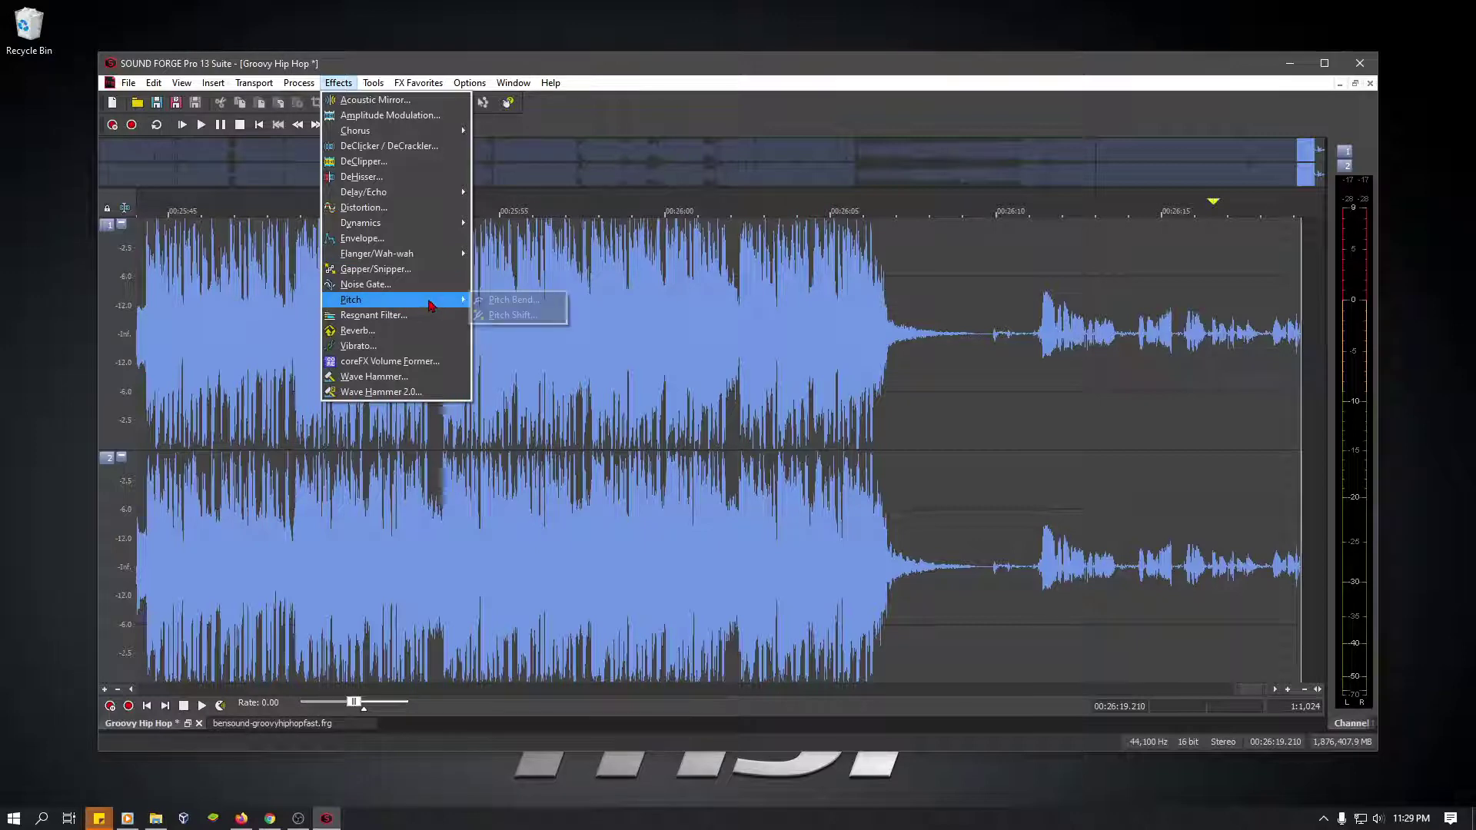
{"action": "left_click", "coordinate": [512, 316]}
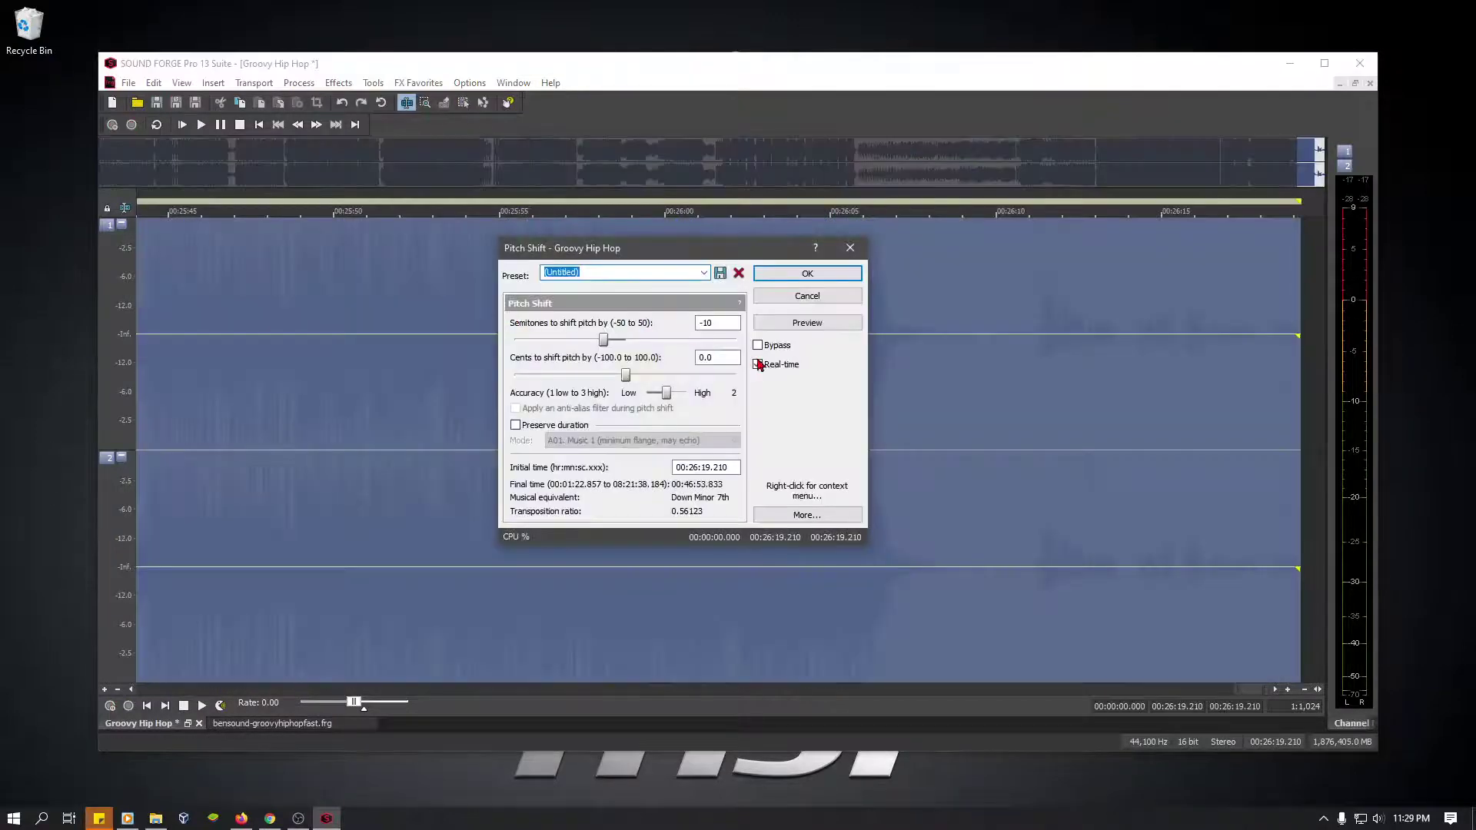
{"action": "left_click", "coordinate": [758, 365]}
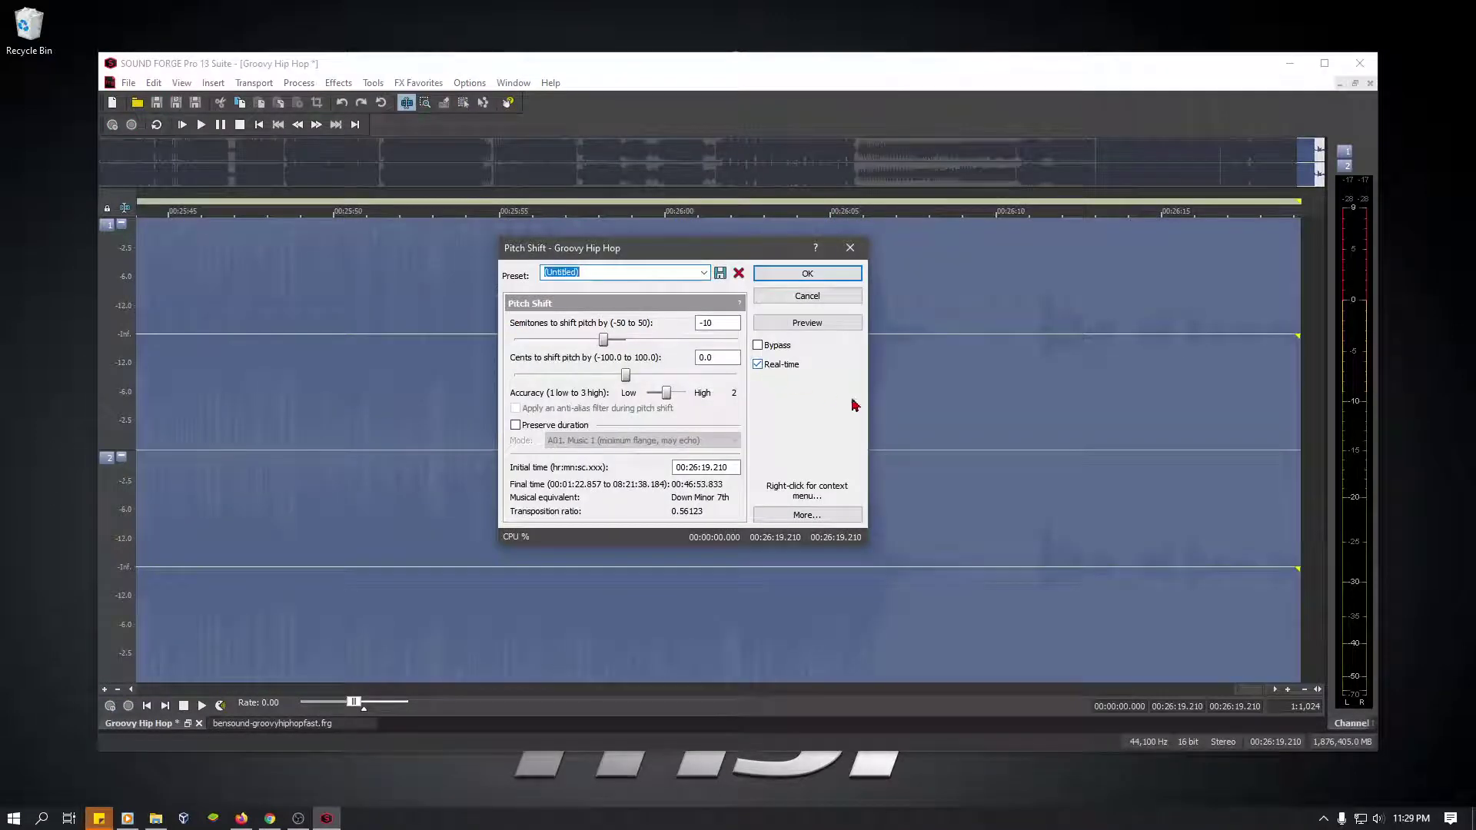
{"action": "left_click", "coordinate": [807, 297]}
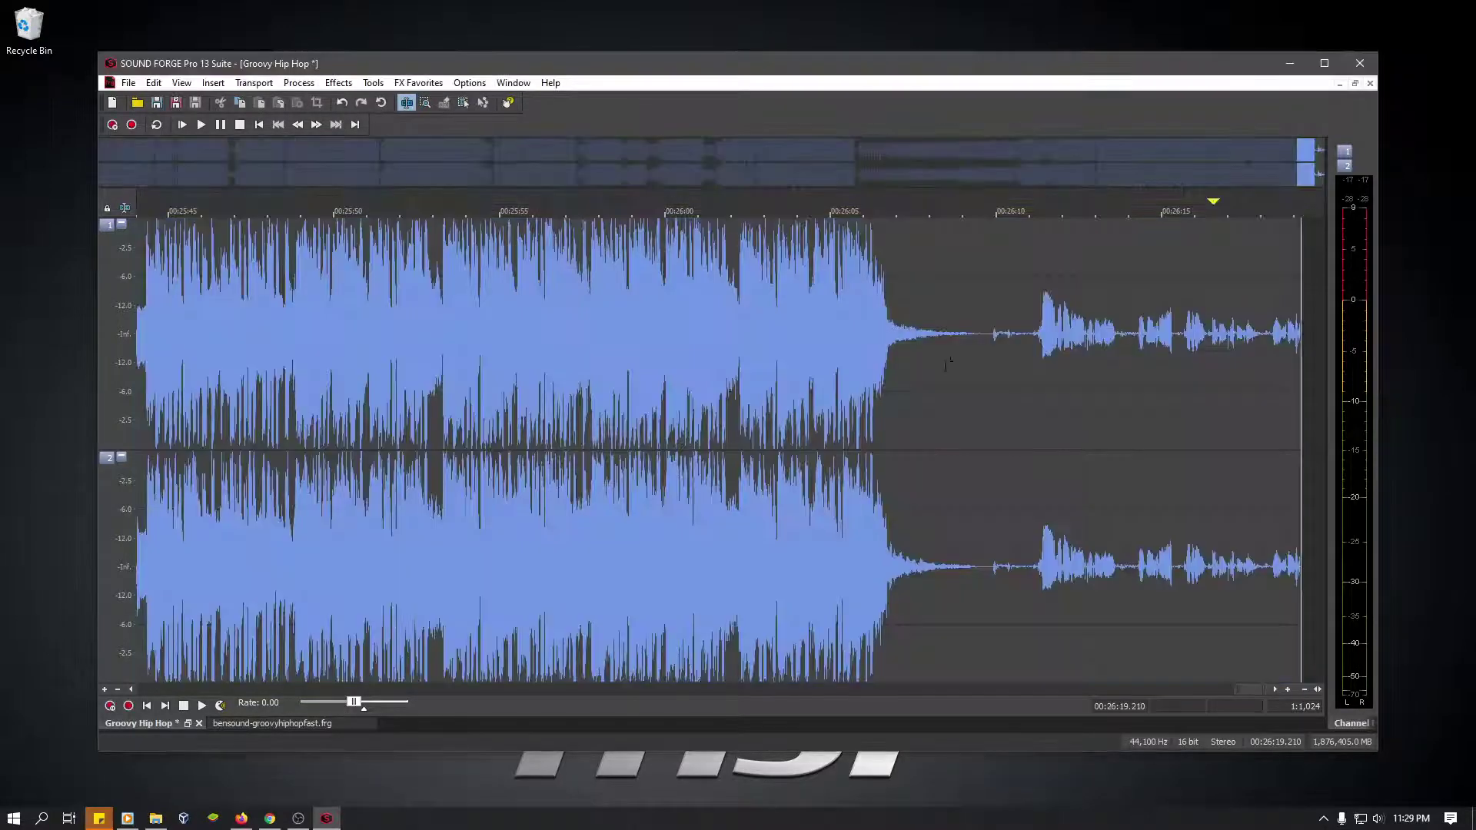
- Select the recording from 00:26:09.552 to the file's end, preview Pitch Shift at -10 semitones, and load the Default all parameters preset
{"action": "left_click_drag", "start_coordinate": [982, 419], "coordinate": [1307, 430]}
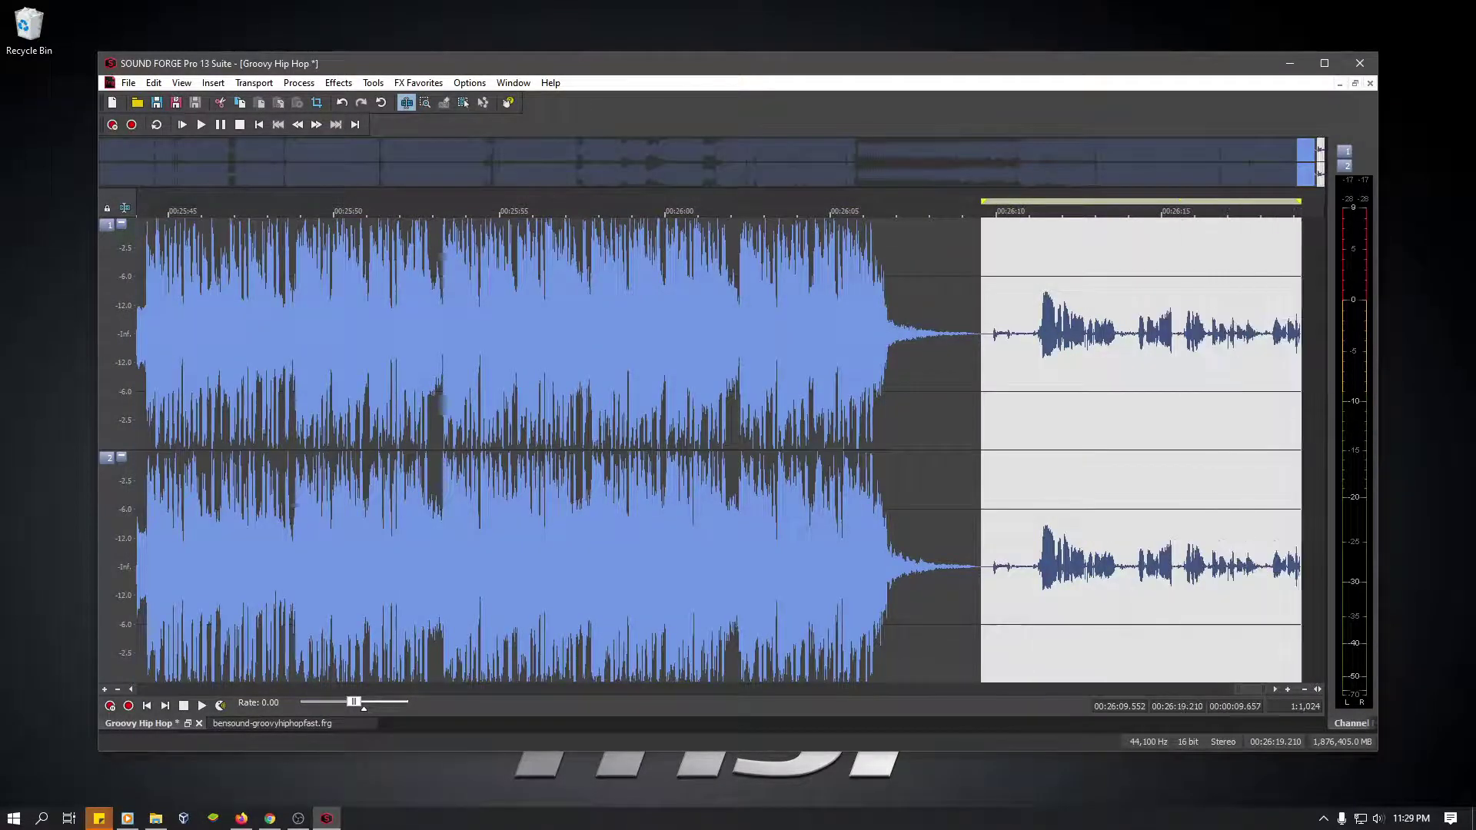
{"action": "left_click", "coordinate": [340, 83]}
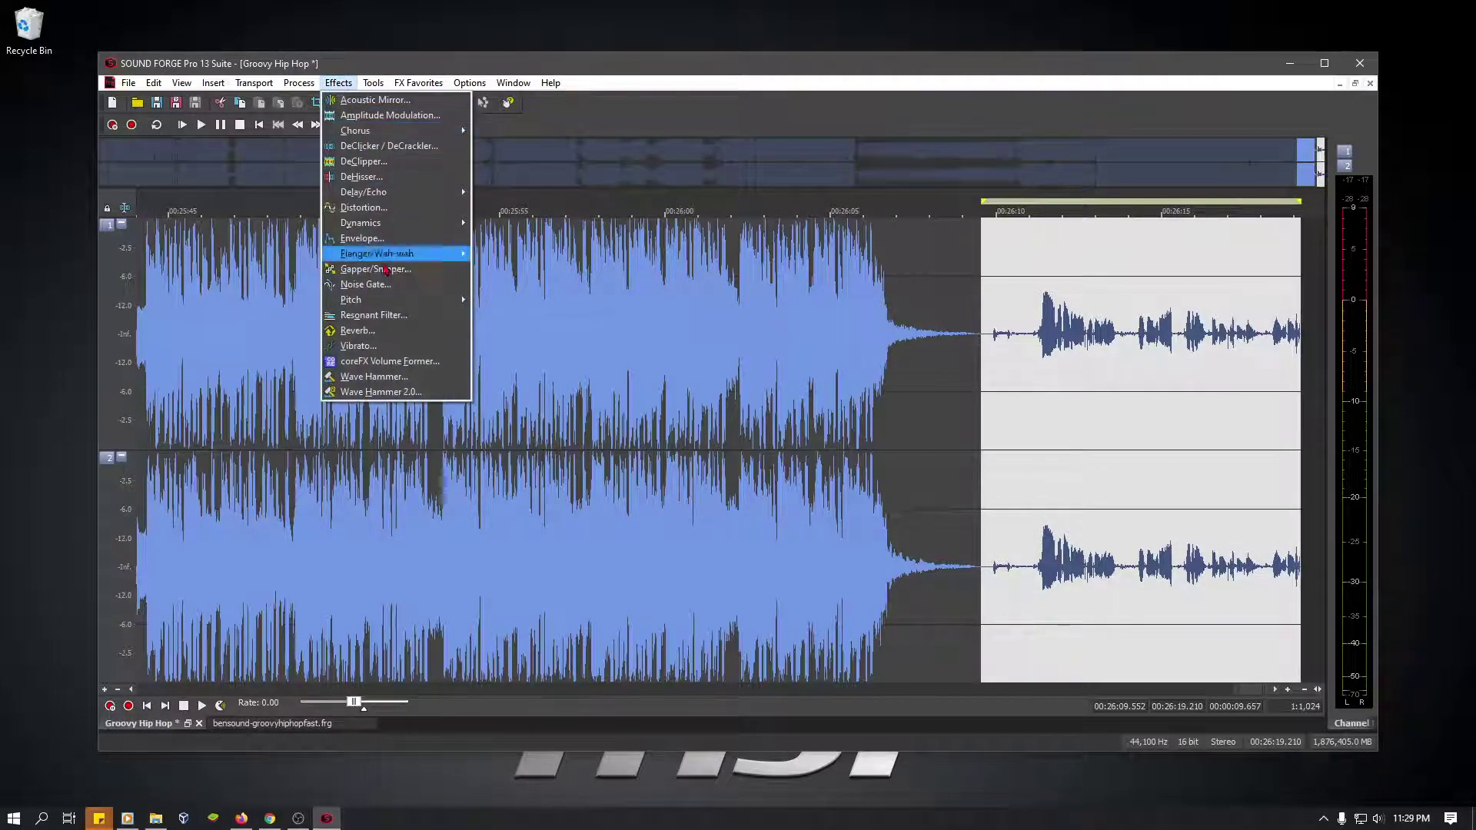
{"action": "left_click", "coordinate": [529, 327]}
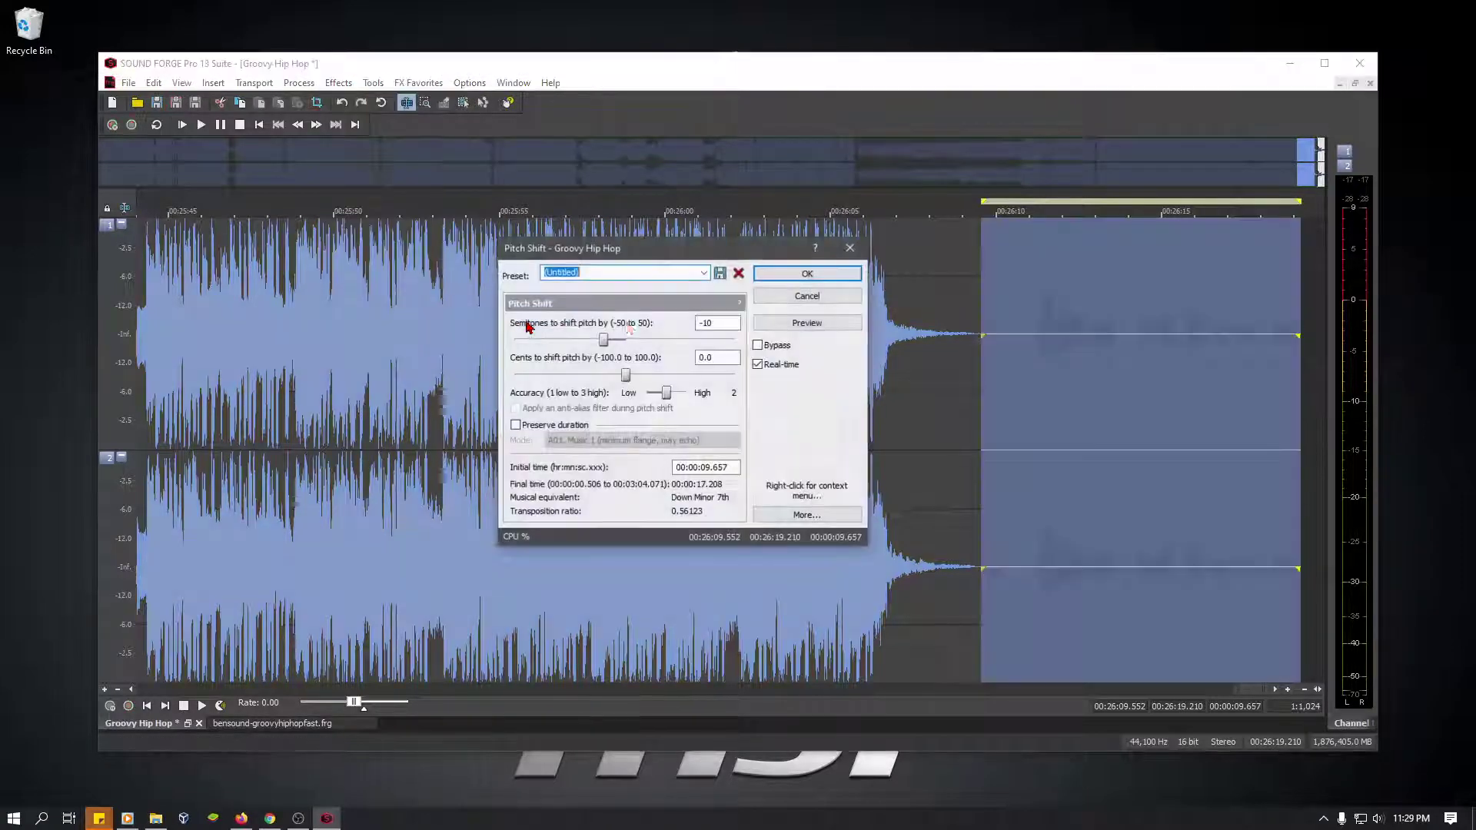
{"action": "left_click", "coordinate": [814, 326]}
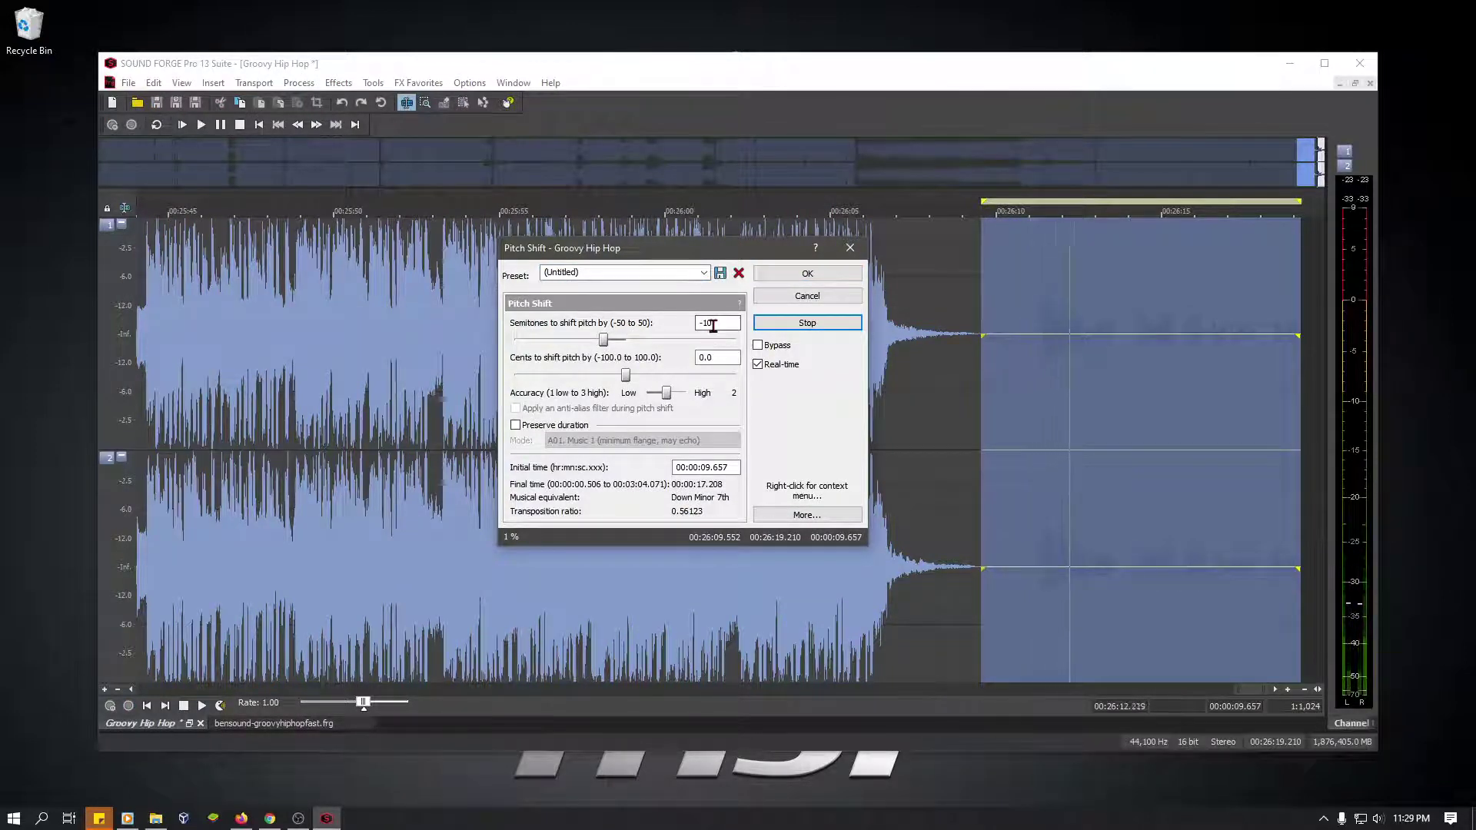
{"action": "left_click", "coordinate": [701, 275]}
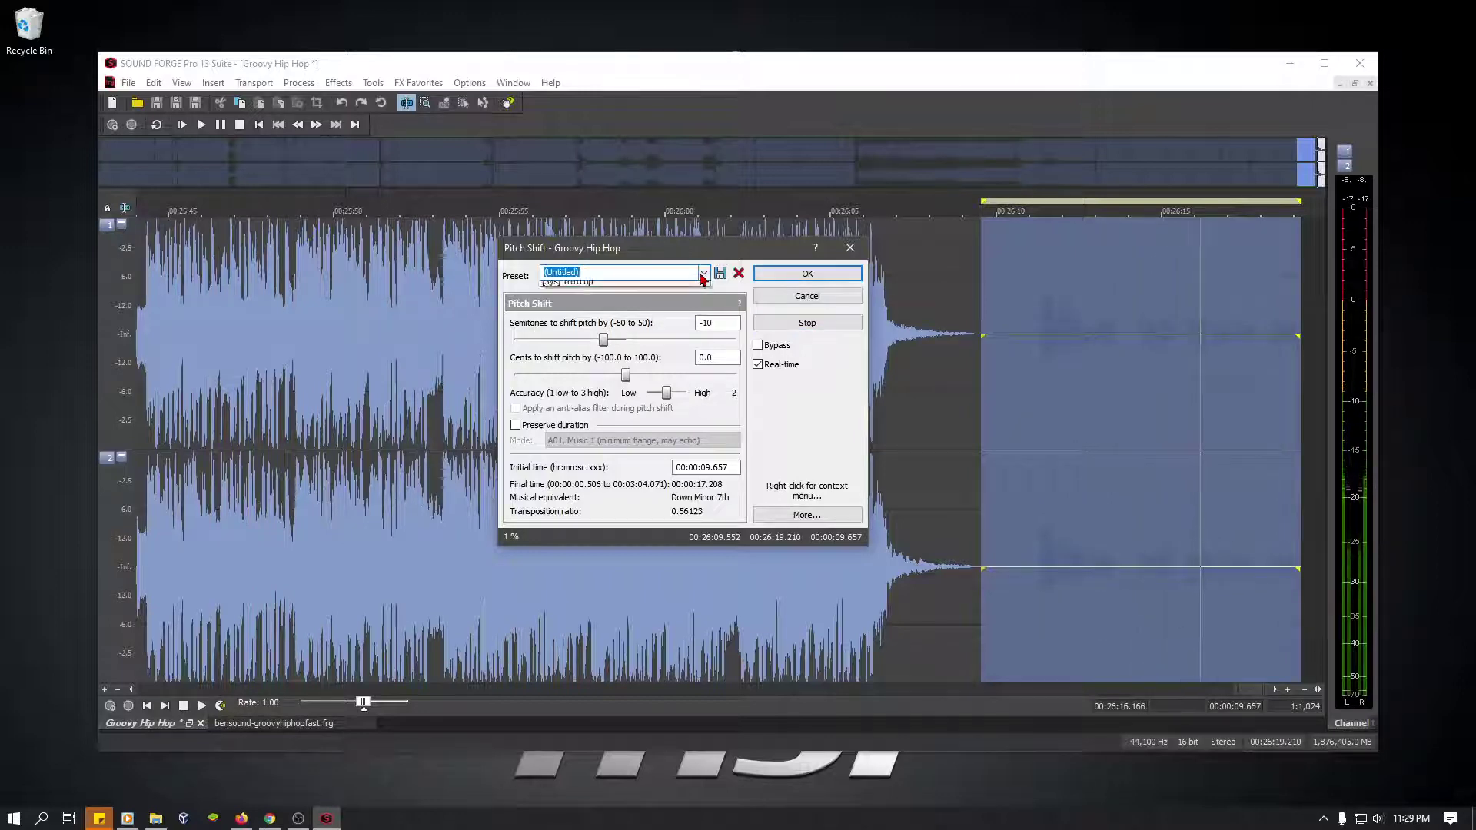
{"action": "left_click", "coordinate": [702, 273]}
{"action": "left_click", "coordinate": [650, 298]}
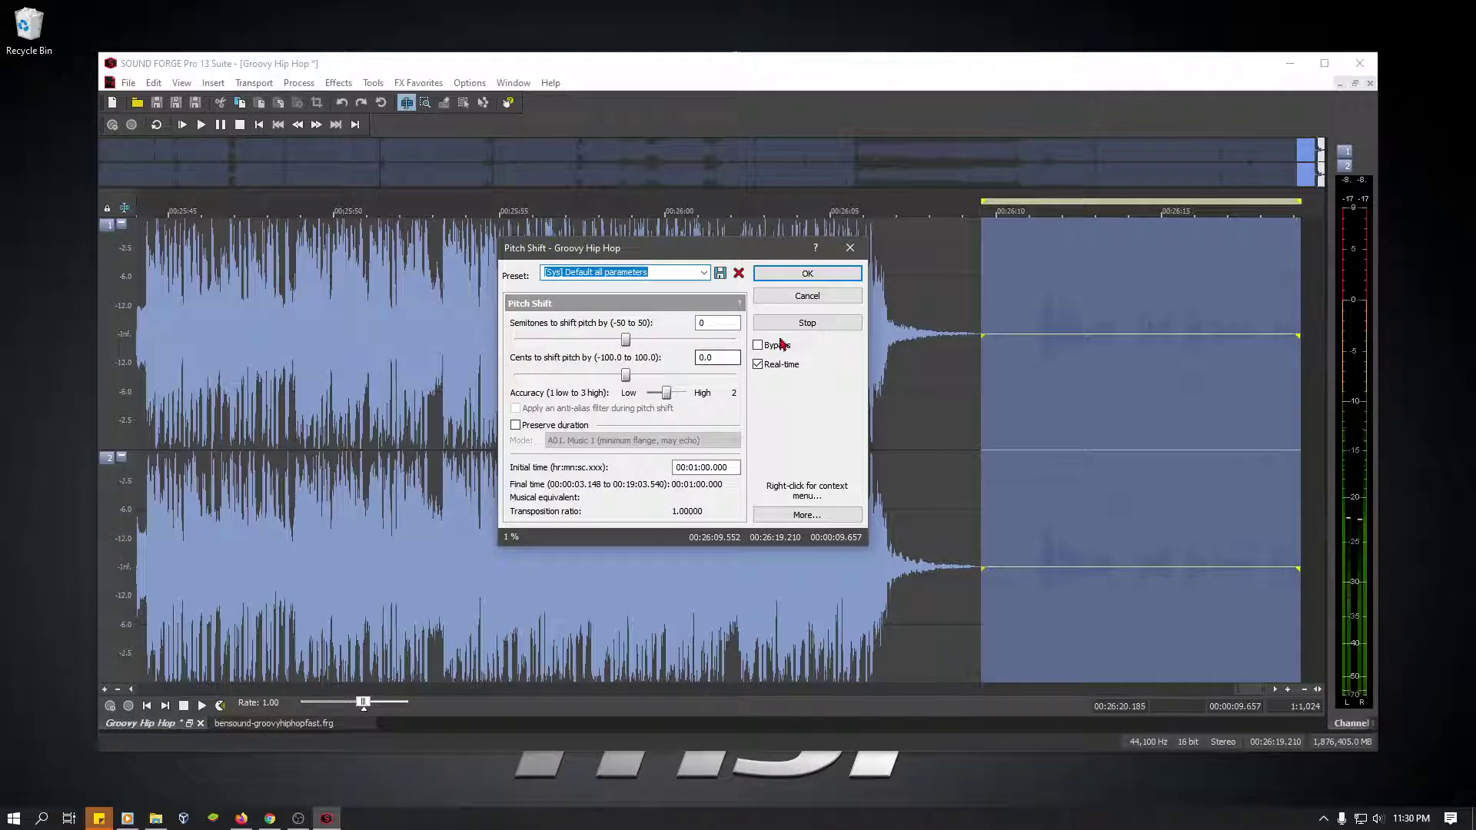
{"action": "left_click", "coordinate": [802, 322]}
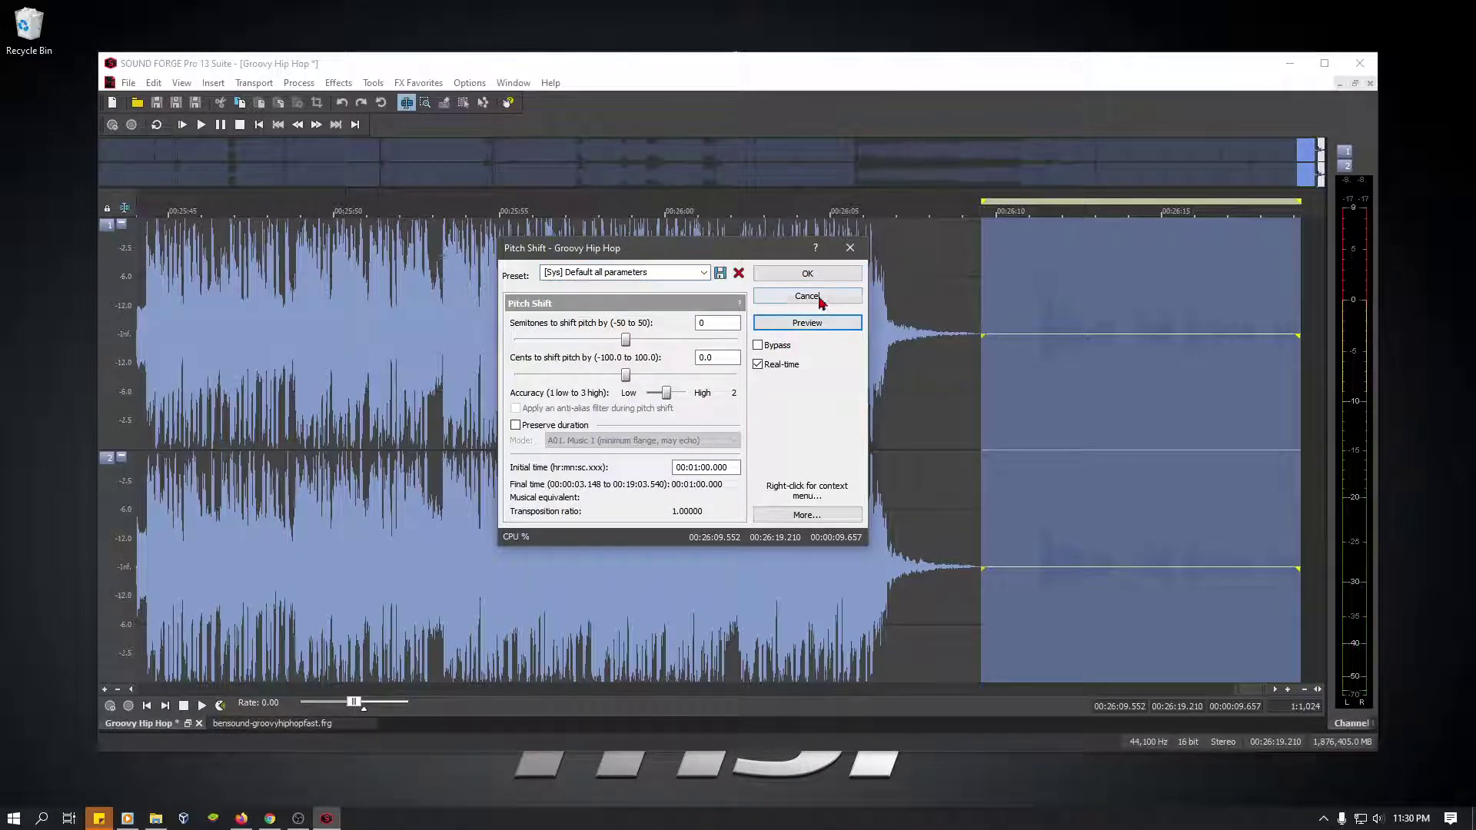
- Preview the Fifth up pitch shift preset on the selected recording and close Pitch Shift without applying it
{"action": "left_click", "coordinate": [703, 272]}
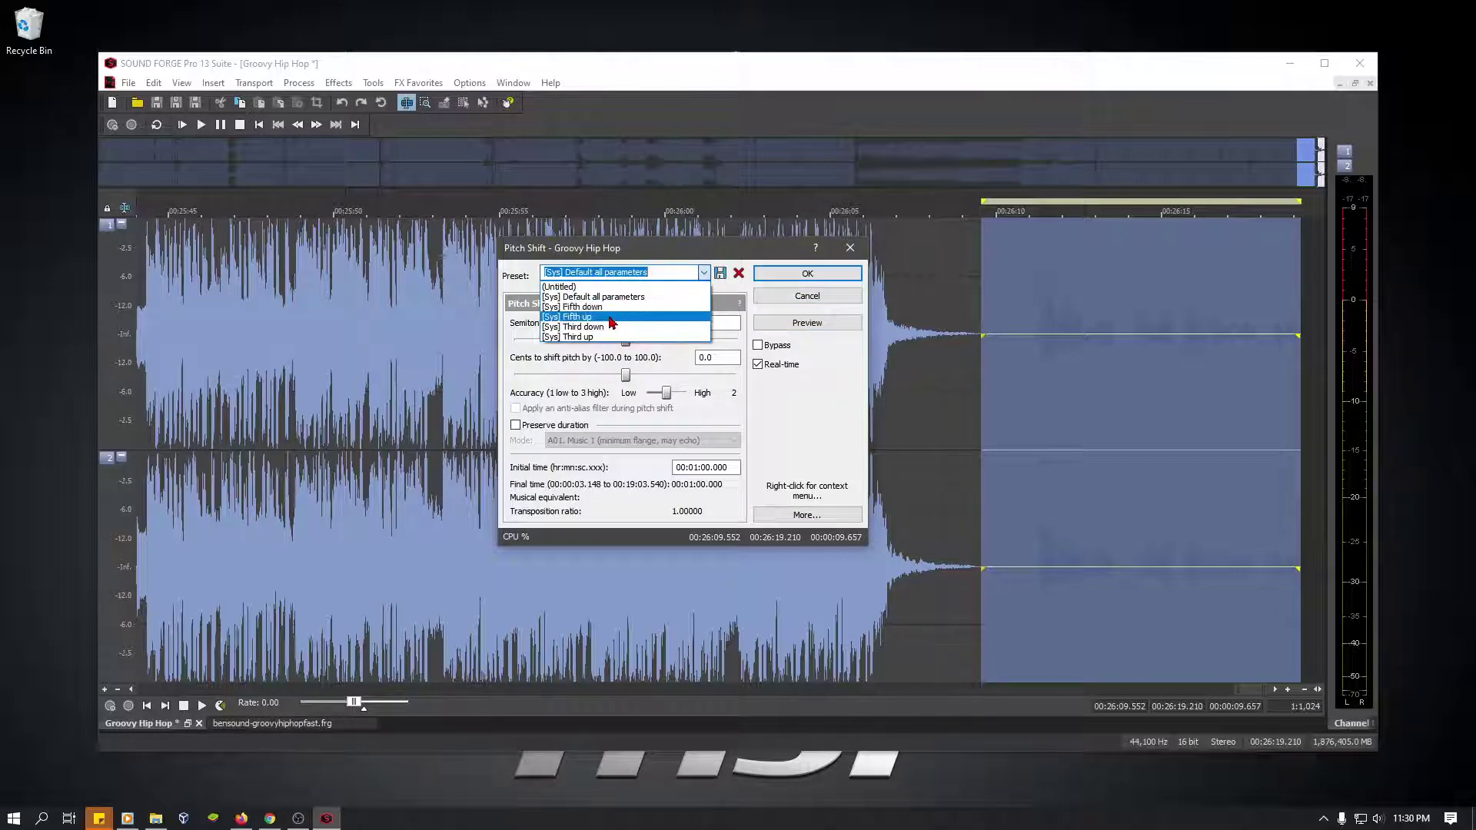
{"action": "left_click", "coordinate": [634, 317]}
{"action": "left_click", "coordinate": [802, 322]}
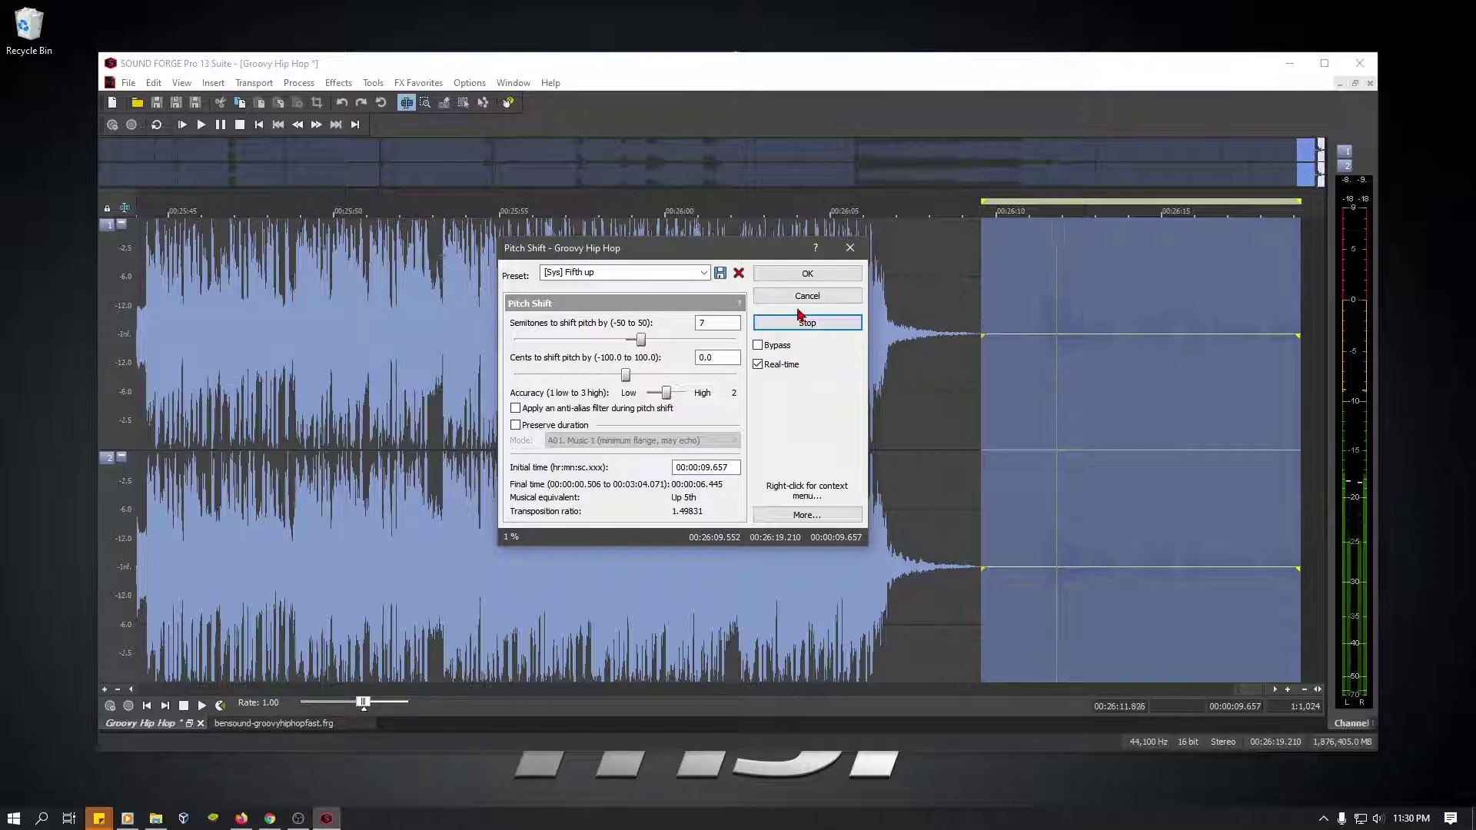
{"action": "left_click", "coordinate": [807, 324]}
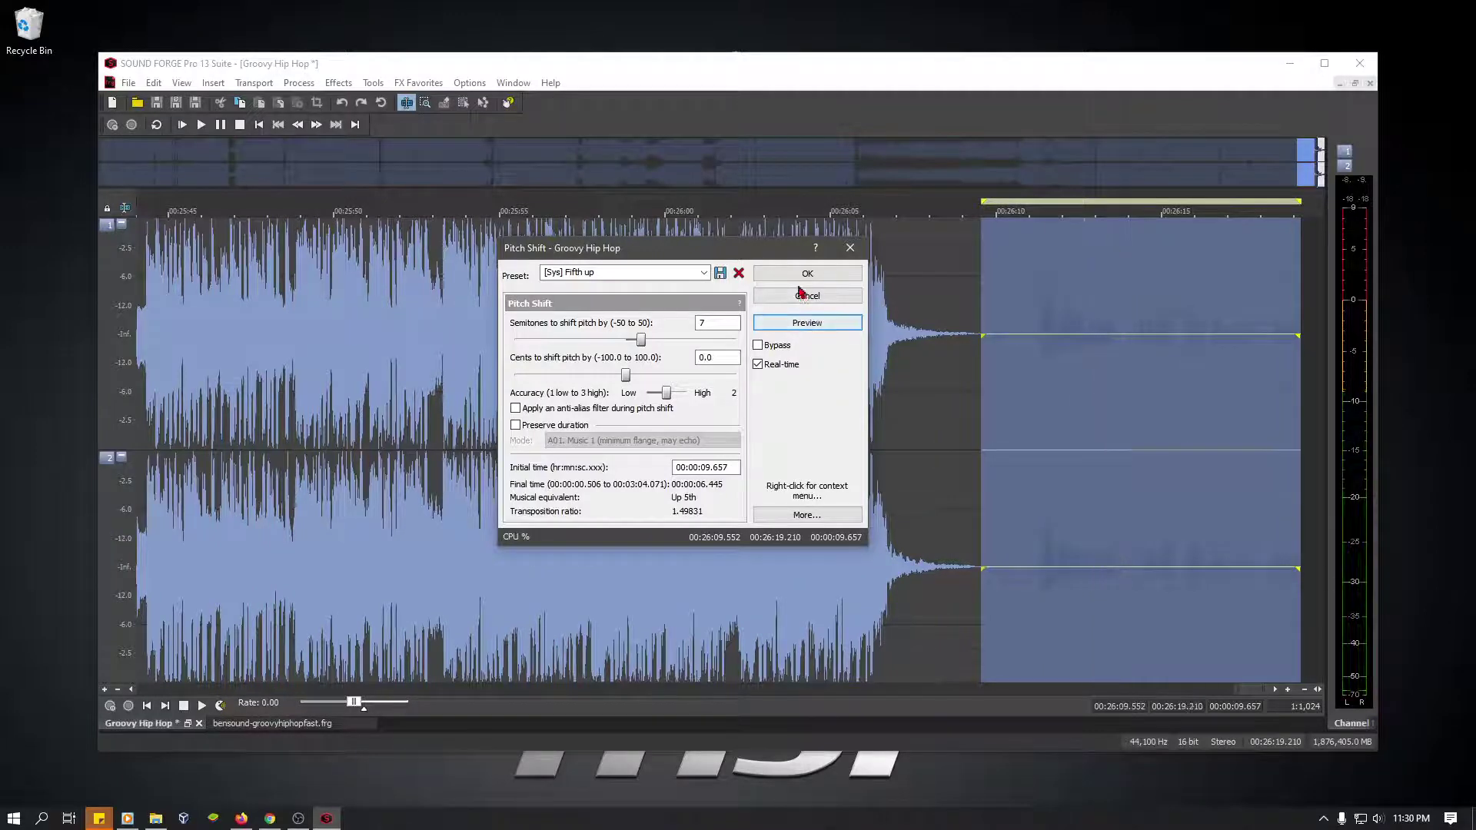
{"action": "left_click", "coordinate": [805, 296]}
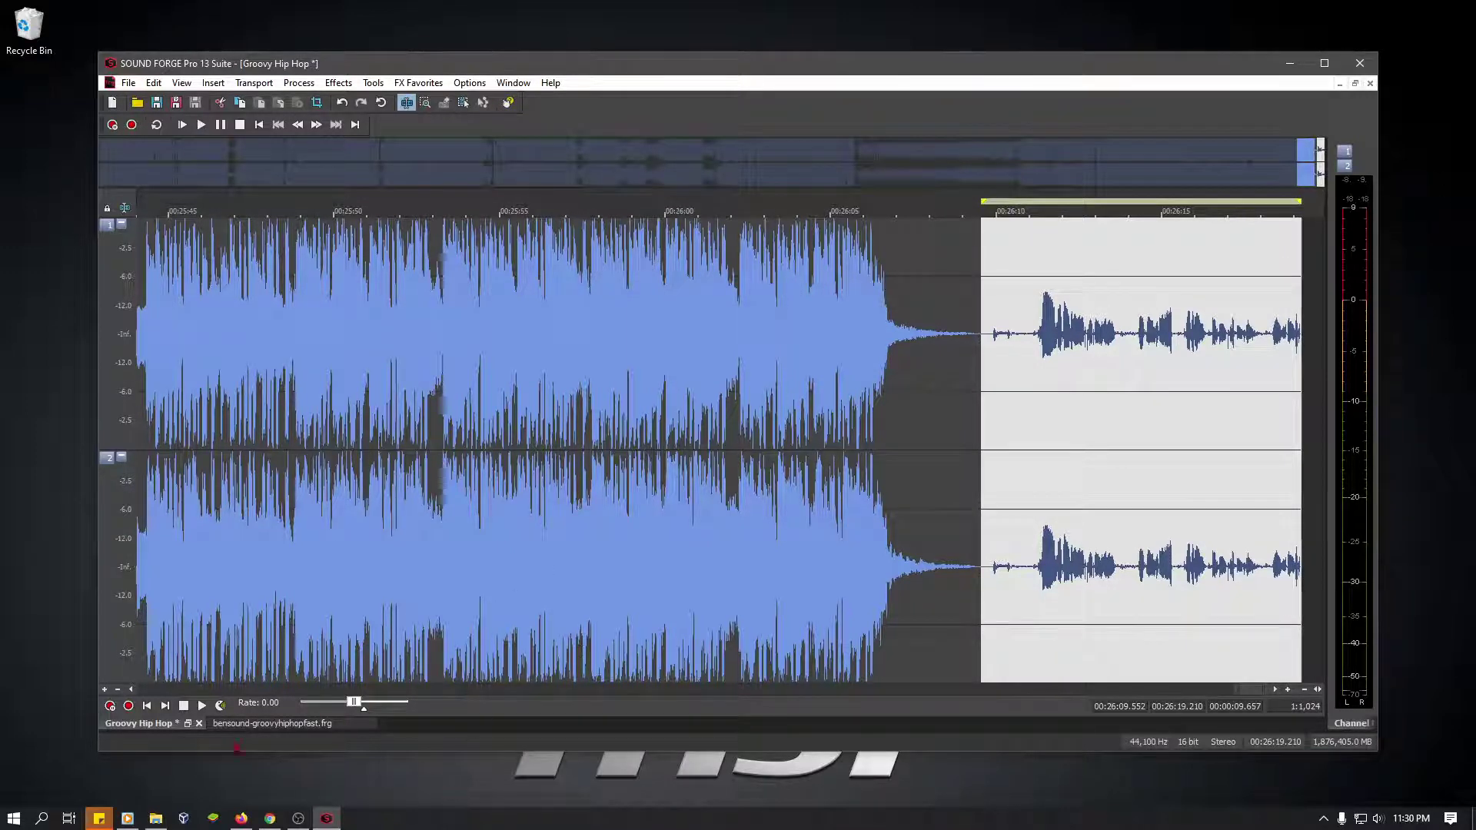
- Compare the Groovy Hip Hop file with the bensound-groovyhiphopfast.frg project, checking the file's save and render commands, and return to the project
{"action": "left_click", "coordinate": [279, 726]}
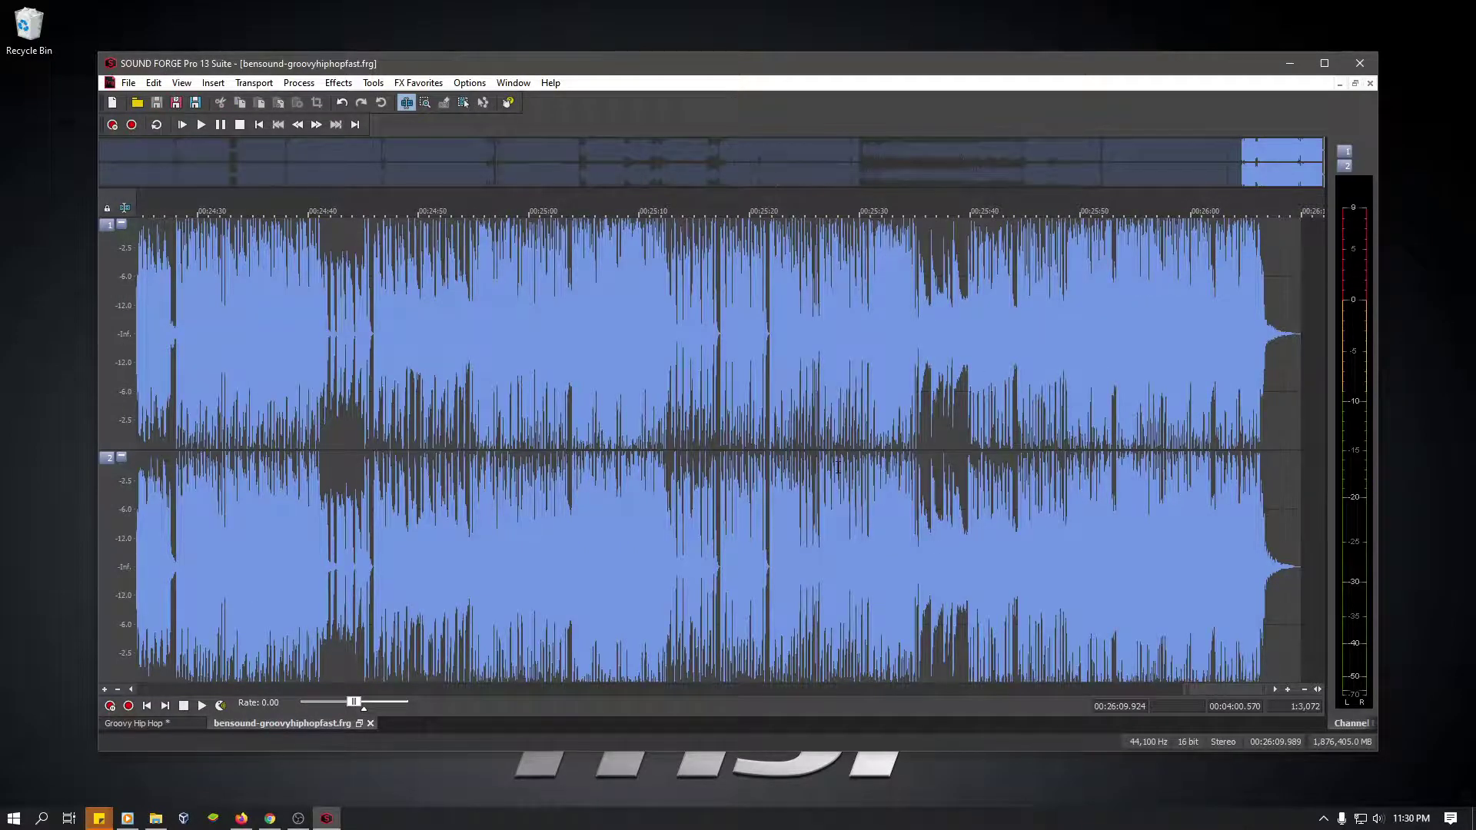
{"action": "left_click", "coordinate": [136, 723]}
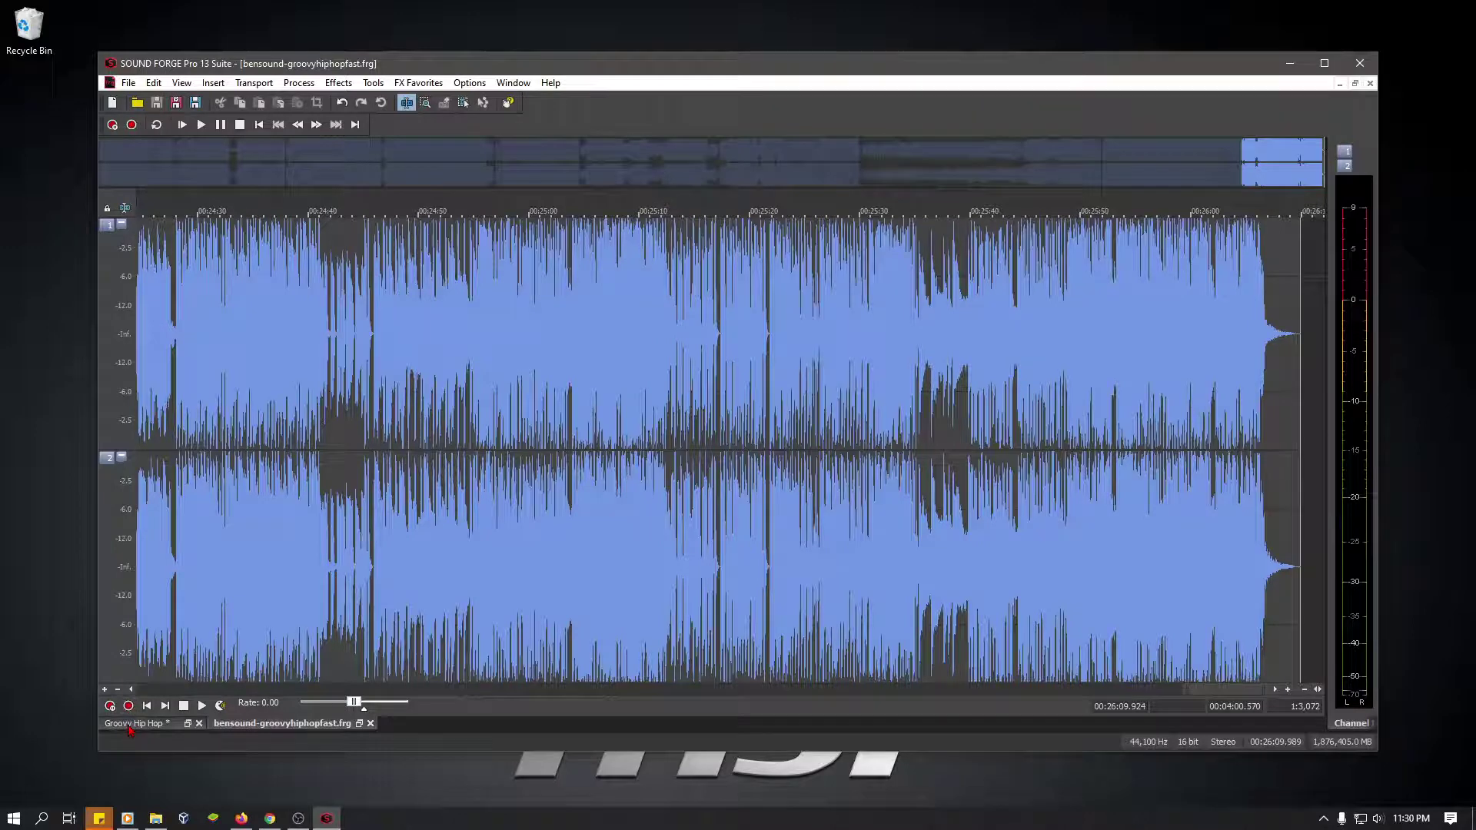
{"action": "left_click", "coordinate": [128, 82]}
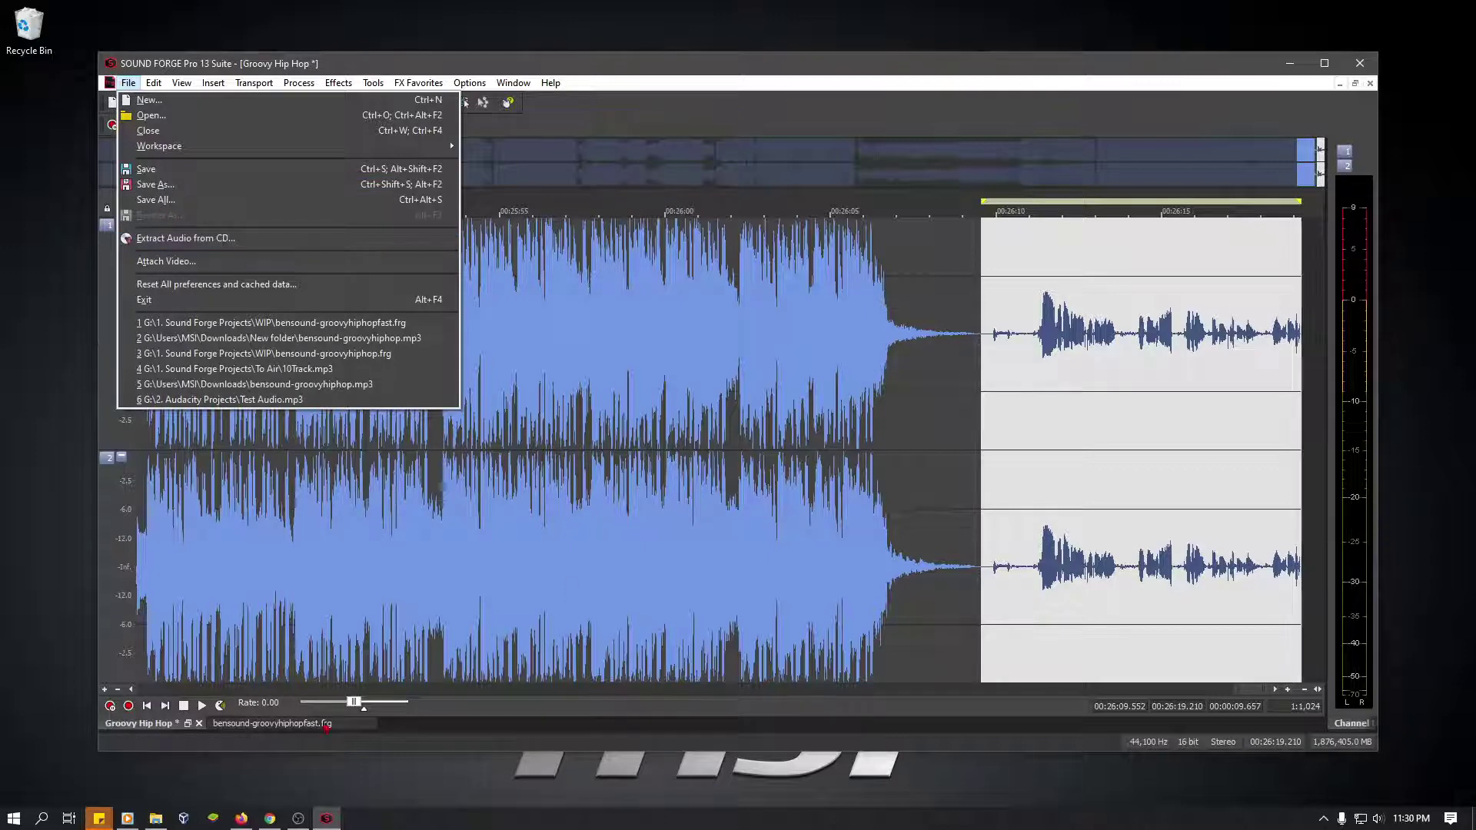
{"action": "left_click_drag", "start_coordinate": [296, 724], "coordinate": [302, 733]}
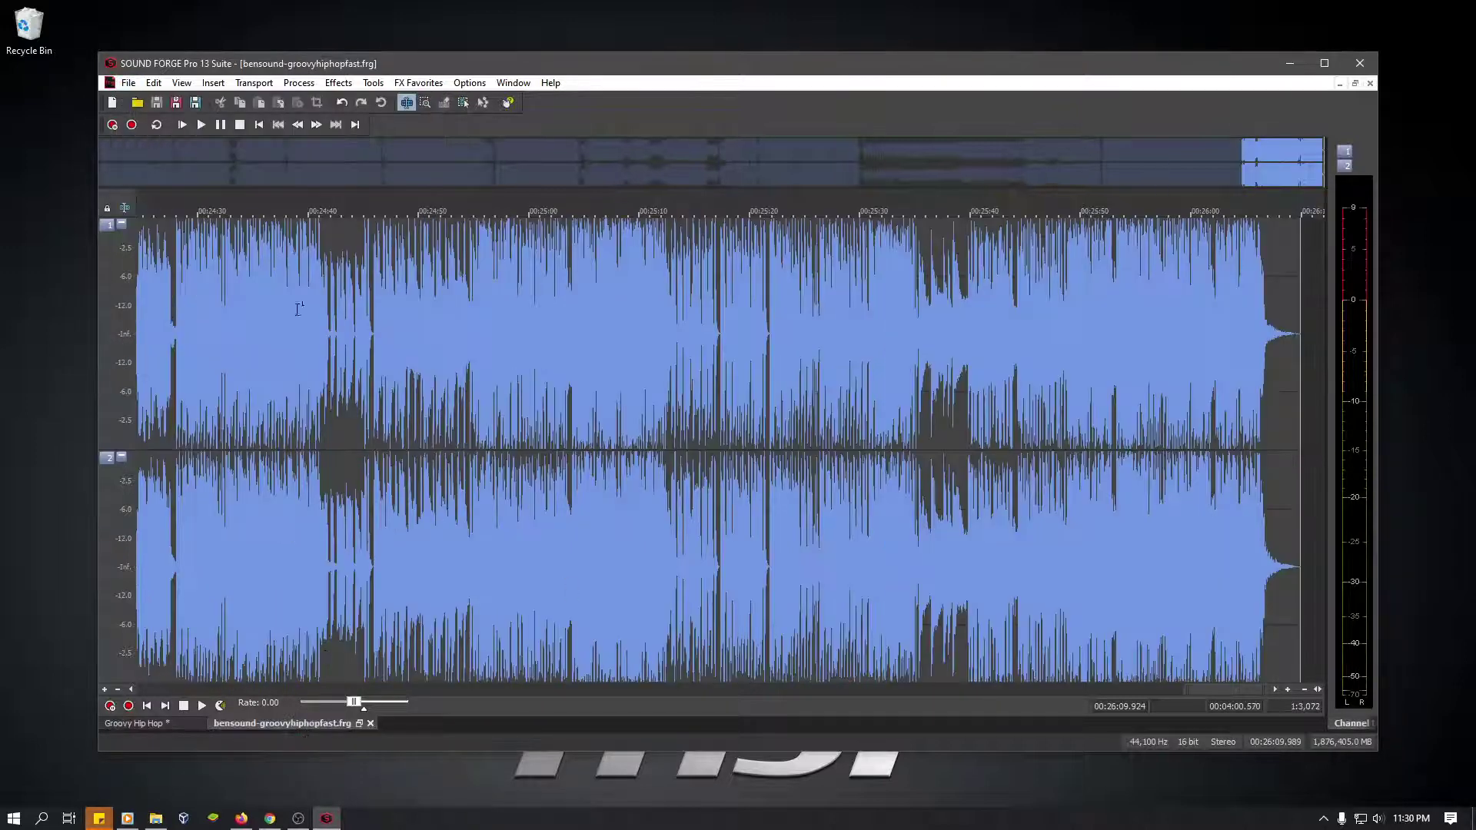
- Render the project to the WIP folder as bensound-groovyhiphopfast.mp3 in MP3 Audio format with the Default Template, and open the rendered file
{"action": "left_click", "coordinate": [129, 82]}
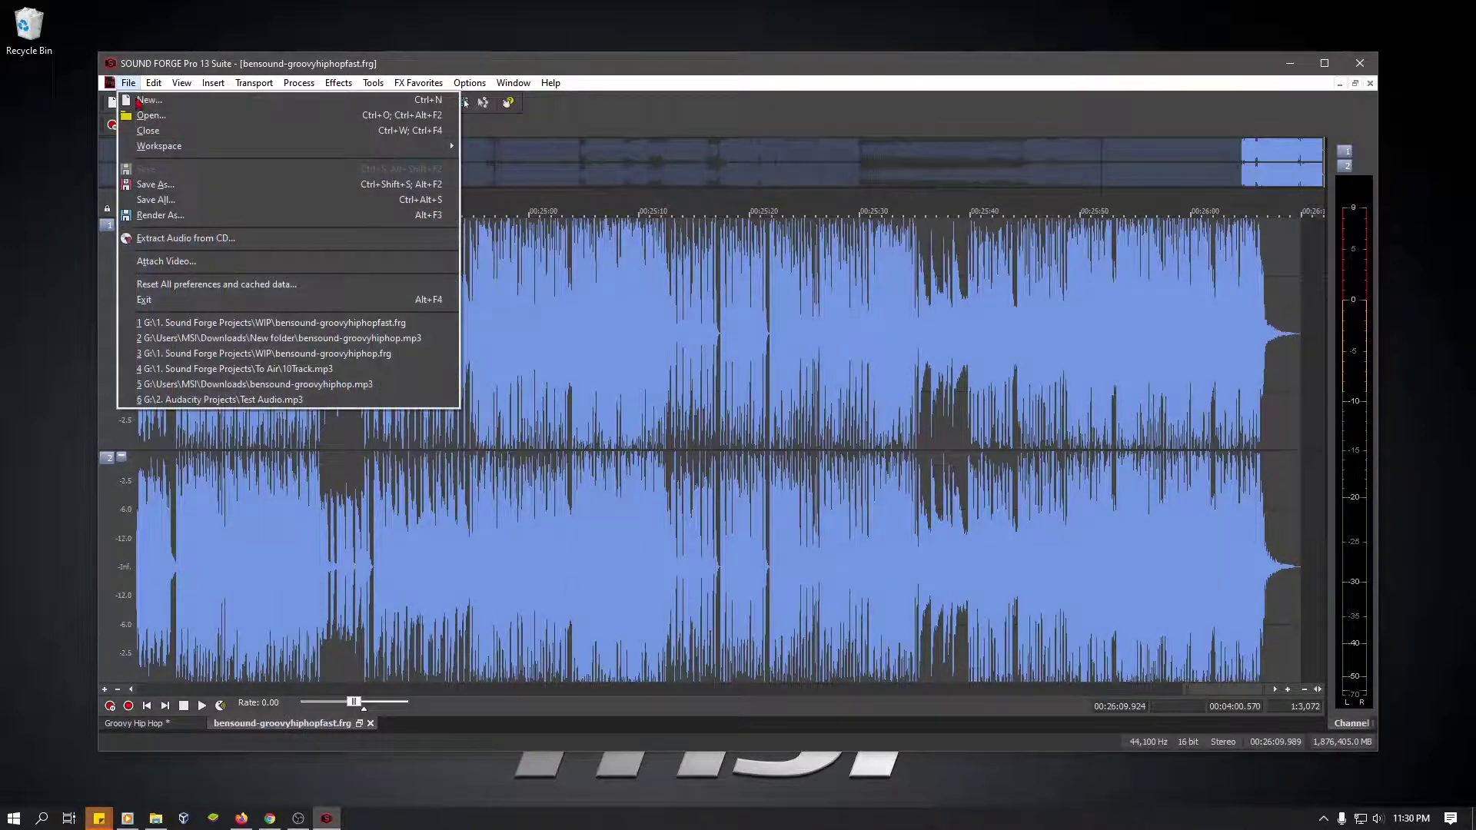
{"action": "left_click", "coordinate": [171, 216]}
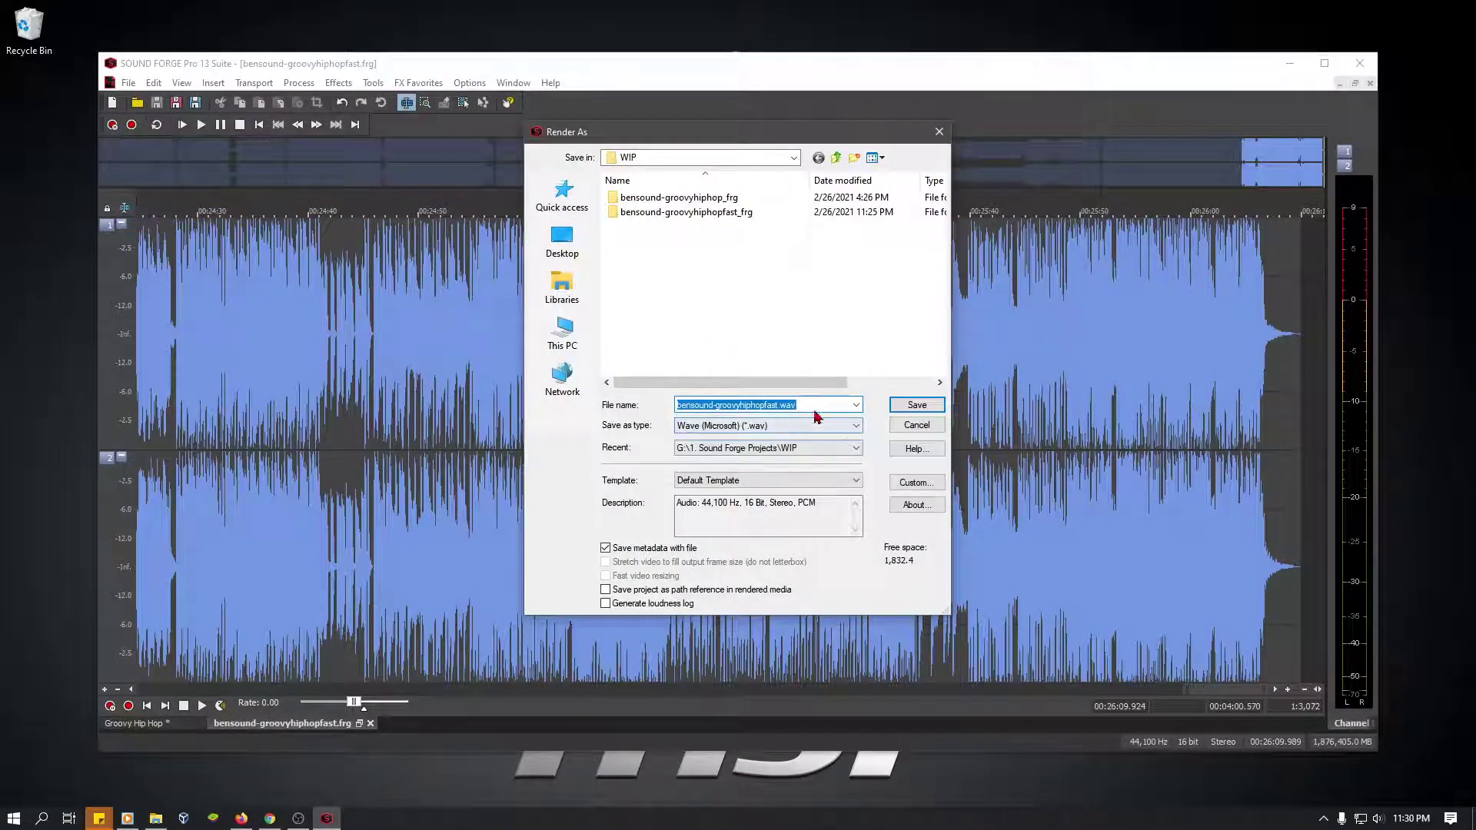
{"action": "left_click", "coordinate": [854, 427]}
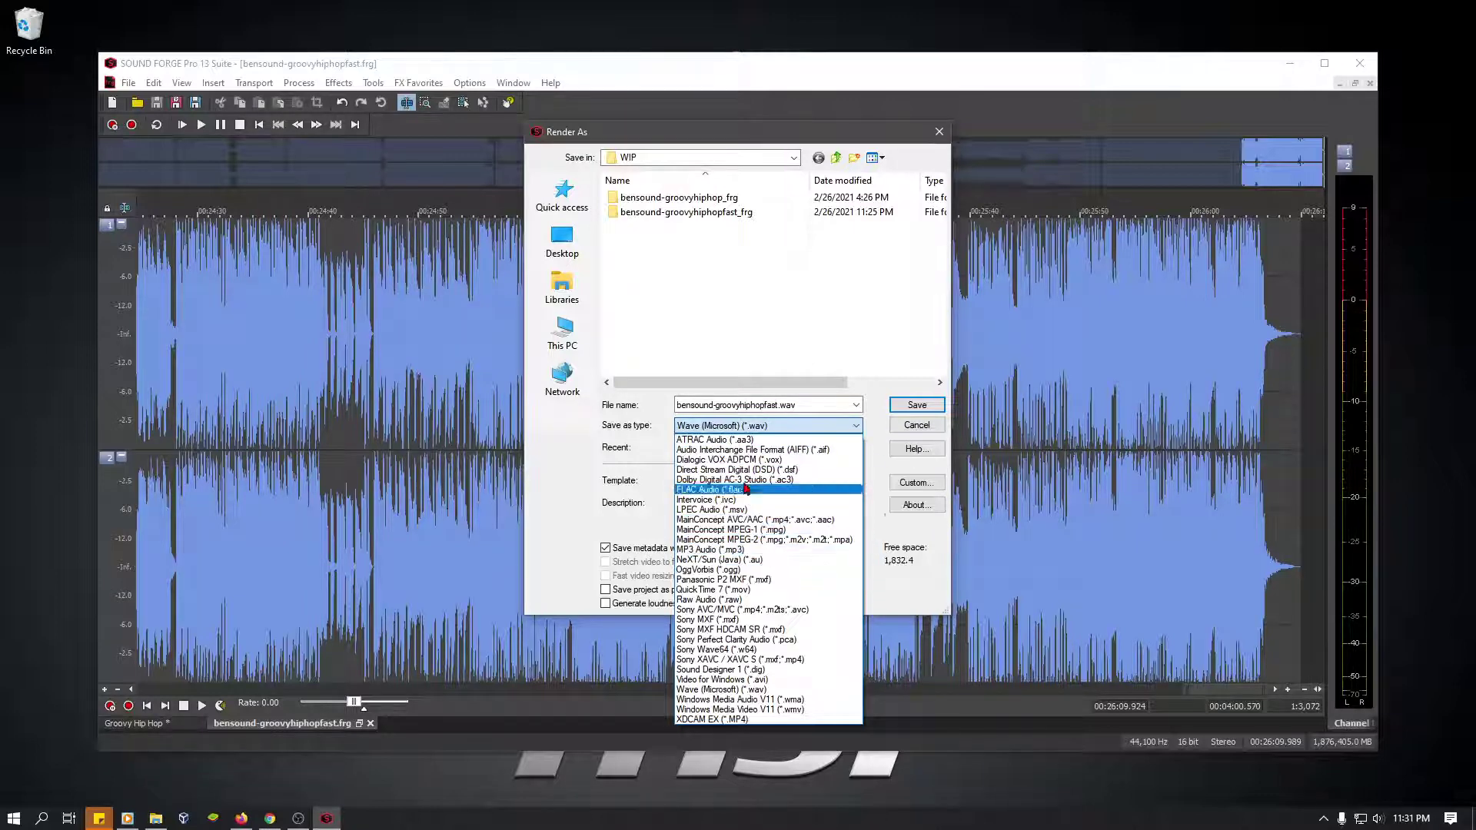
{"action": "left_click", "coordinate": [667, 452]}
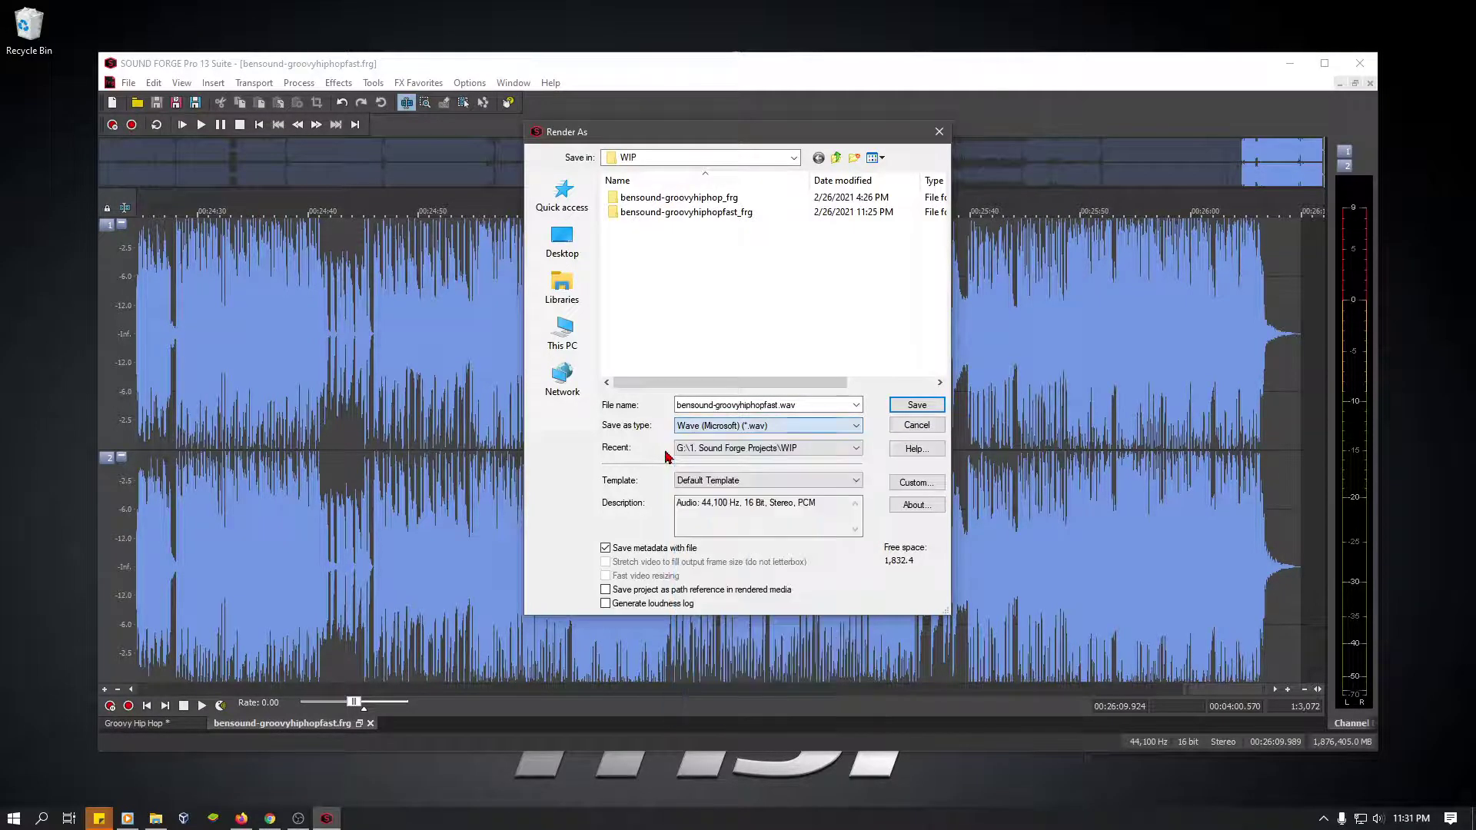
{"action": "left_click", "coordinate": [852, 425]}
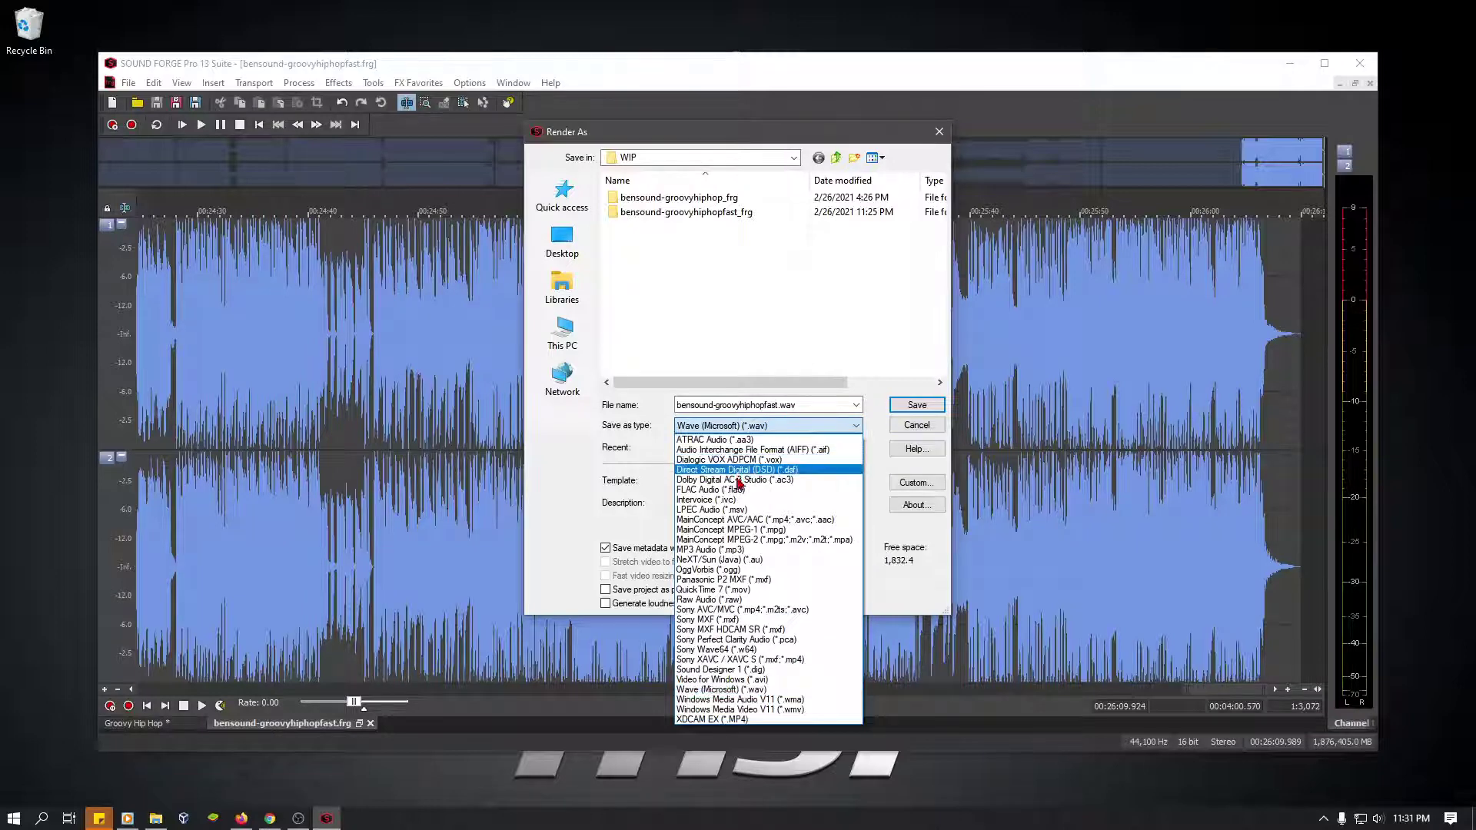
{"action": "left_click", "coordinate": [713, 552]}
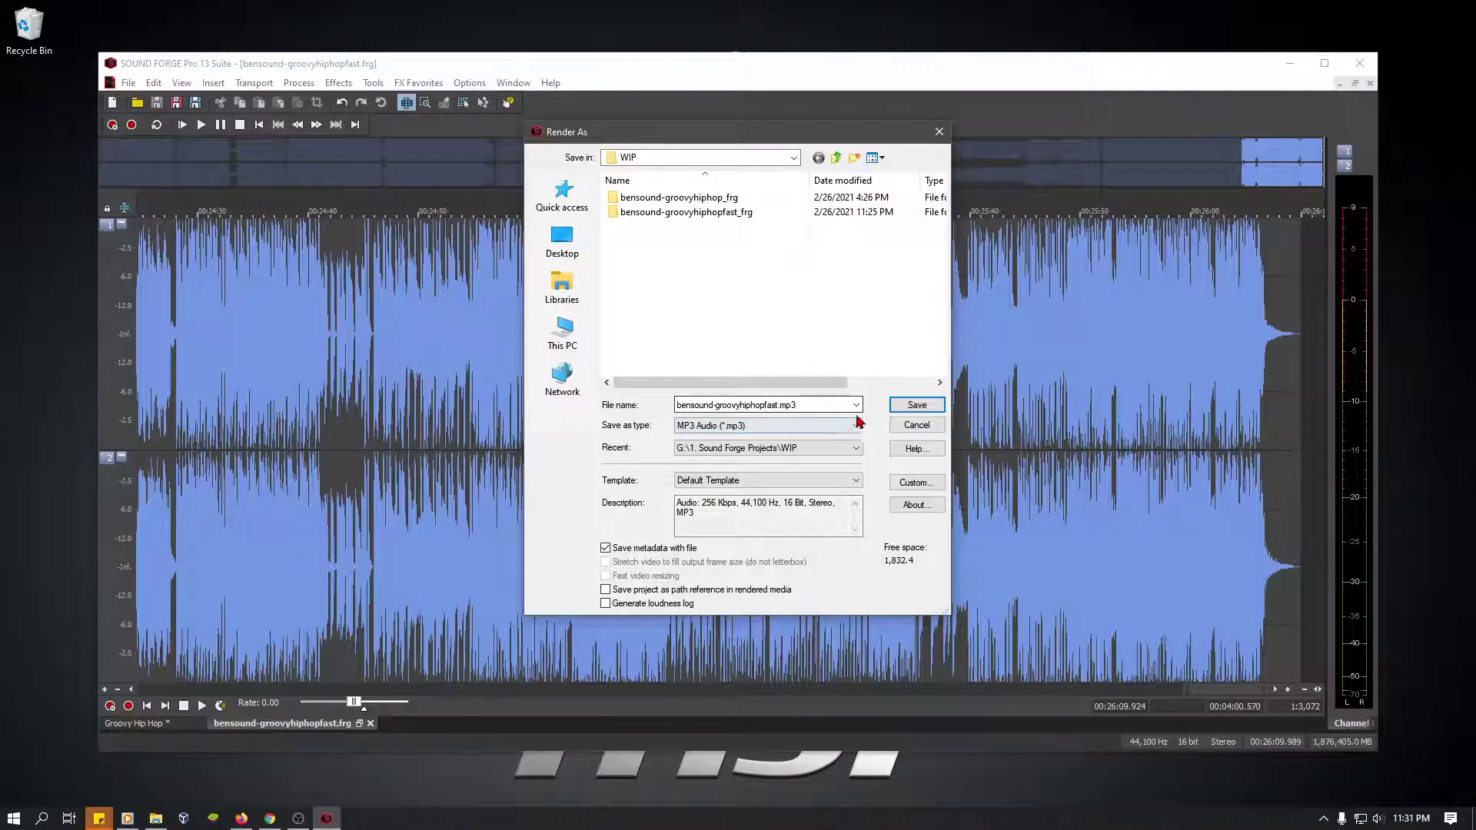
{"action": "left_click", "coordinate": [918, 406]}
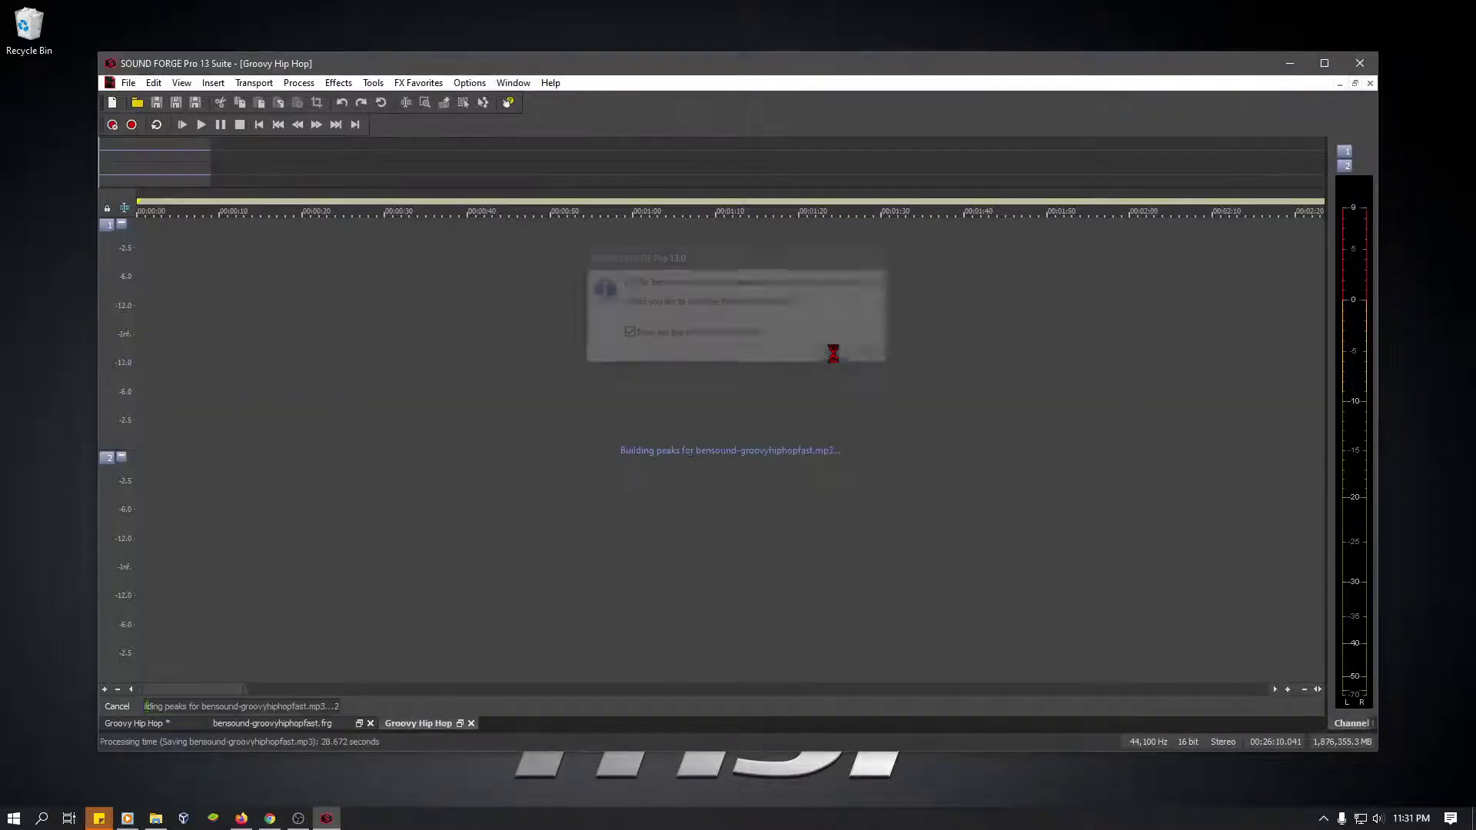
{"action": "left_click", "coordinate": [834, 354]}
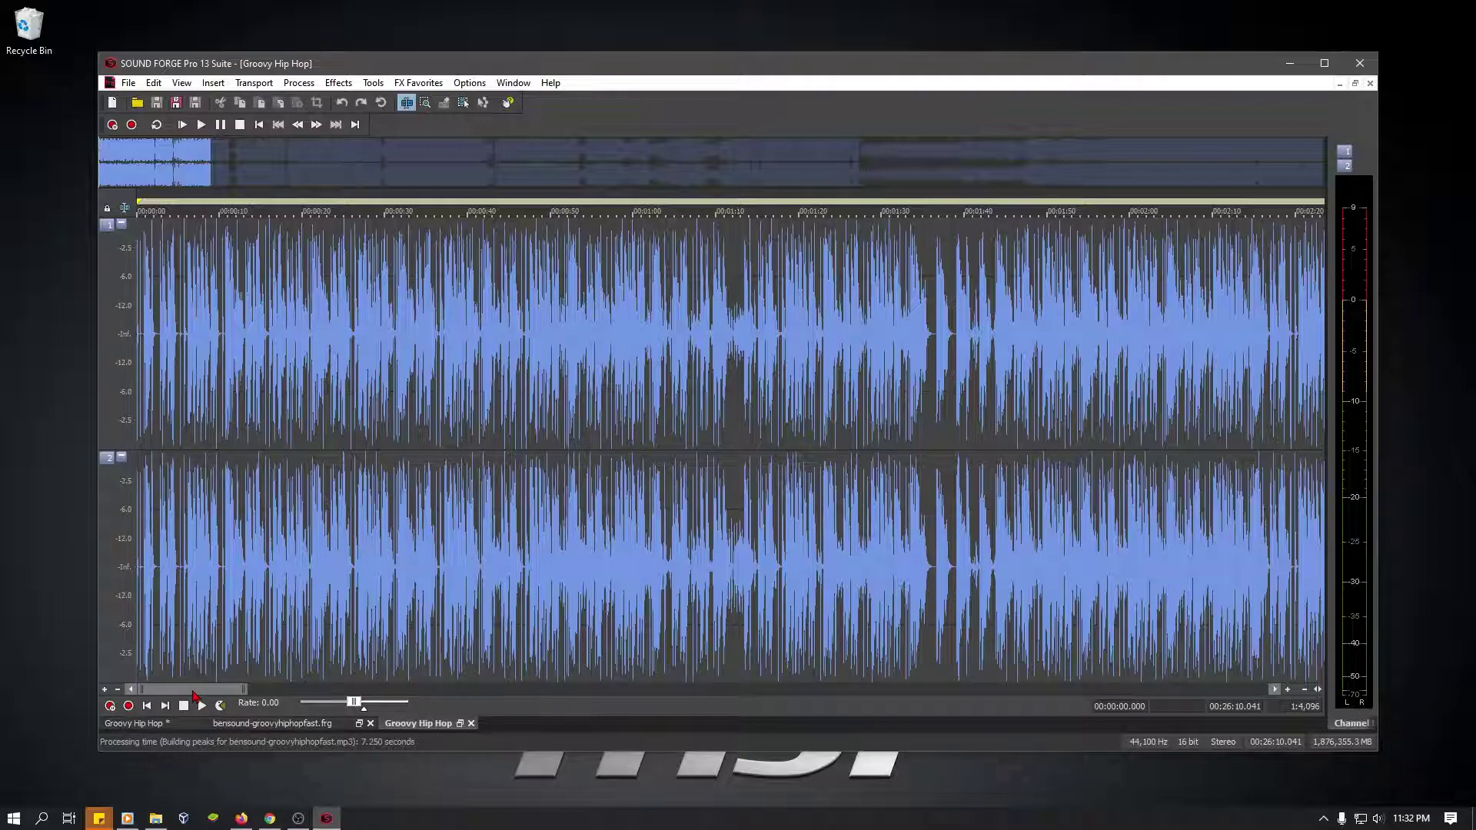
- Play the rendered MP3 from its beginning and sample it up to about 00:03:24
{"action": "scroll", "coordinate": [273, 502], "scroll_direction": "up", "scroll_amount": 1}
{"action": "scroll", "coordinate": [273, 501], "scroll_direction": "up", "scroll_amount": 9}
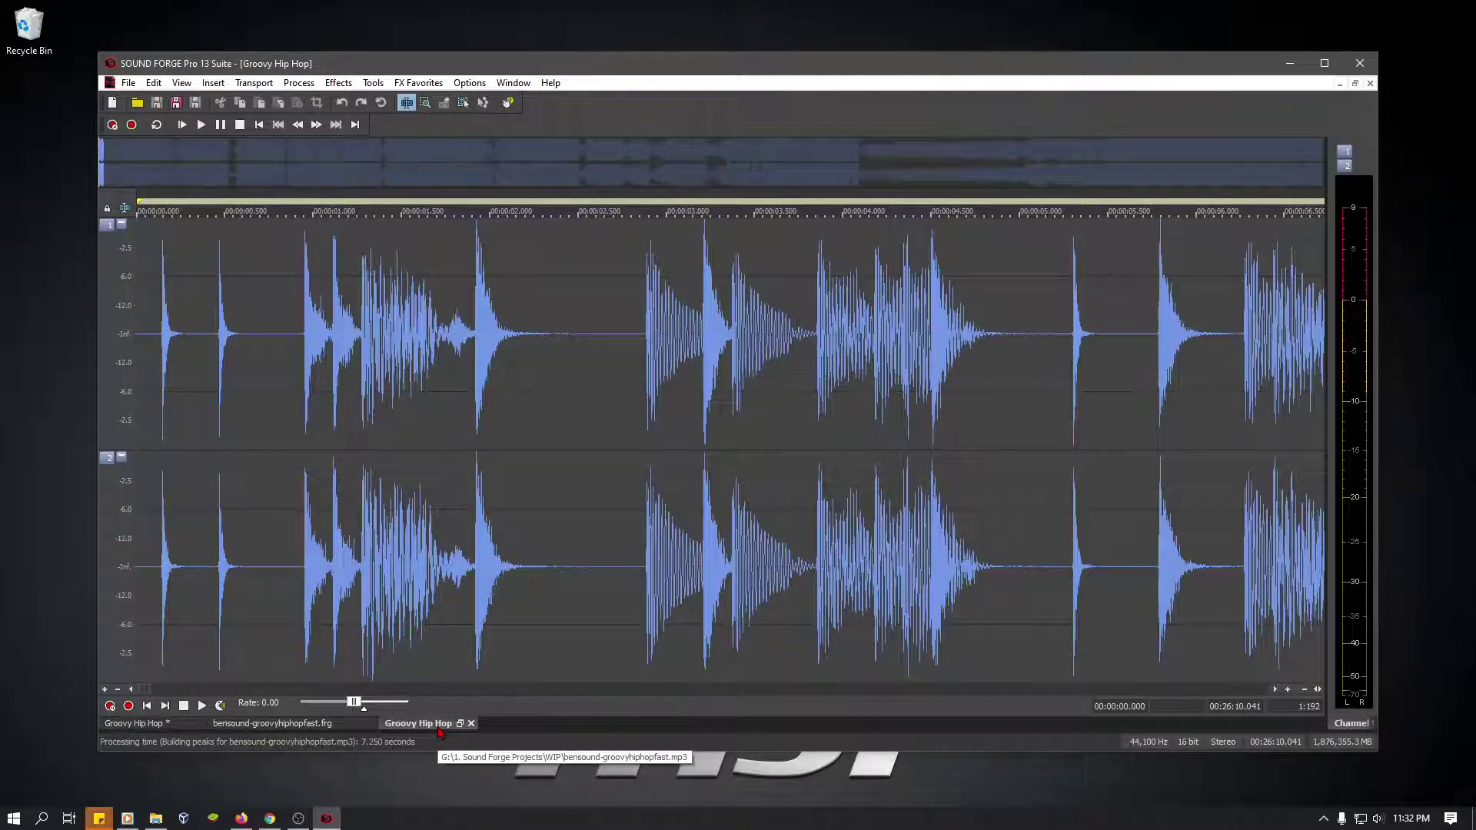
{"action": "key", "text": "space"}
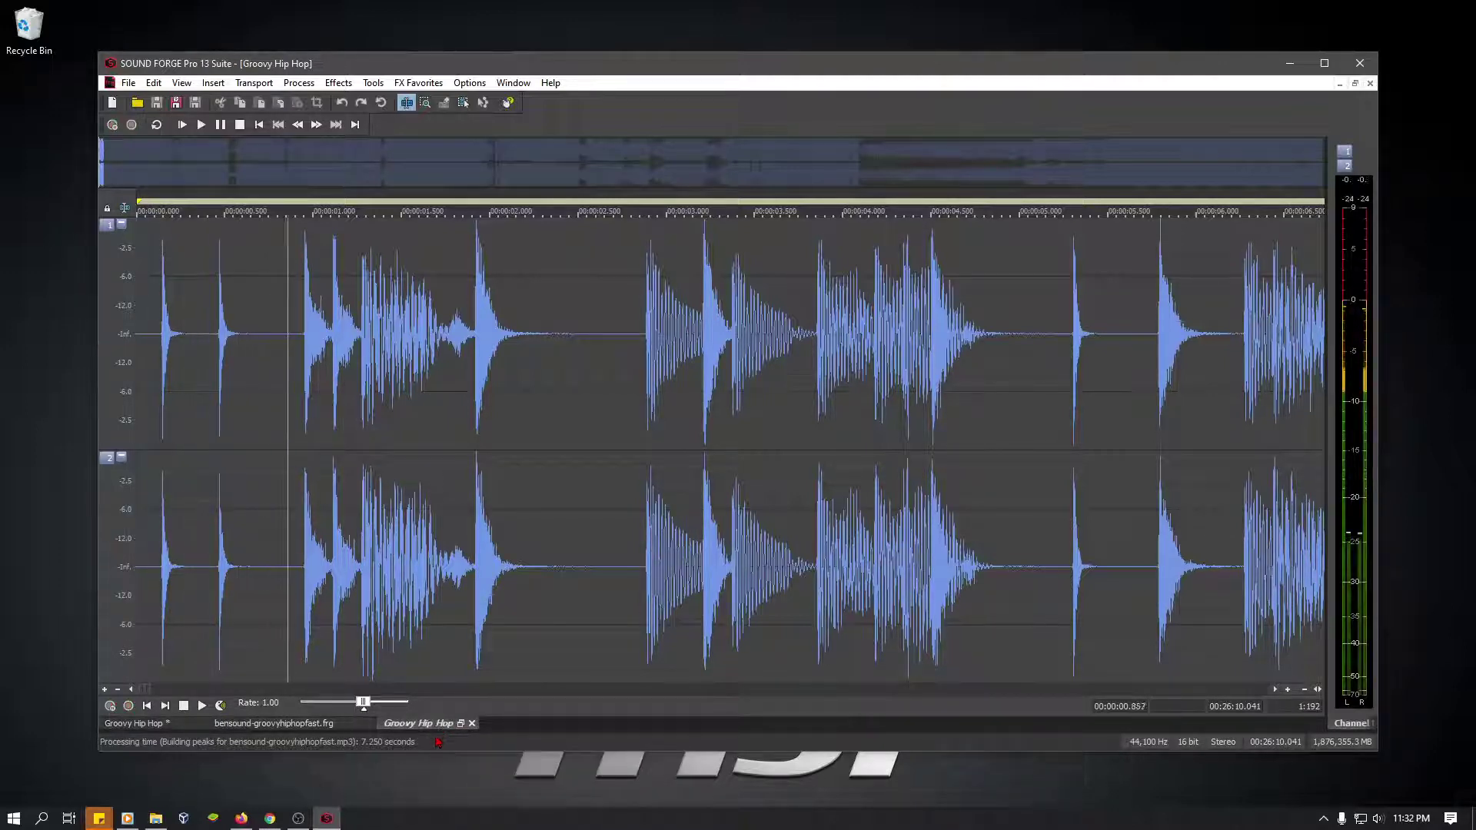
{"action": "scroll", "coordinate": [869, 528], "scroll_direction": "down", "scroll_amount": 4}
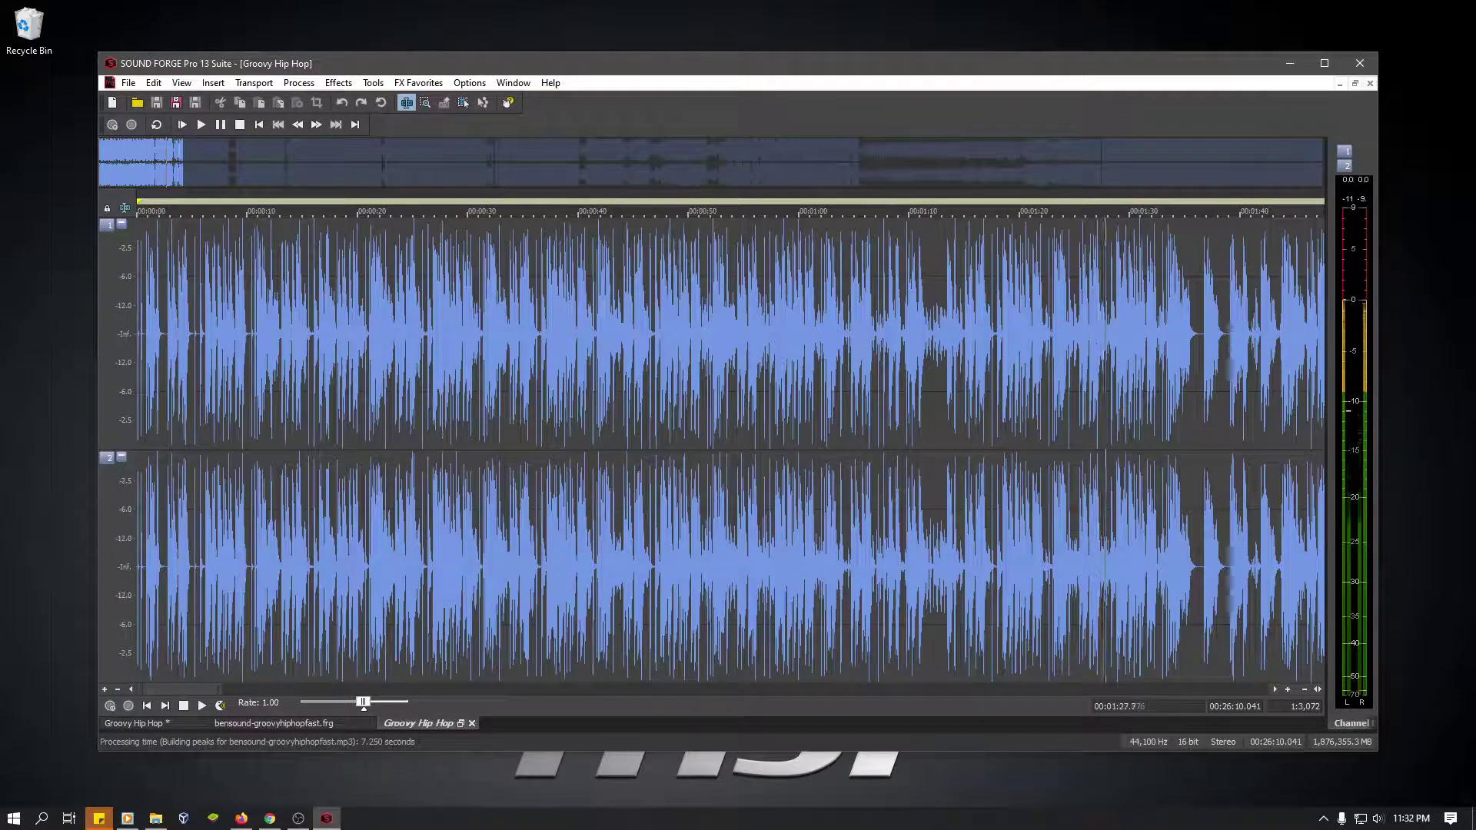
{"action": "scroll", "coordinate": [1097, 400], "scroll_direction": "down", "scroll_amount": 2}
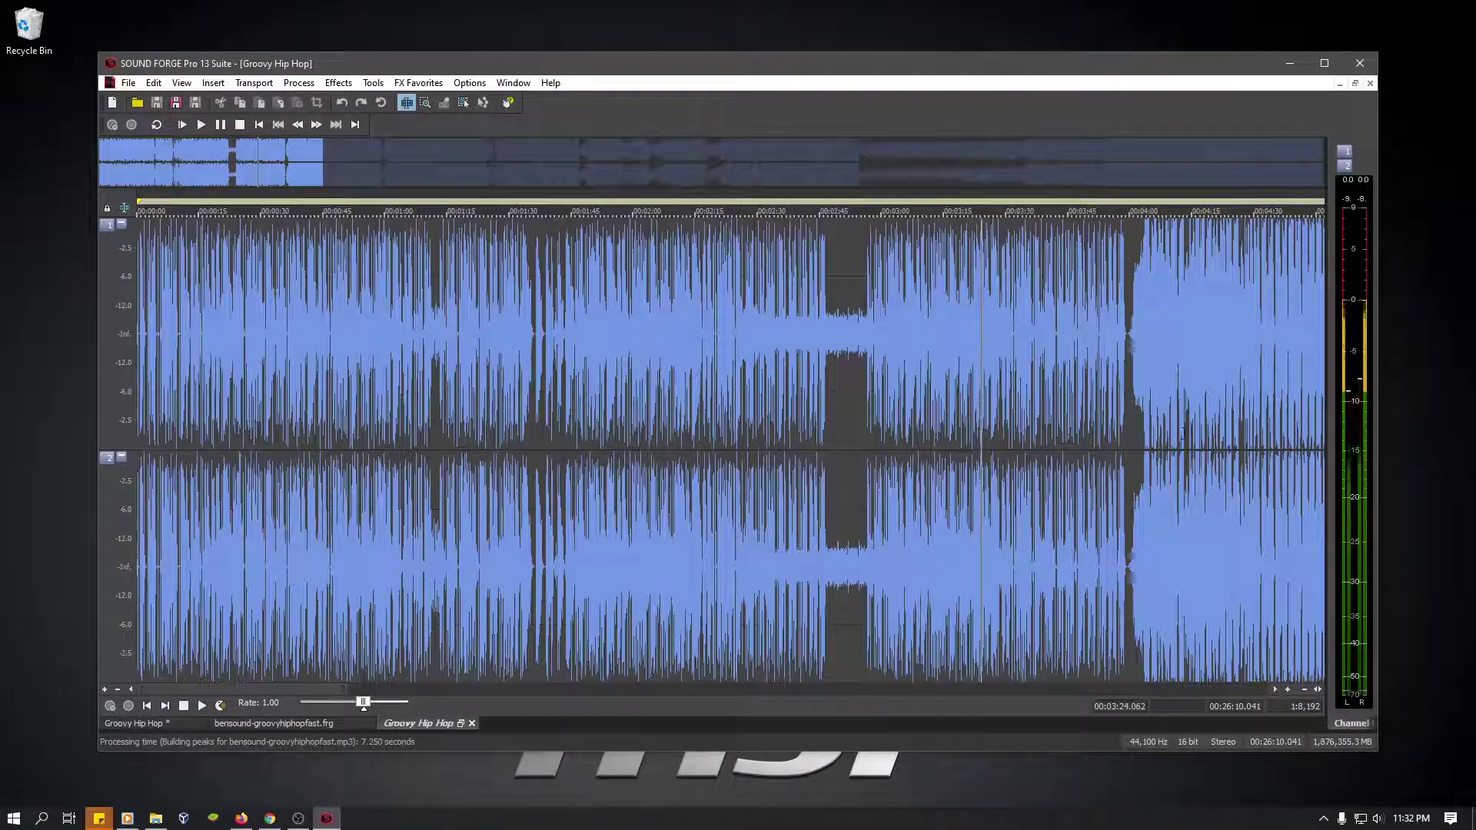
{"action": "key", "text": "space"}
- Sample the rest of the rendered MP3 from about 00:12:27, playing at about 00:21:54, 00:24:49 and 00:25:38
{"action": "scroll", "coordinate": [1195, 413], "scroll_direction": "down", "scroll_amount": 1}
{"action": "scroll", "coordinate": [1192, 404], "scroll_direction": "down", "scroll_amount": 3}
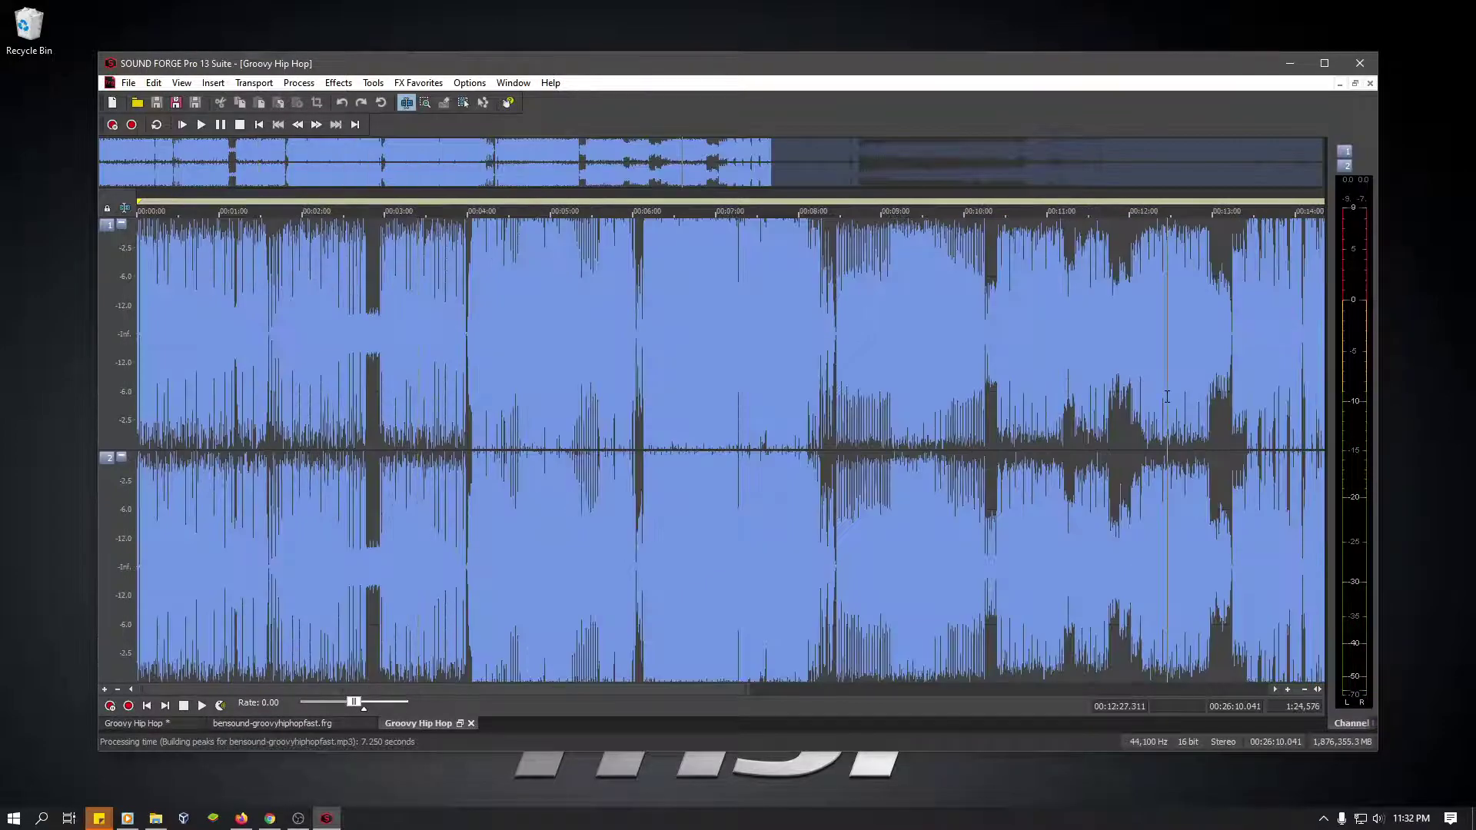
{"action": "key", "text": "space"}
{"action": "left_click", "coordinate": [1112, 416]}
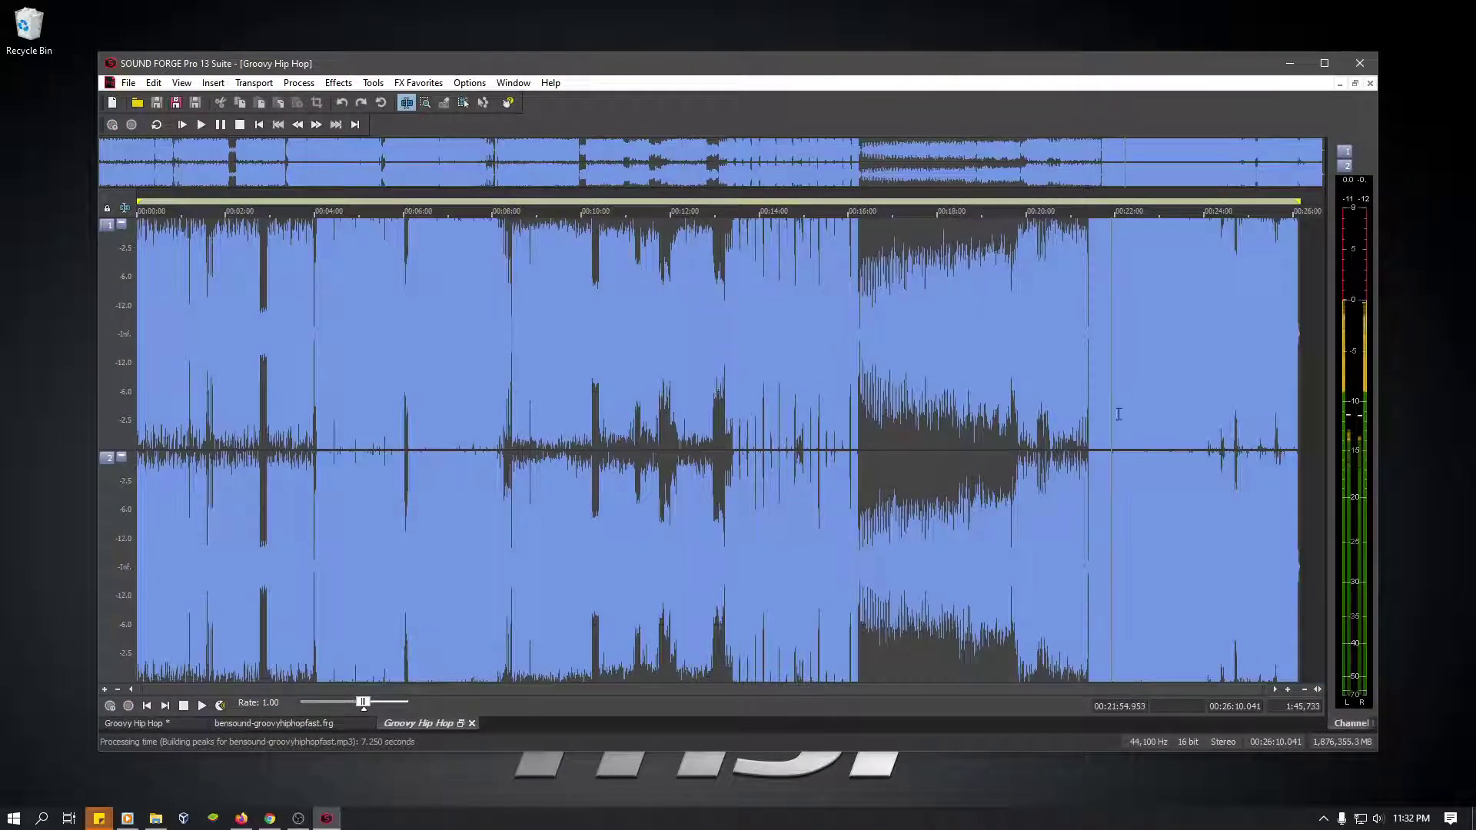
{"action": "left_click", "coordinate": [1241, 370]}
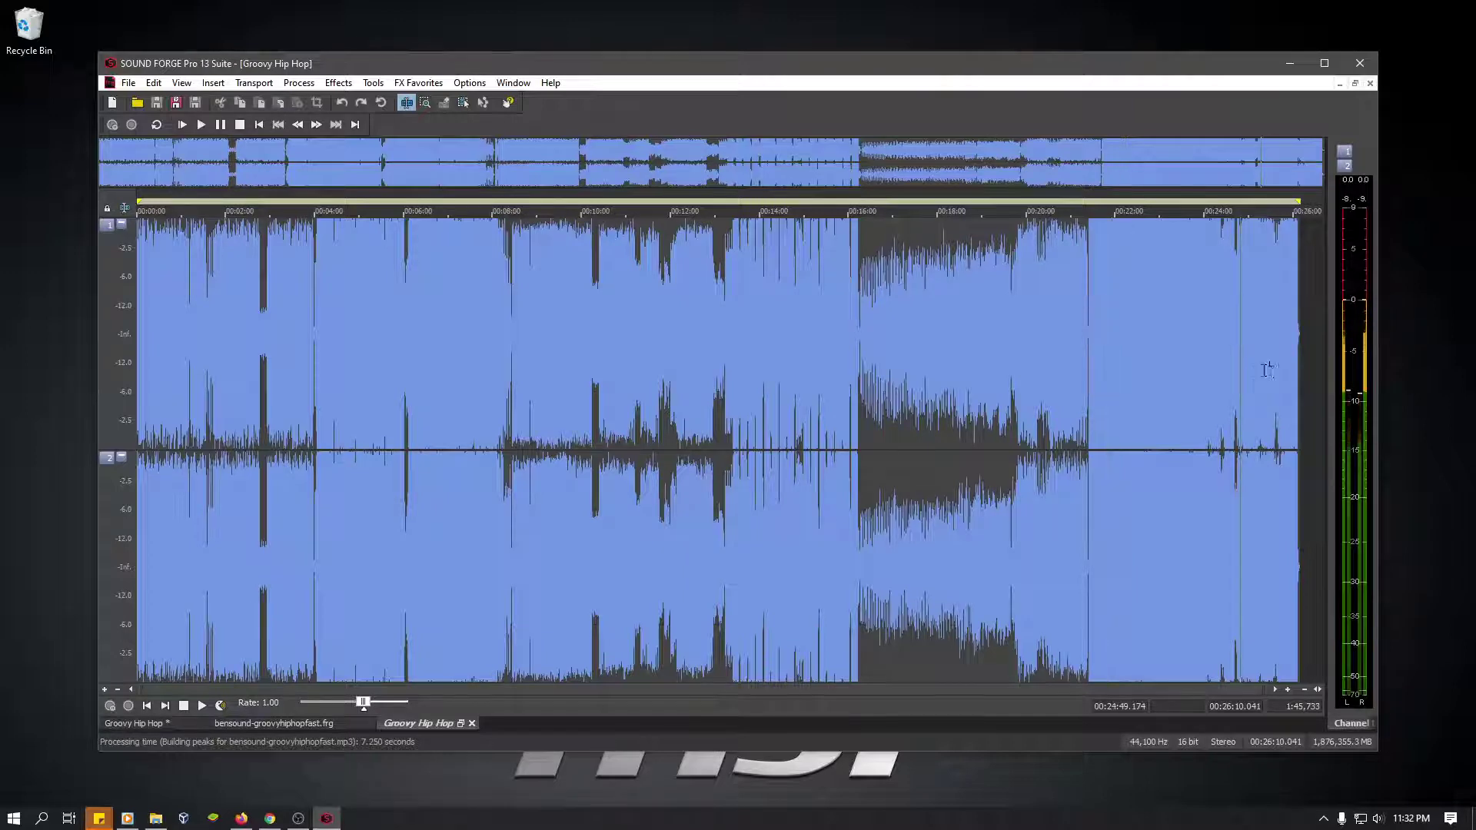
{"action": "left_click", "coordinate": [1276, 369]}
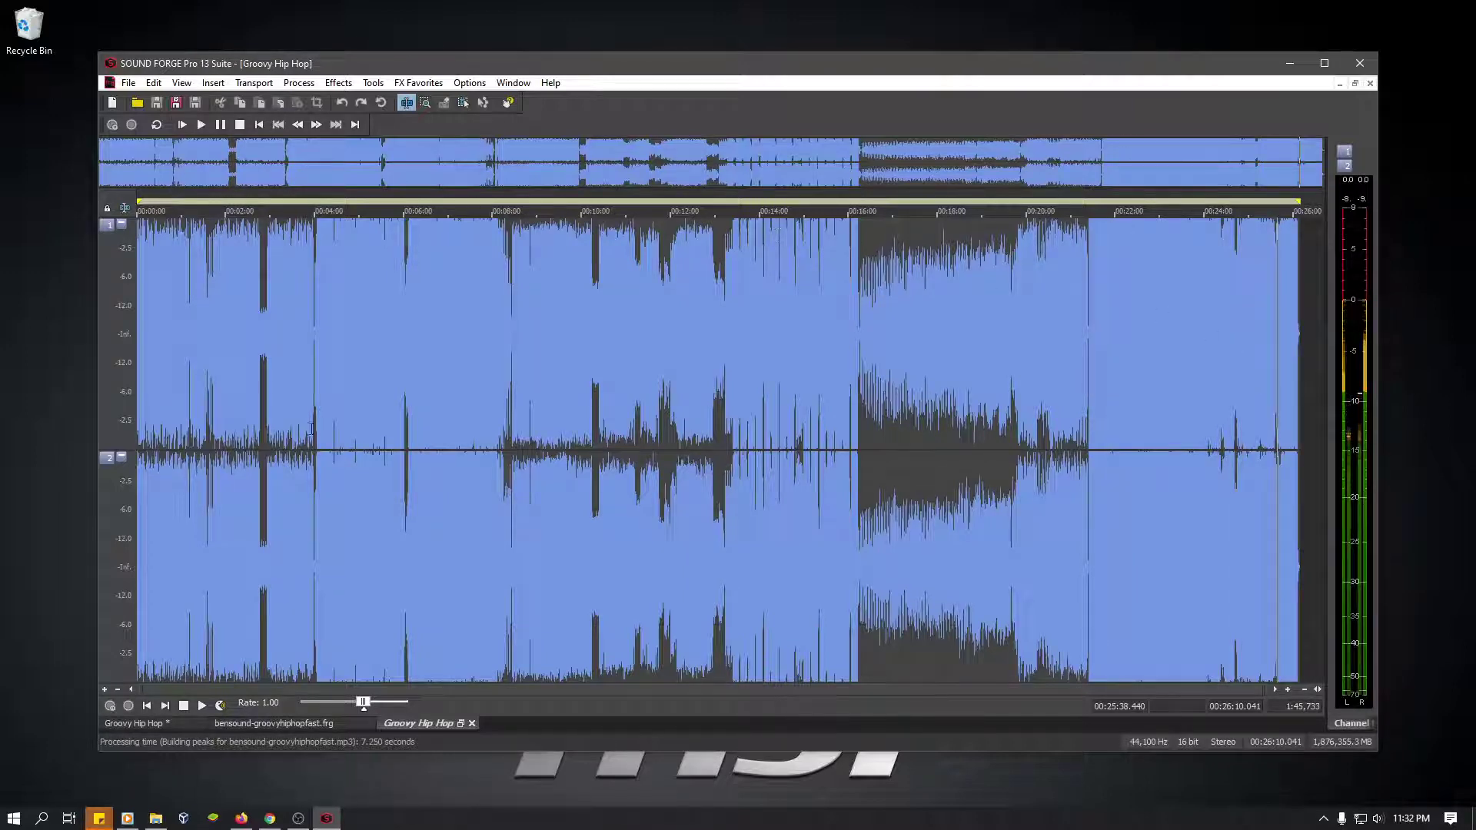
{"action": "key", "text": "space"}
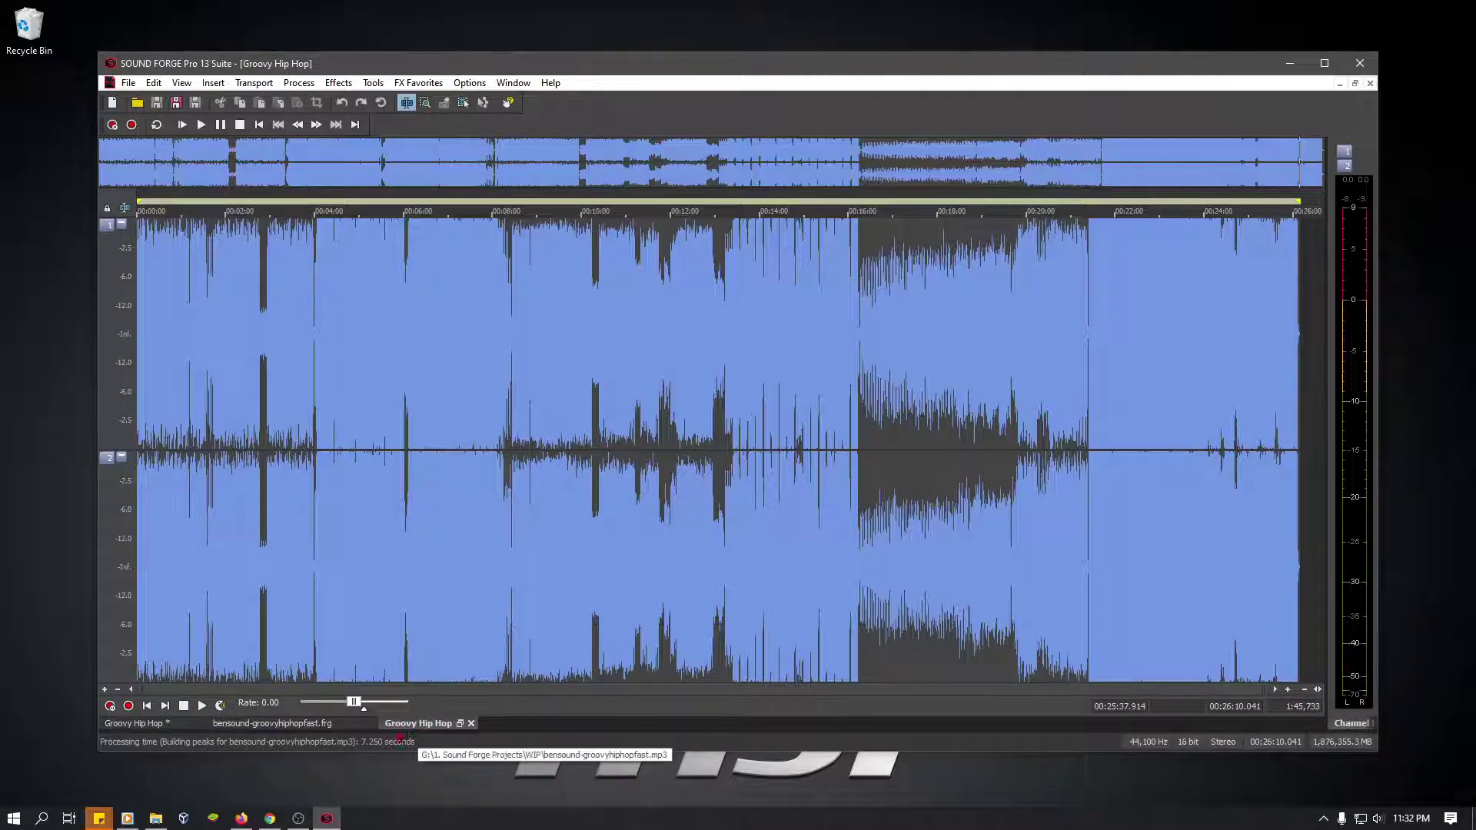
- Return to the bensound-groovyhiphopfast.frg project and look up its Render As command without running it
{"action": "left_click", "coordinate": [281, 726]}
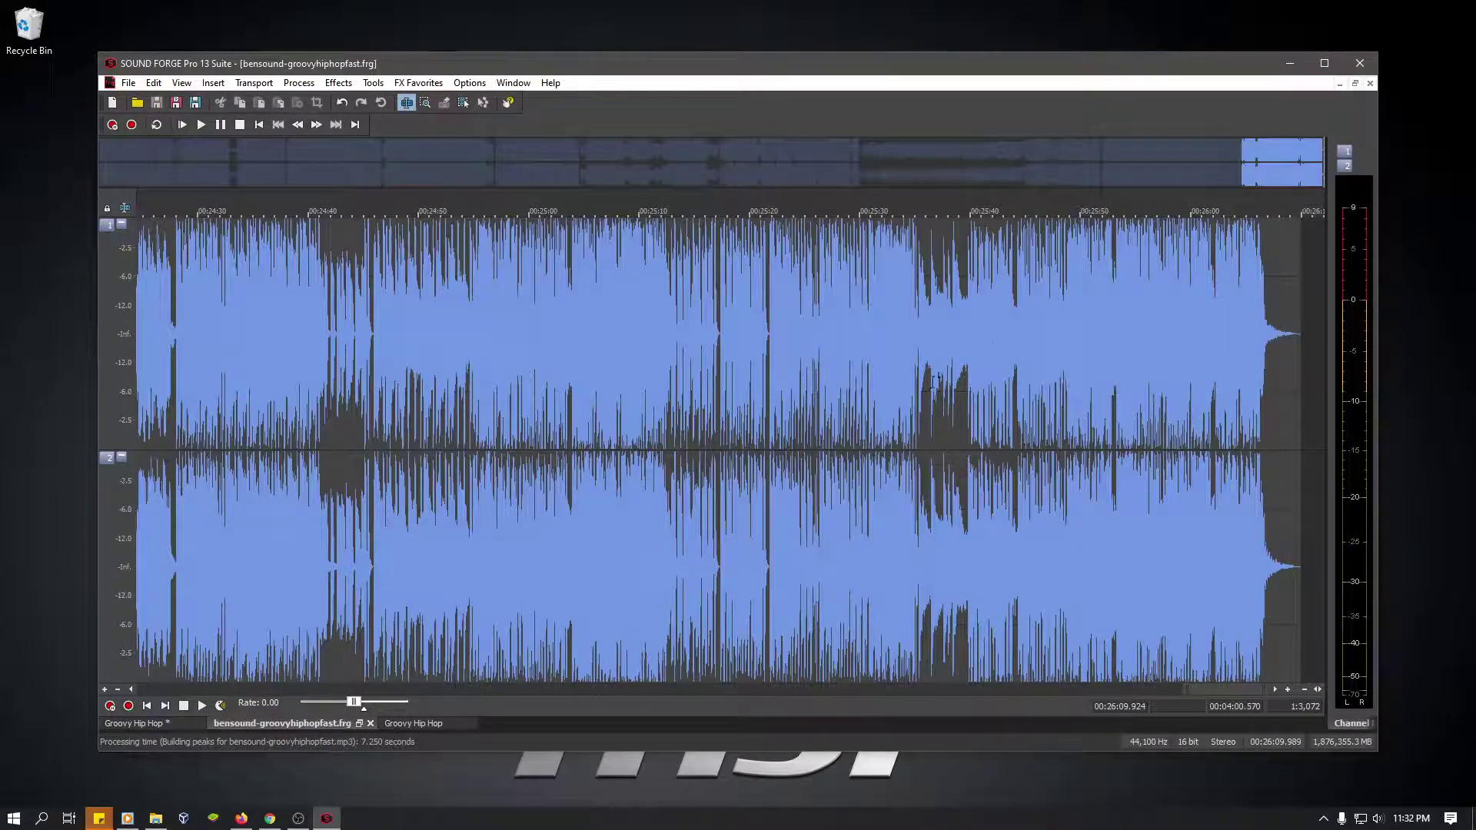
{"action": "left_click", "coordinate": [124, 84]}
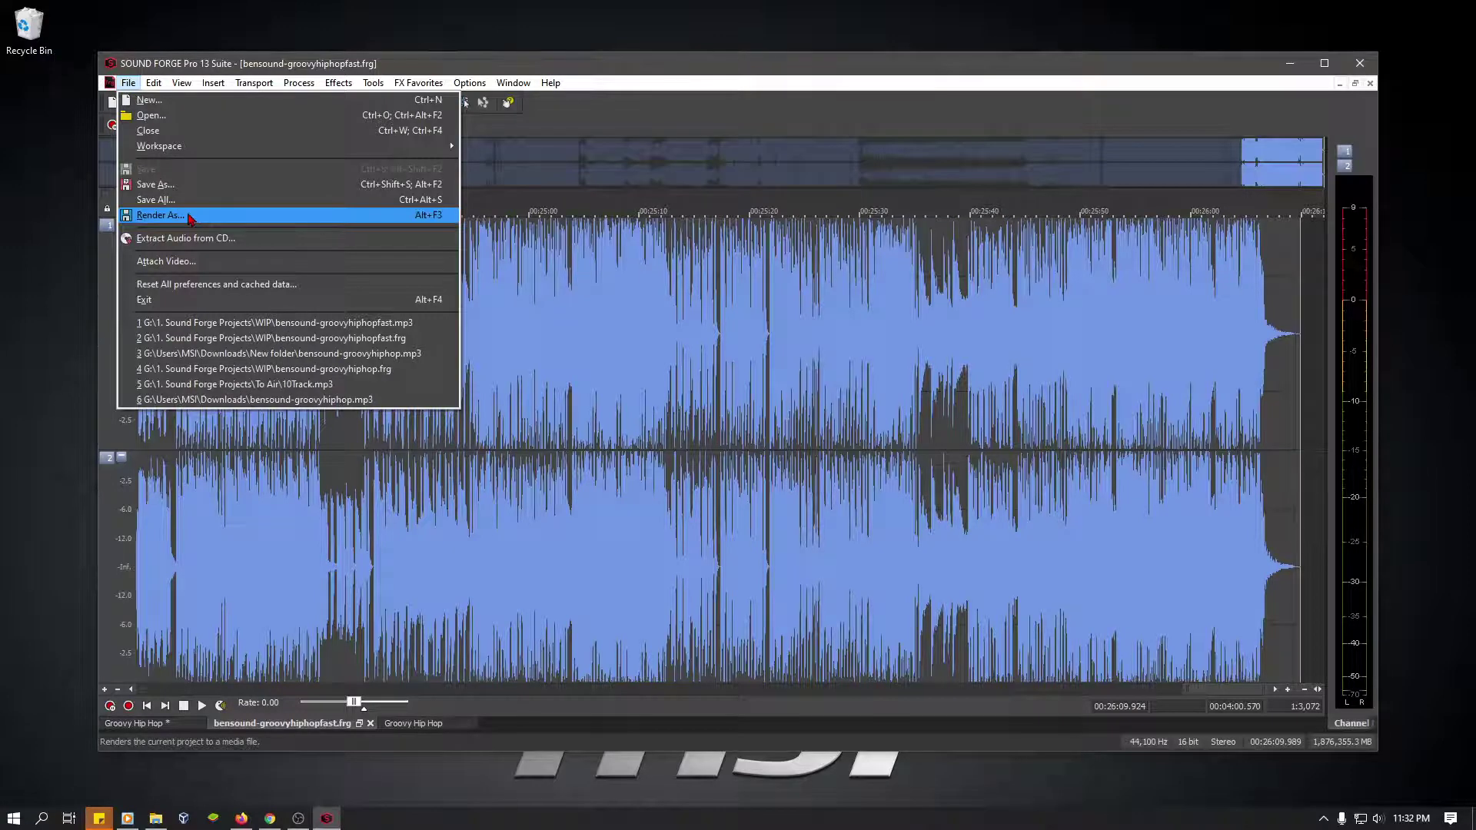
{"action": "left_click", "coordinate": [680, 75]}
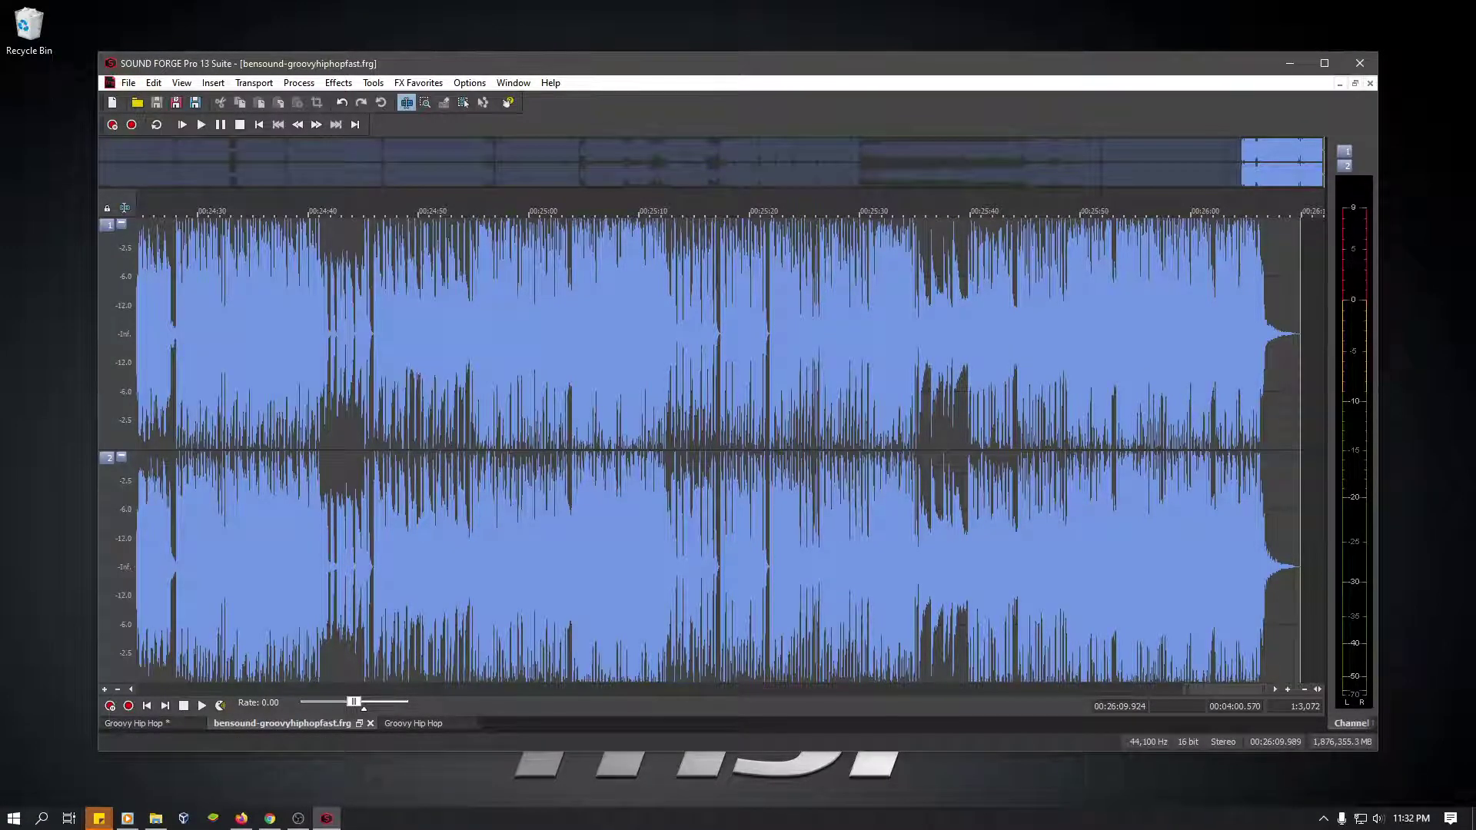
- Close the rendered MP3 and the bensound-groovyhiphopfast.frg project, and move the cursor to the end of the remaining Groovy Hip Hop file
{"action": "left_click", "coordinate": [419, 723]}
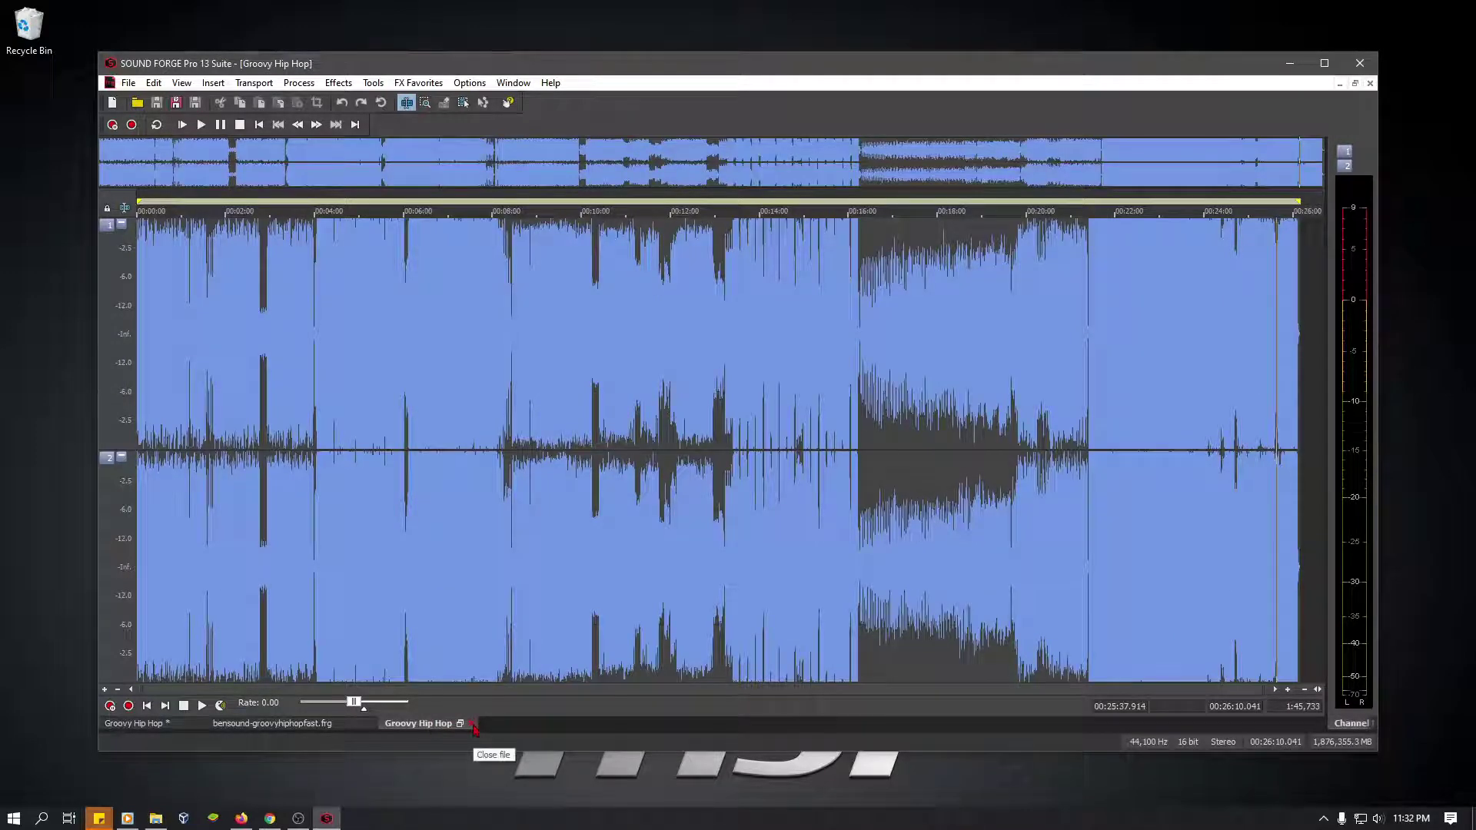
{"action": "left_click", "coordinate": [472, 724]}
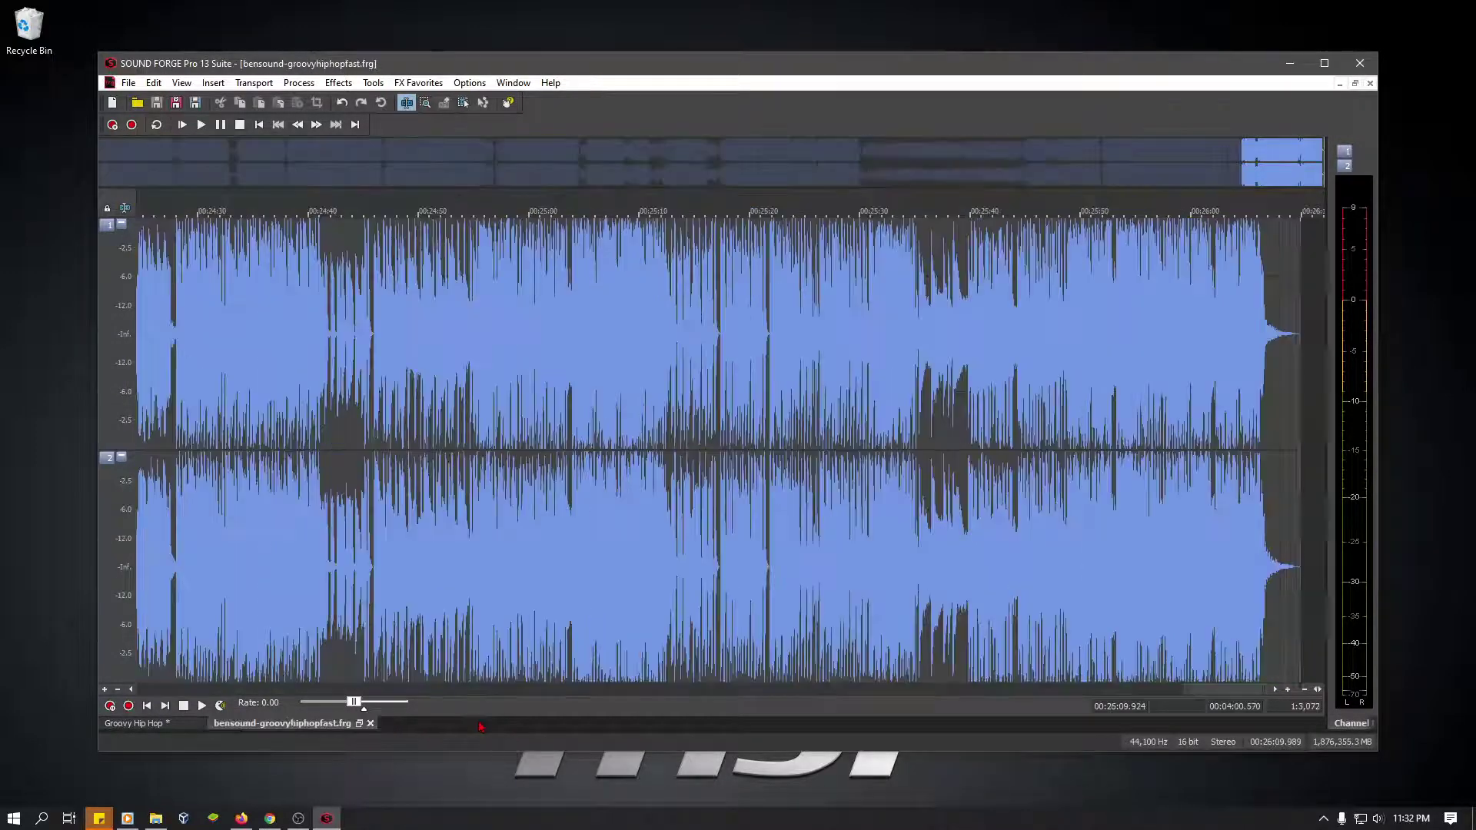
{"action": "left_click", "coordinate": [371, 724]}
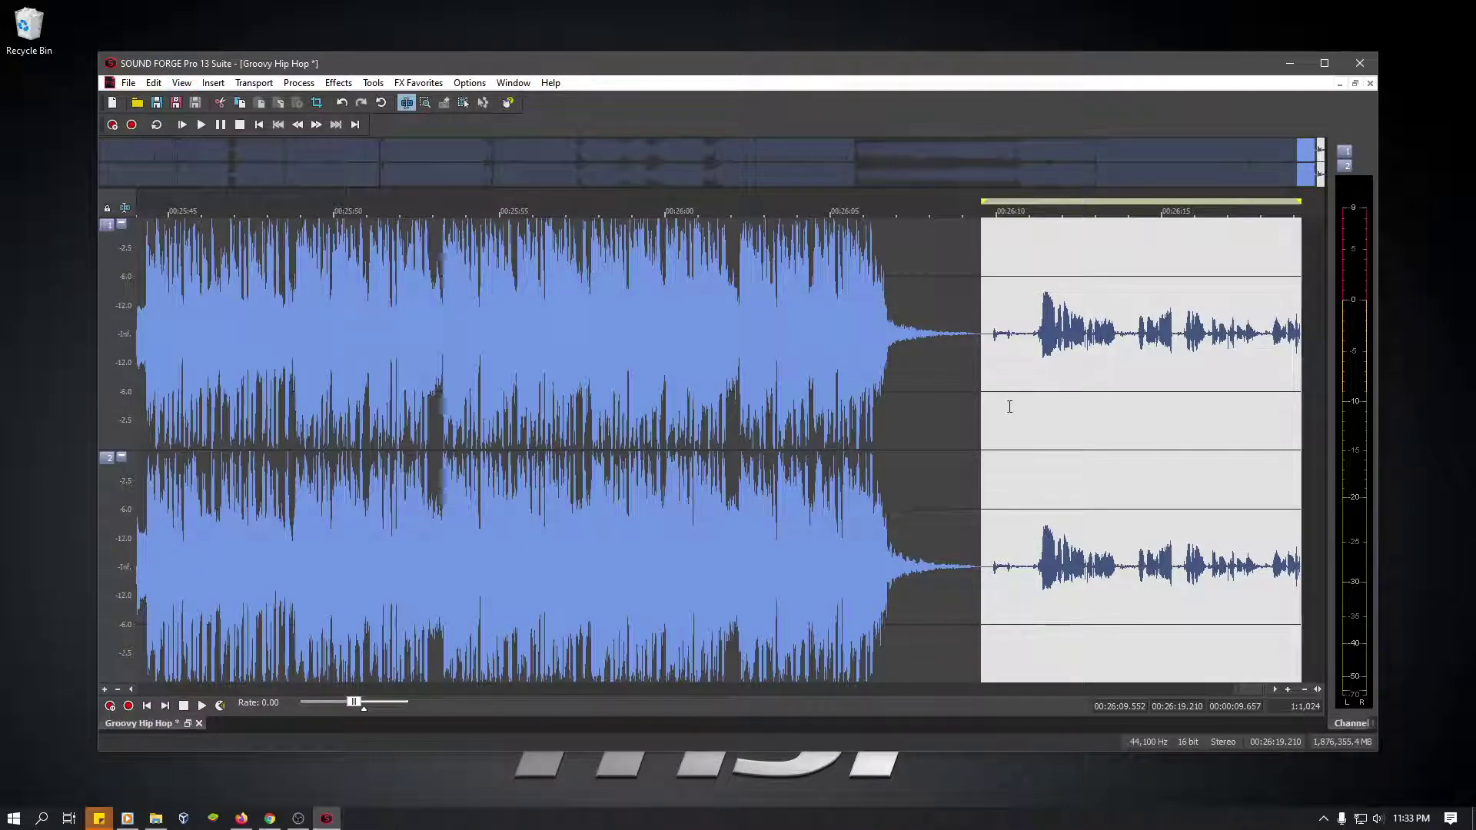
{"action": "left_click", "coordinate": [1004, 407]}
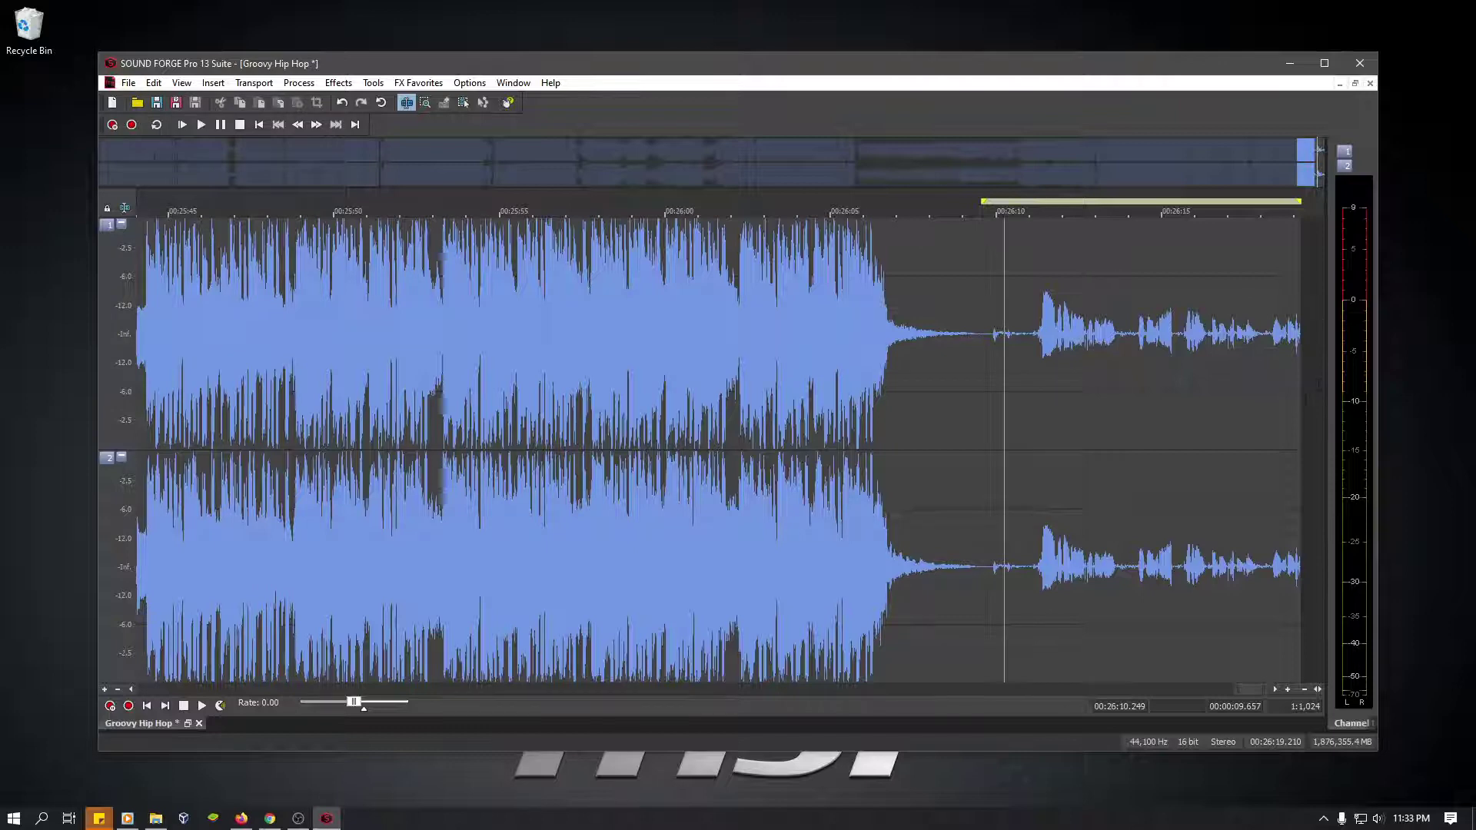
{"action": "key", "text": "ctrl+End"}
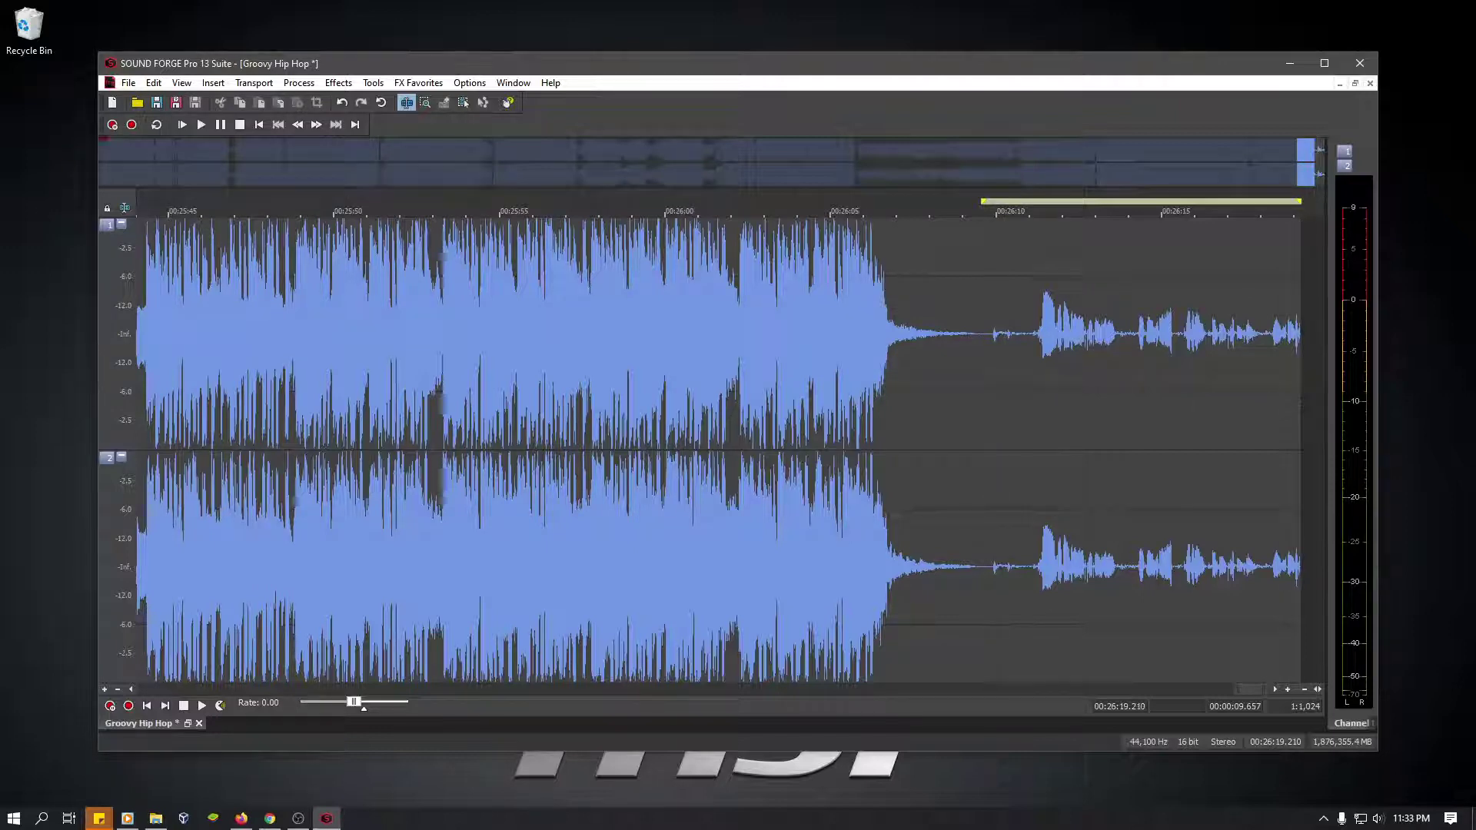
- Set up a Save As of the Groovy Hip Hop file in MP3 Audio format, named bensound-groovyhiphopadded.mp3
{"action": "left_click", "coordinate": [128, 83]}
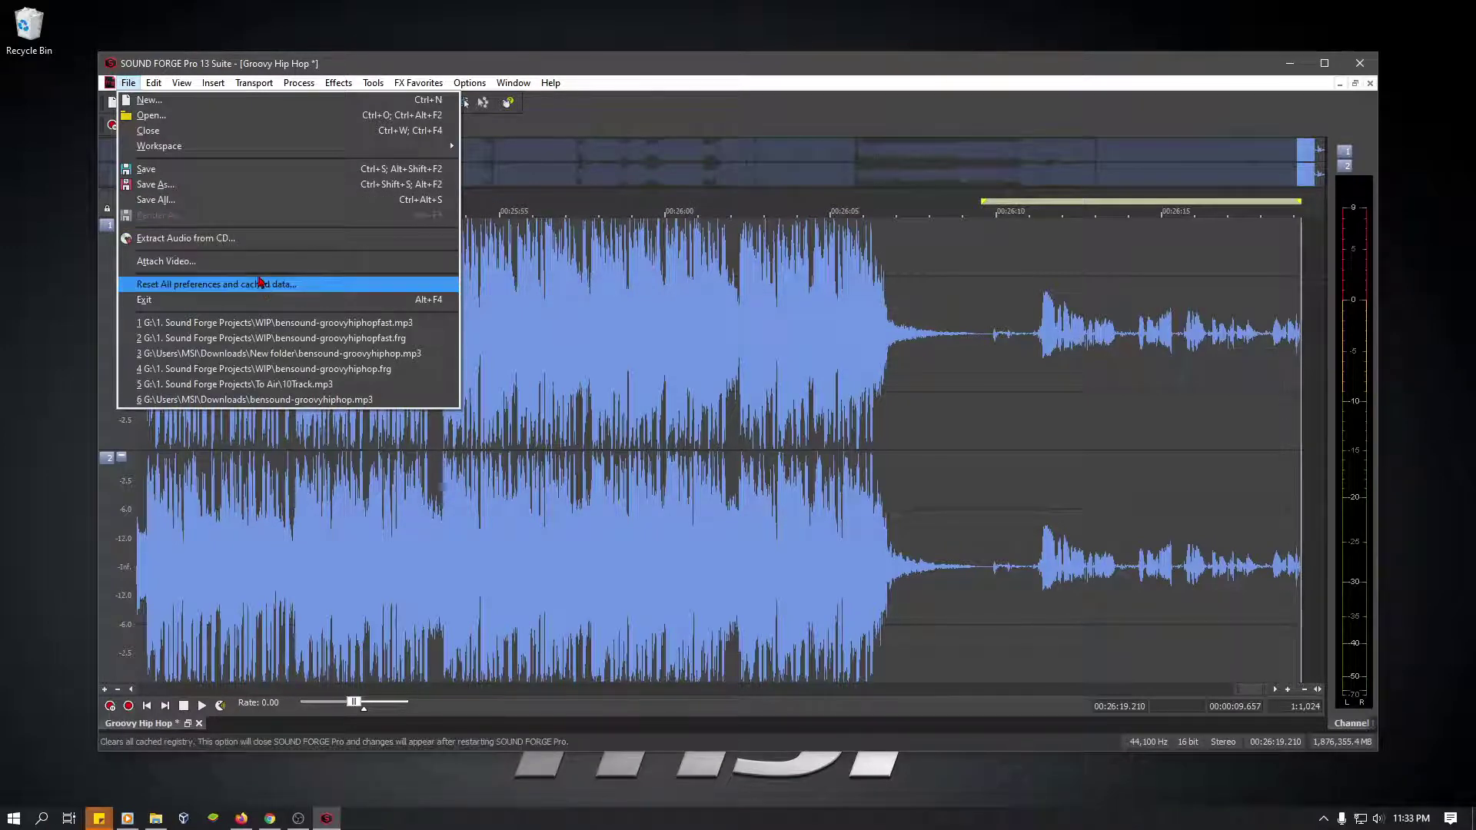
{"action": "left_click", "coordinate": [173, 188]}
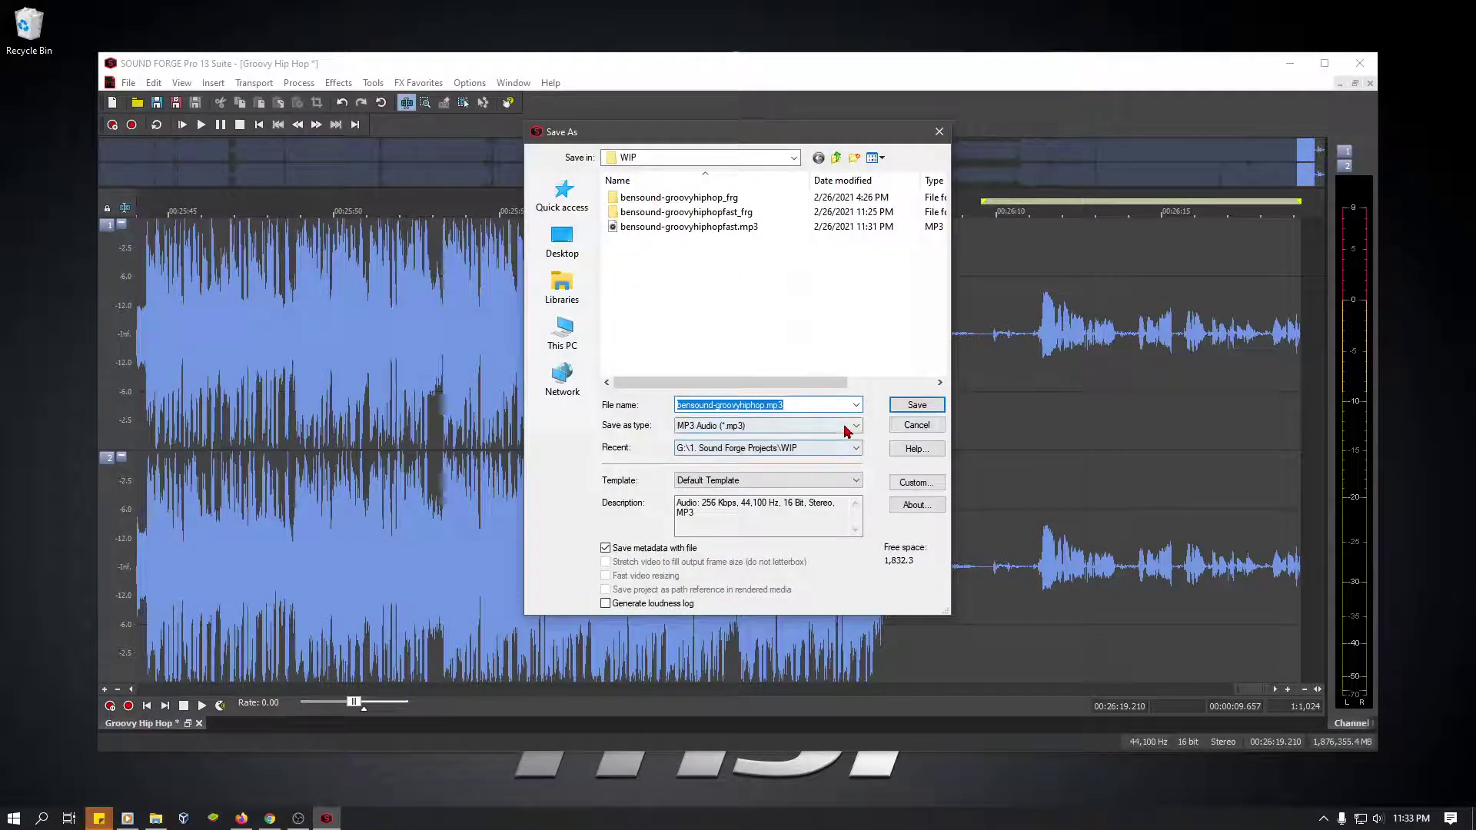
{"action": "left_click", "coordinate": [847, 427]}
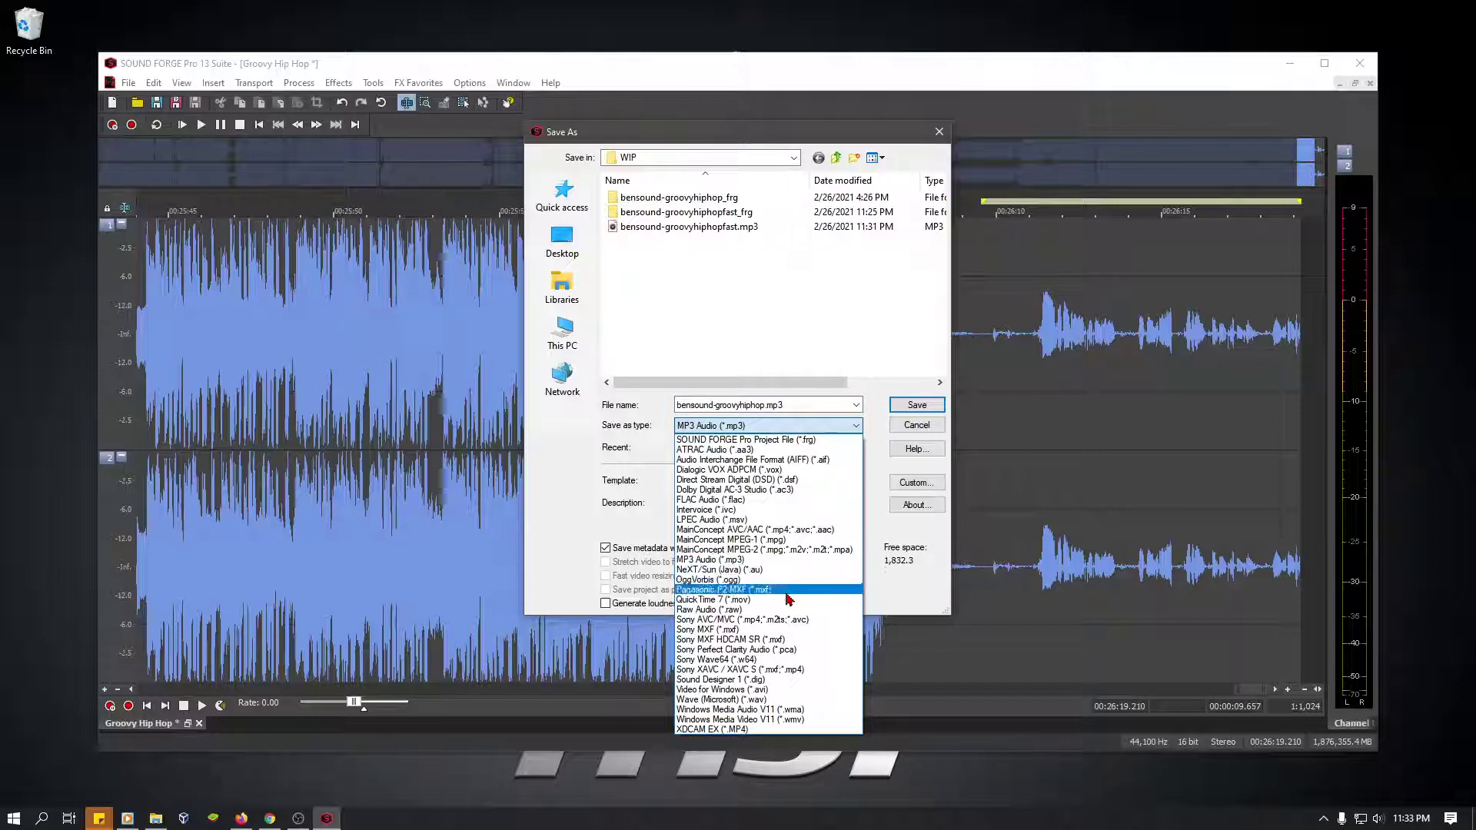
{"action": "left_click", "coordinate": [740, 563]}
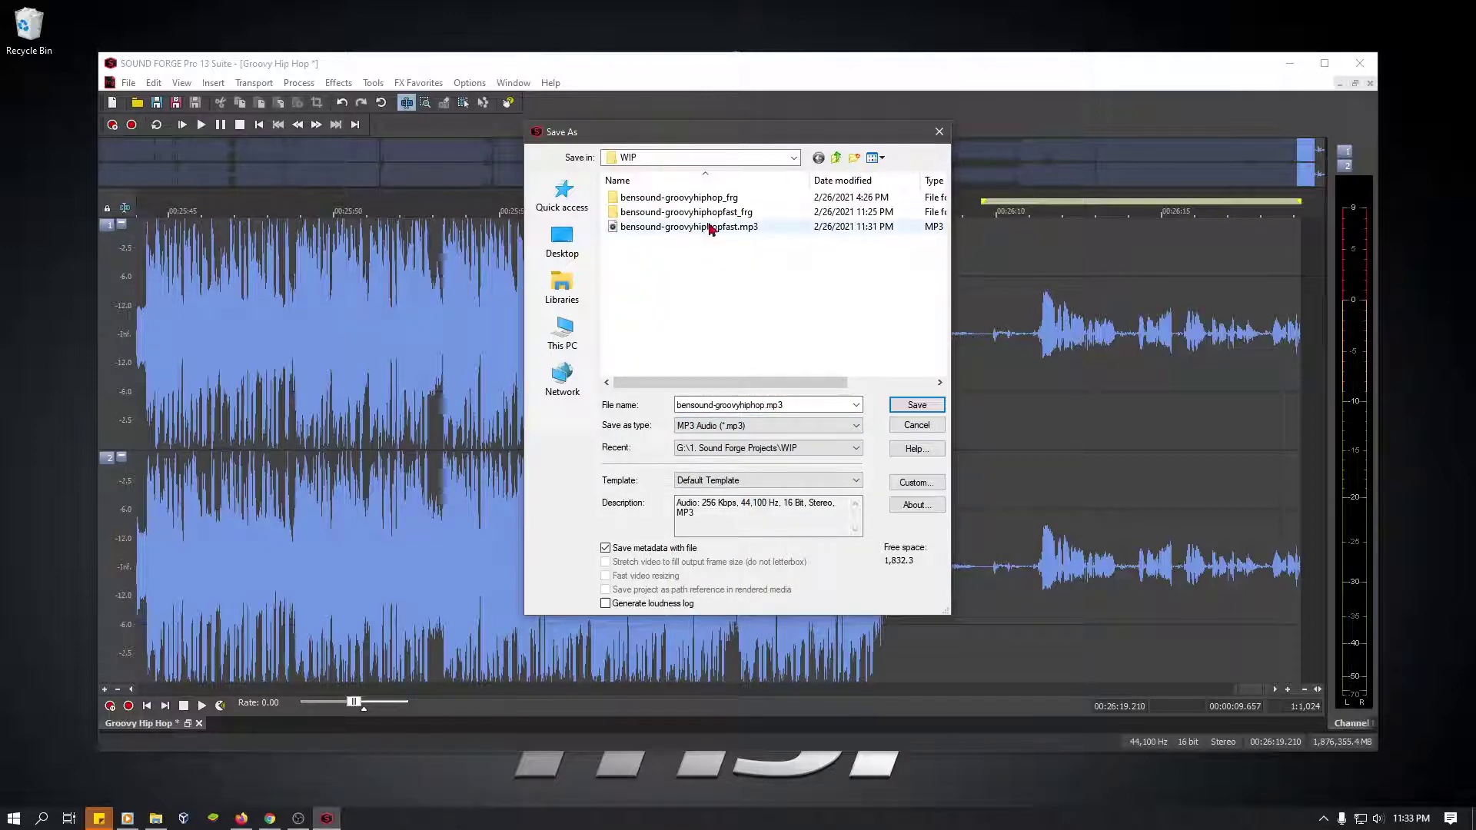
{"action": "double_click", "coordinate": [767, 405]}
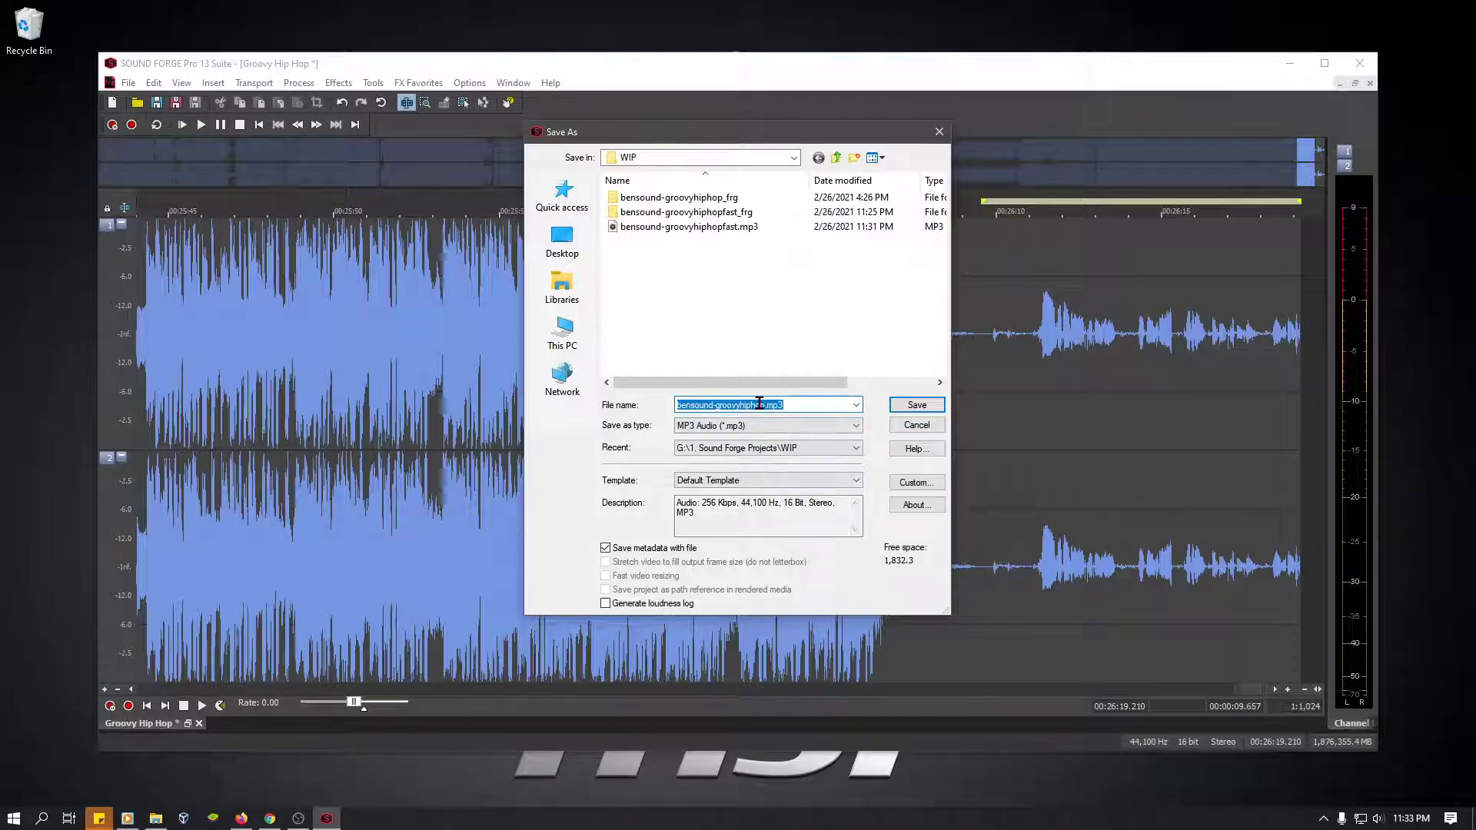
{"action": "left_click", "coordinate": [764, 406]}
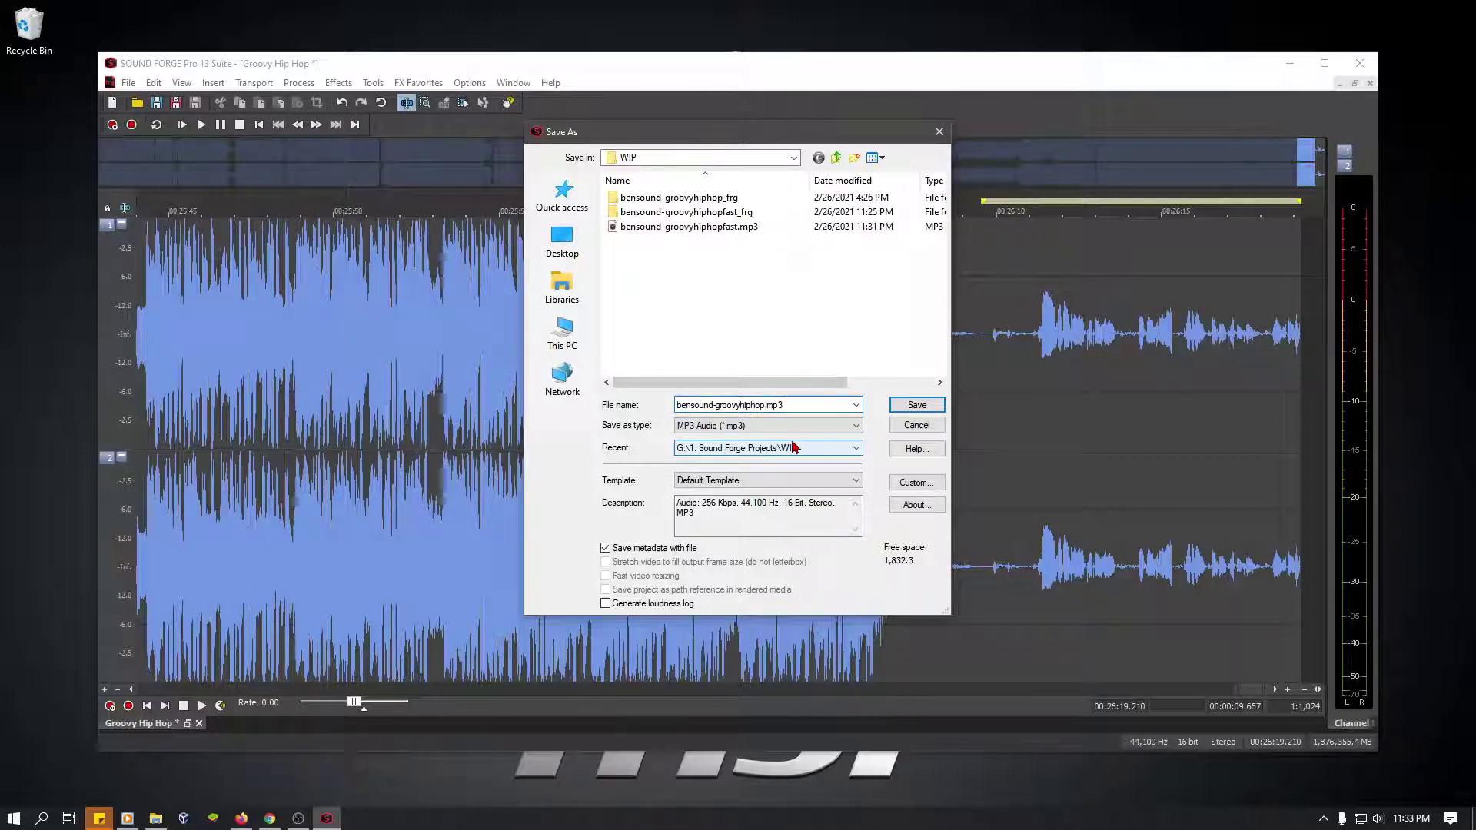
{"action": "key", "text": "Delete"}
{"action": "type", "text": "addedd."}
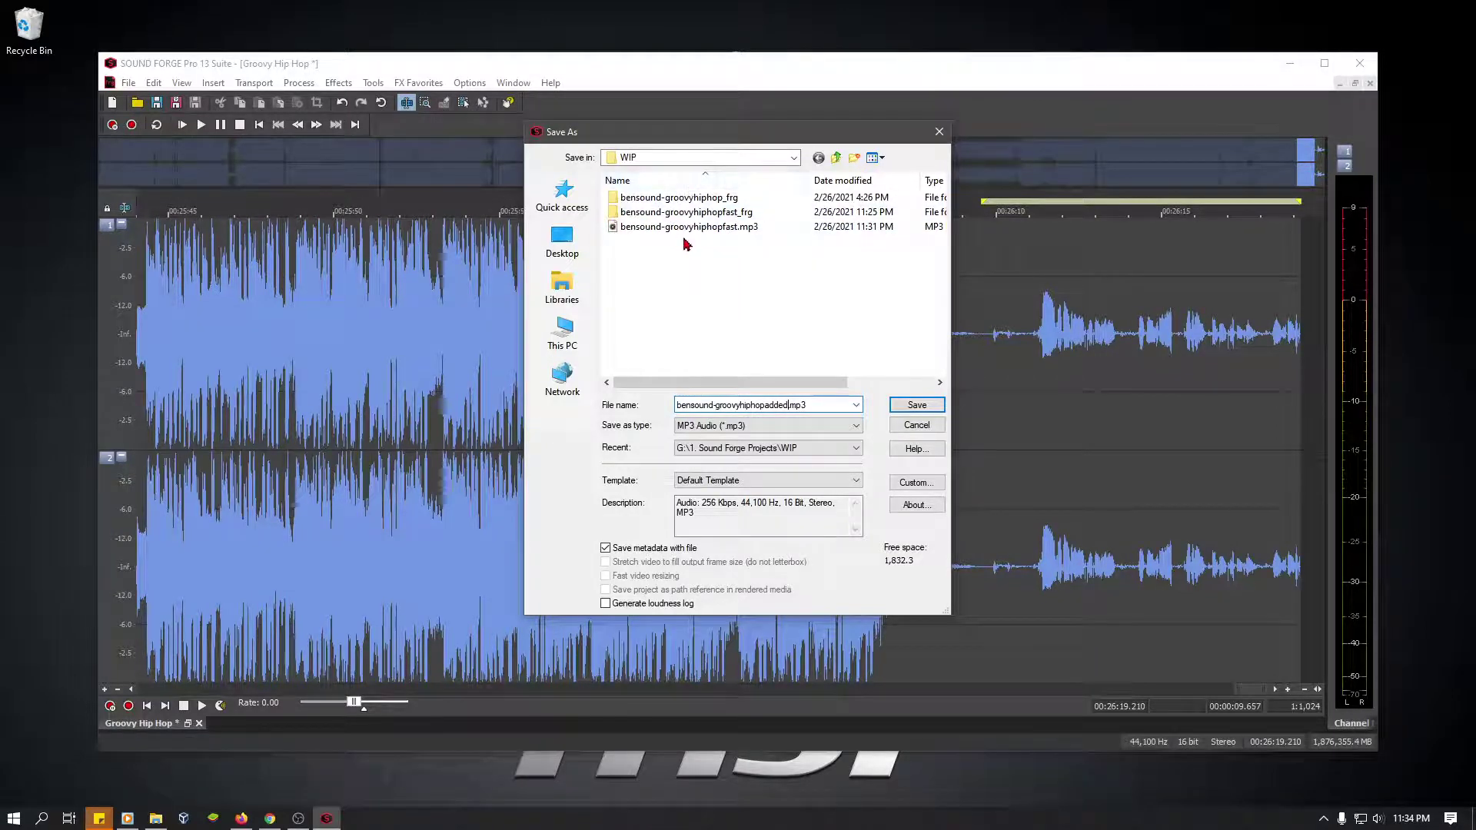
- Save the MP3 to the To Air folder under 1. Sound Forge Projects and open the saved file in a new window
{"action": "left_click", "coordinate": [794, 158]}
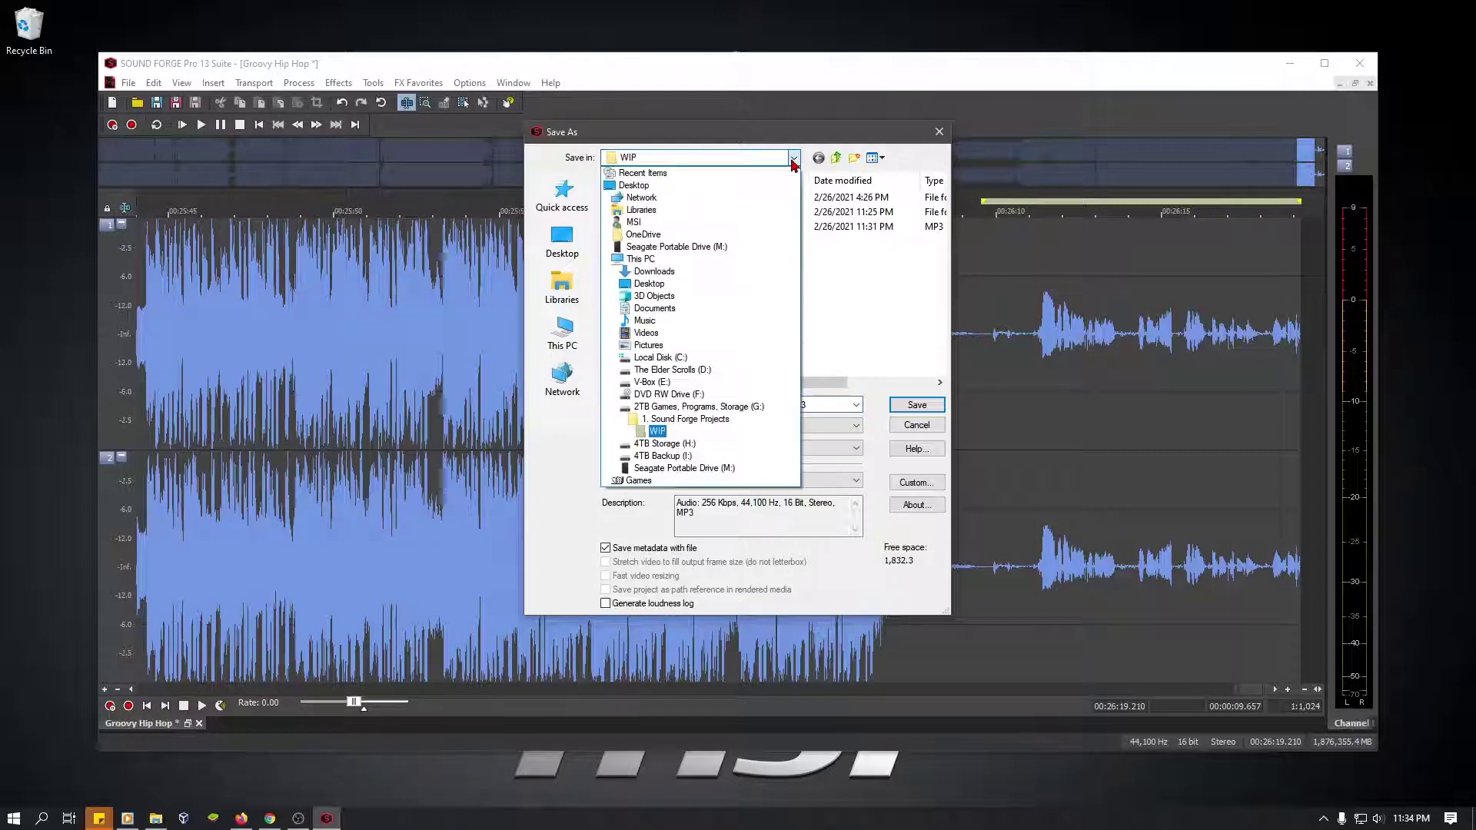
{"action": "left_click", "coordinate": [689, 420]}
{"action": "double_click", "coordinate": [638, 198]}
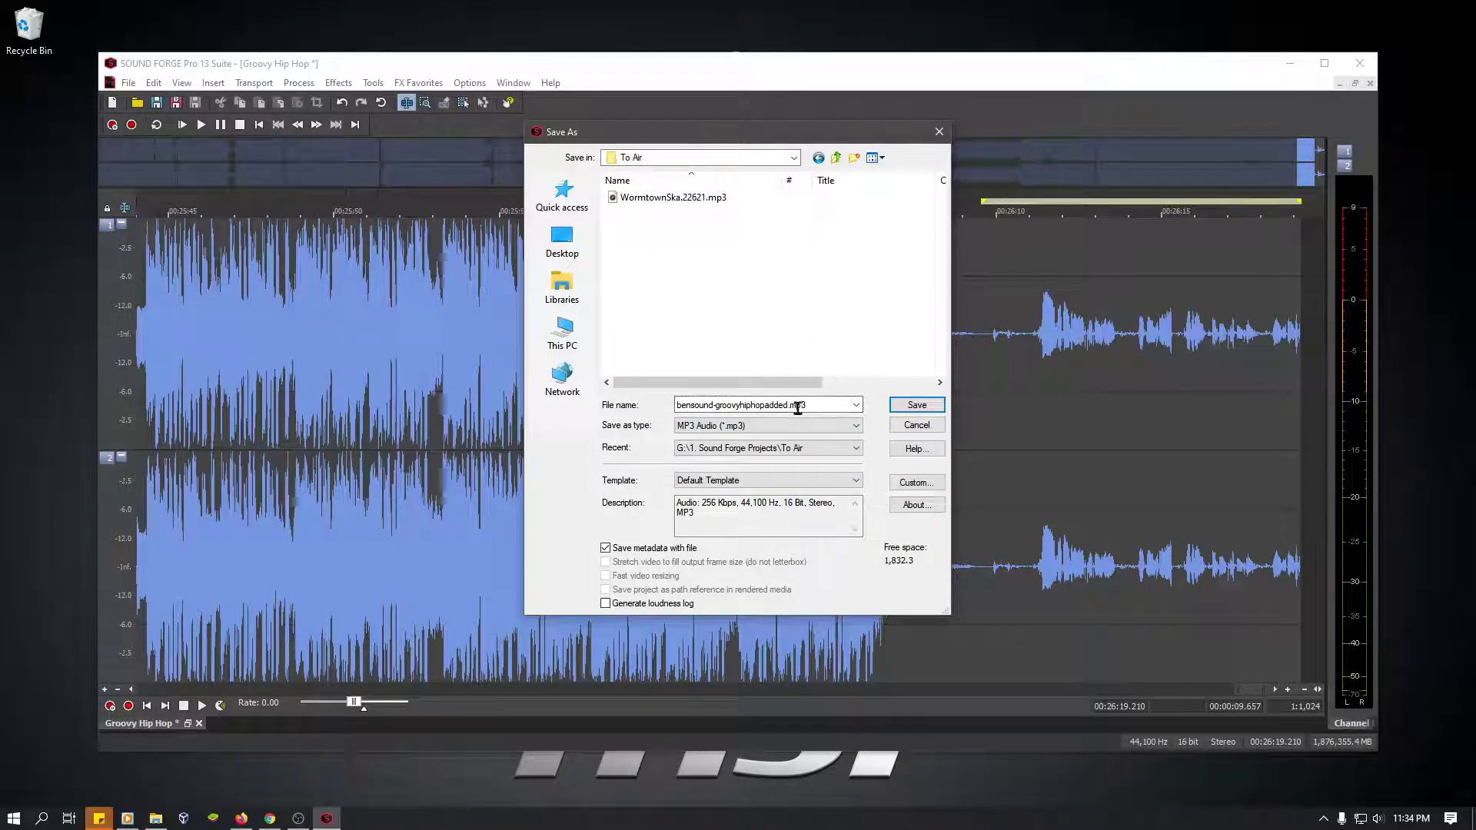
{"action": "left_click", "coordinate": [916, 407]}
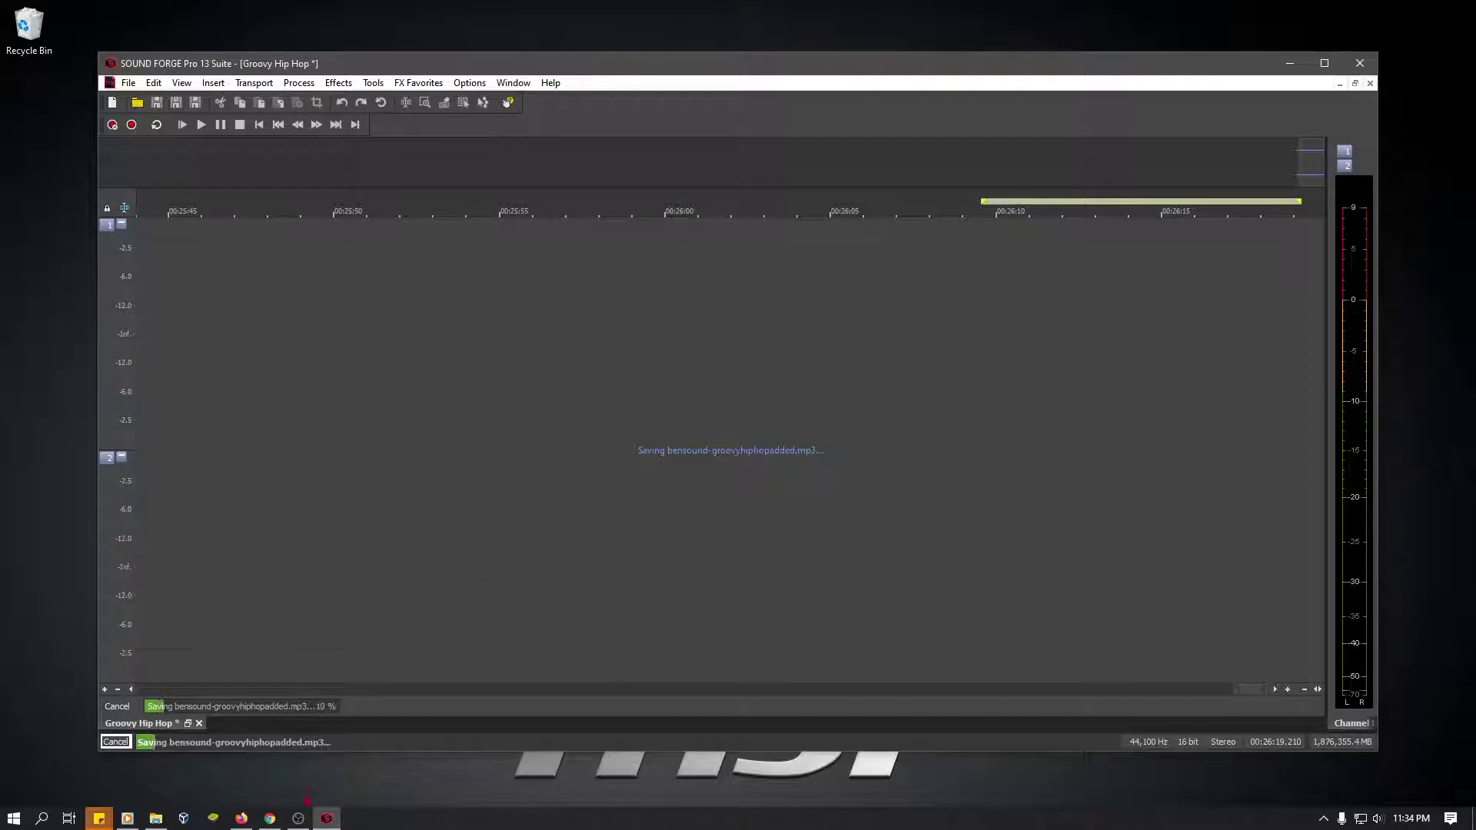
{"action": "left_click", "coordinate": [299, 818]}
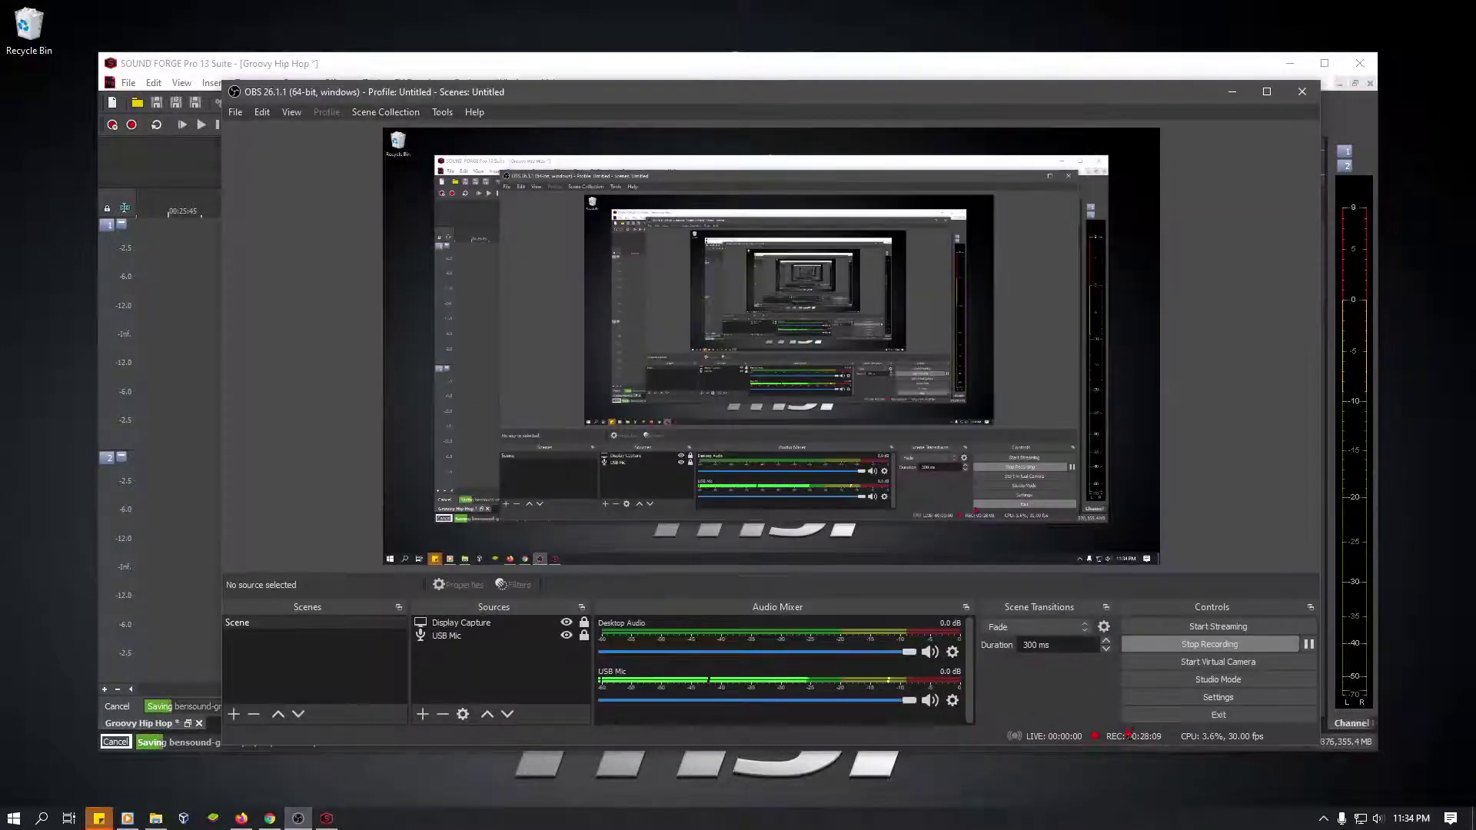
{"action": "left_click", "coordinate": [1230, 93]}
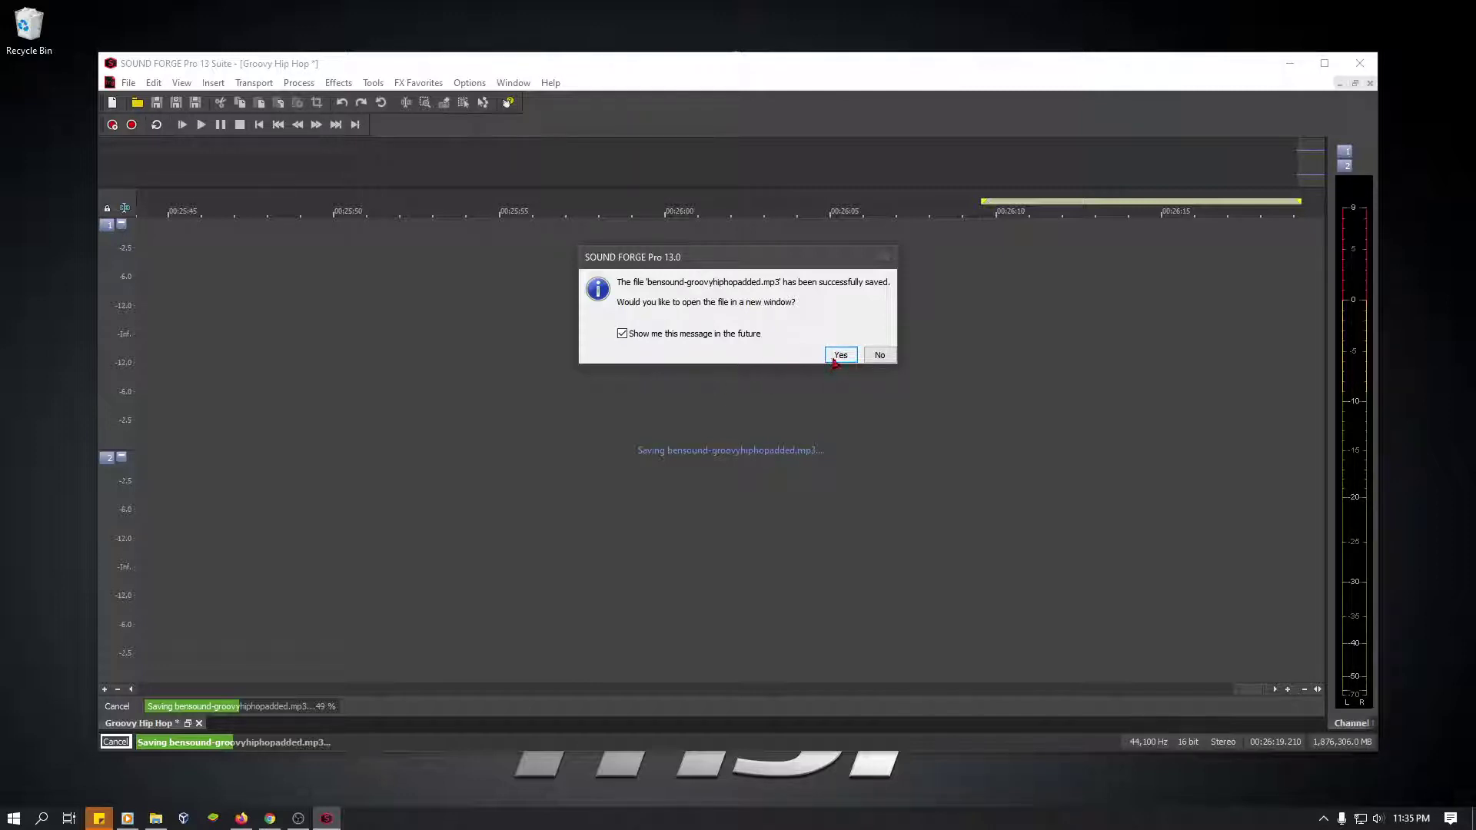
{"action": "left_click", "coordinate": [841, 355]}
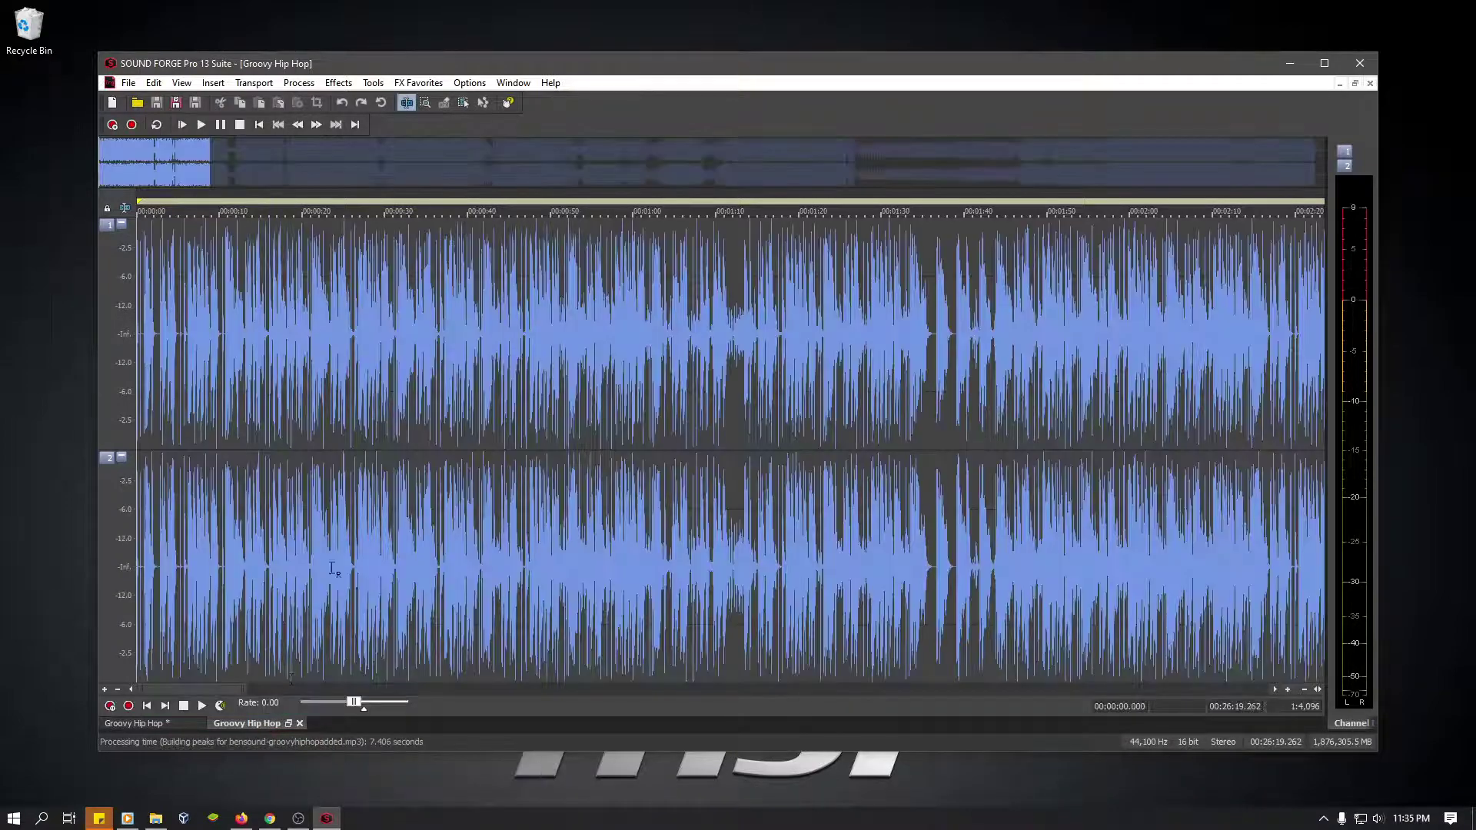
- Play the end of the saved MP3 from about 00:25:53 through the recorded voice section, and stop playback
{"action": "scroll", "coordinate": [424, 394], "scroll_direction": "down", "scroll_amount": 2}
{"action": "scroll", "coordinate": [384, 395], "scroll_direction": "up", "scroll_amount": 6}
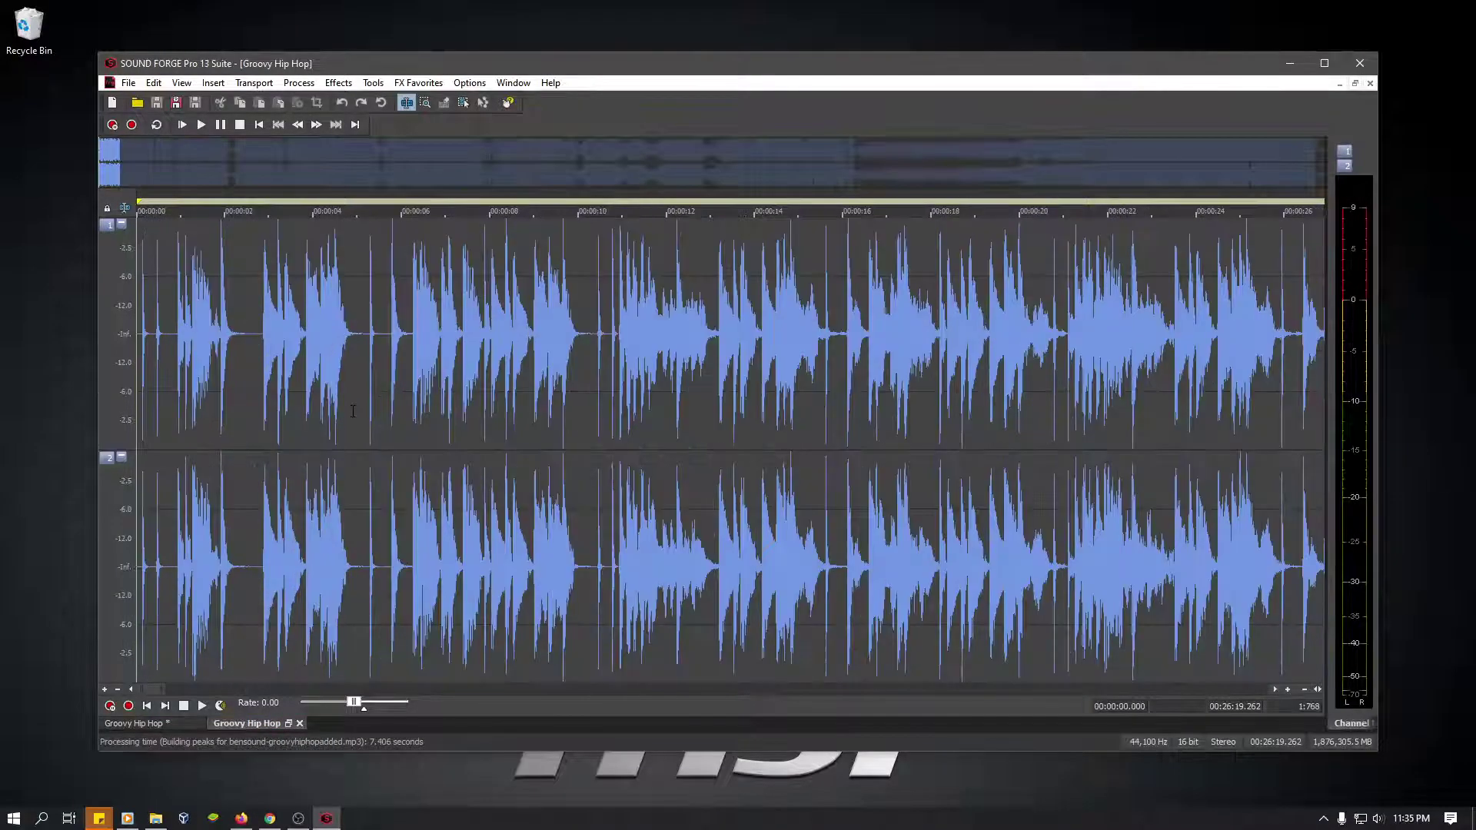
{"action": "scroll", "coordinate": [350, 396], "scroll_direction": "down", "scroll_amount": 5}
{"action": "scroll", "coordinate": [350, 396], "scroll_direction": "down", "scroll_amount": 3}
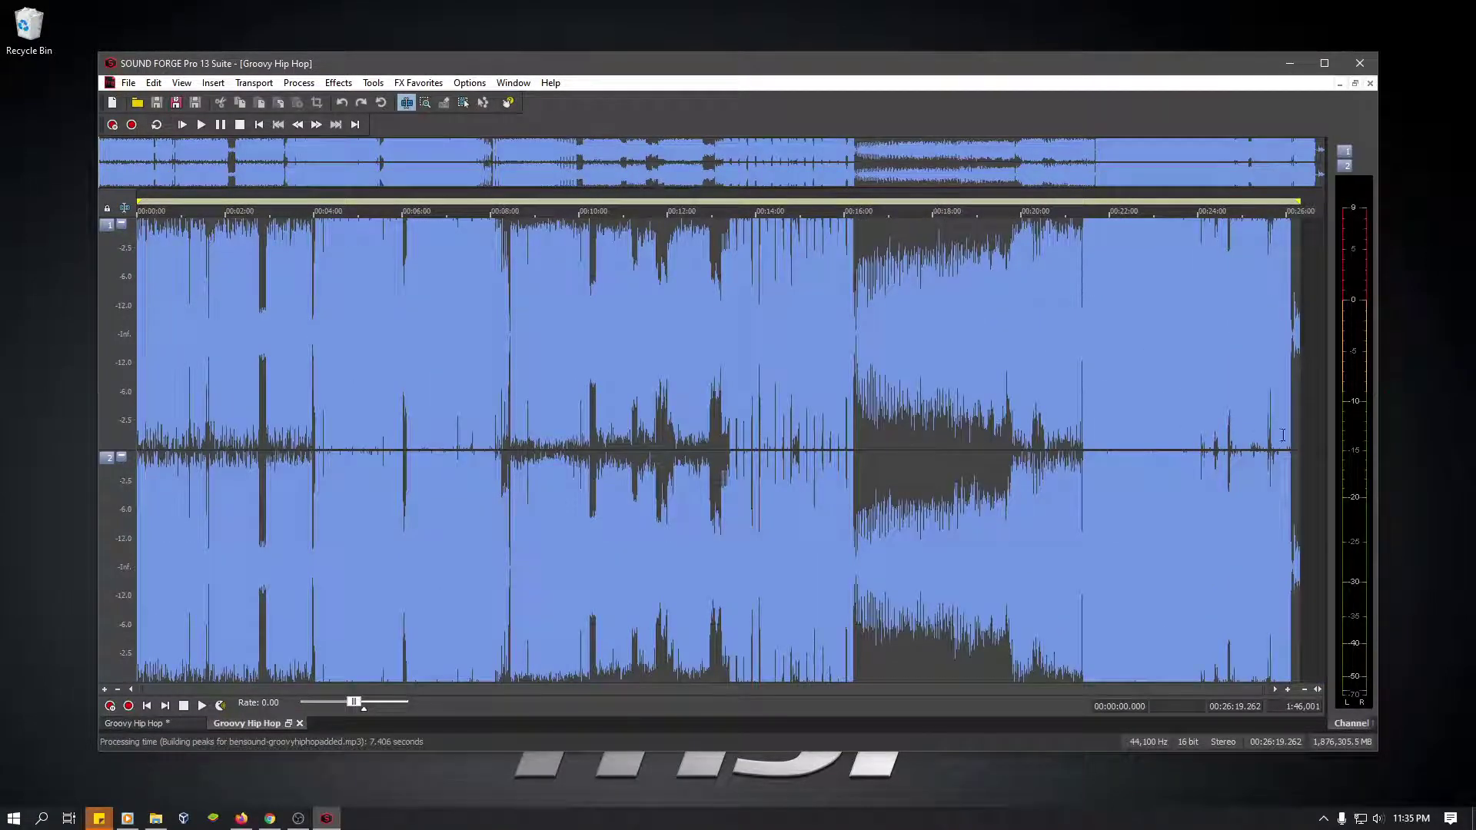
{"action": "scroll", "coordinate": [1168, 451], "scroll_direction": "up", "scroll_amount": 2}
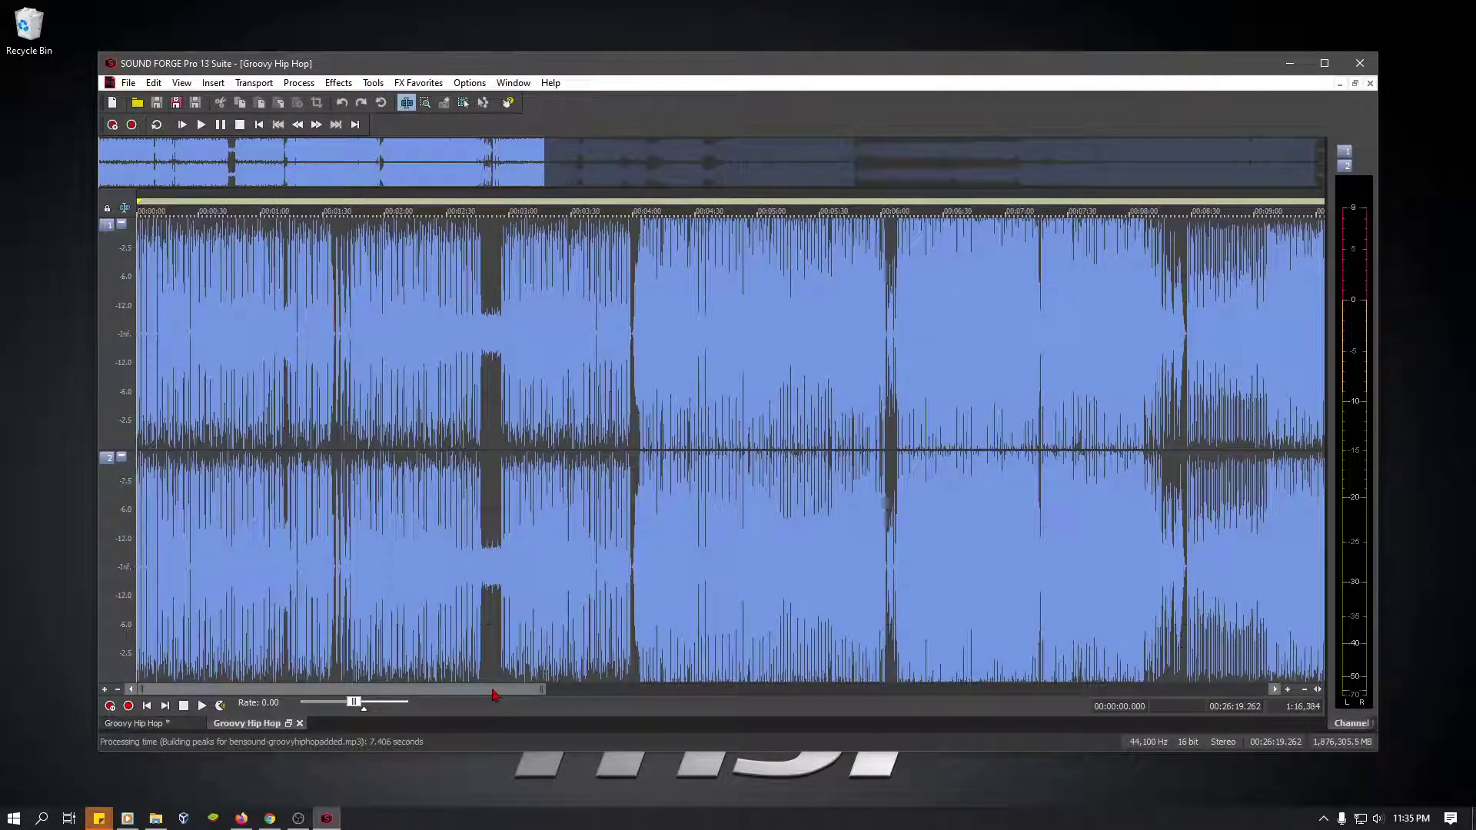
{"action": "left_click_drag", "start_coordinate": [484, 692], "coordinate": [1259, 650]}
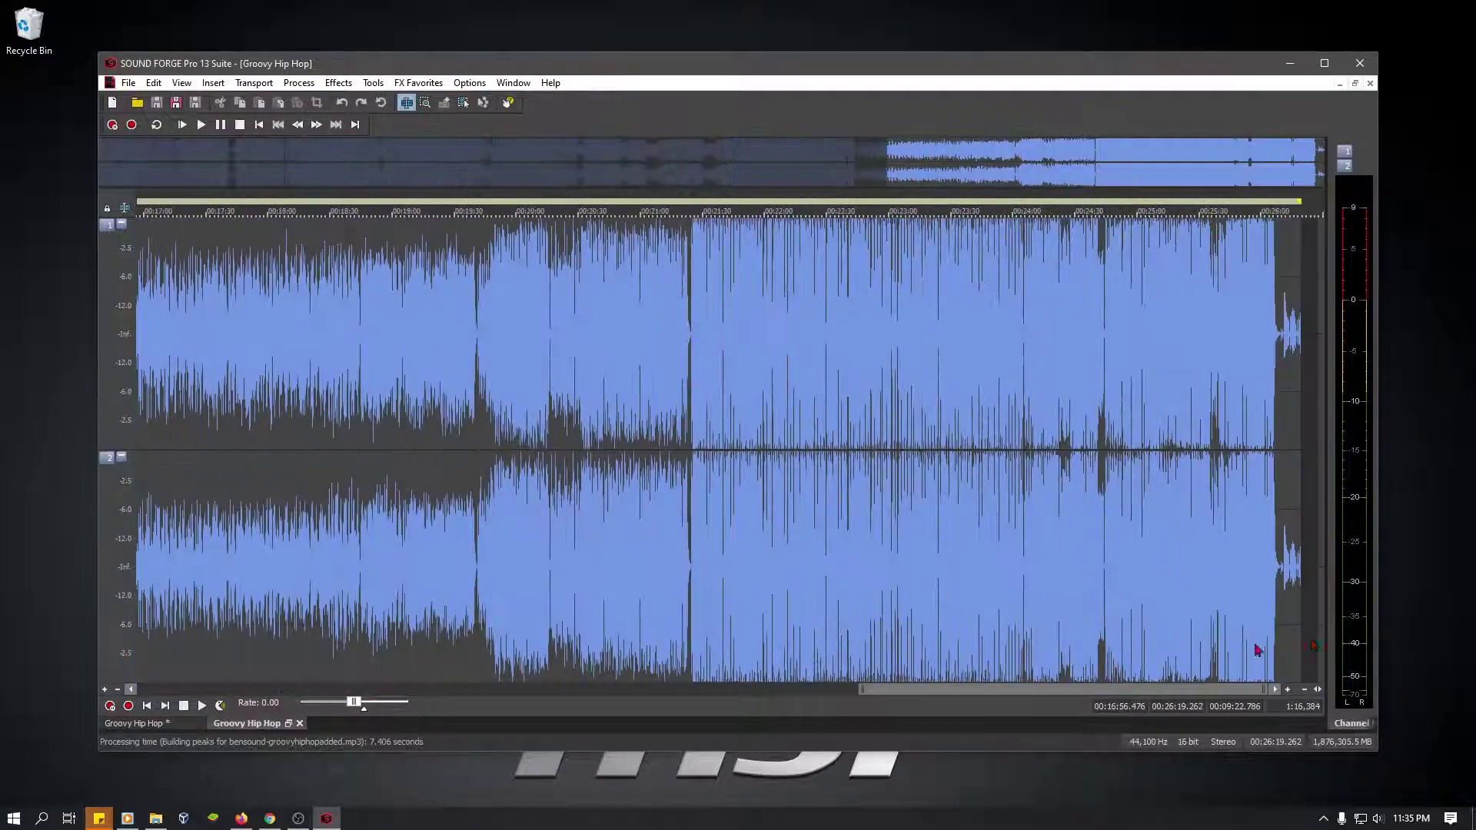
{"action": "left_click", "coordinate": [1282, 490]}
{"action": "scroll", "coordinate": [1282, 490], "scroll_direction": "up", "scroll_amount": 2}
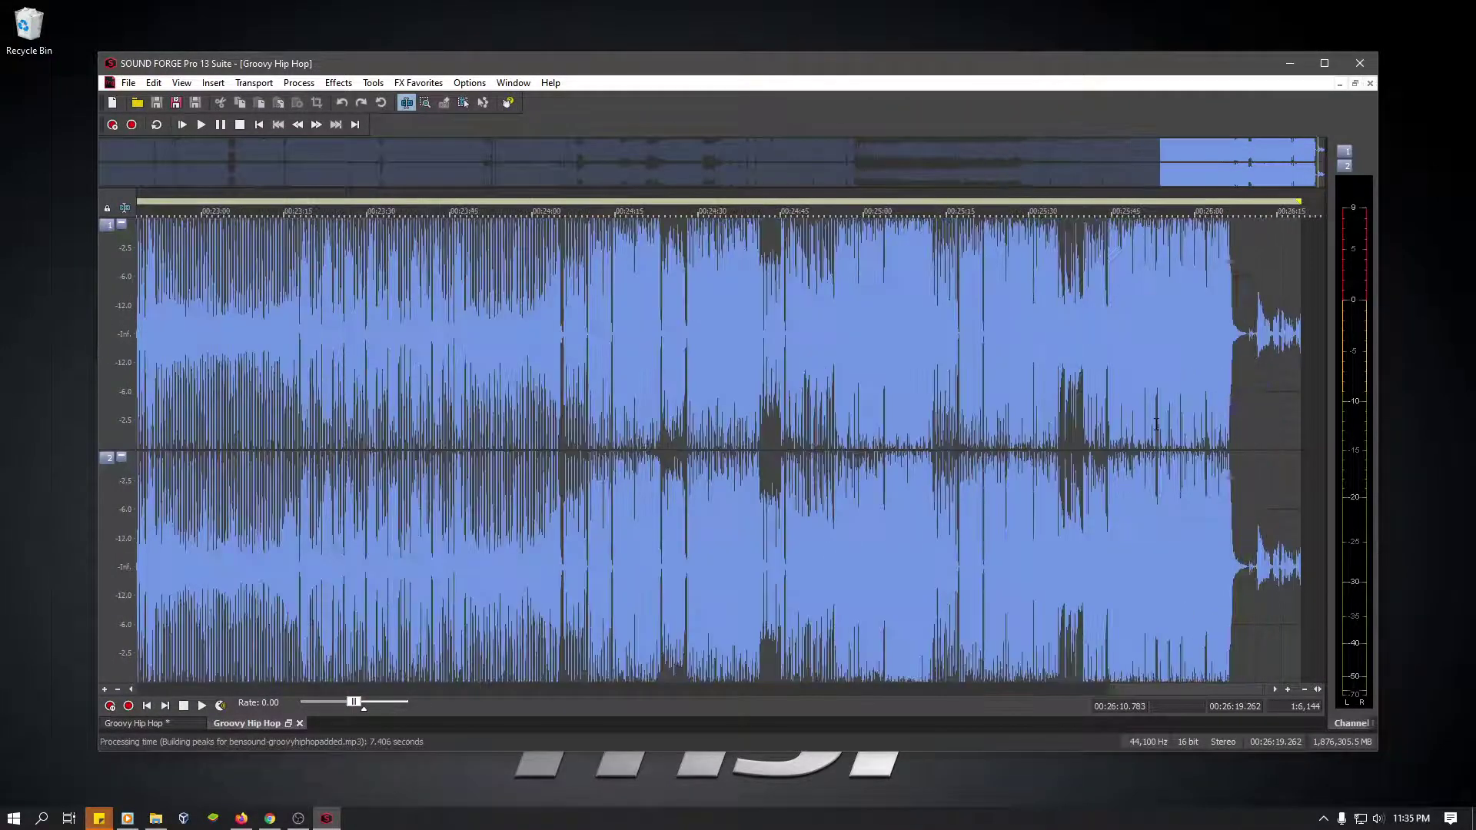
{"action": "left_click", "coordinate": [1156, 424]}
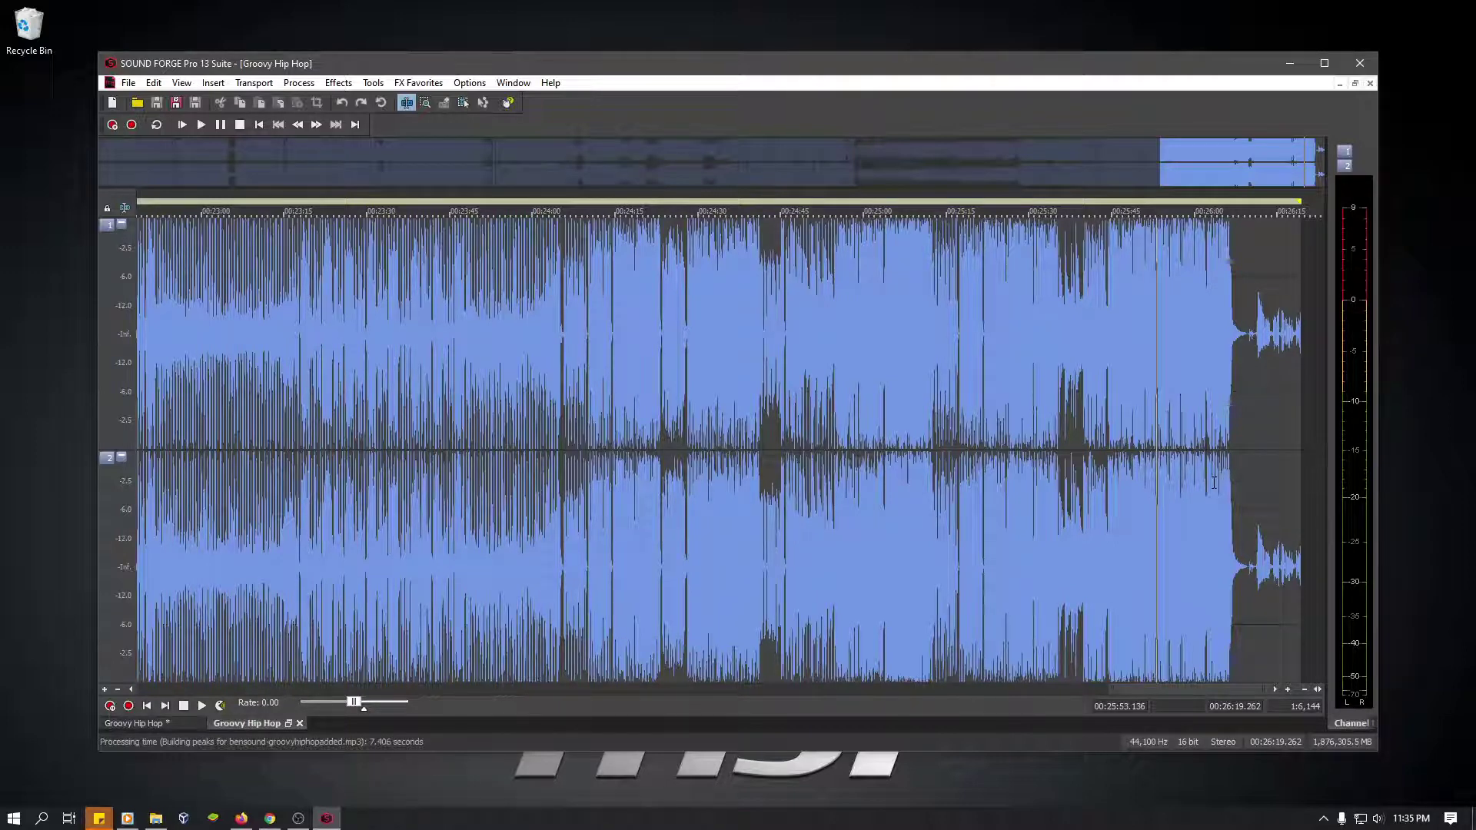
{"action": "key", "text": "space"}
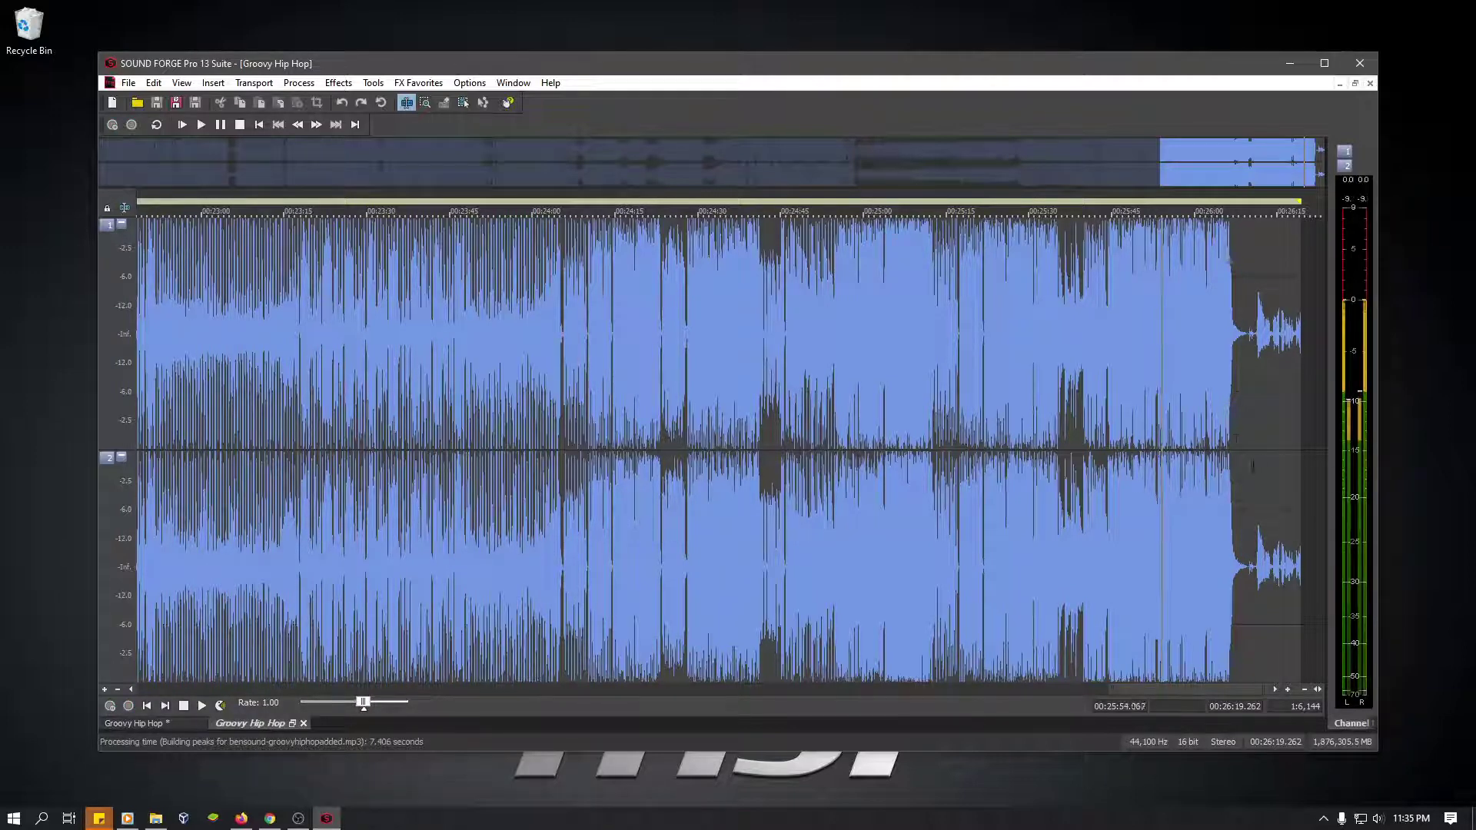
{"action": "left_click", "coordinate": [1217, 428]}
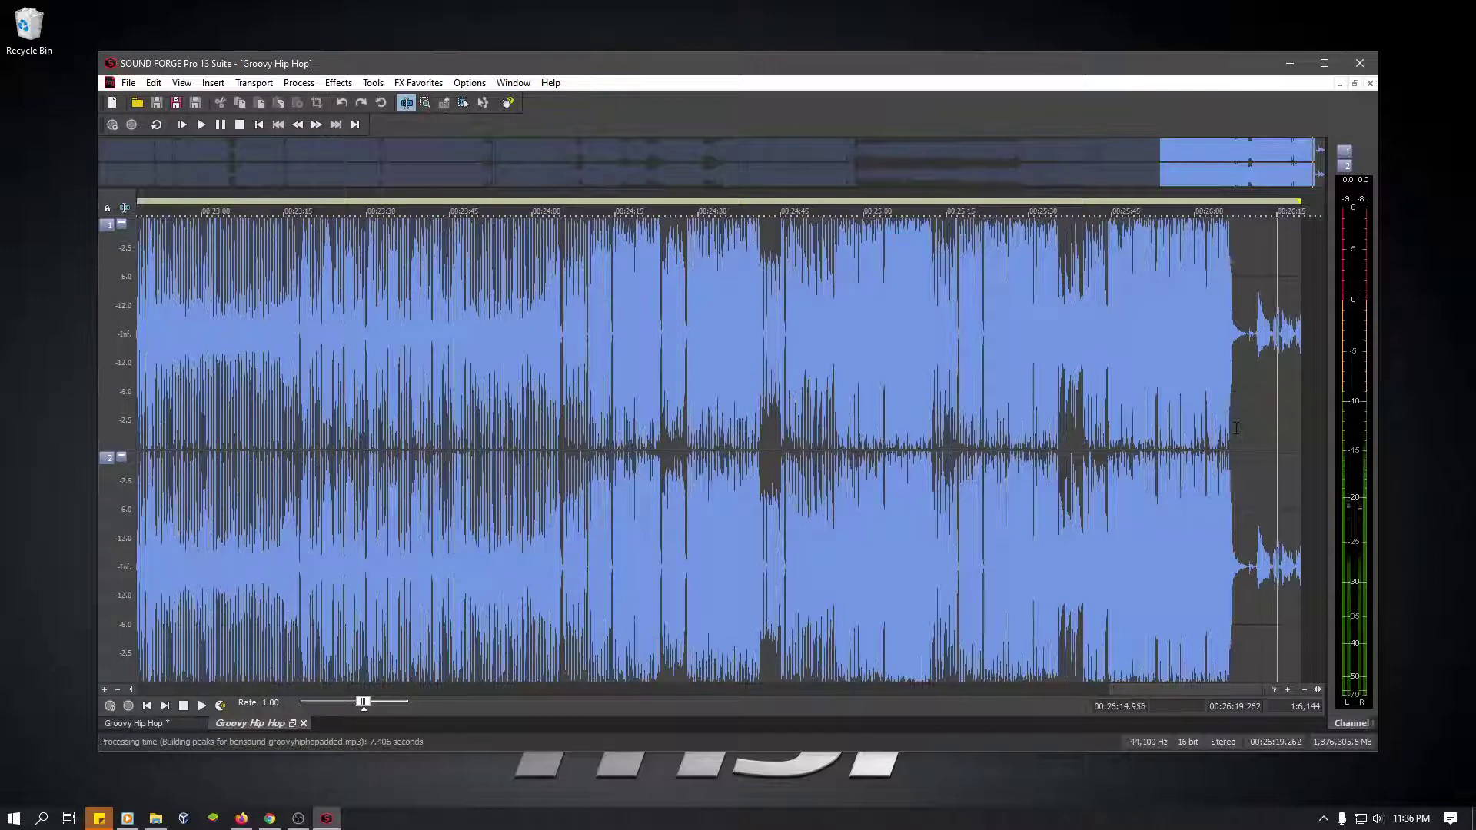
{"action": "key", "text": "space"}
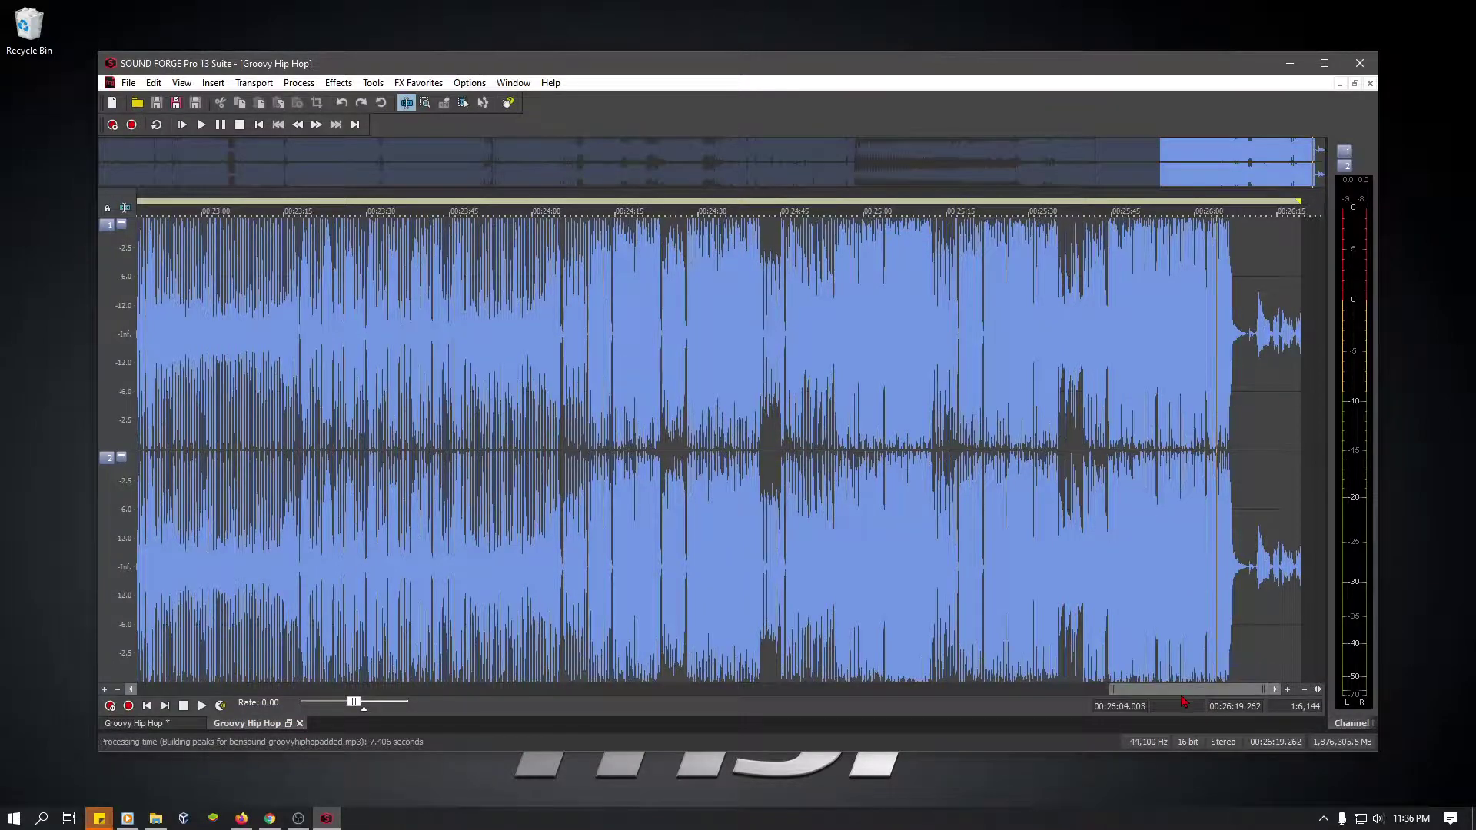
- Examine the opening of the saved MP3 up close, covering roughly the first second and a half of the waveform
{"action": "left_click_drag", "start_coordinate": [1200, 689], "coordinate": [139, 689]}
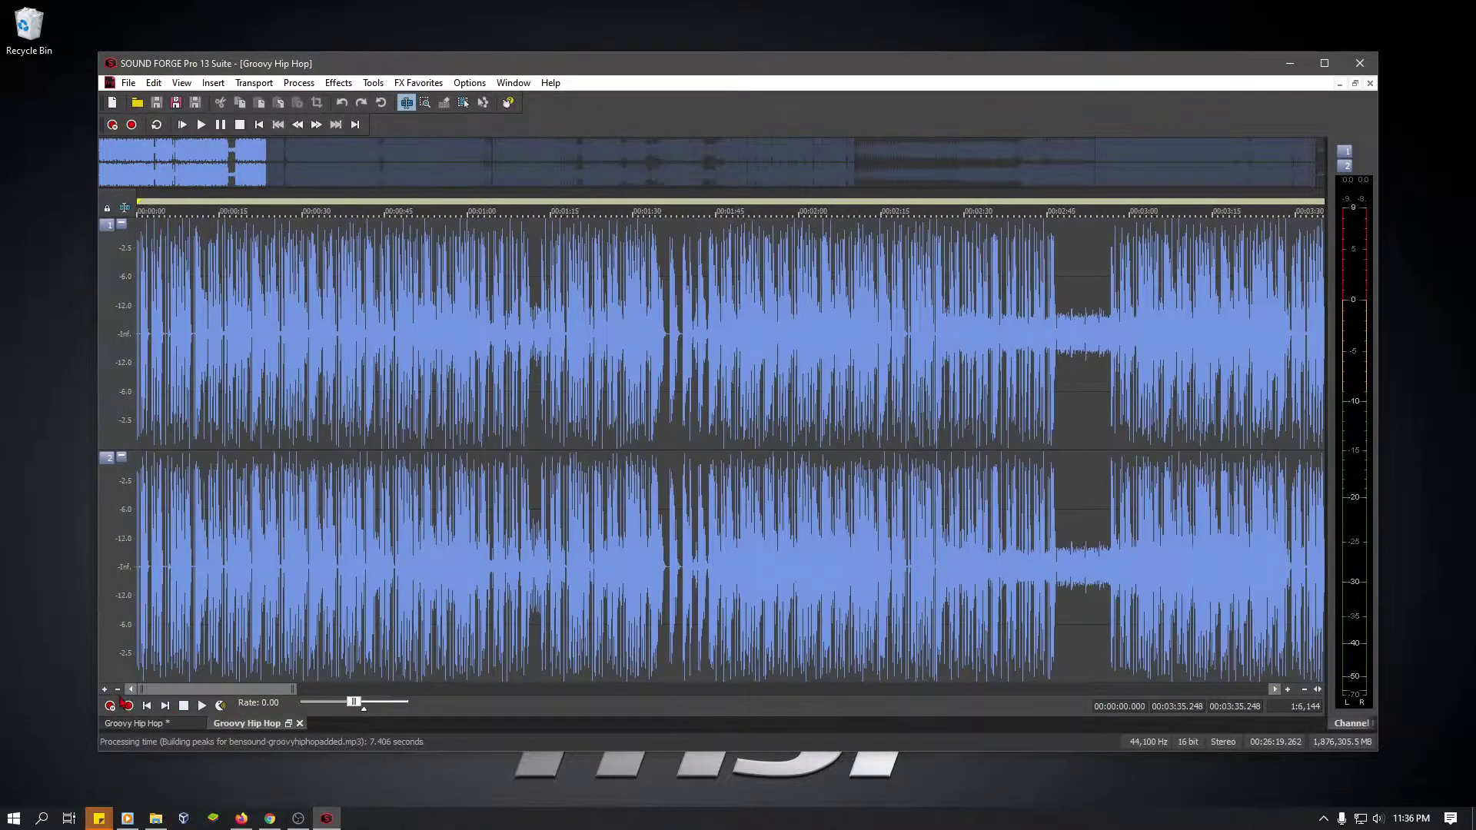
{"action": "scroll", "coordinate": [231, 505], "scroll_direction": "up", "scroll_amount": 2}
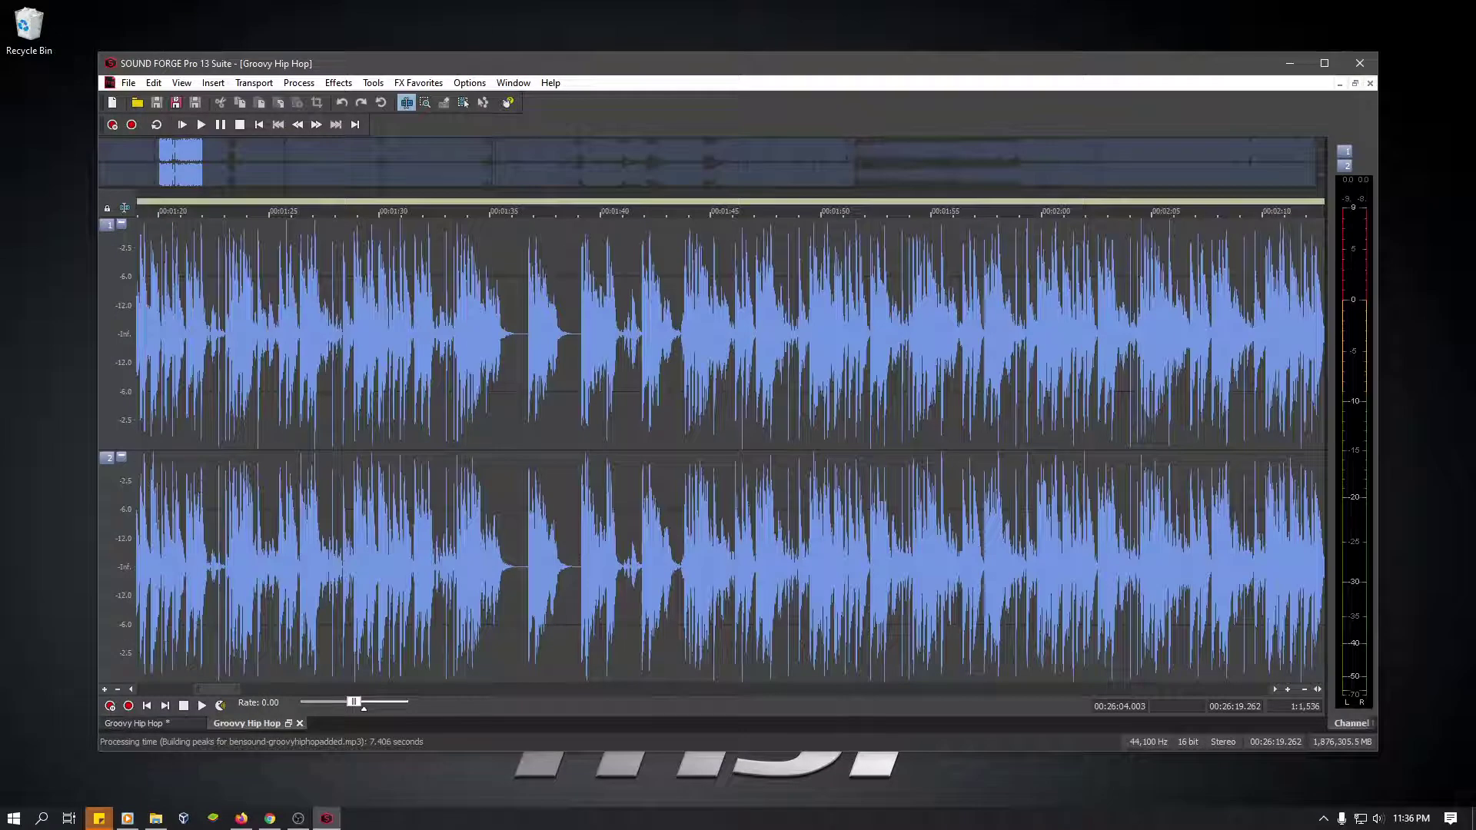
{"action": "scroll", "coordinate": [718, 461], "scroll_direction": "up", "scroll_amount": 1}
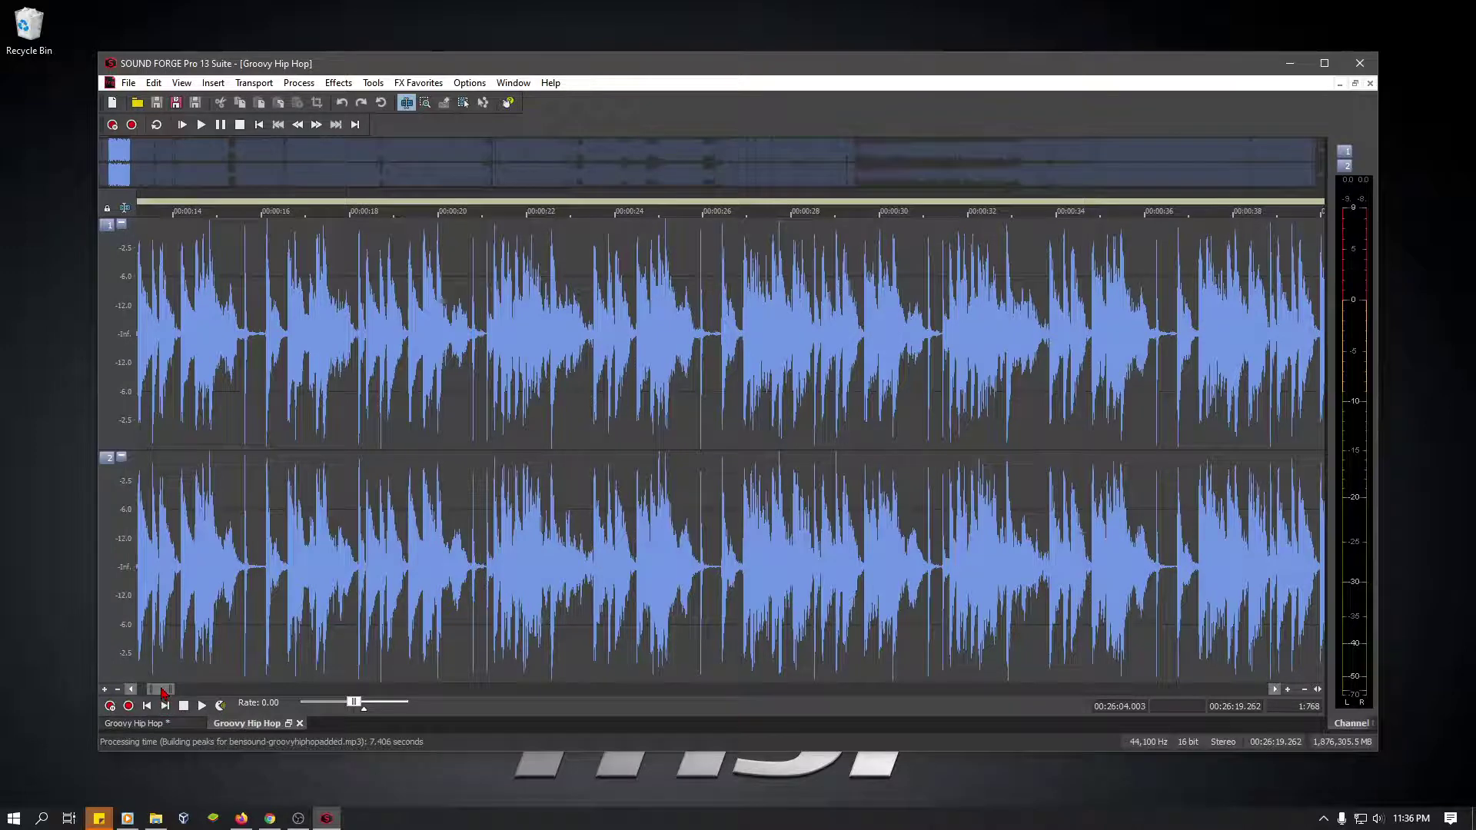
{"action": "left_click", "coordinate": [151, 688]}
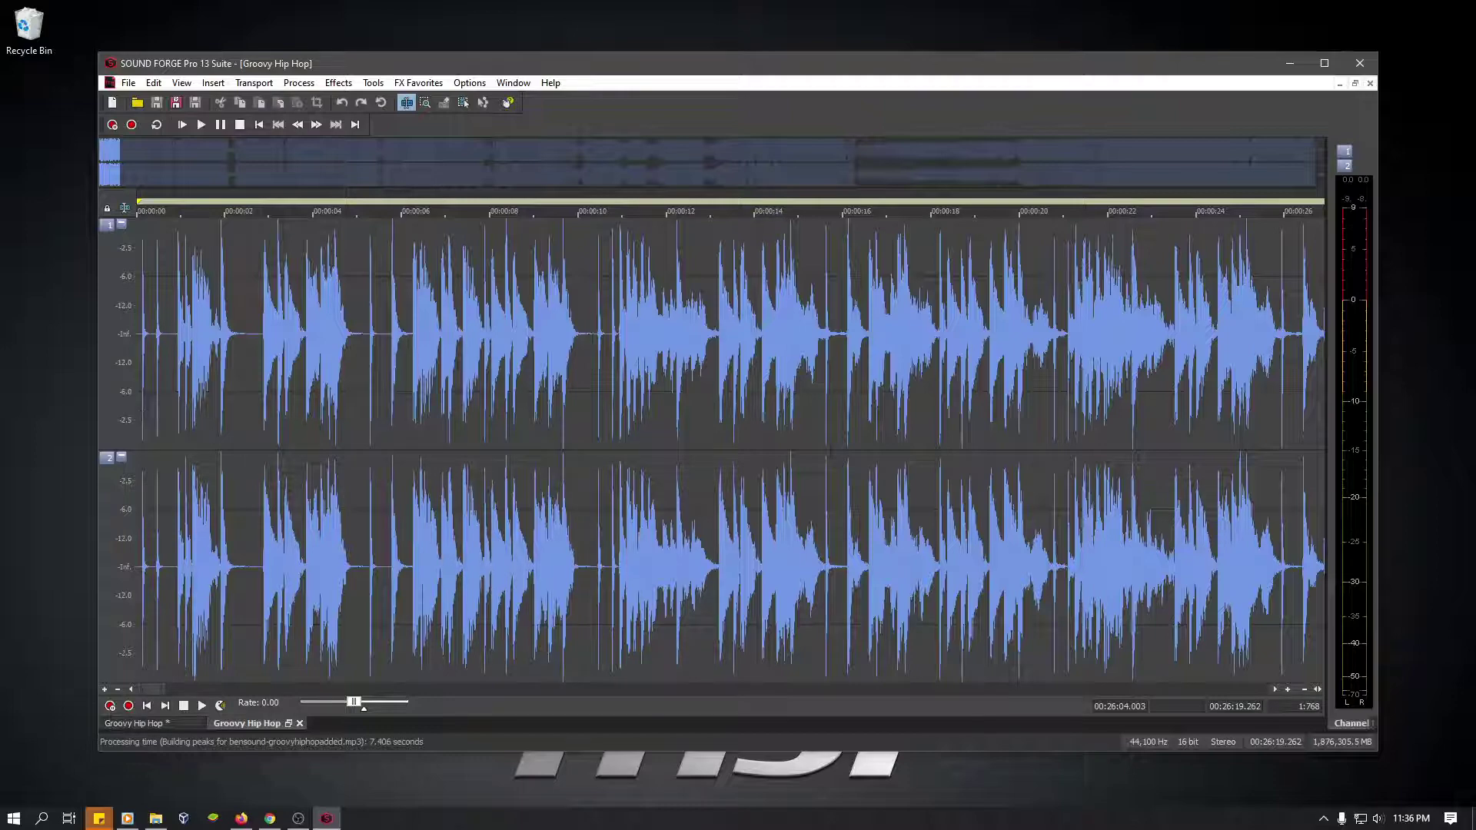
{"action": "scroll", "coordinate": [158, 569], "scroll_direction": "up", "scroll_amount": 3}
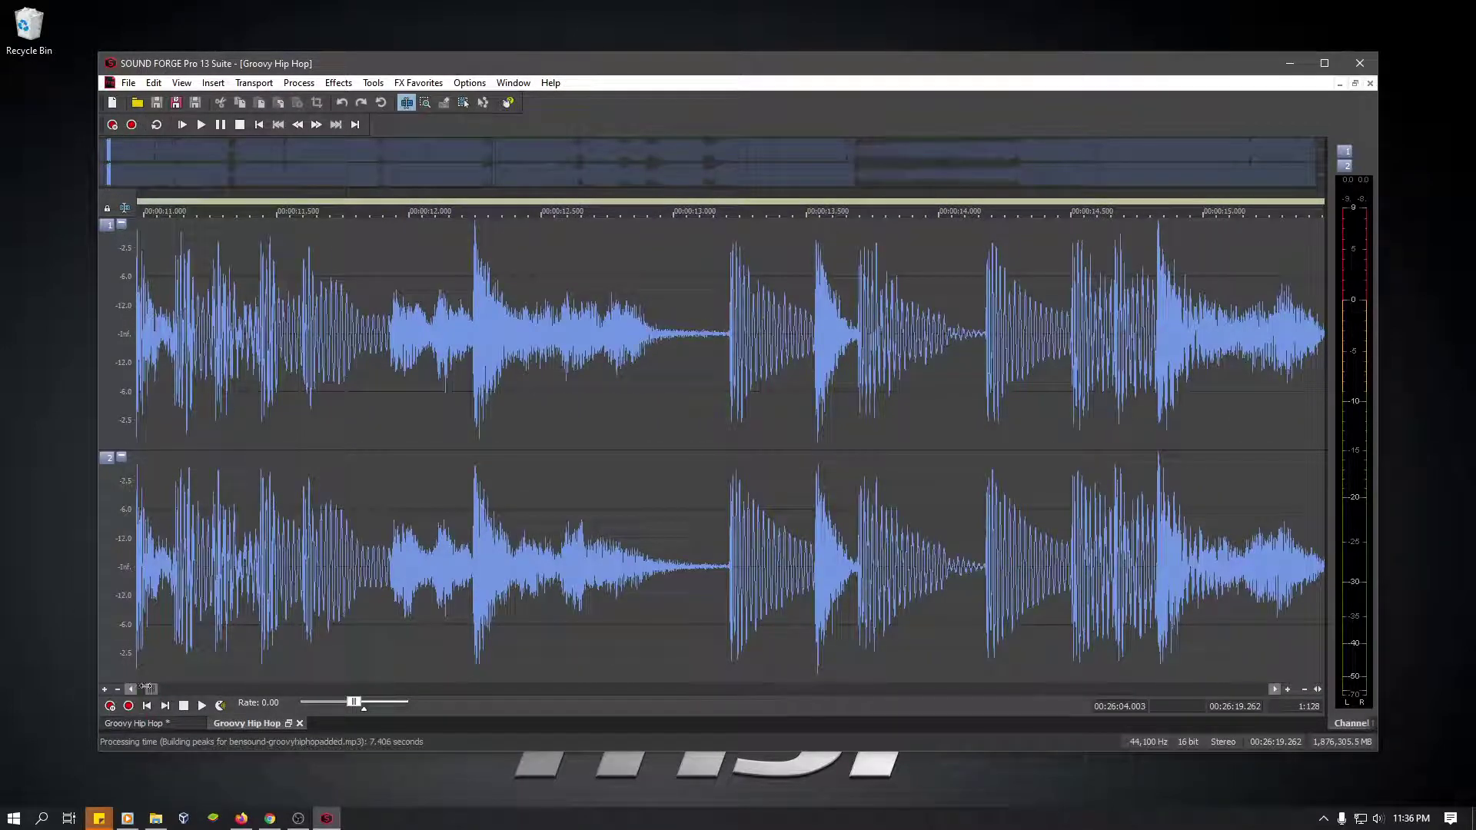
{"action": "left_click_drag", "start_coordinate": [153, 690], "coordinate": [144, 689]}
{"action": "scroll", "coordinate": [217, 691], "scroll_direction": "up", "scroll_amount": 2}
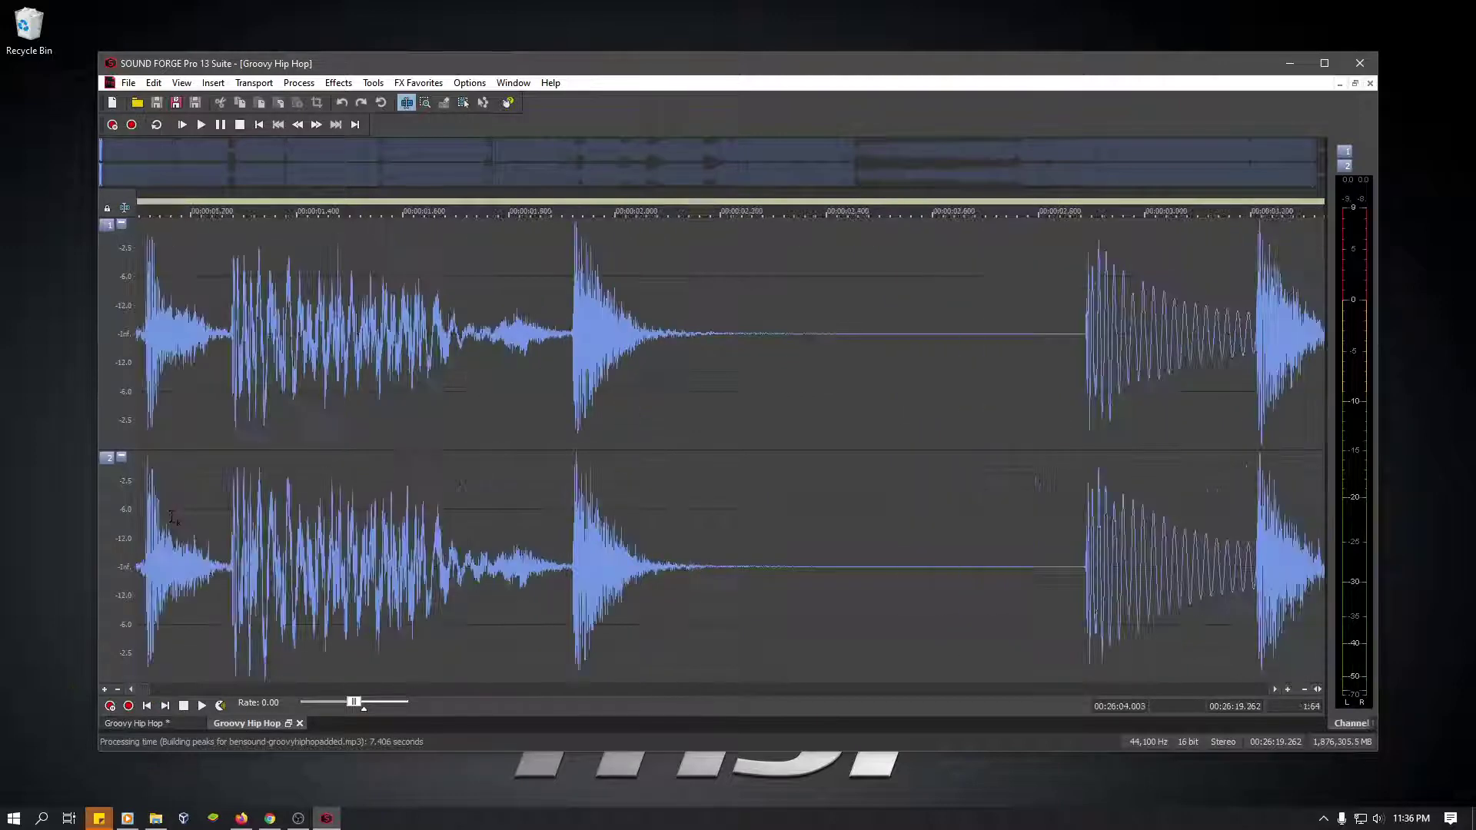
{"action": "scroll", "coordinate": [216, 691], "scroll_direction": "up", "scroll_amount": 1}
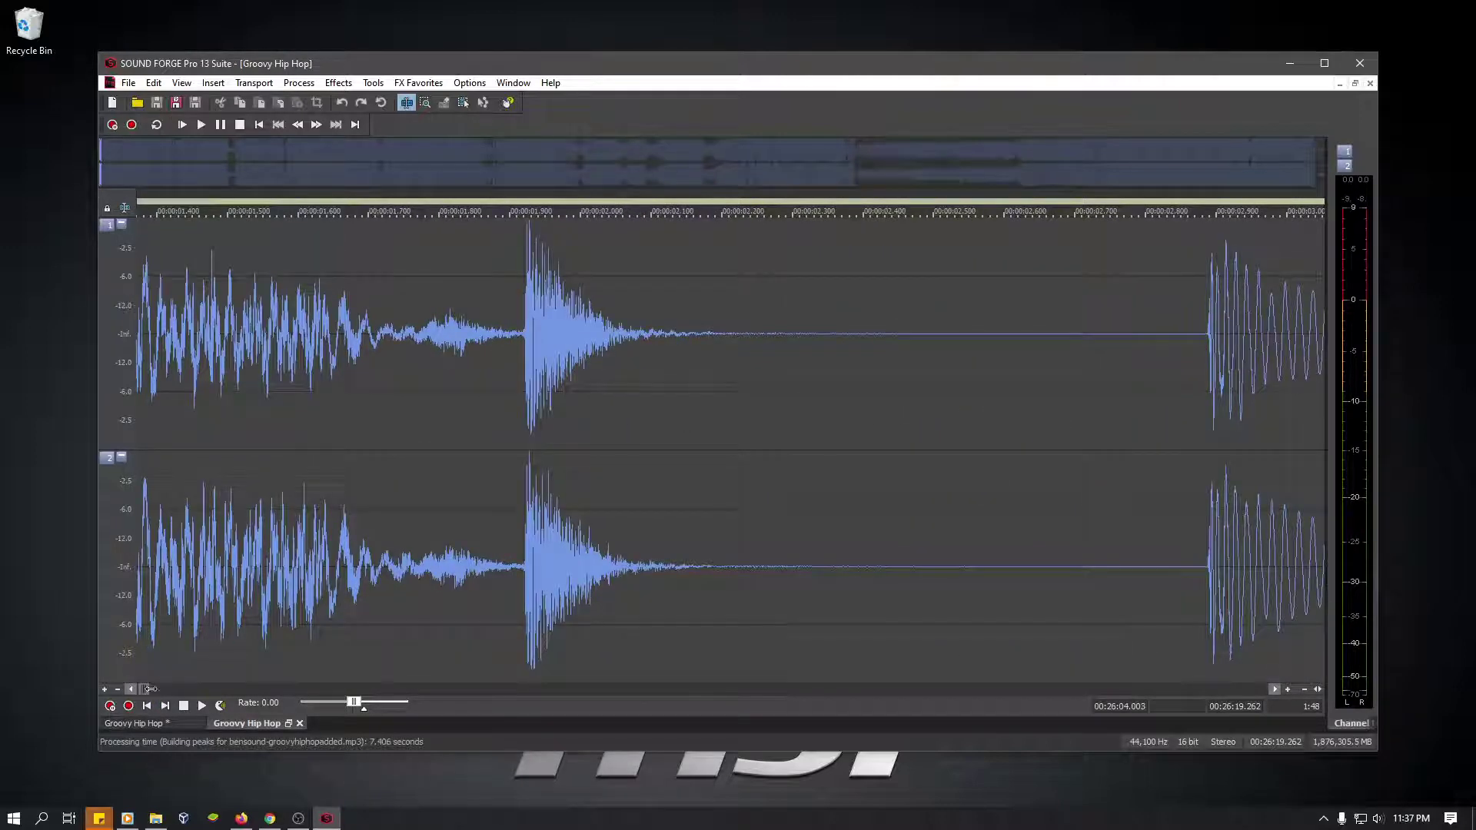
{"action": "left_click_drag", "start_coordinate": [147, 689], "coordinate": [139, 690]}
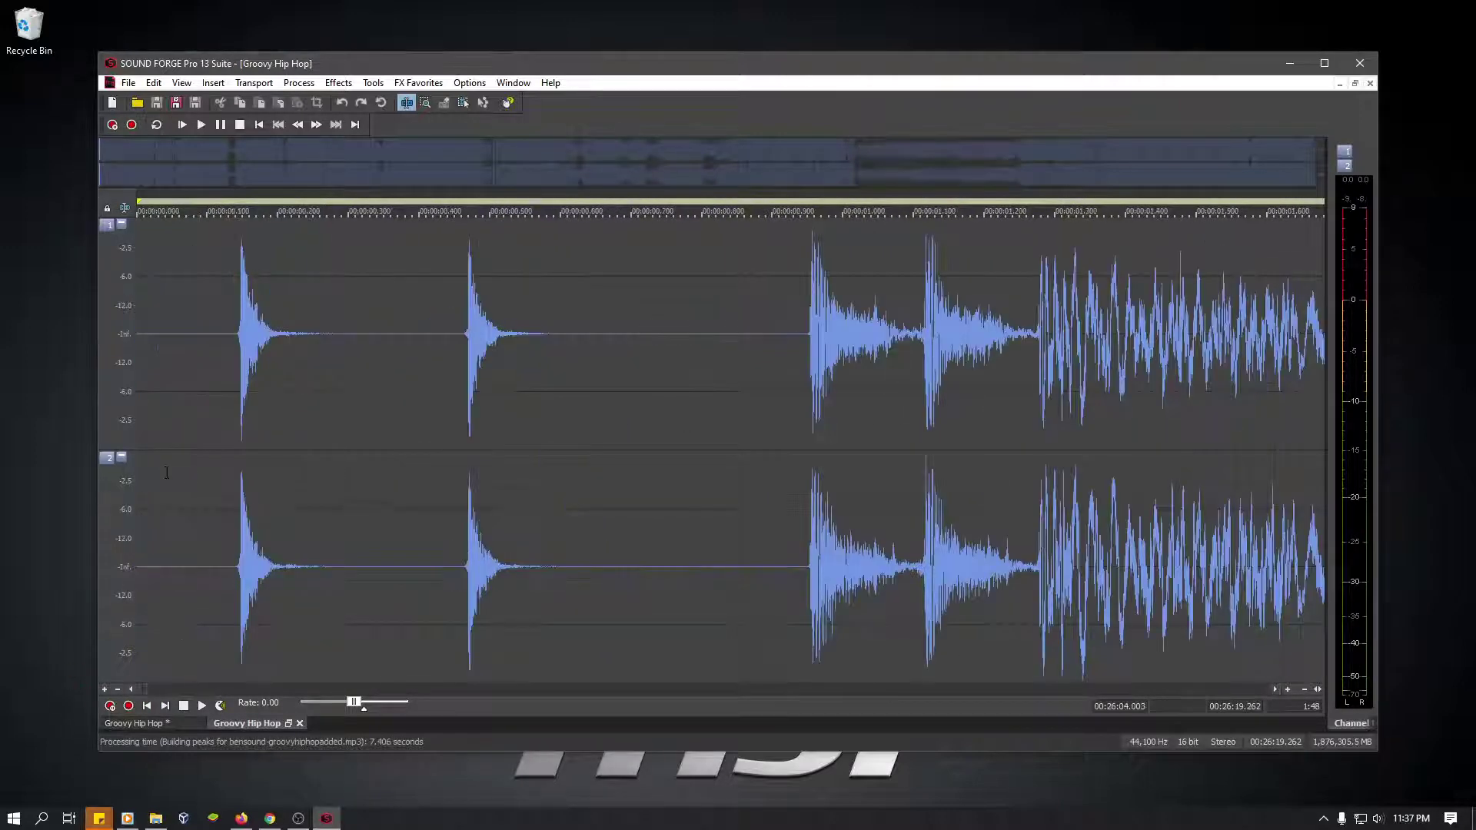
- Examine the start of the saved MP3 from the silence before the first beat out to roughly its first 70 seconds
{"action": "left_click", "coordinate": [162, 408]}
{"action": "scroll", "coordinate": [162, 409], "scroll_direction": "up", "scroll_amount": 9}
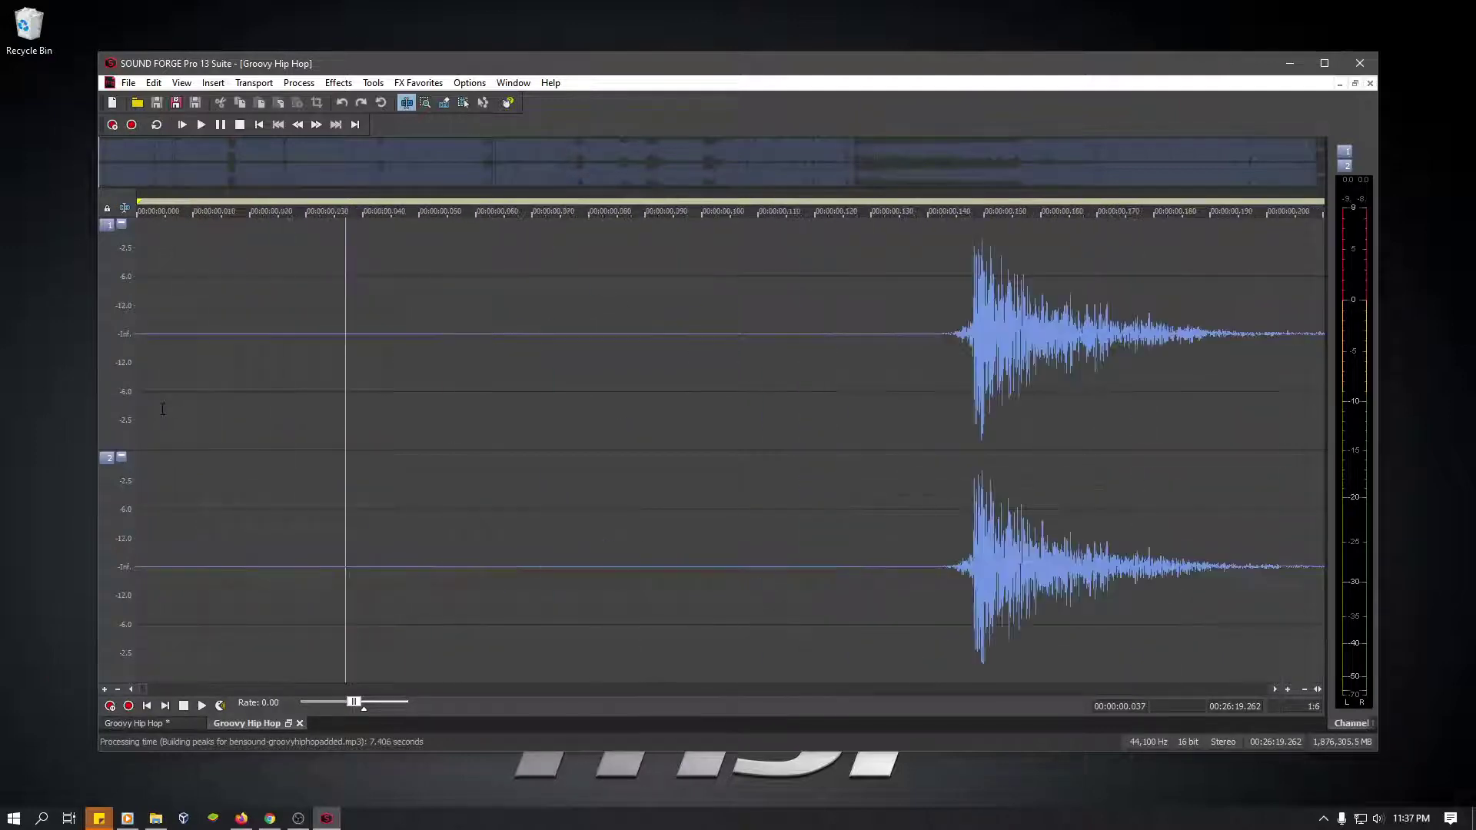
{"action": "scroll", "coordinate": [162, 409], "scroll_direction": "up", "scroll_amount": 3}
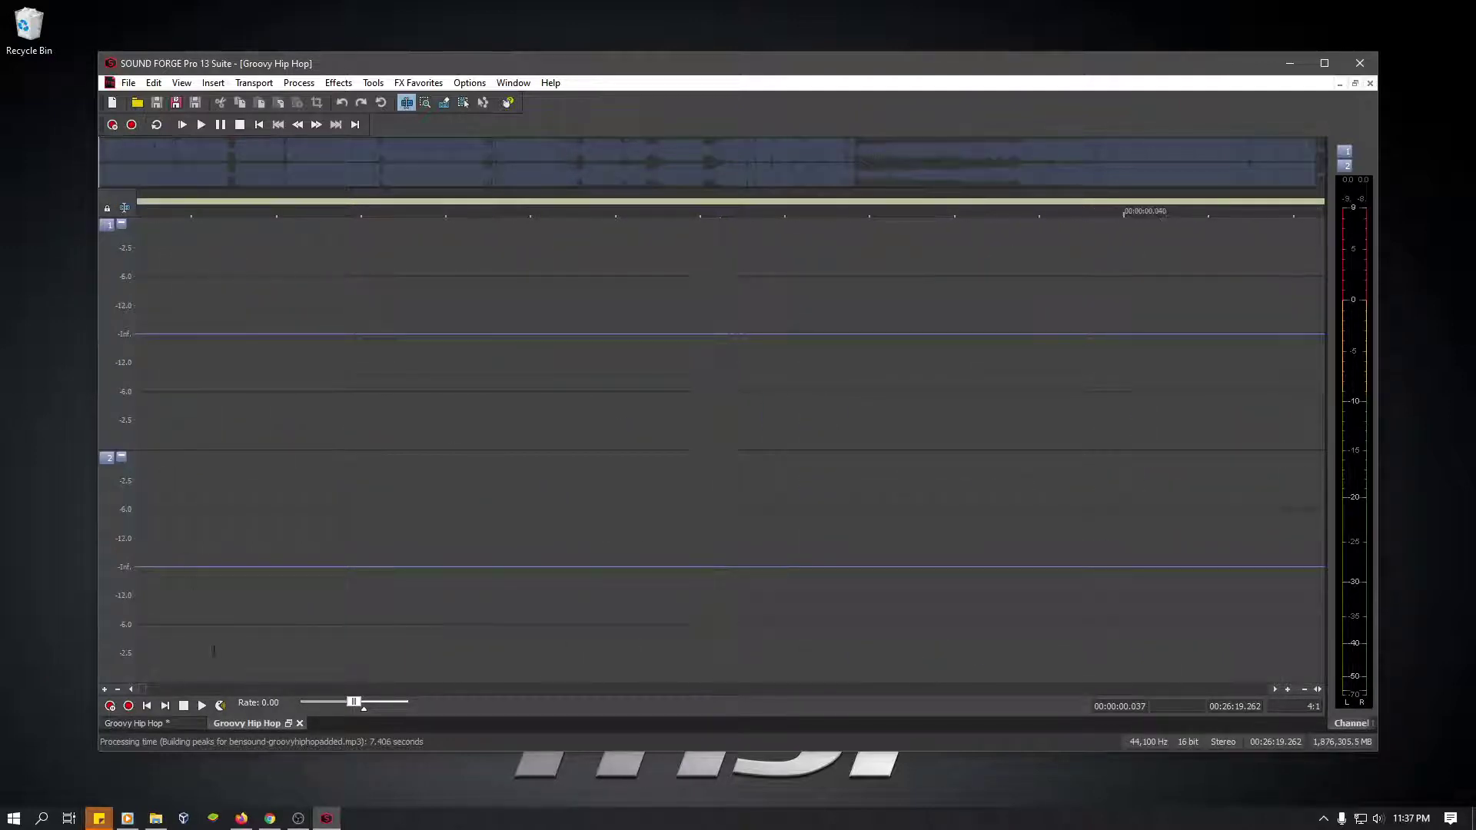
{"action": "left_click_drag", "start_coordinate": [142, 689], "coordinate": [93, 677]}
{"action": "scroll", "coordinate": [243, 427], "scroll_direction": "down", "scroll_amount": 10}
{"action": "scroll", "coordinate": [243, 427], "scroll_direction": "down", "scroll_amount": 4}
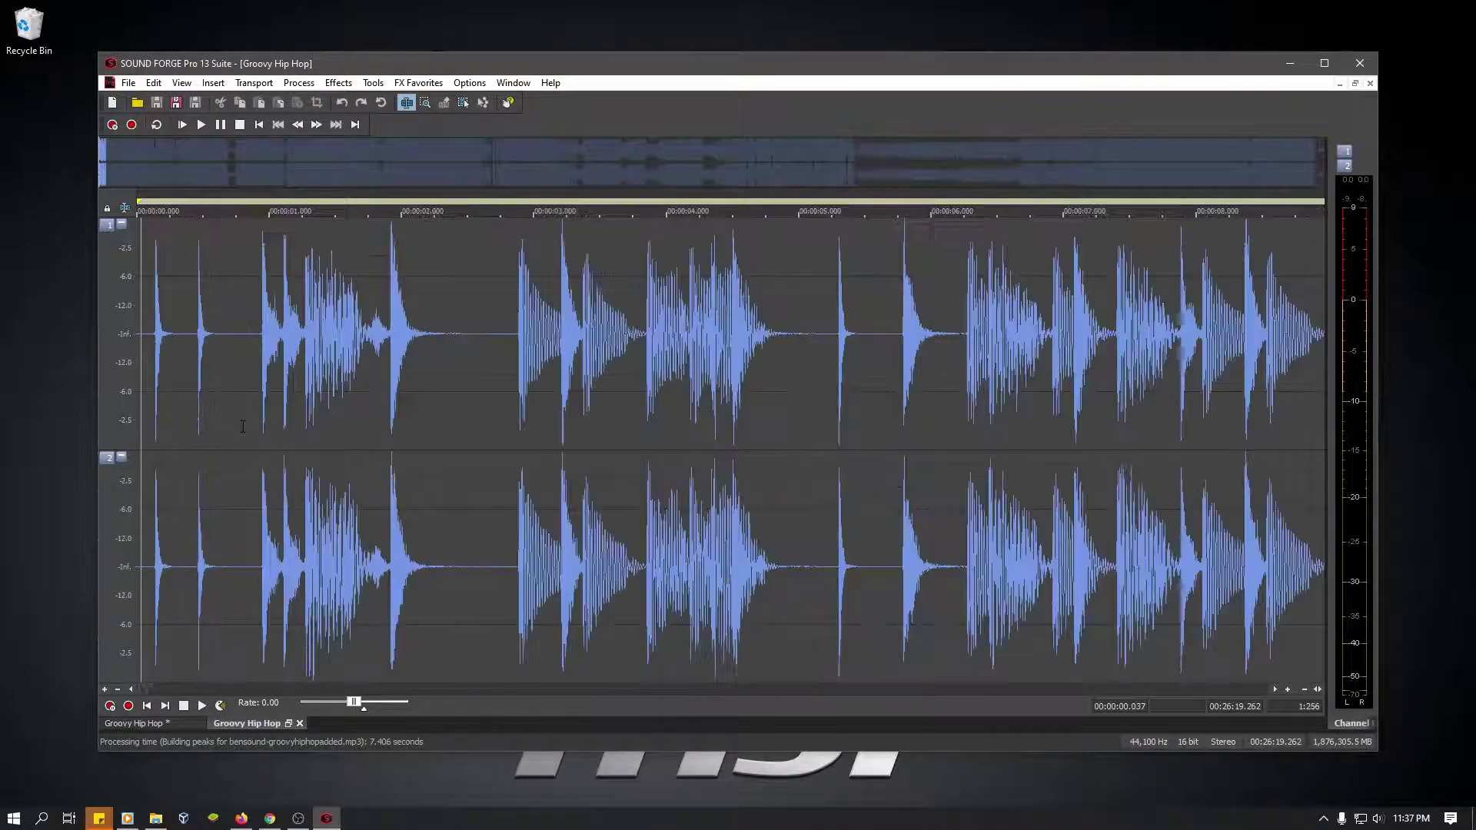
{"action": "scroll", "coordinate": [243, 427], "scroll_direction": "down", "scroll_amount": 1}
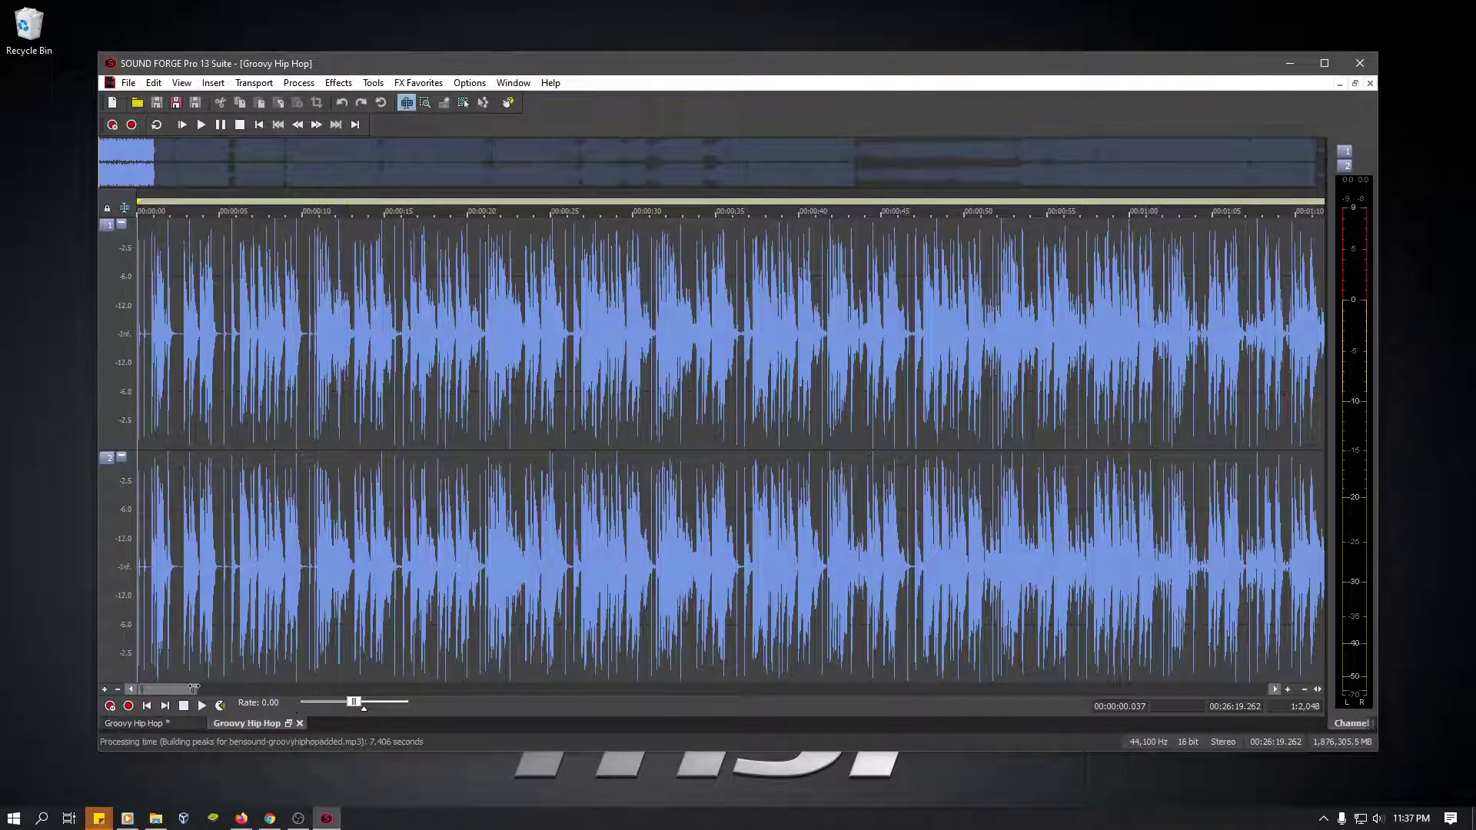
{"action": "mouse_move", "coordinate": [185, 689]}
{"action": "left_mouse_down"}
{"action": "mouse_move", "coordinate": [1261, 636]}
{"action": "mouse_move", "coordinate": [165, 694]}
{"action": "left_mouse_up"}
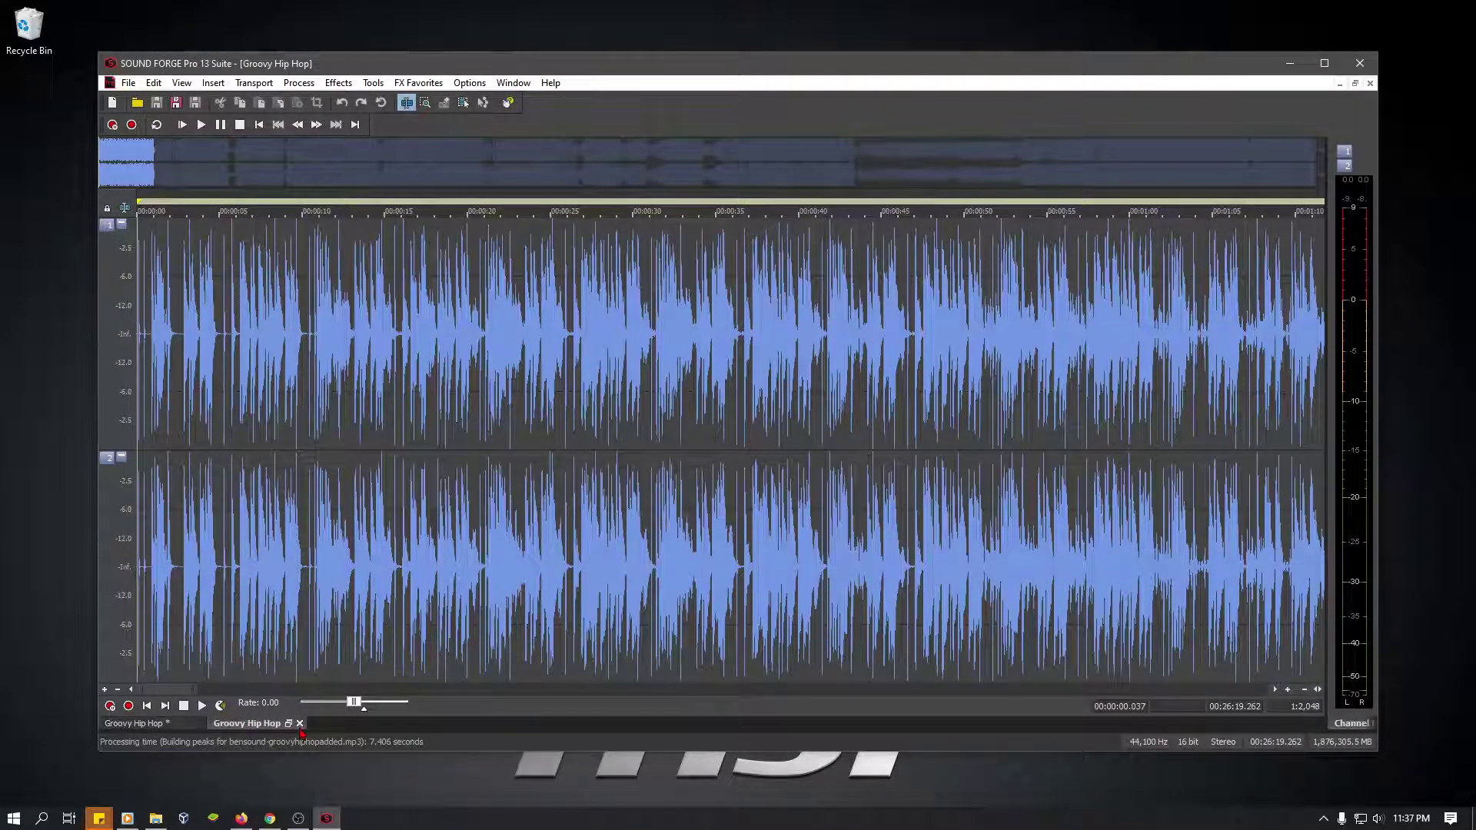
- Close both Groovy Hip Hop files without saving changes, moving the Windows Media Player window out of the way, and exit Sound Forge
{"action": "left_click", "coordinate": [299, 723]}
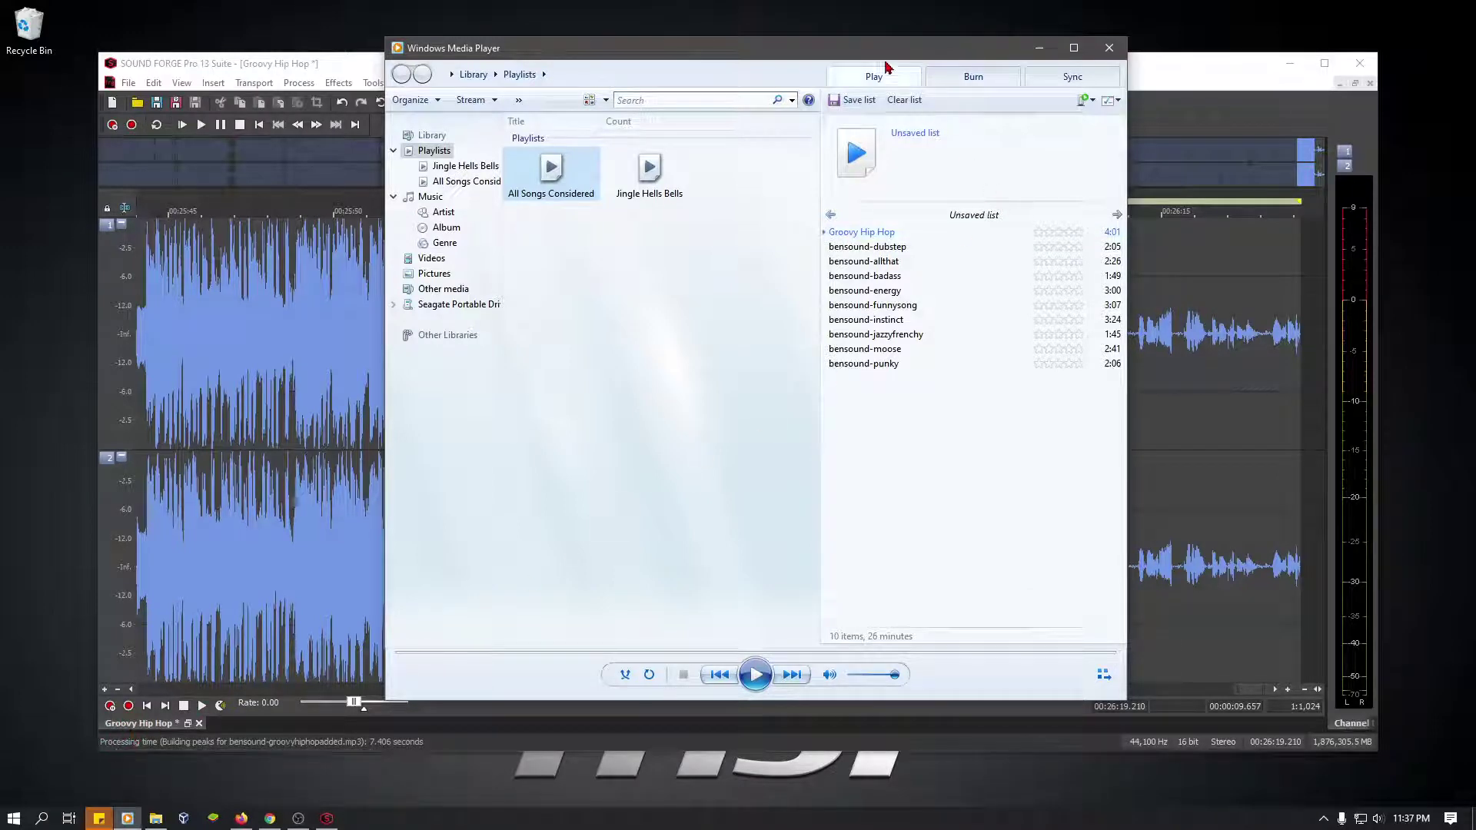
{"action": "left_click_drag", "start_coordinate": [865, 56], "coordinate": [4, 116]}
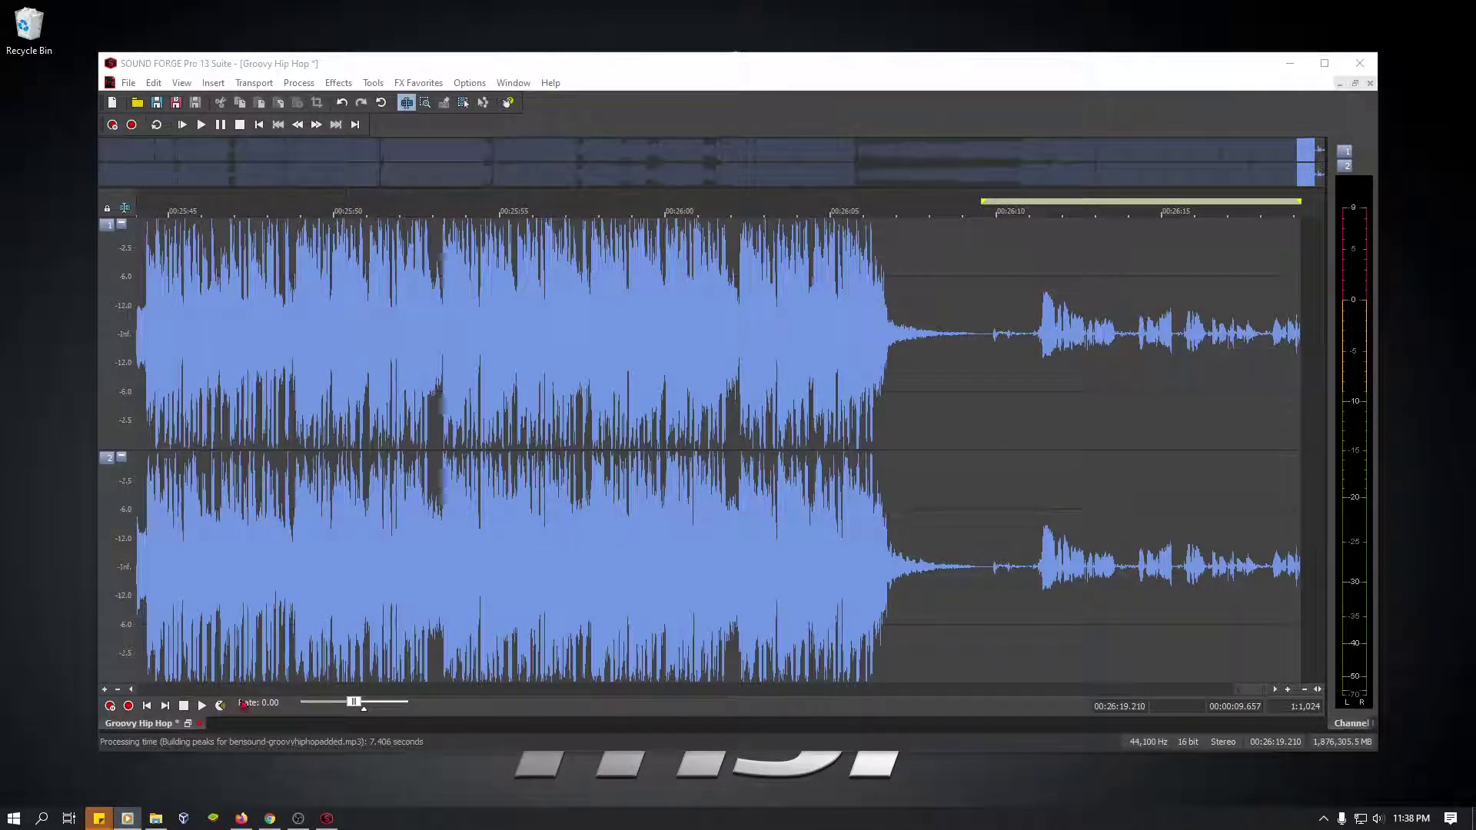
{"action": "left_click", "coordinate": [200, 725]}
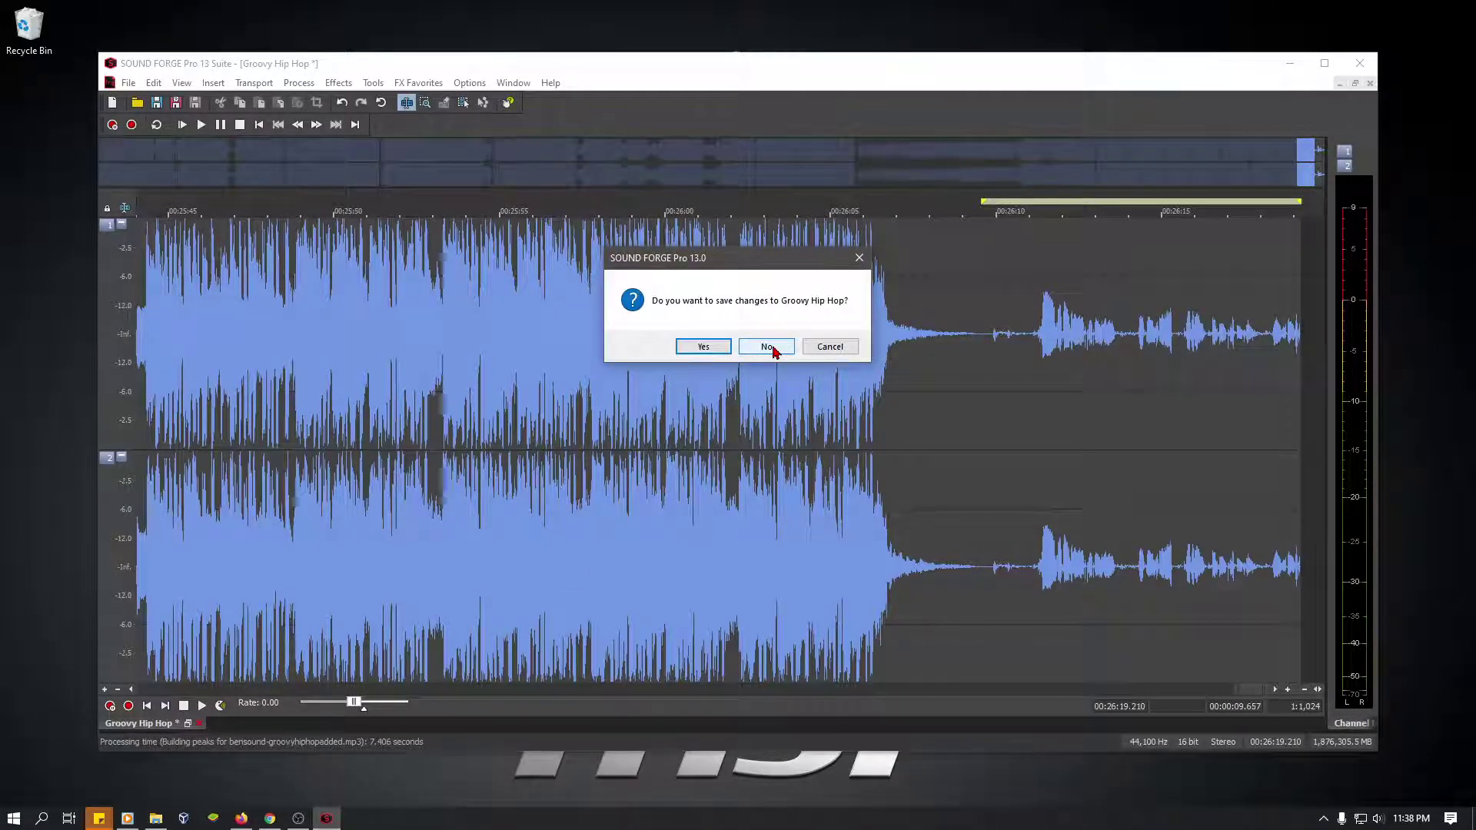
{"action": "left_click", "coordinate": [769, 347]}
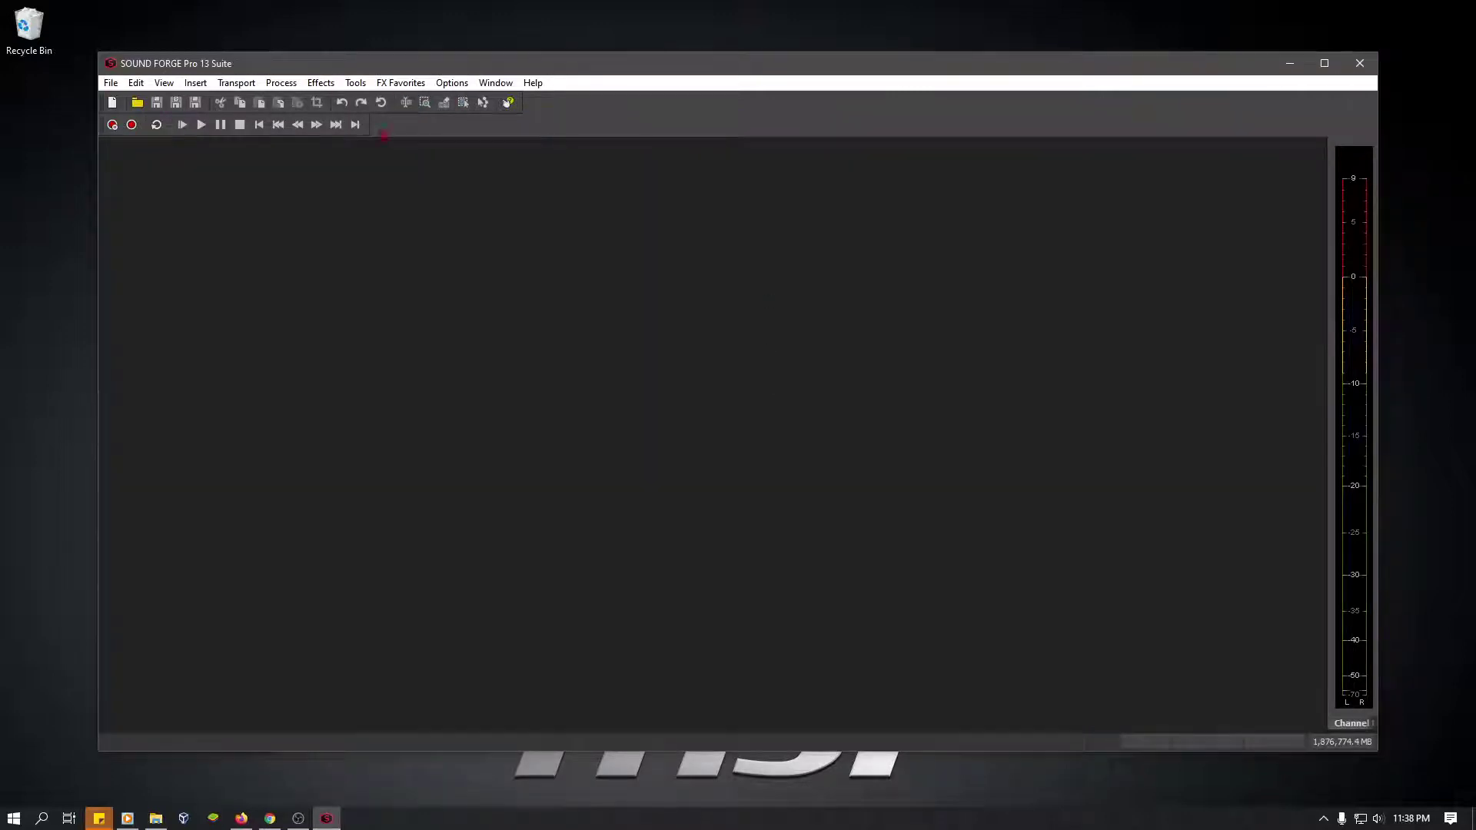
{"action": "left_click", "coordinate": [111, 82]}
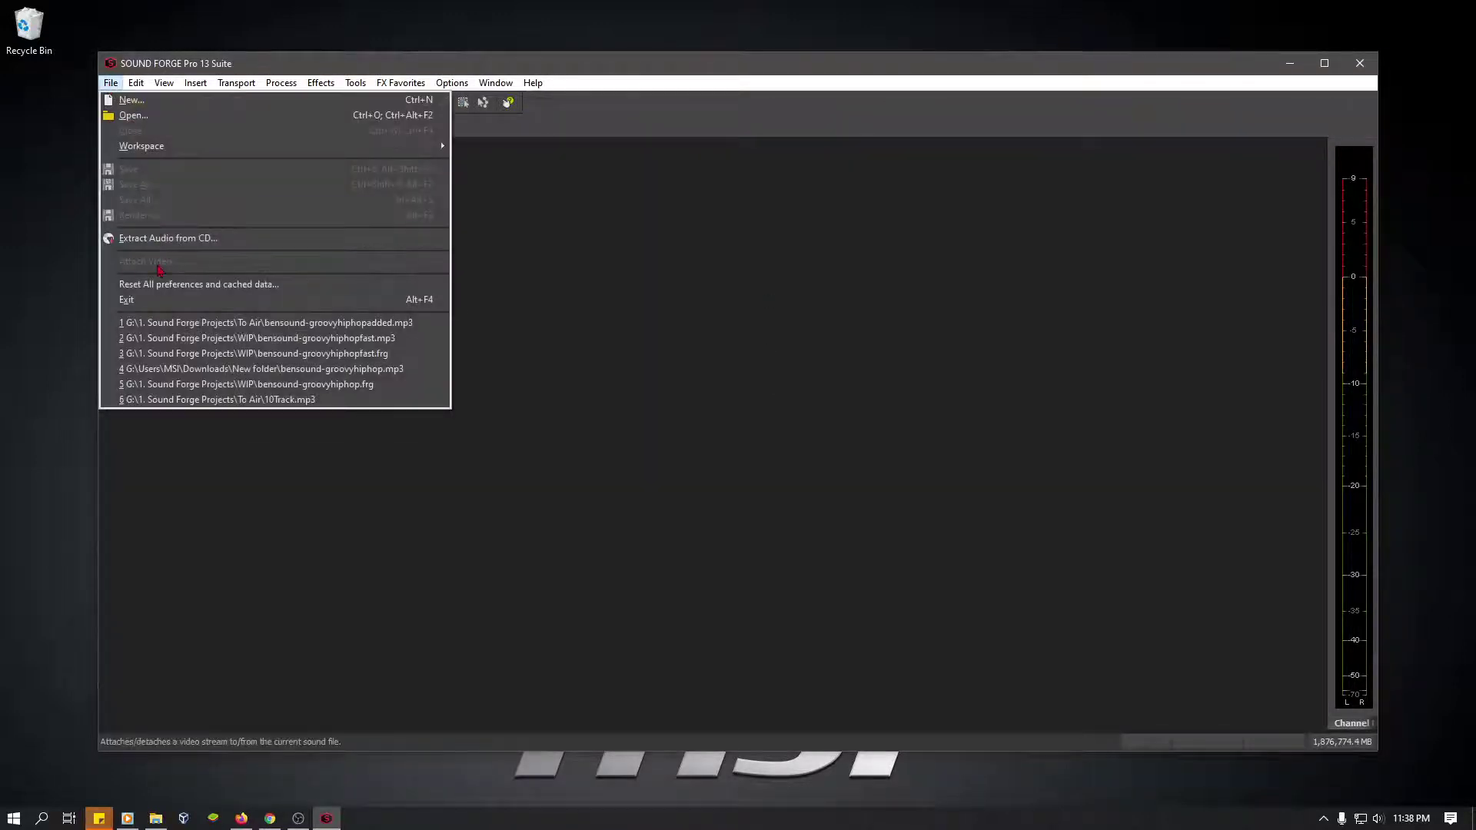
{"action": "left_click", "coordinate": [131, 299]}
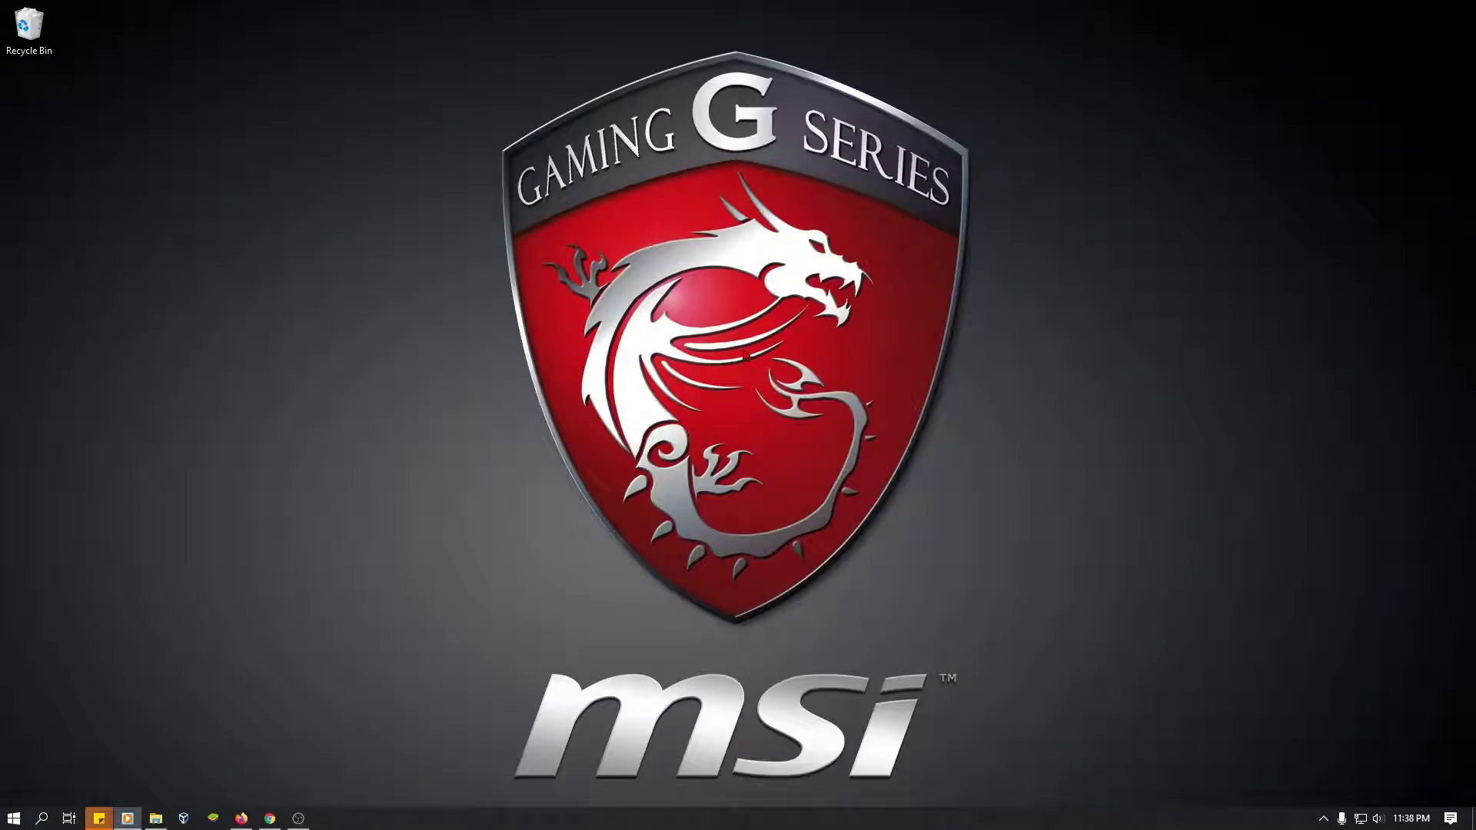